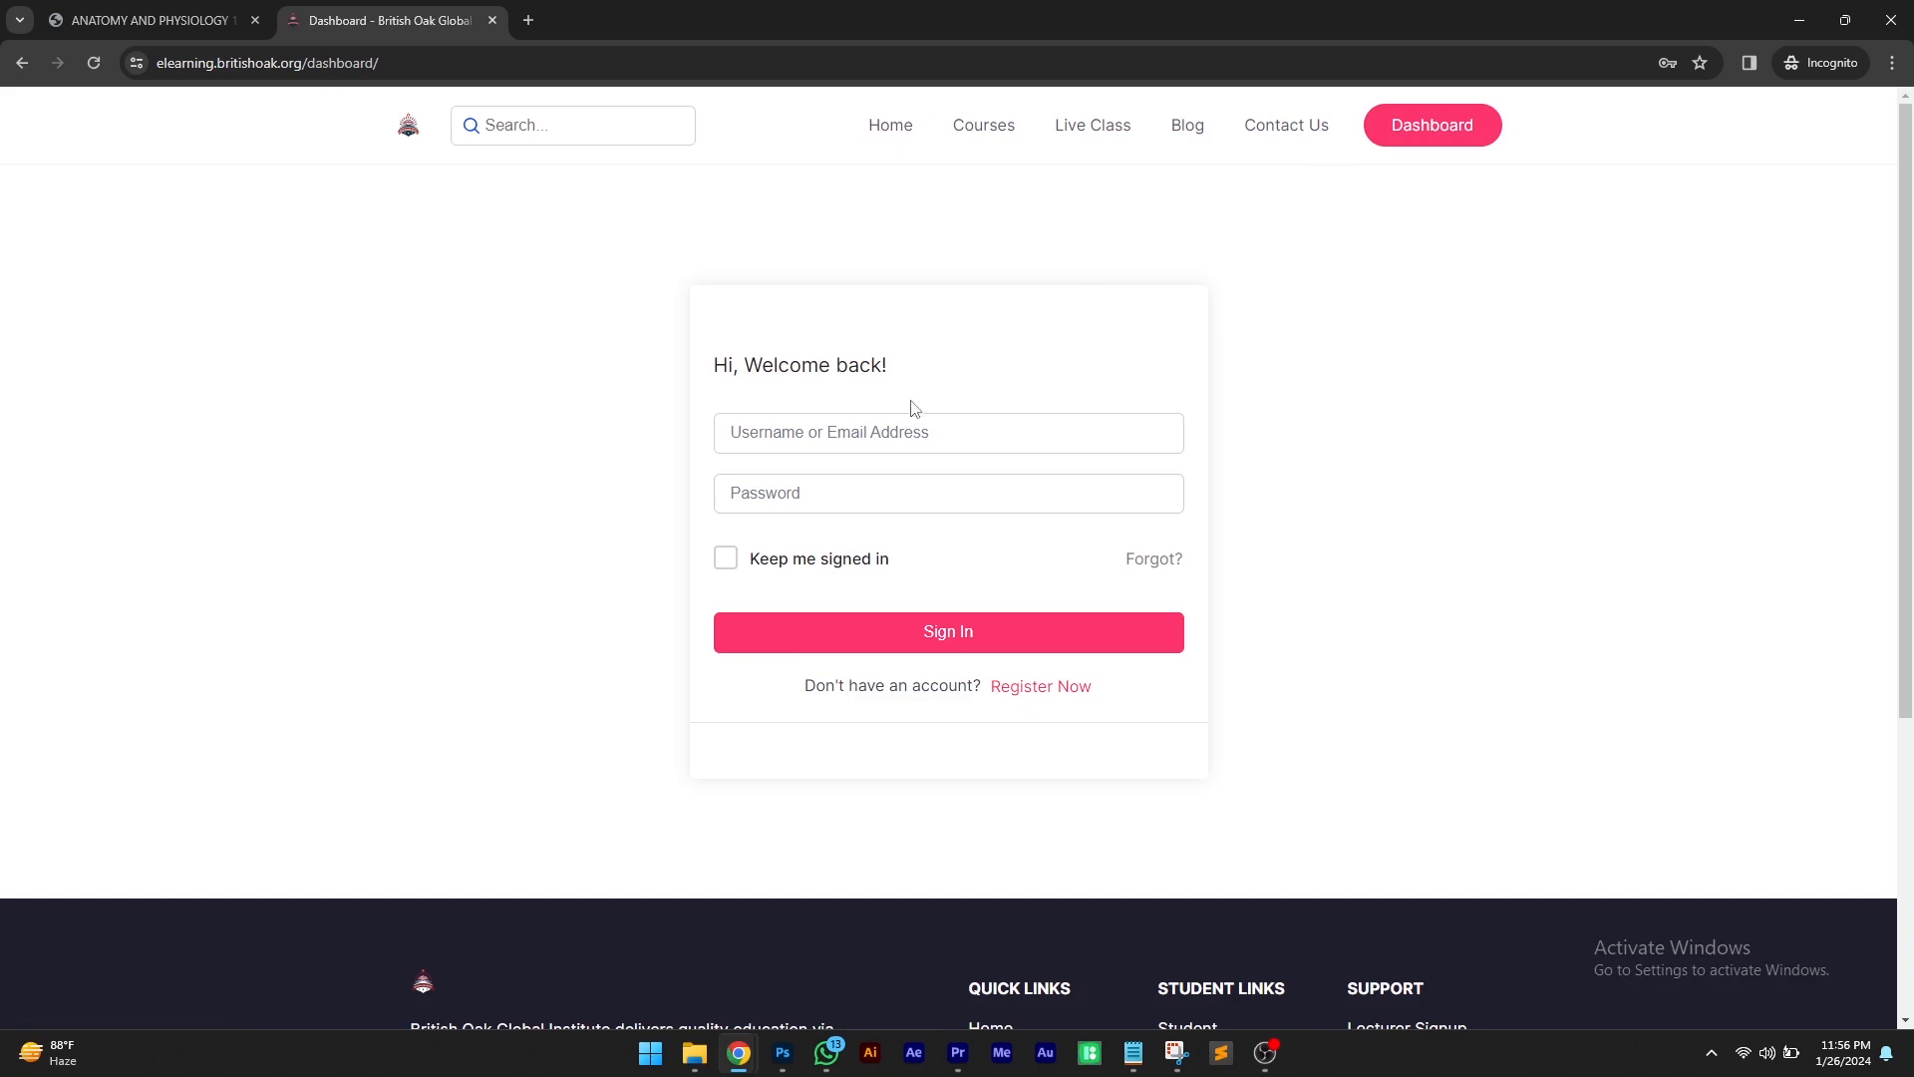
Sign in to the e-learning site with the account username and password
{"action": "left_click", "coordinate": [878, 430]}
{"action": "type", "text": "joh"}
{"action": "type", "text": "p"}
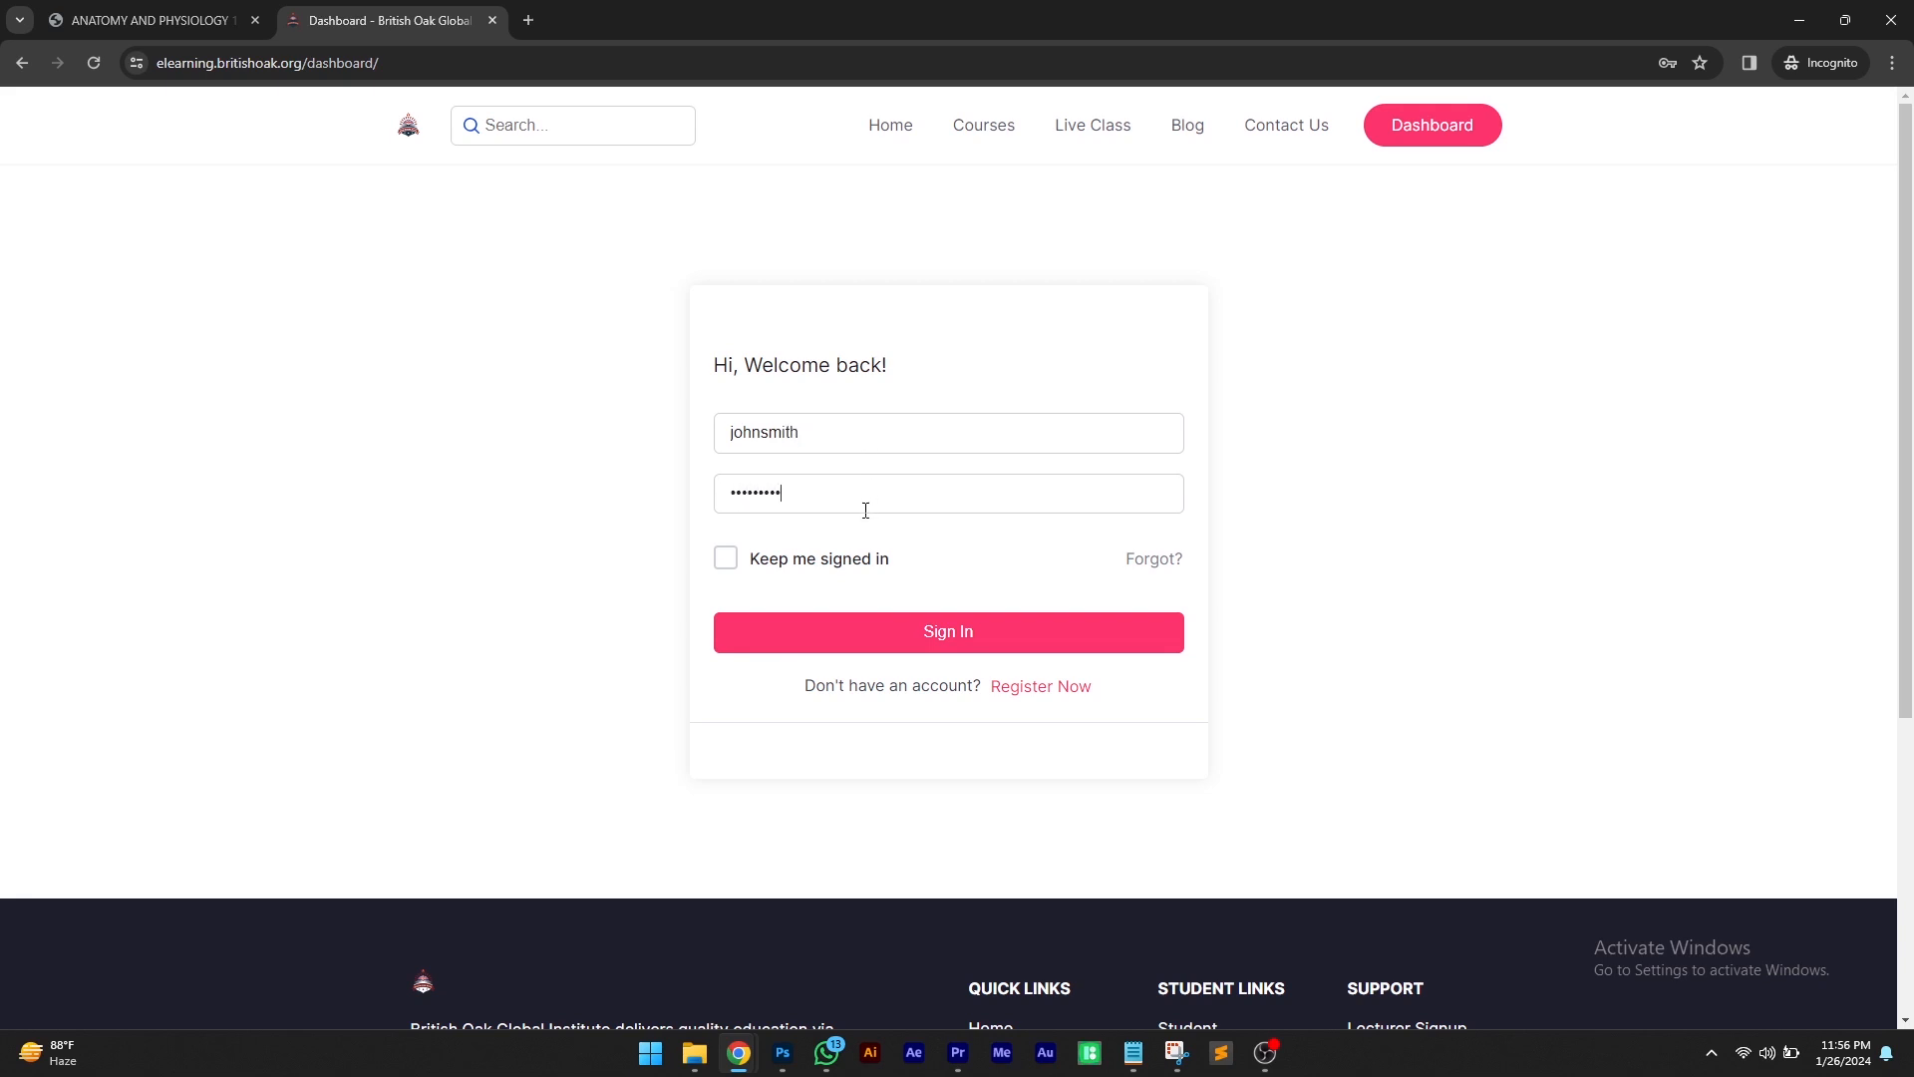
{"action": "left_click", "coordinate": [848, 645]}
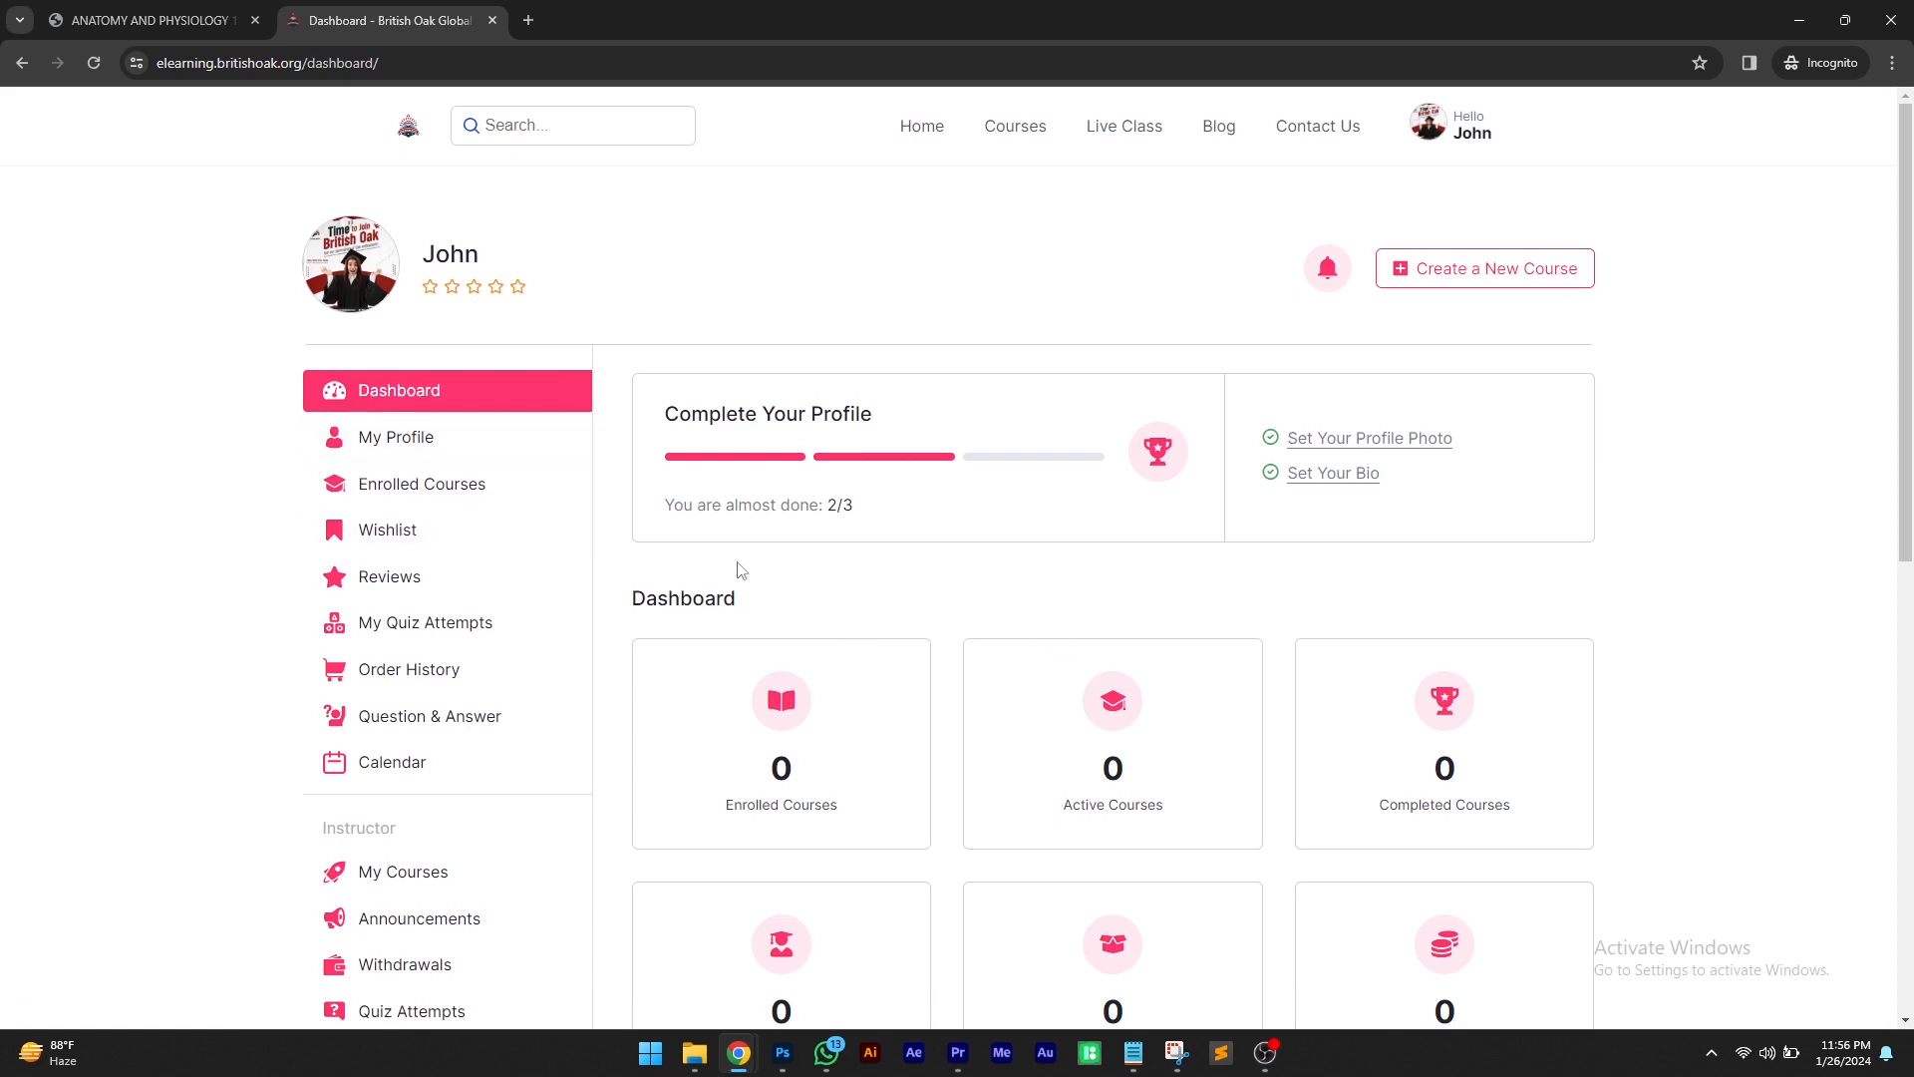
Create a new course and set its title to ANATOMY AND PHYSIOLOGY
{"action": "left_click", "coordinate": [1492, 272]}
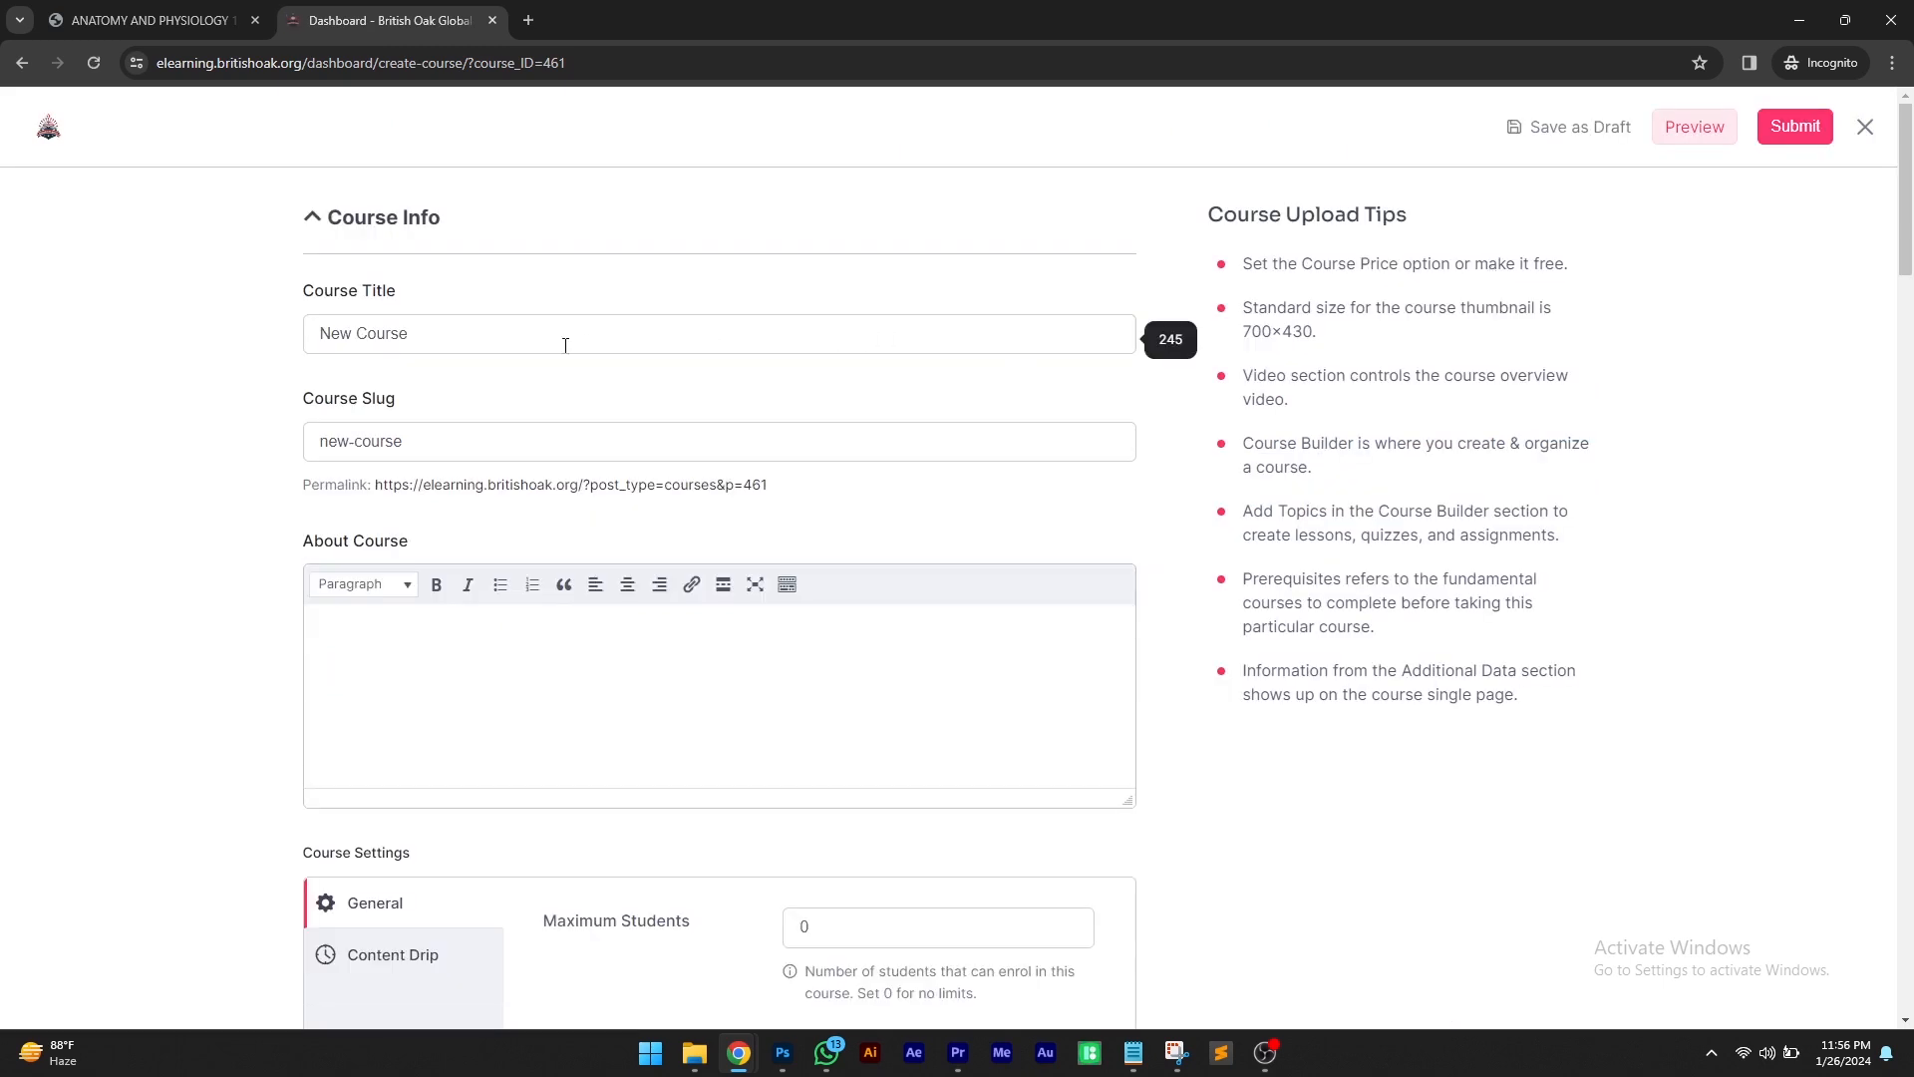
{"action": "triple_click", "coordinate": [565, 345]}
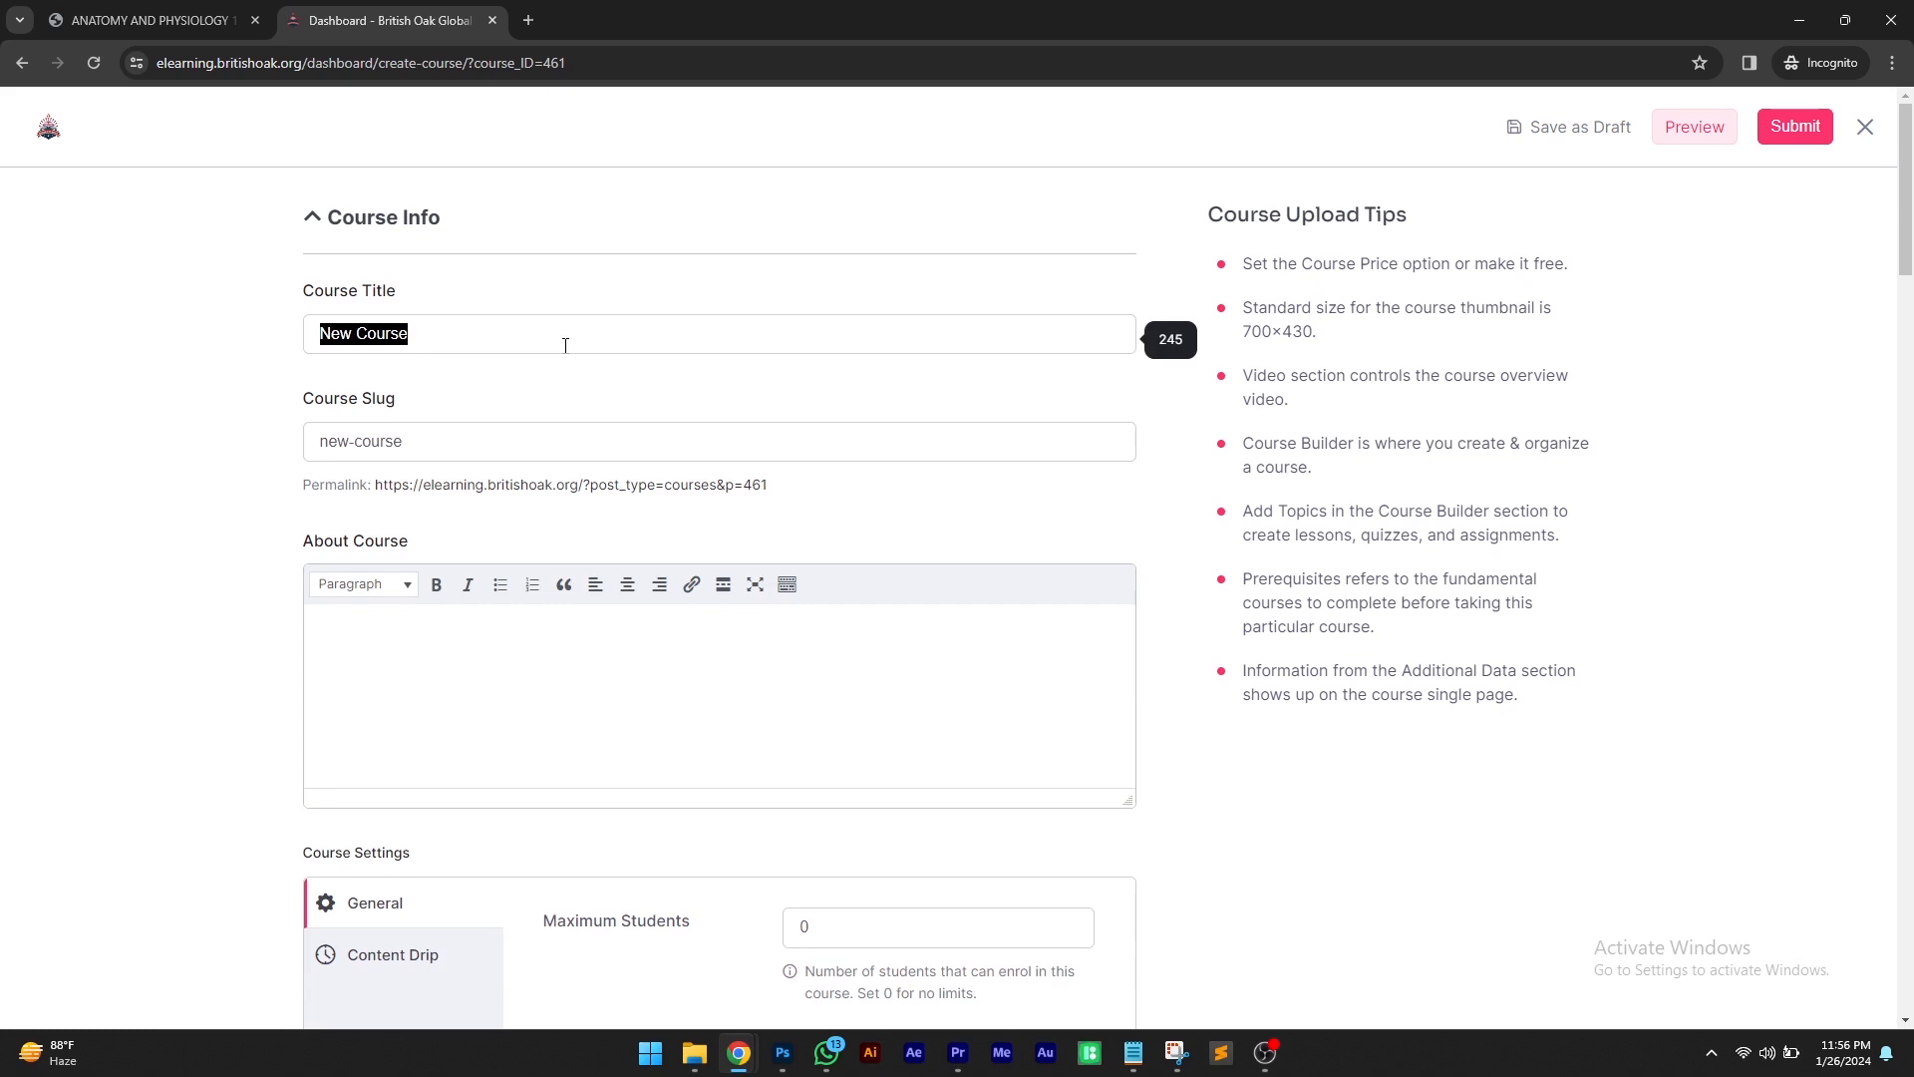
{"action": "type", "text": "ABA"}
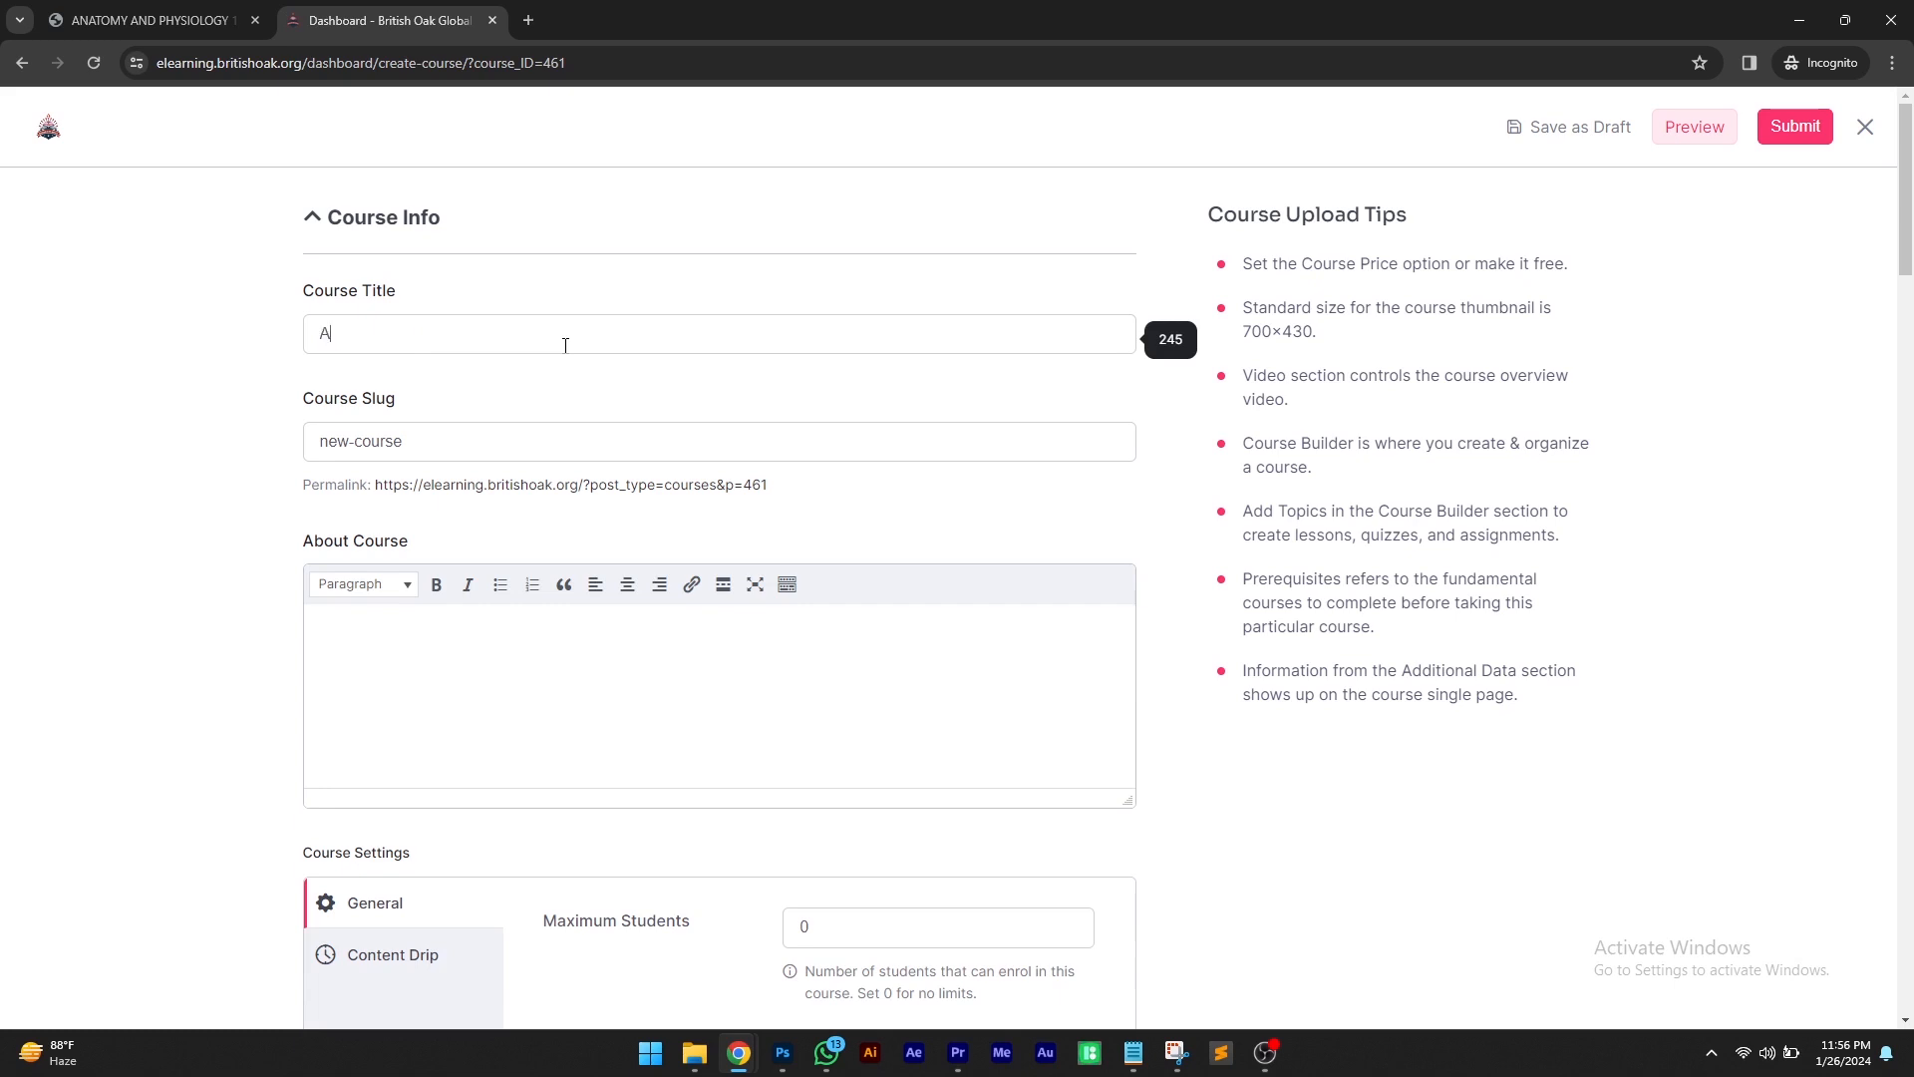
{"action": "key", "text": "BackSpace"}
{"action": "key", "text": "BackSpace"}
{"action": "type", "text": "NATOMY AND PHYSIOLO"}
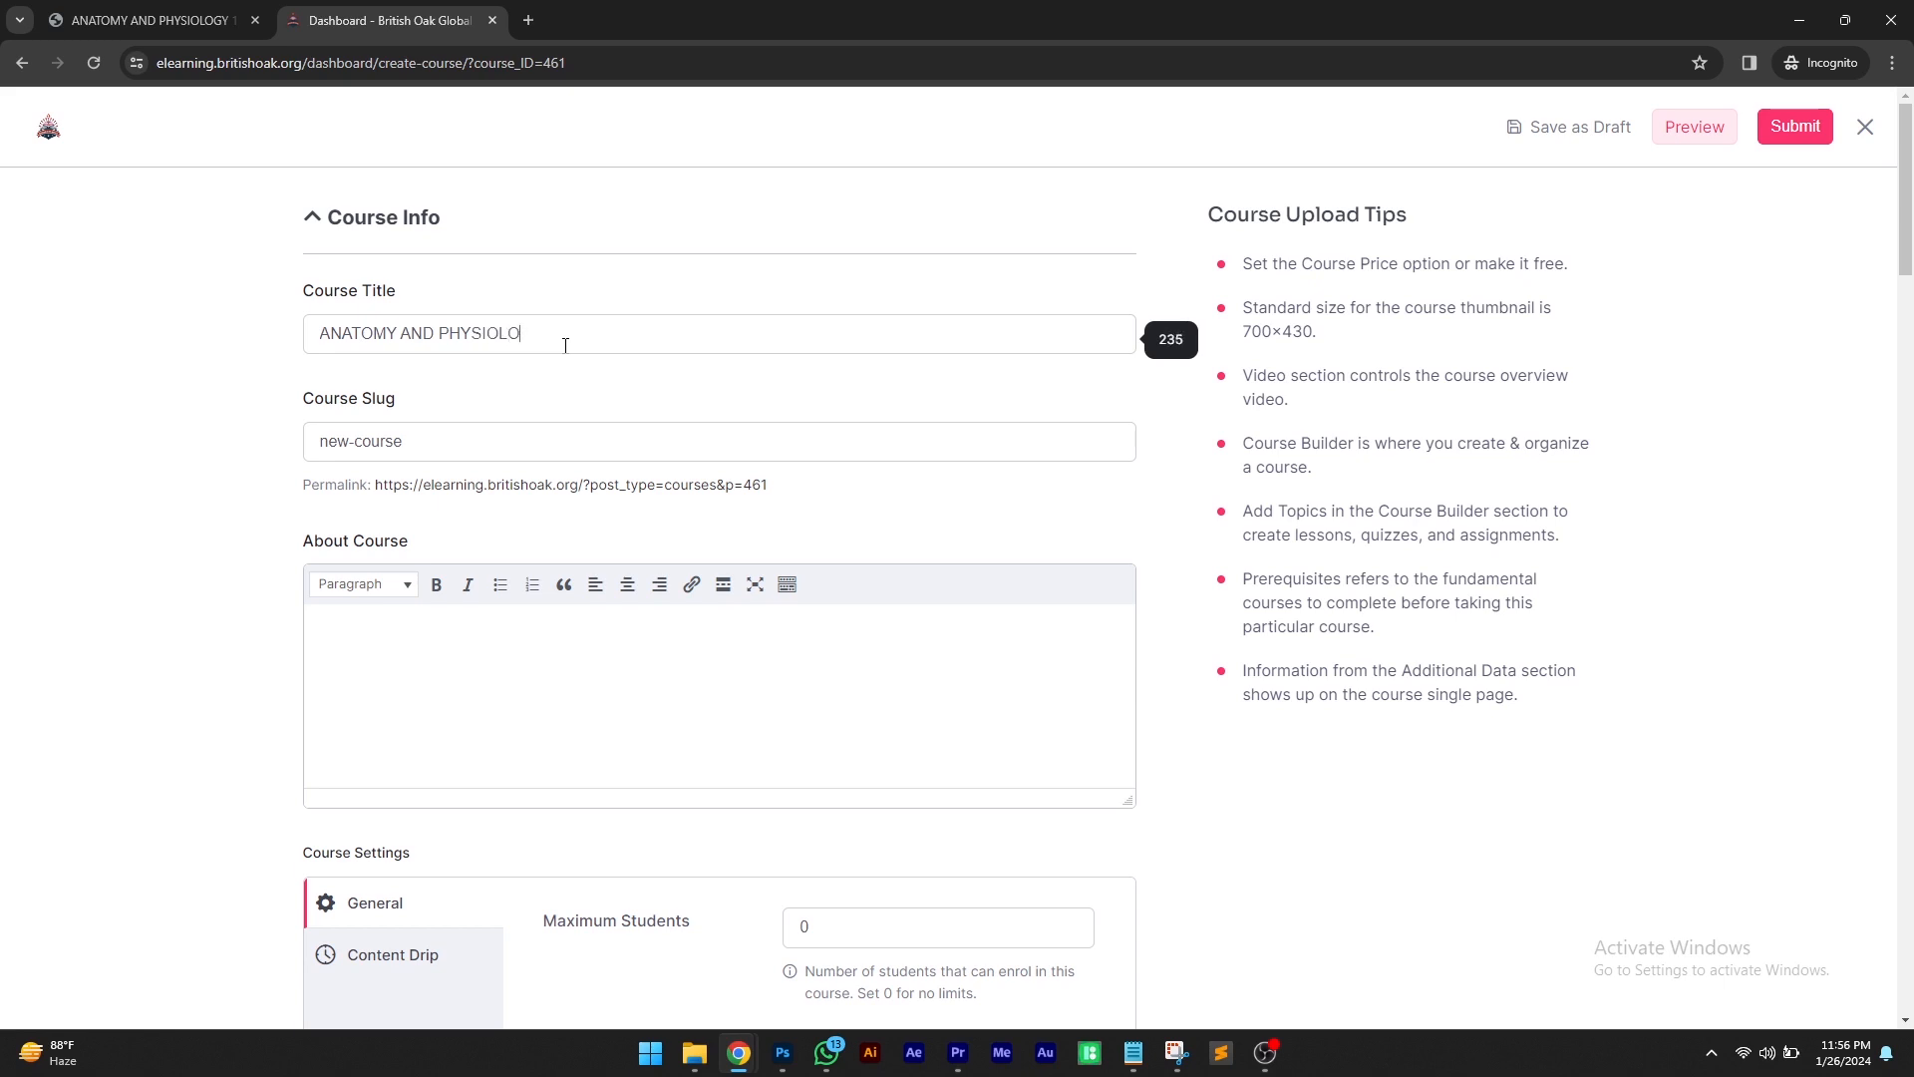
{"action": "type", "text": "GY"}
Set the course slug to anatomy-physiology
{"action": "scroll", "coordinate": [565, 346], "scroll_direction": "down", "scroll_amount": 2}
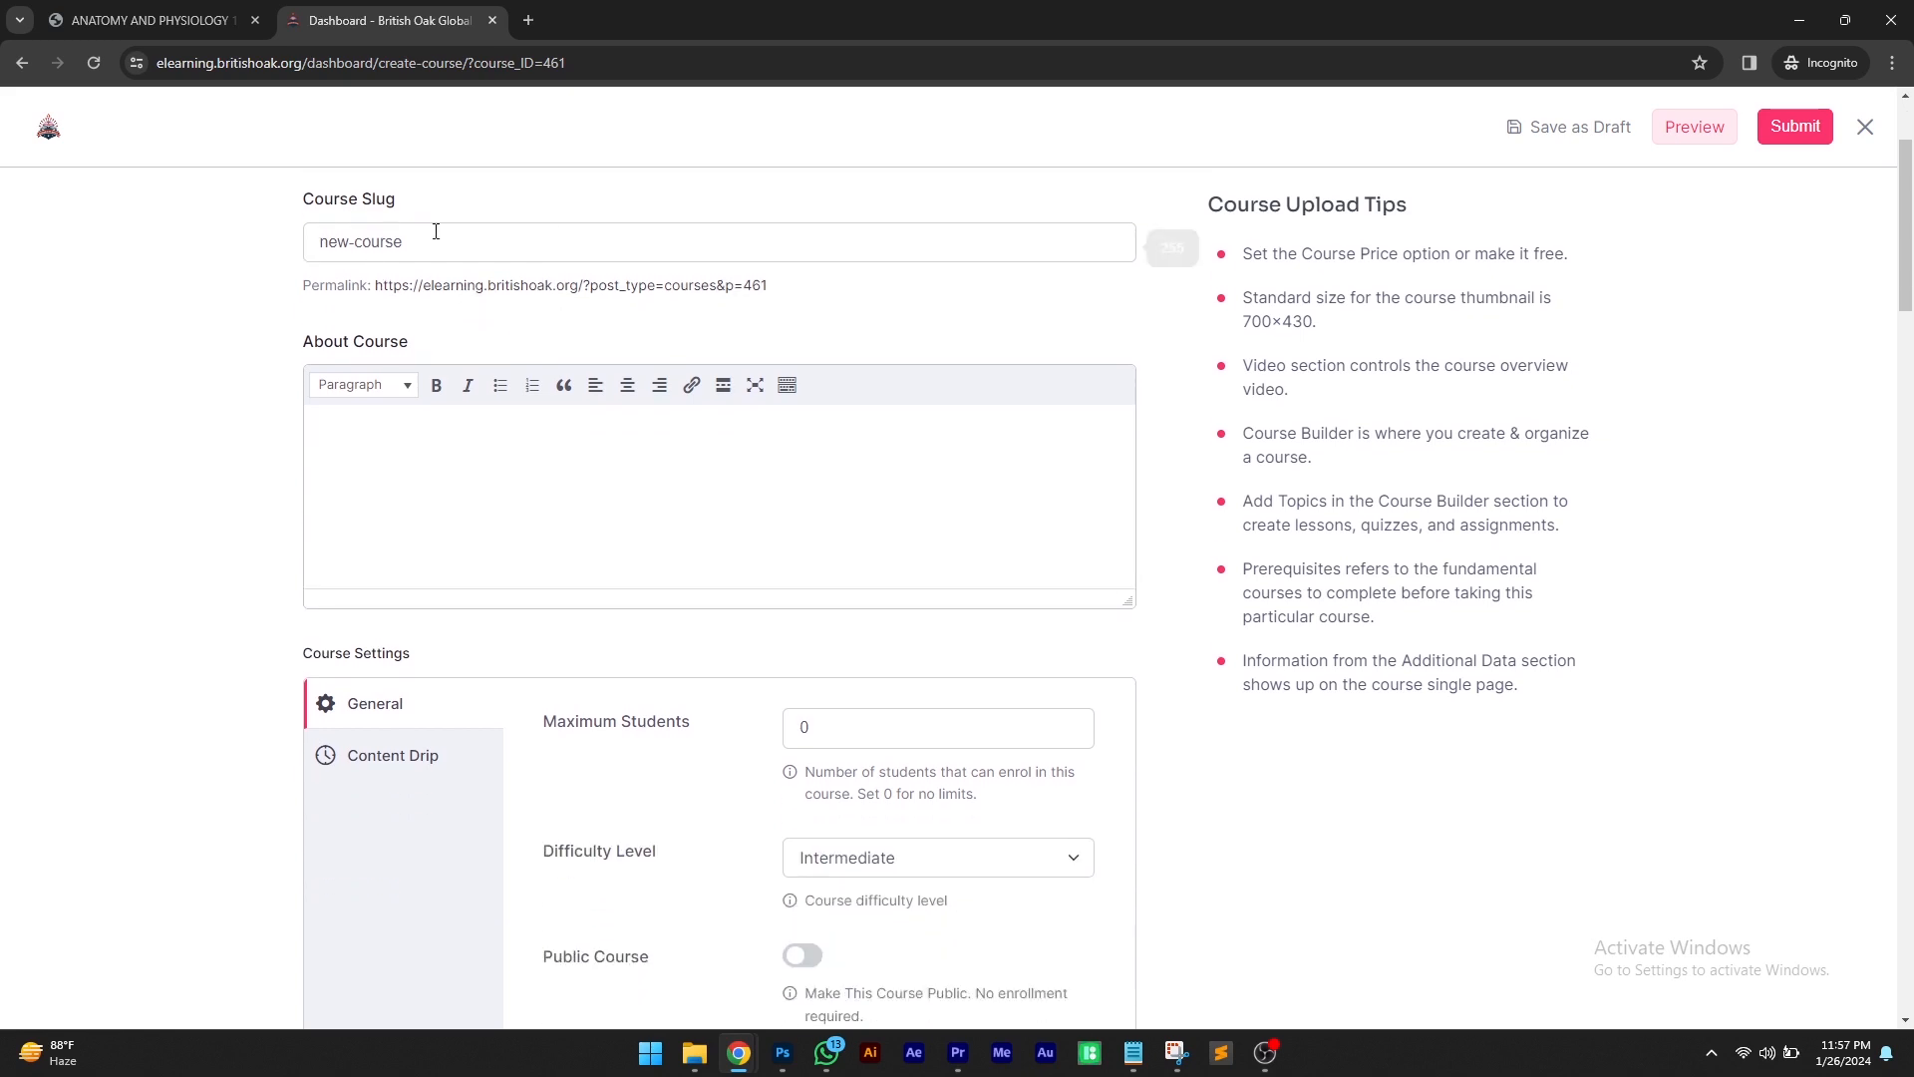
{"action": "scroll", "coordinate": [436, 230], "scroll_direction": "up", "scroll_amount": 2}
{"action": "triple_click", "coordinate": [443, 442]}
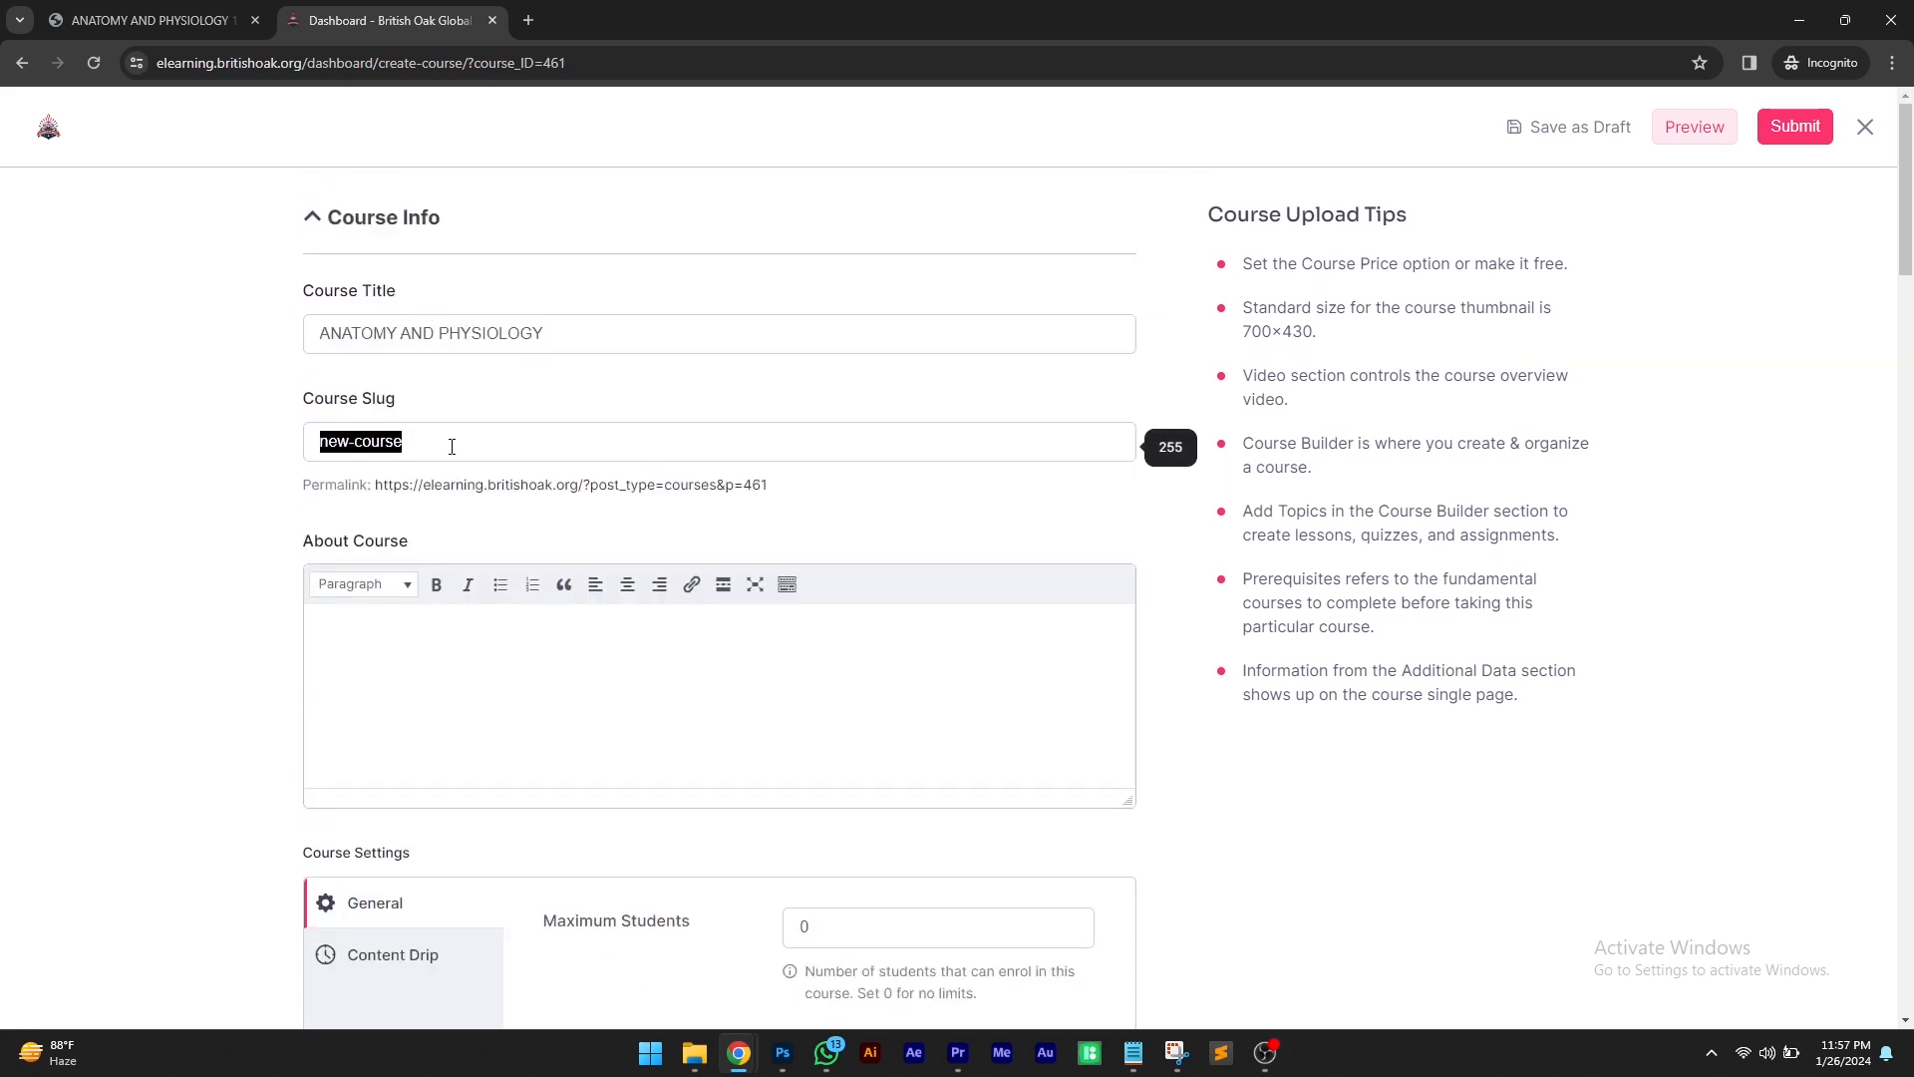
{"action": "type", "text": "anatomy-physiology"}
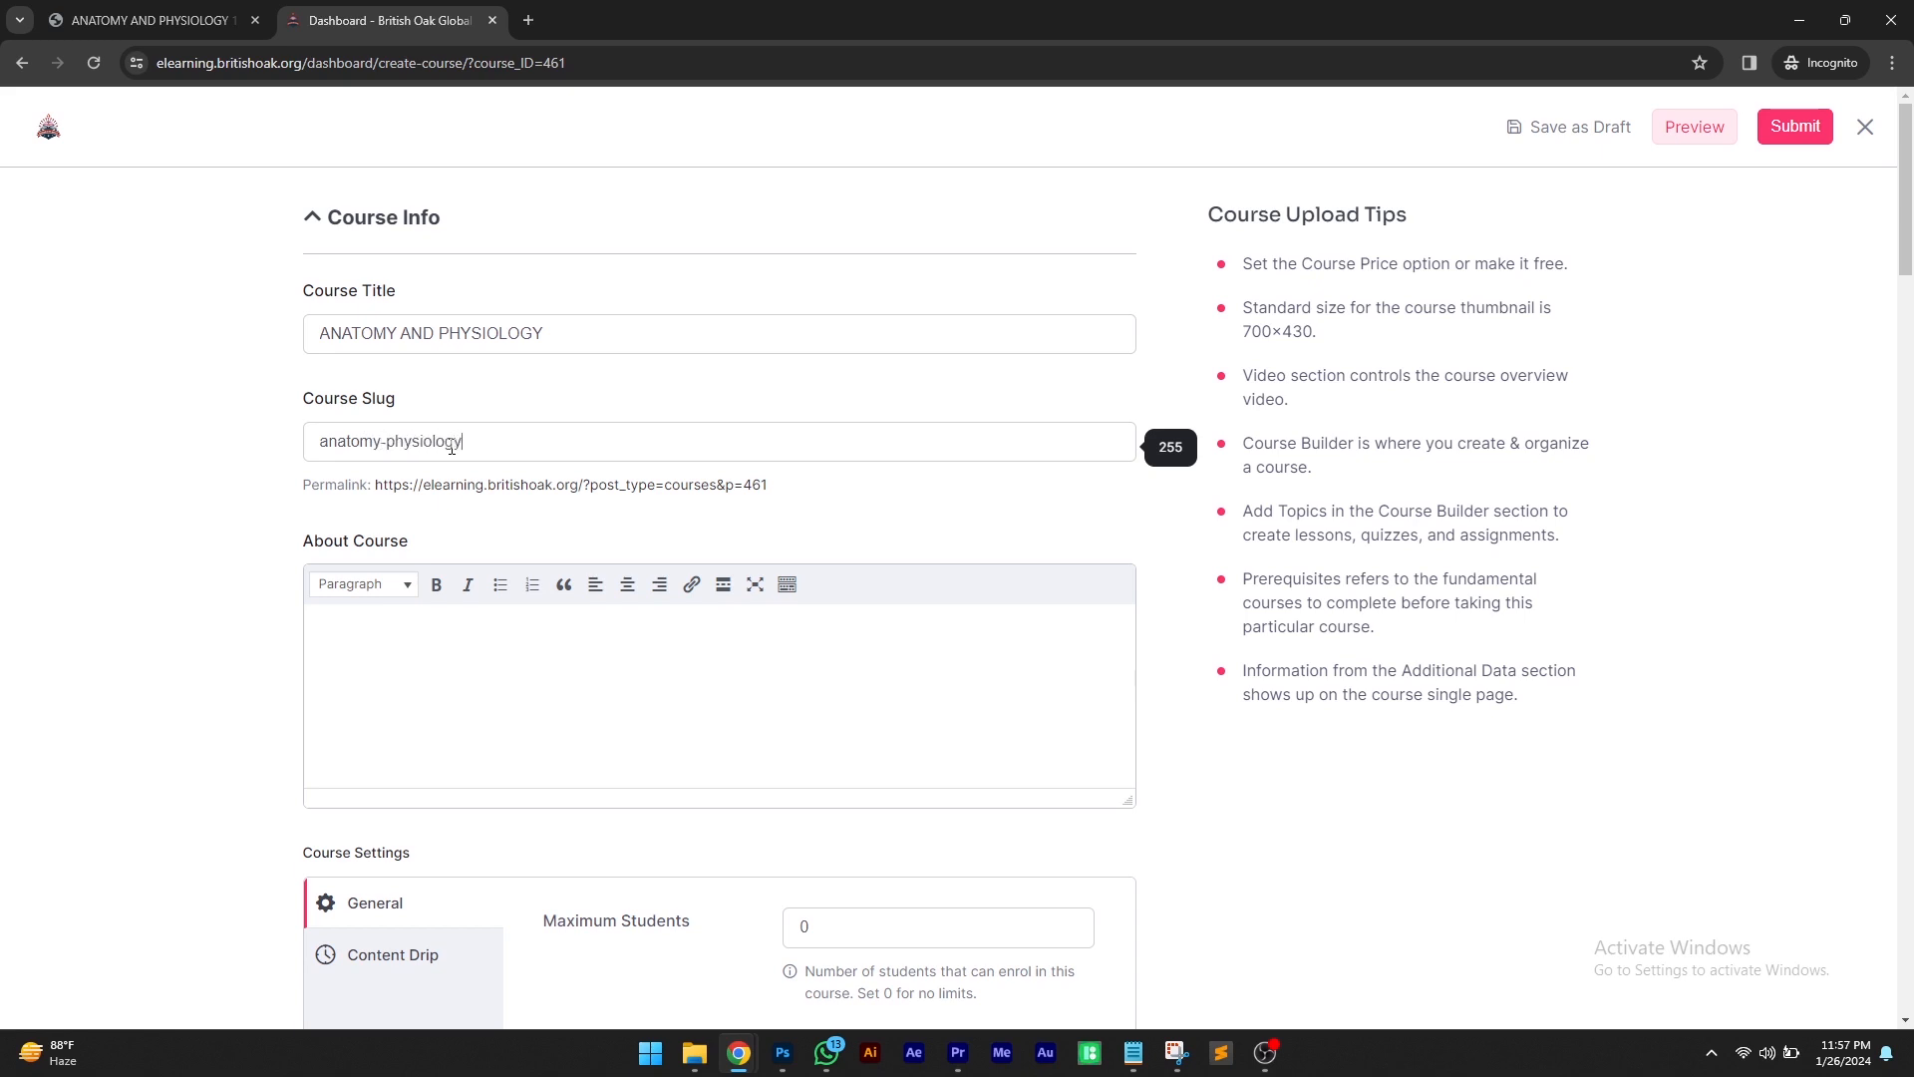
Write the About Course description beginning "Overall, studying anatomy and physiology provides a solid framework" and ending "promoting health and well-being."
{"action": "scroll", "coordinate": [265, 500], "scroll_direction": "down", "scroll_amount": 1}
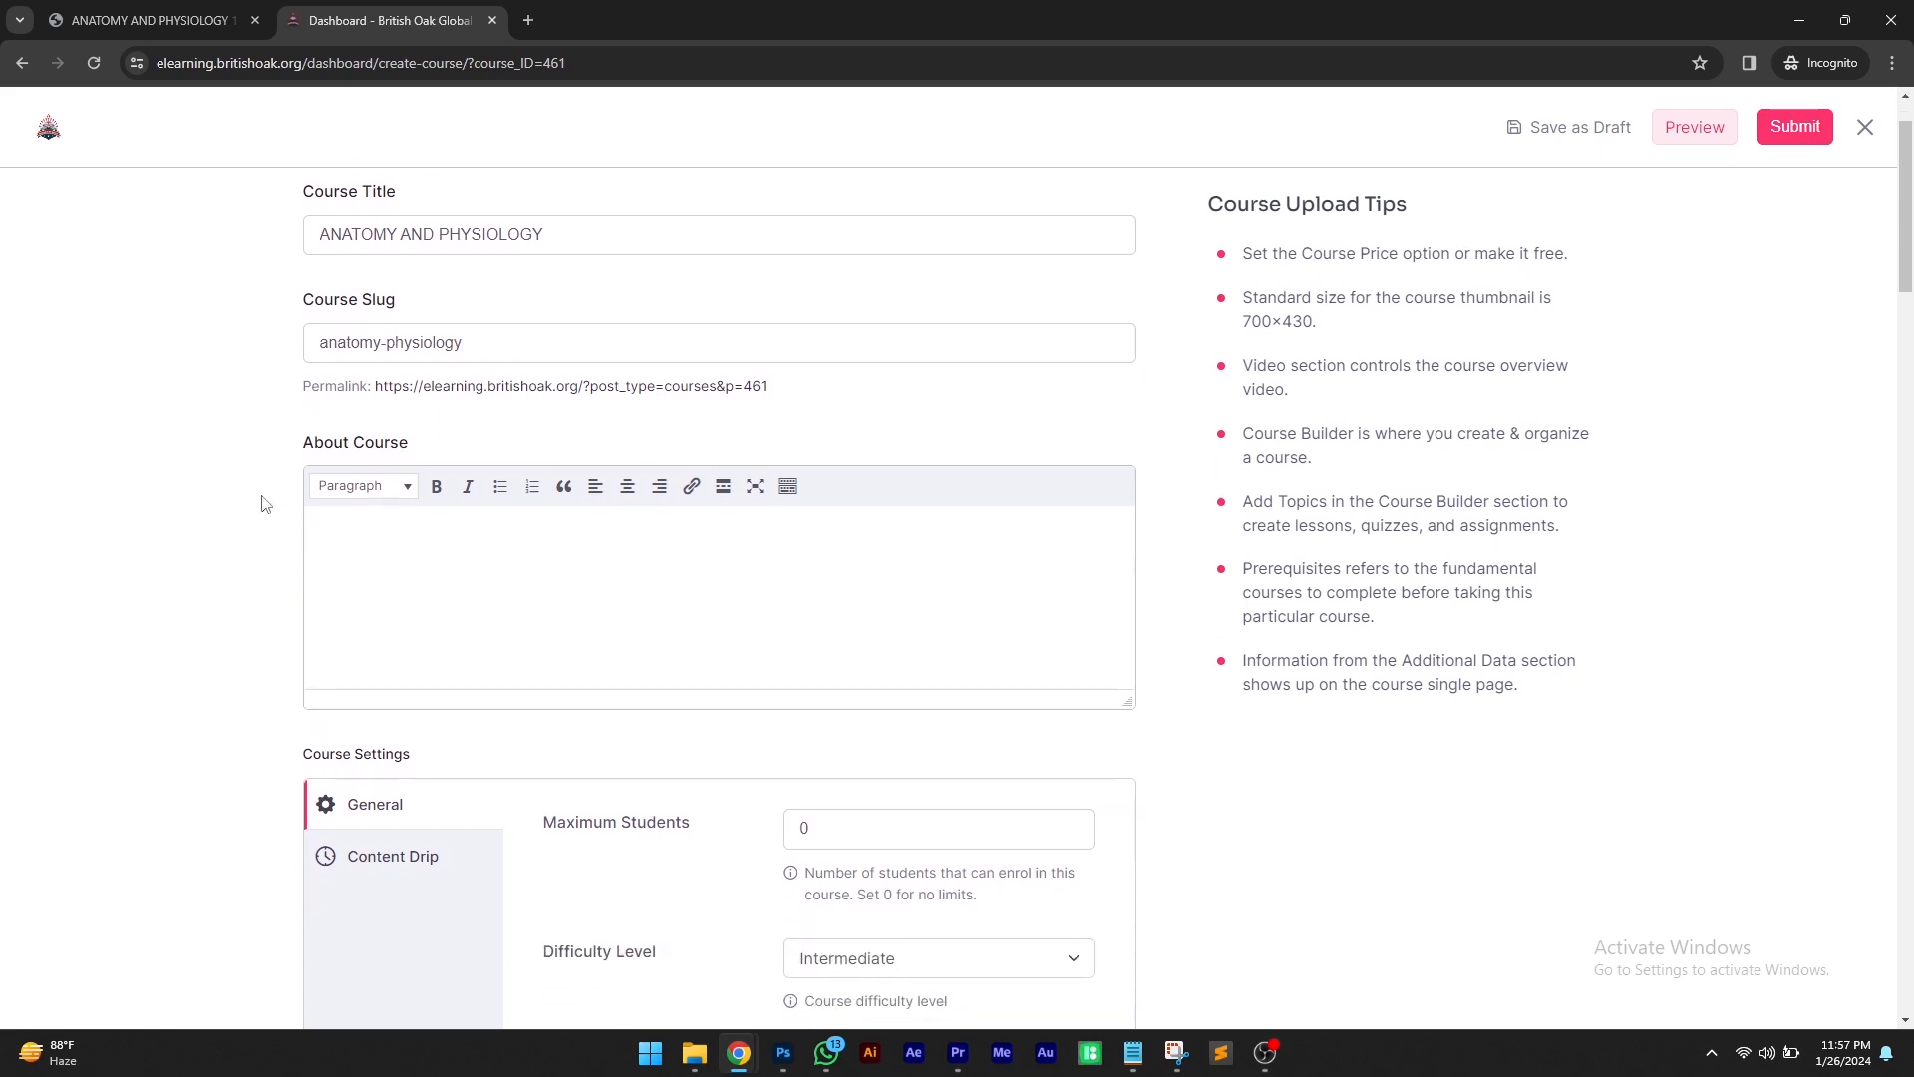
{"action": "left_click", "coordinate": [449, 556]}
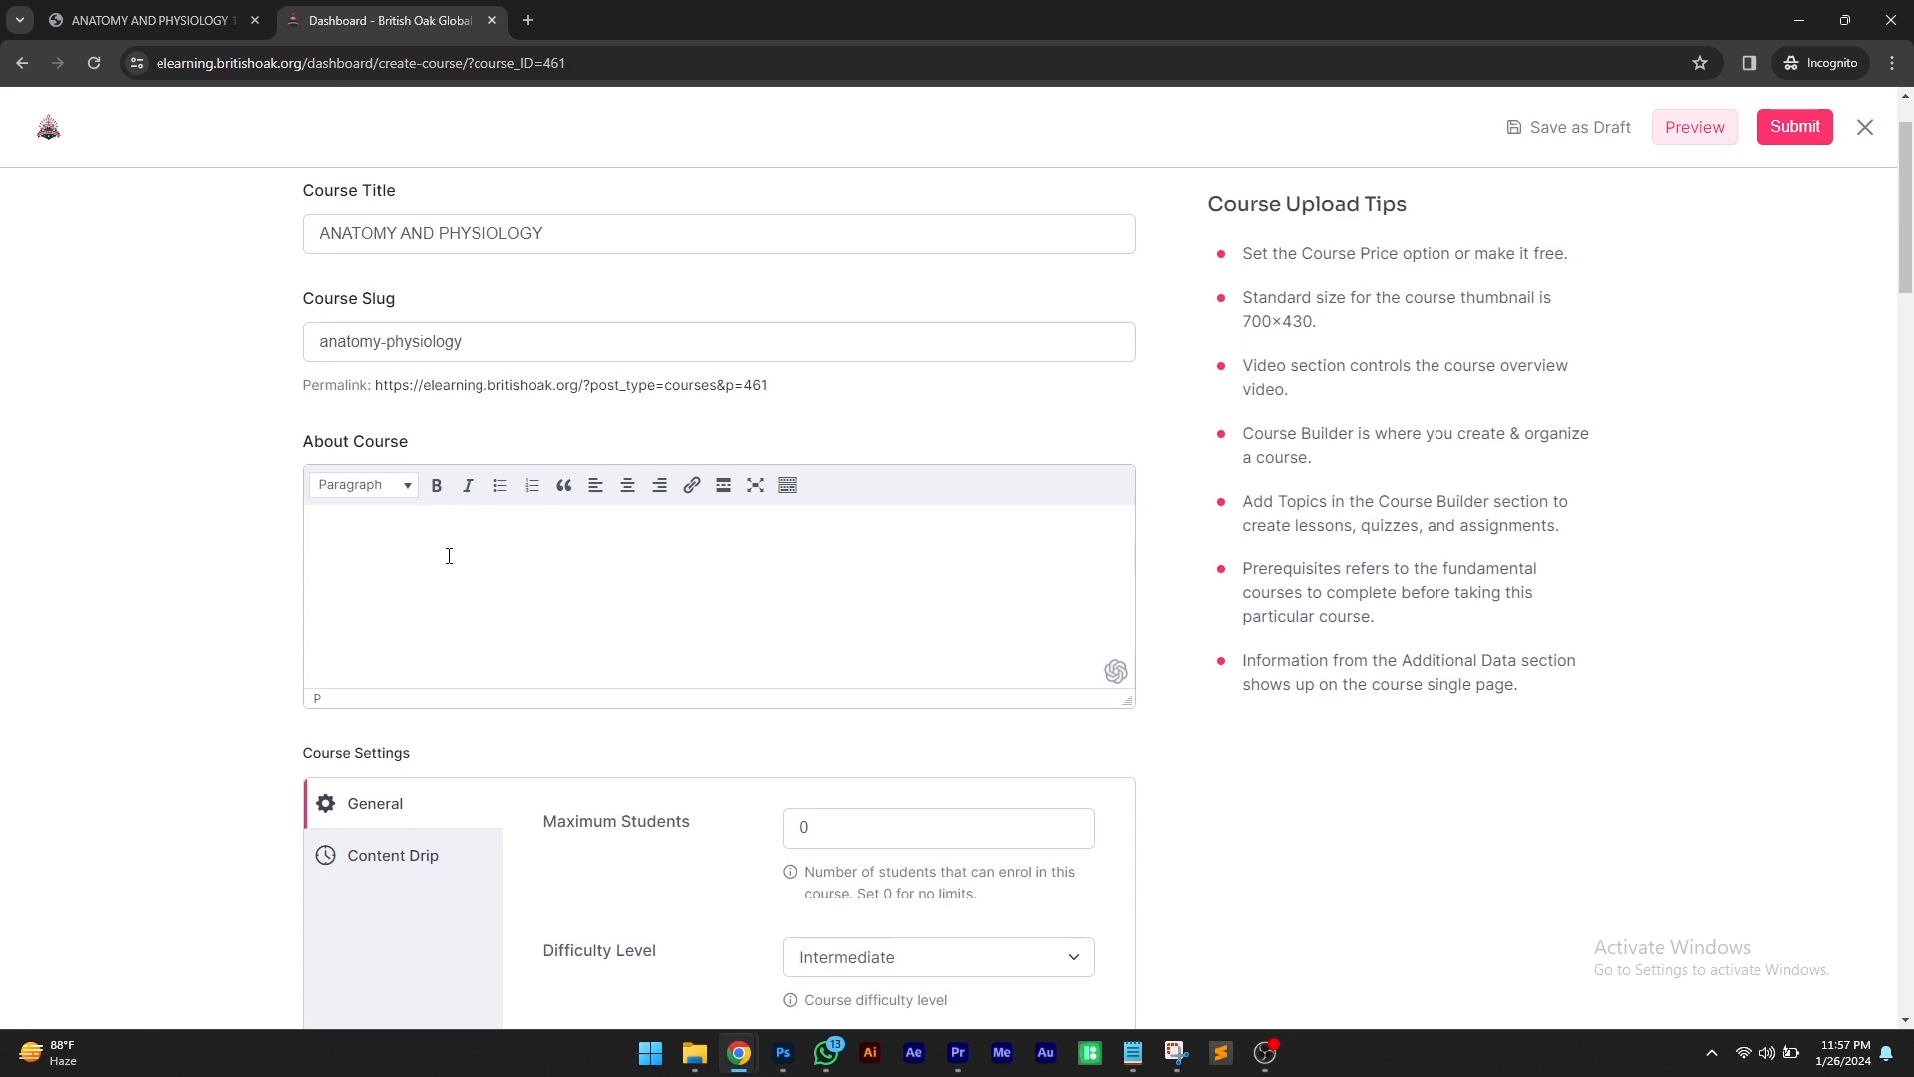
{"action": "type", "text": "Overall, studying anatomy and physiology provides a sol"}
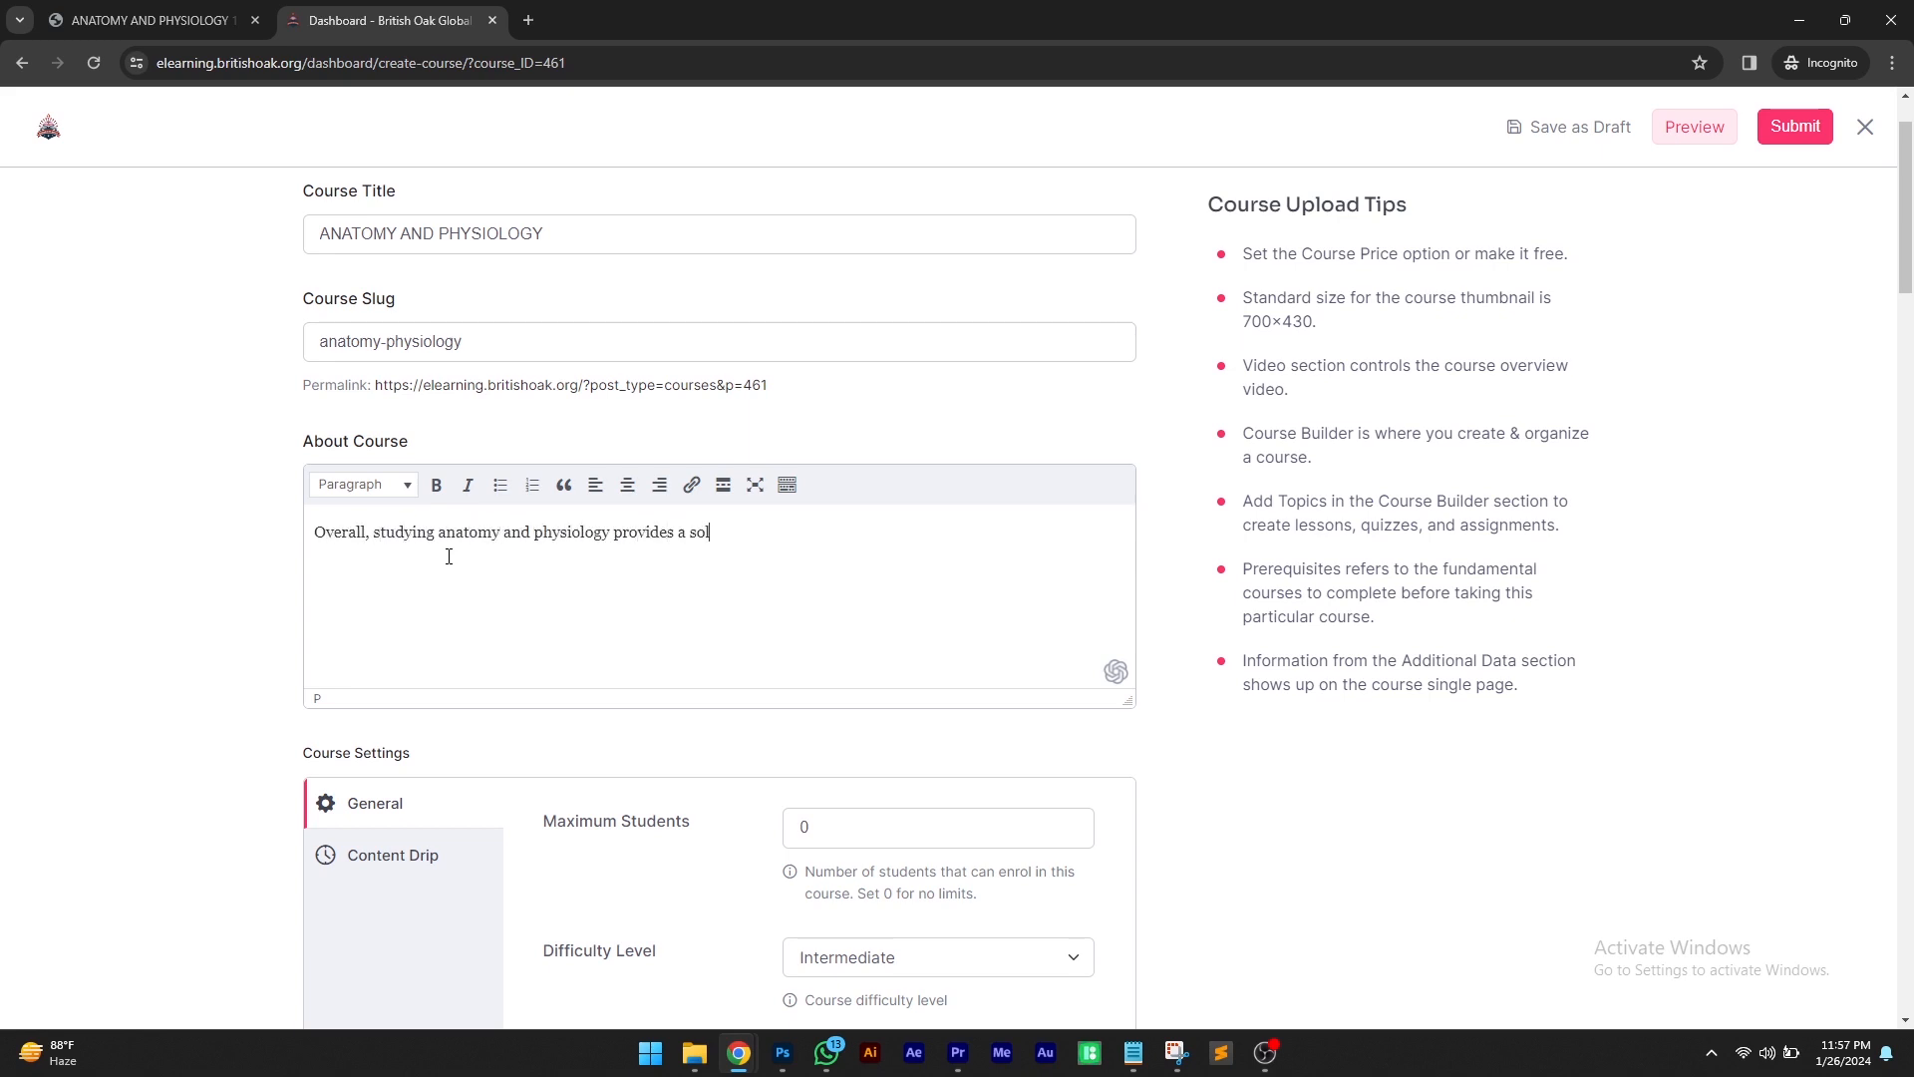
{"action": "type", "text": "id framework for understanding the comple"}
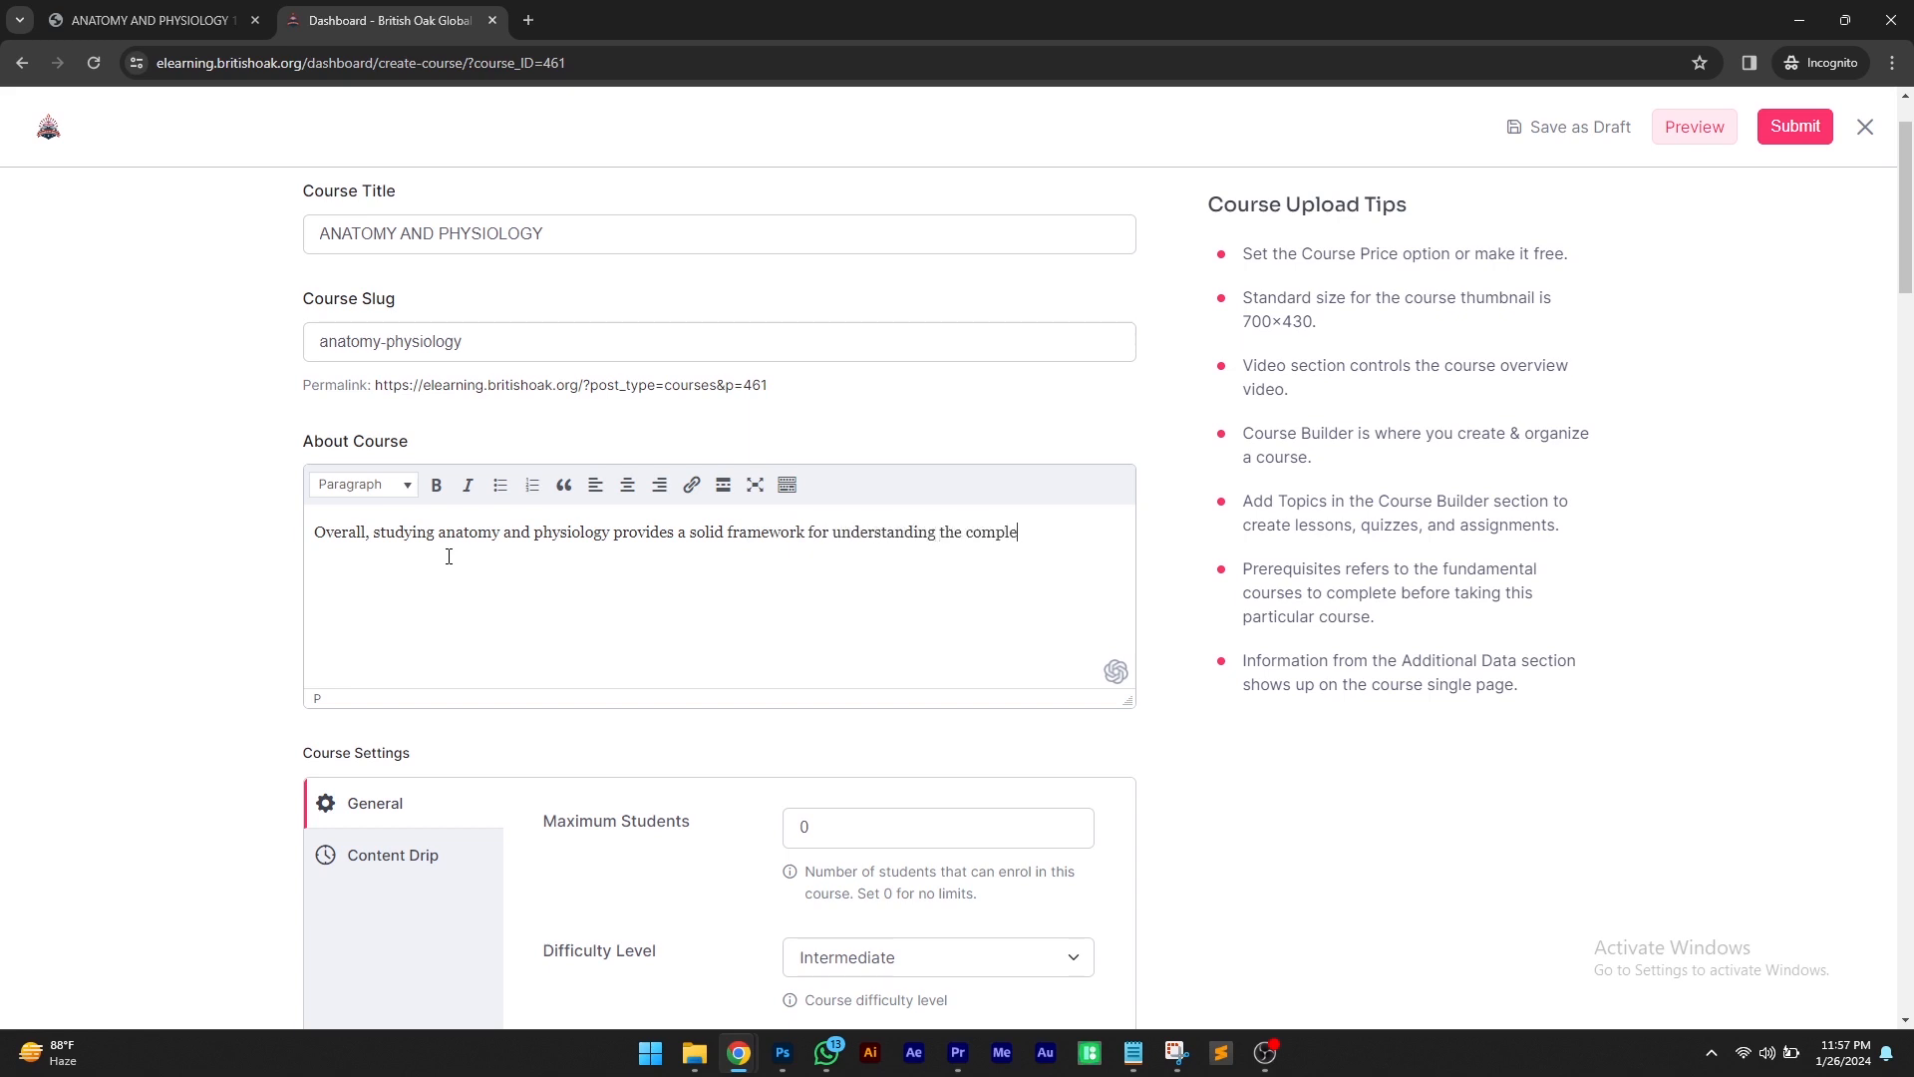
{"action": "type", "text": "xities of the human body, preparing you for a wide range professions ded"}
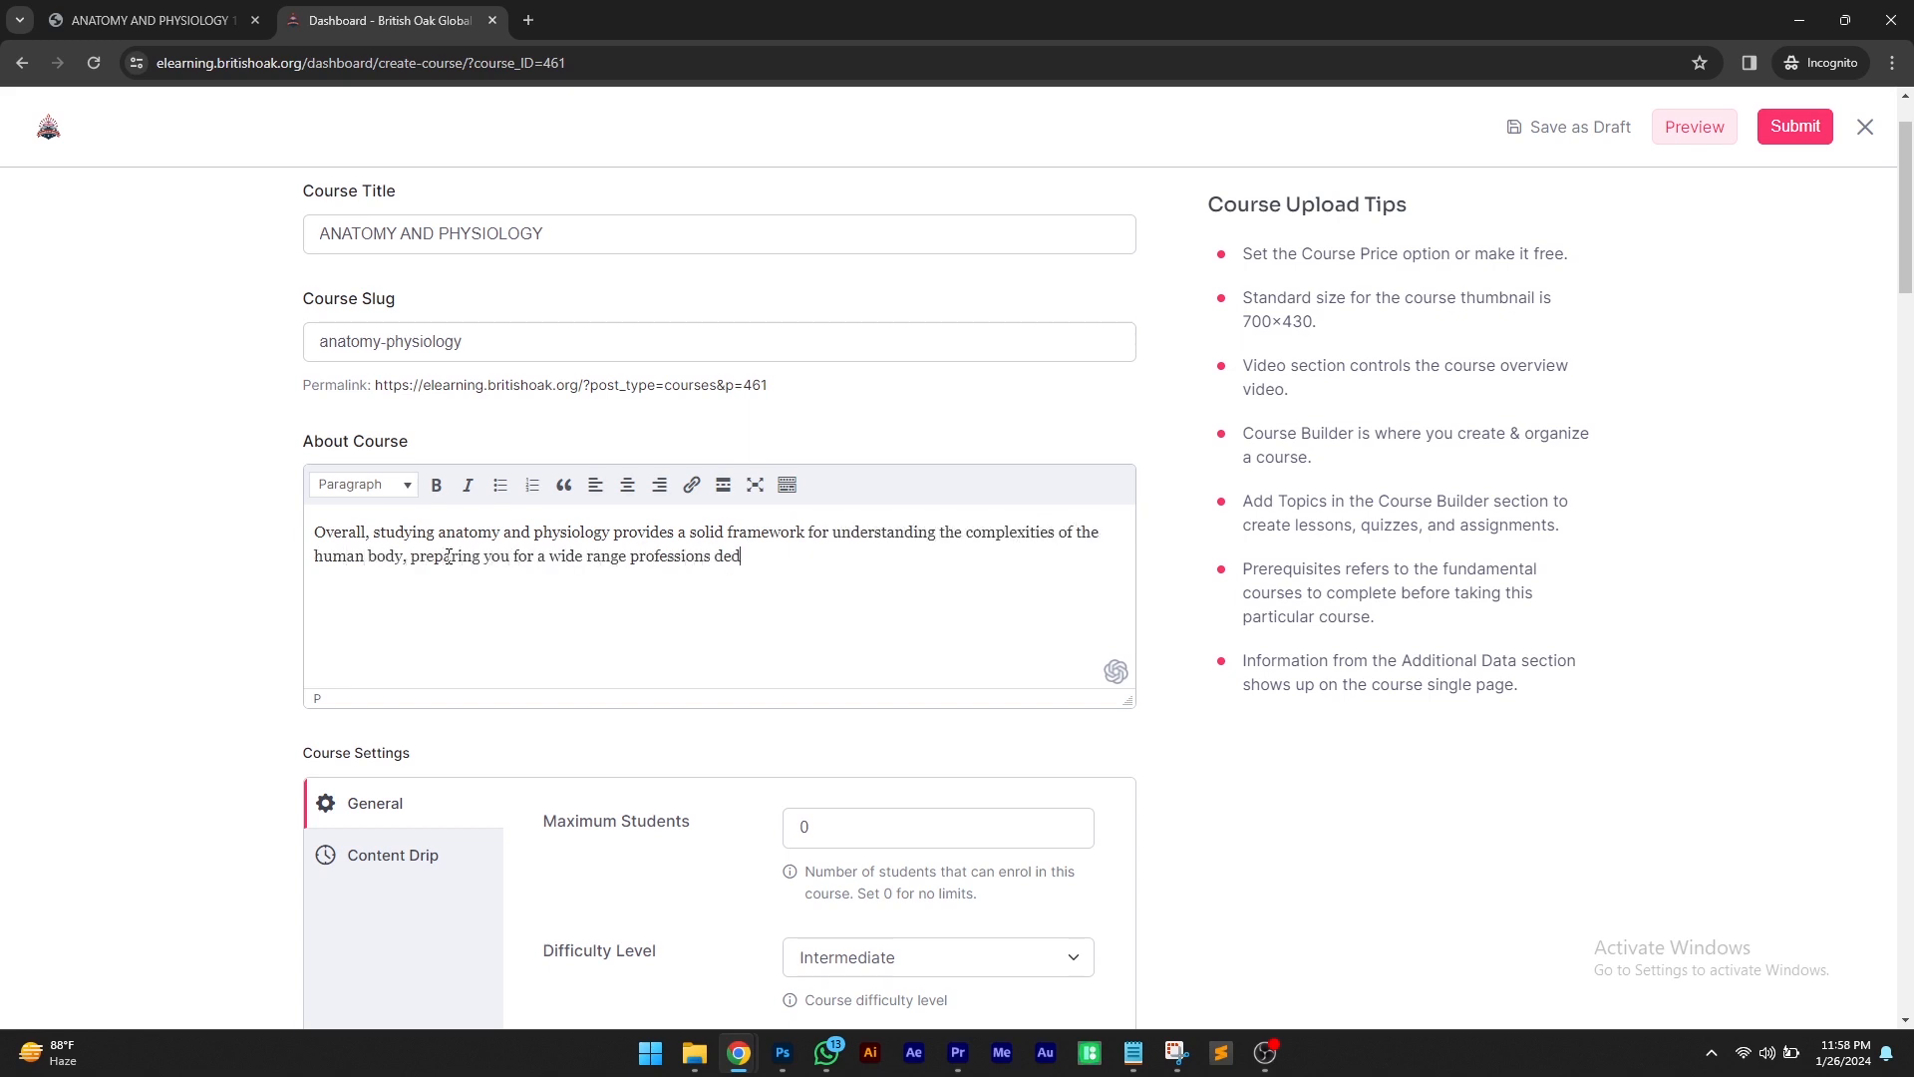
{"action": "type", "text": "icated to promoting health and well-being."}
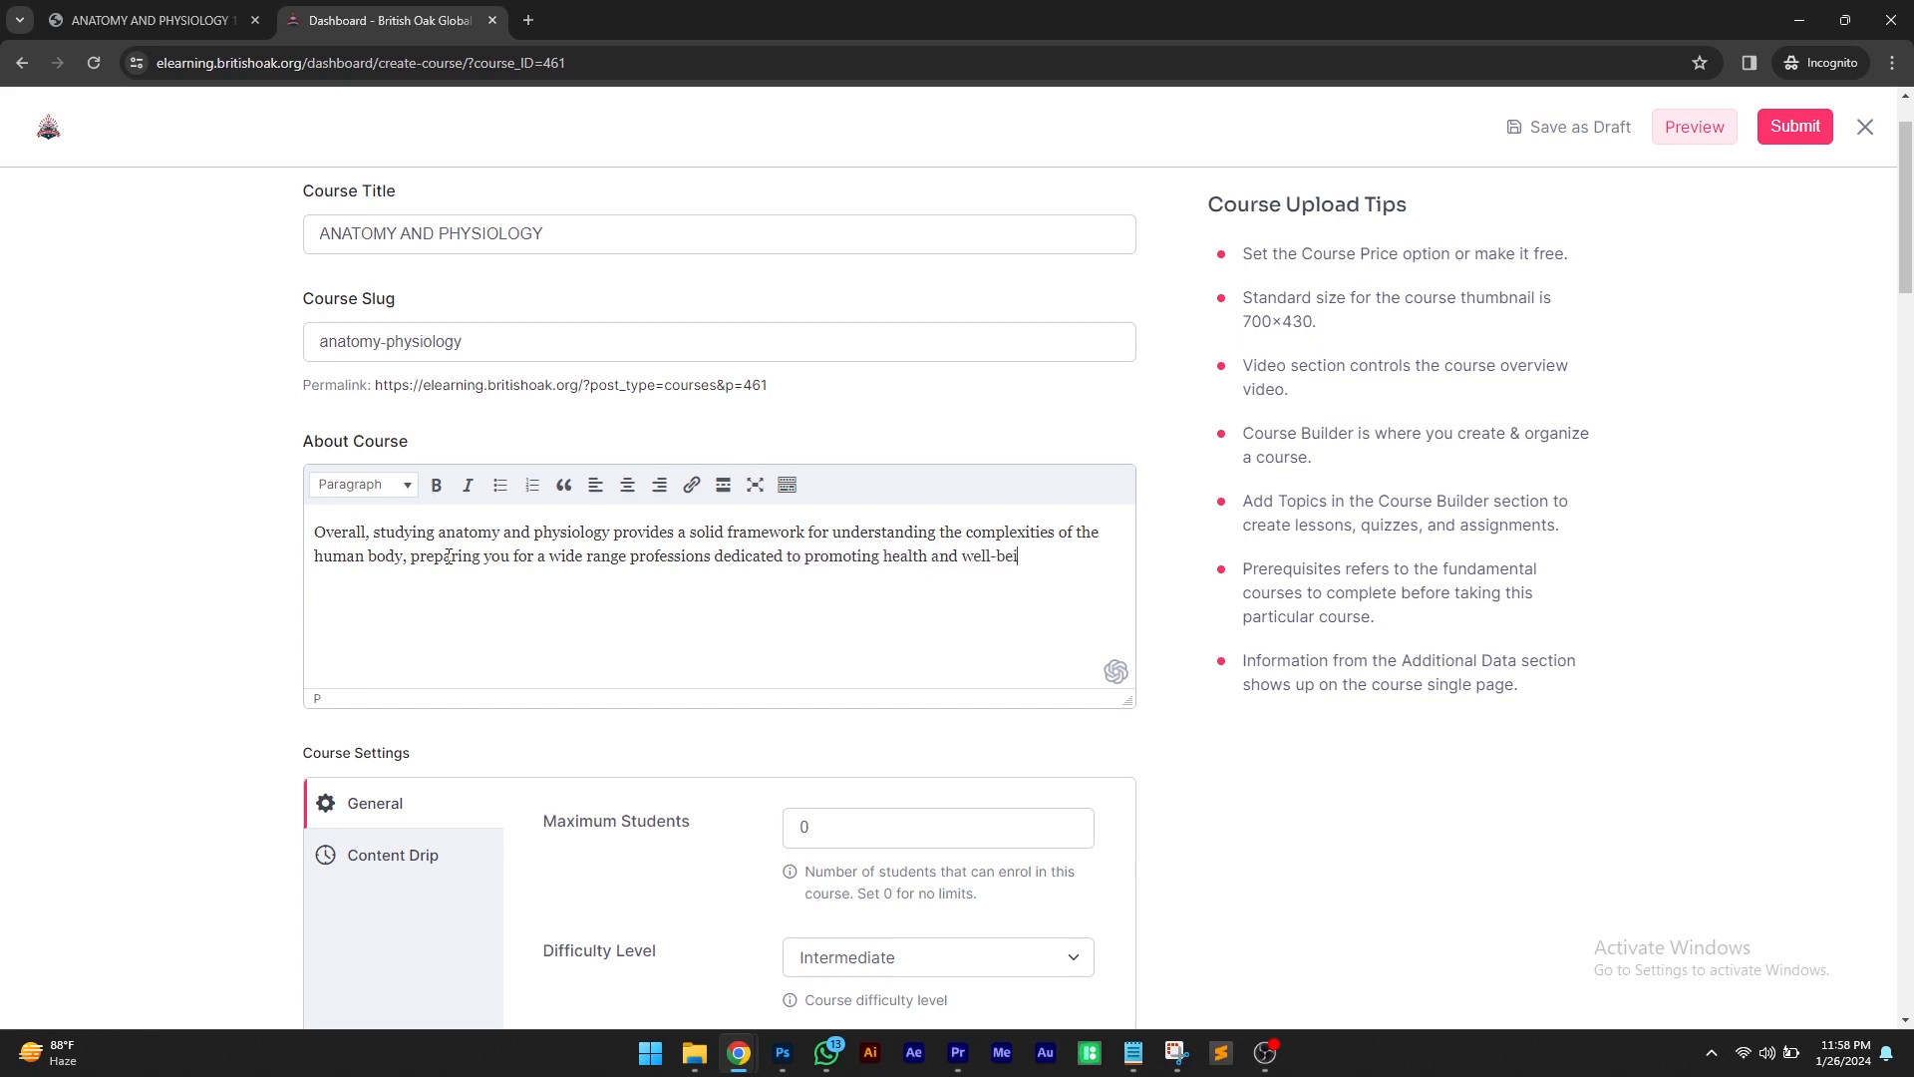
{"action": "scroll", "coordinate": [321, 538], "scroll_direction": "down", "scroll_amount": 2}
{"action": "scroll", "coordinate": [320, 538], "scroll_direction": "down", "scroll_amount": 1}
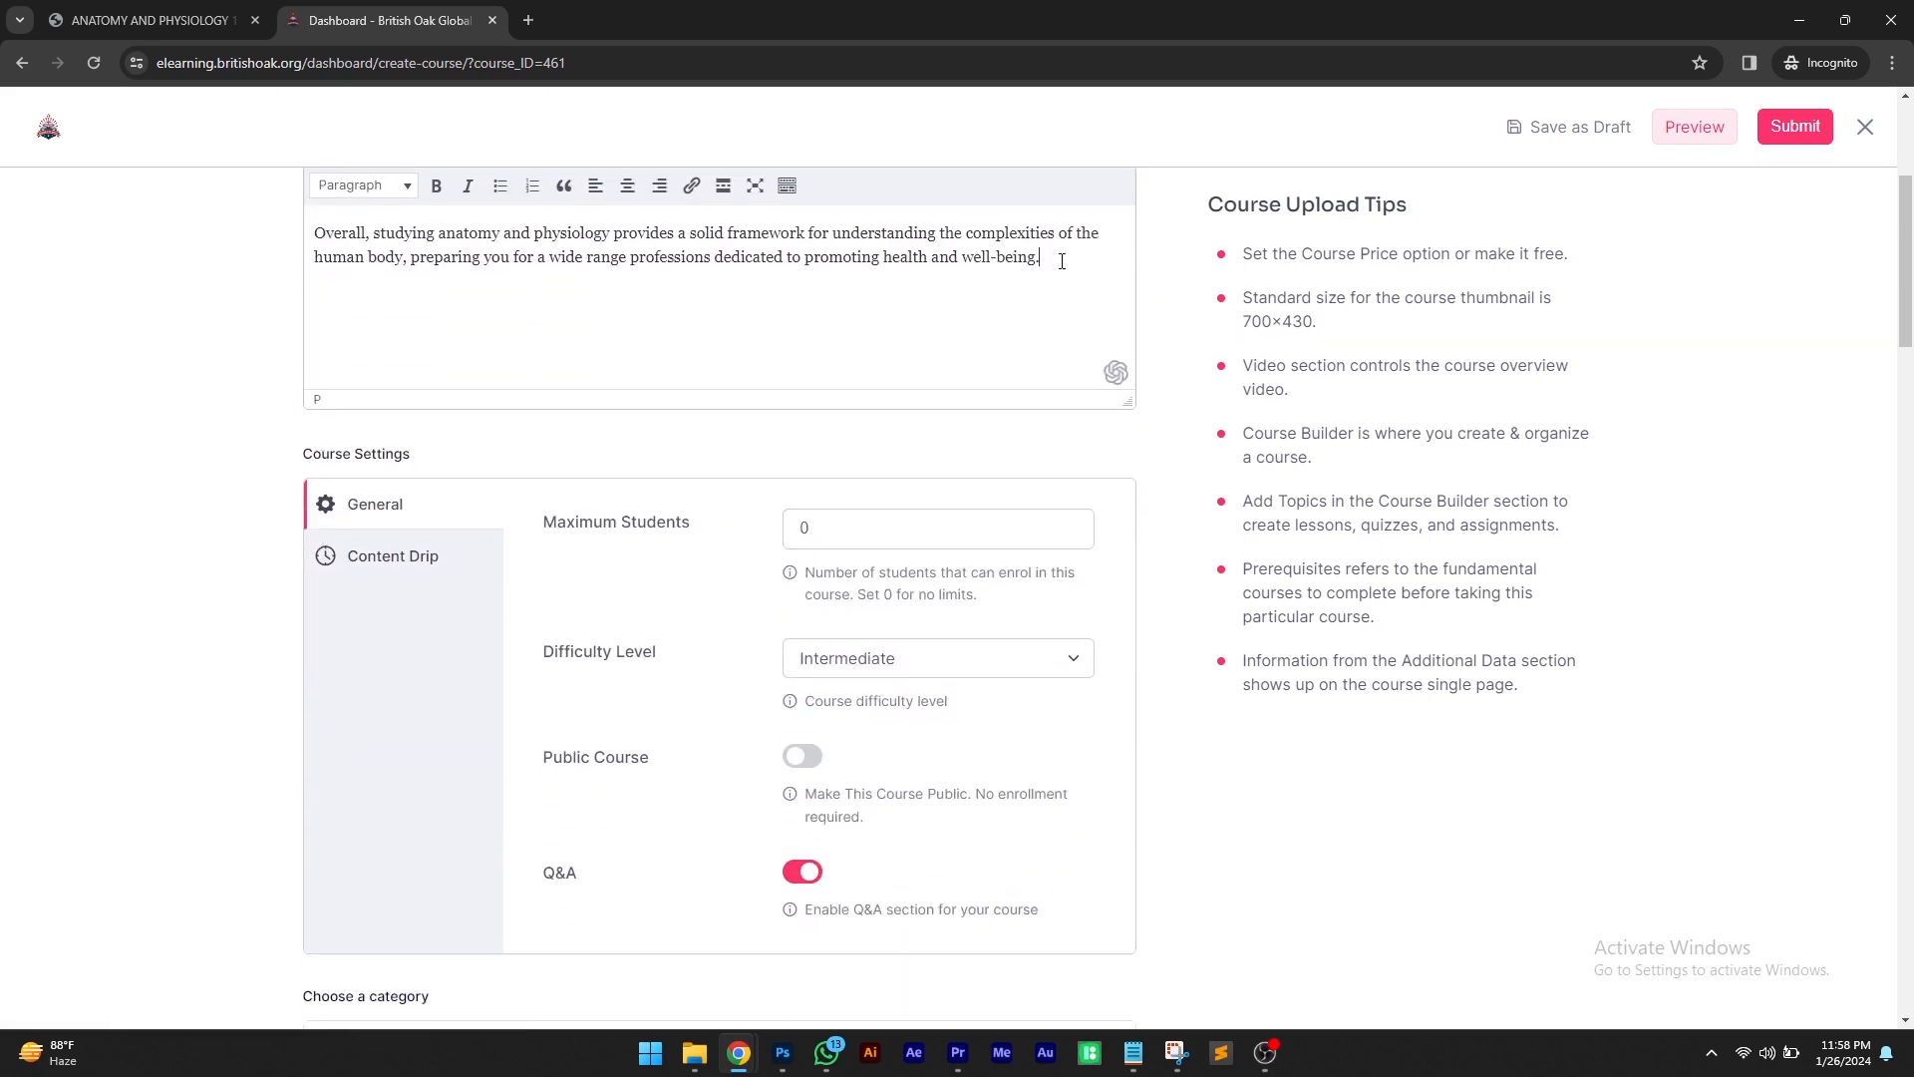
{"action": "left_click_drag", "start_coordinate": [1059, 256], "coordinate": [320, 235]}
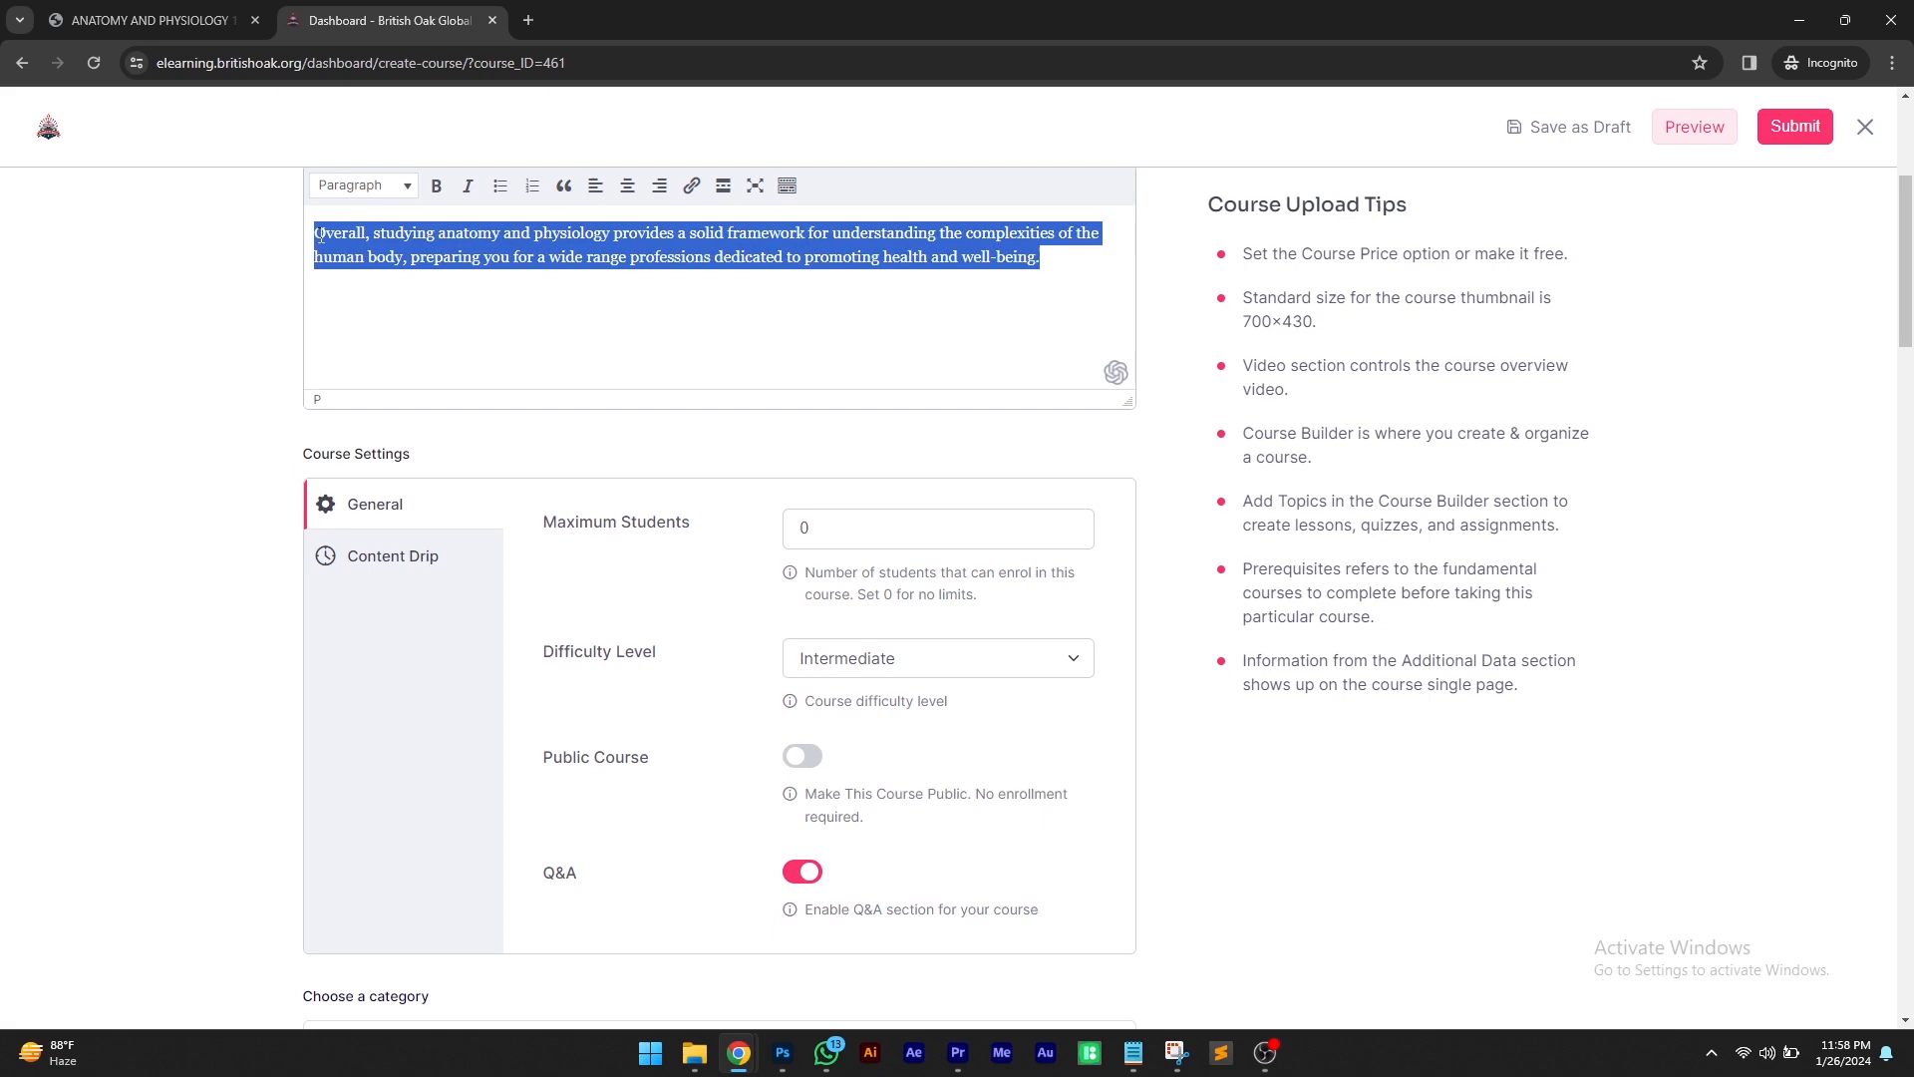
{"action": "left_click", "coordinate": [253, 286]}
{"action": "left_click", "coordinate": [460, 365]}
{"action": "scroll", "coordinate": [669, 594], "scroll_direction": "down", "scroll_amount": 1}
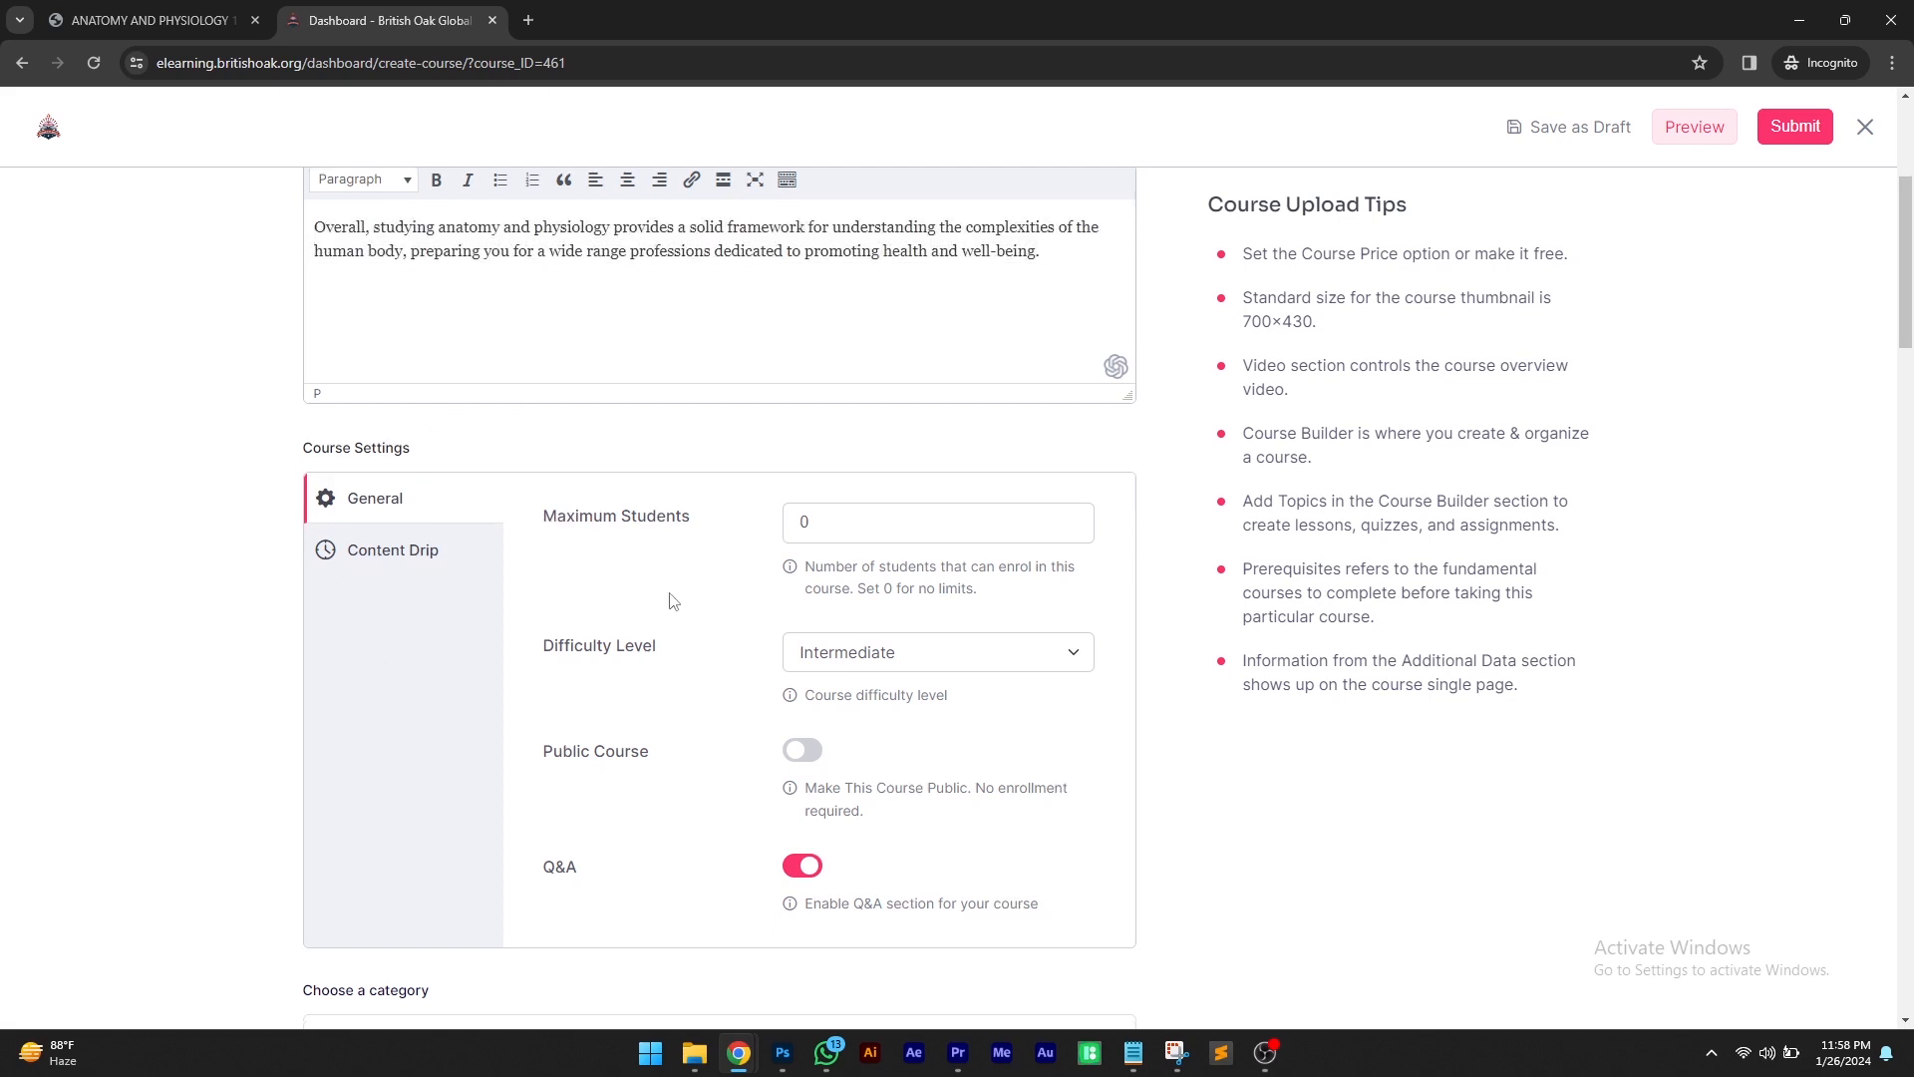
{"action": "double_click", "coordinate": [794, 429]}
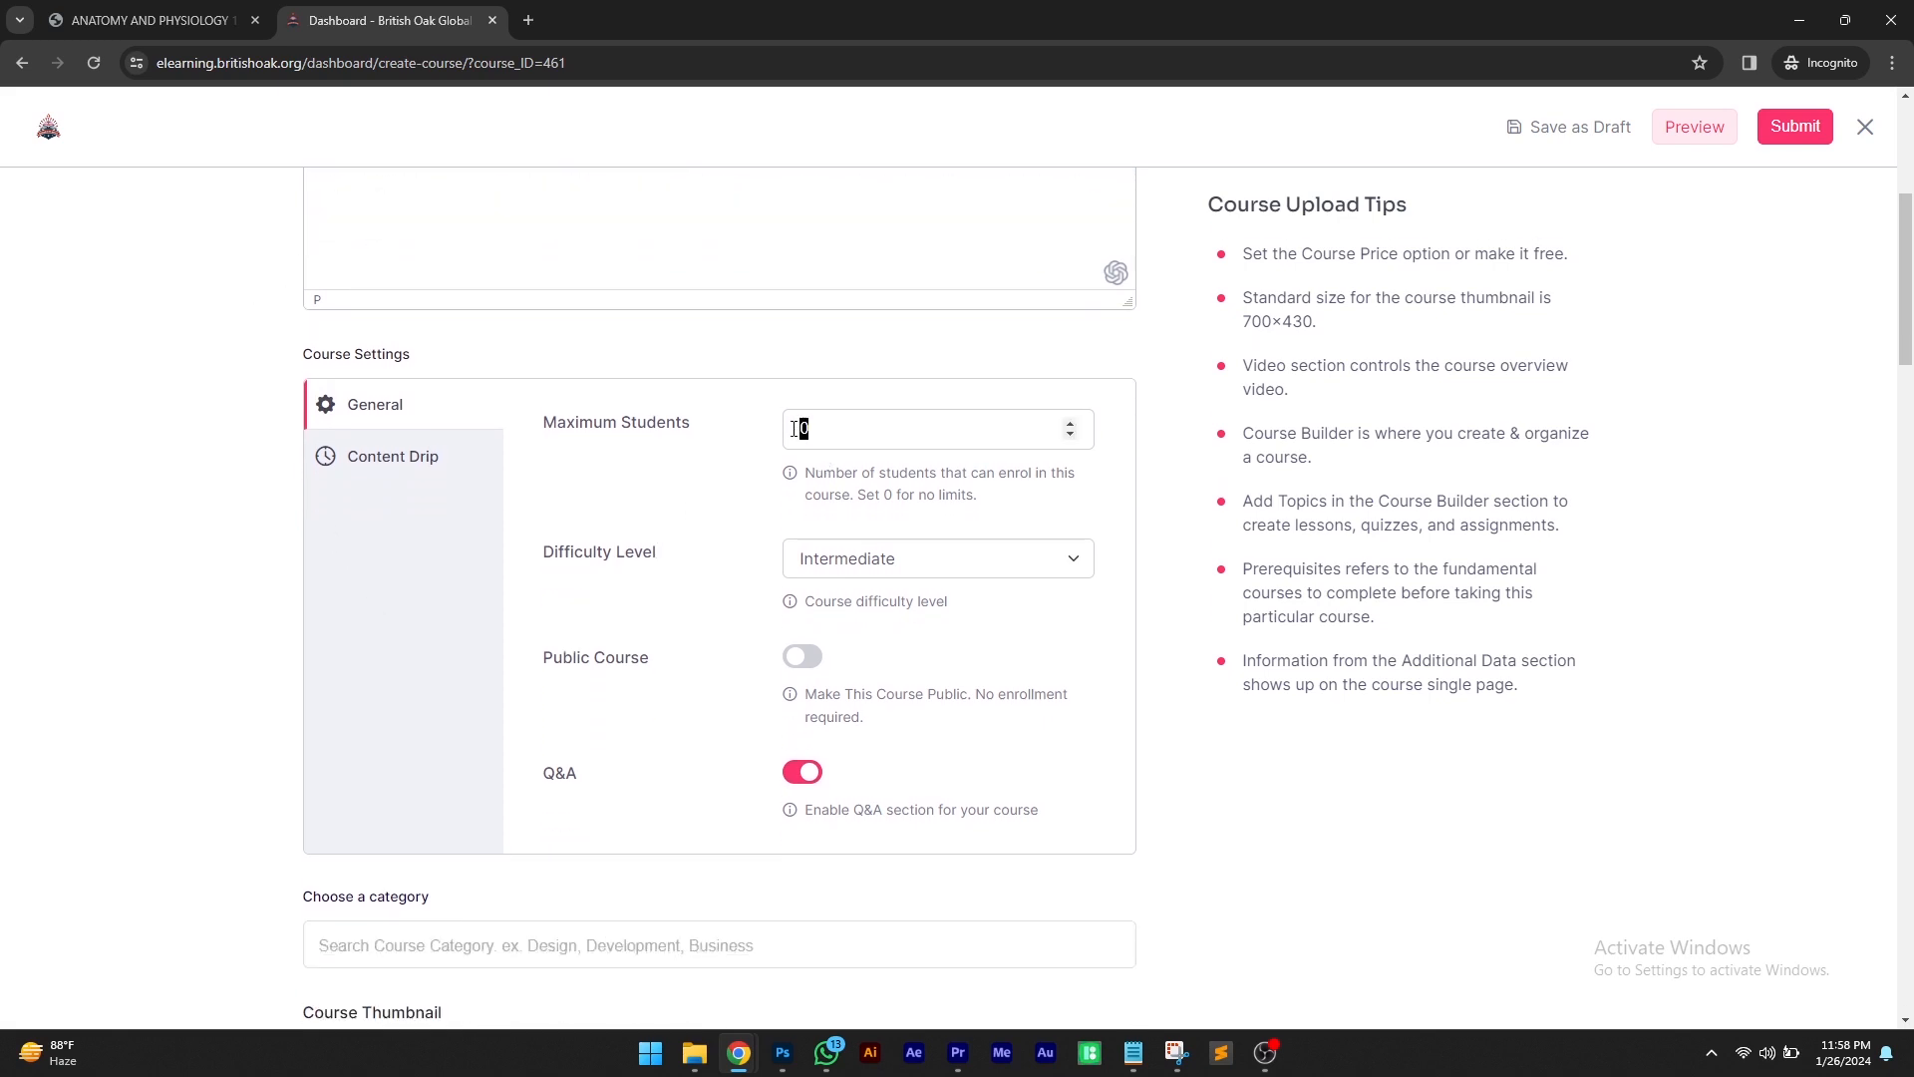
{"action": "left_click", "coordinate": [733, 442]}
{"action": "scroll", "coordinate": [715, 461], "scroll_direction": "down", "scroll_amount": 1}
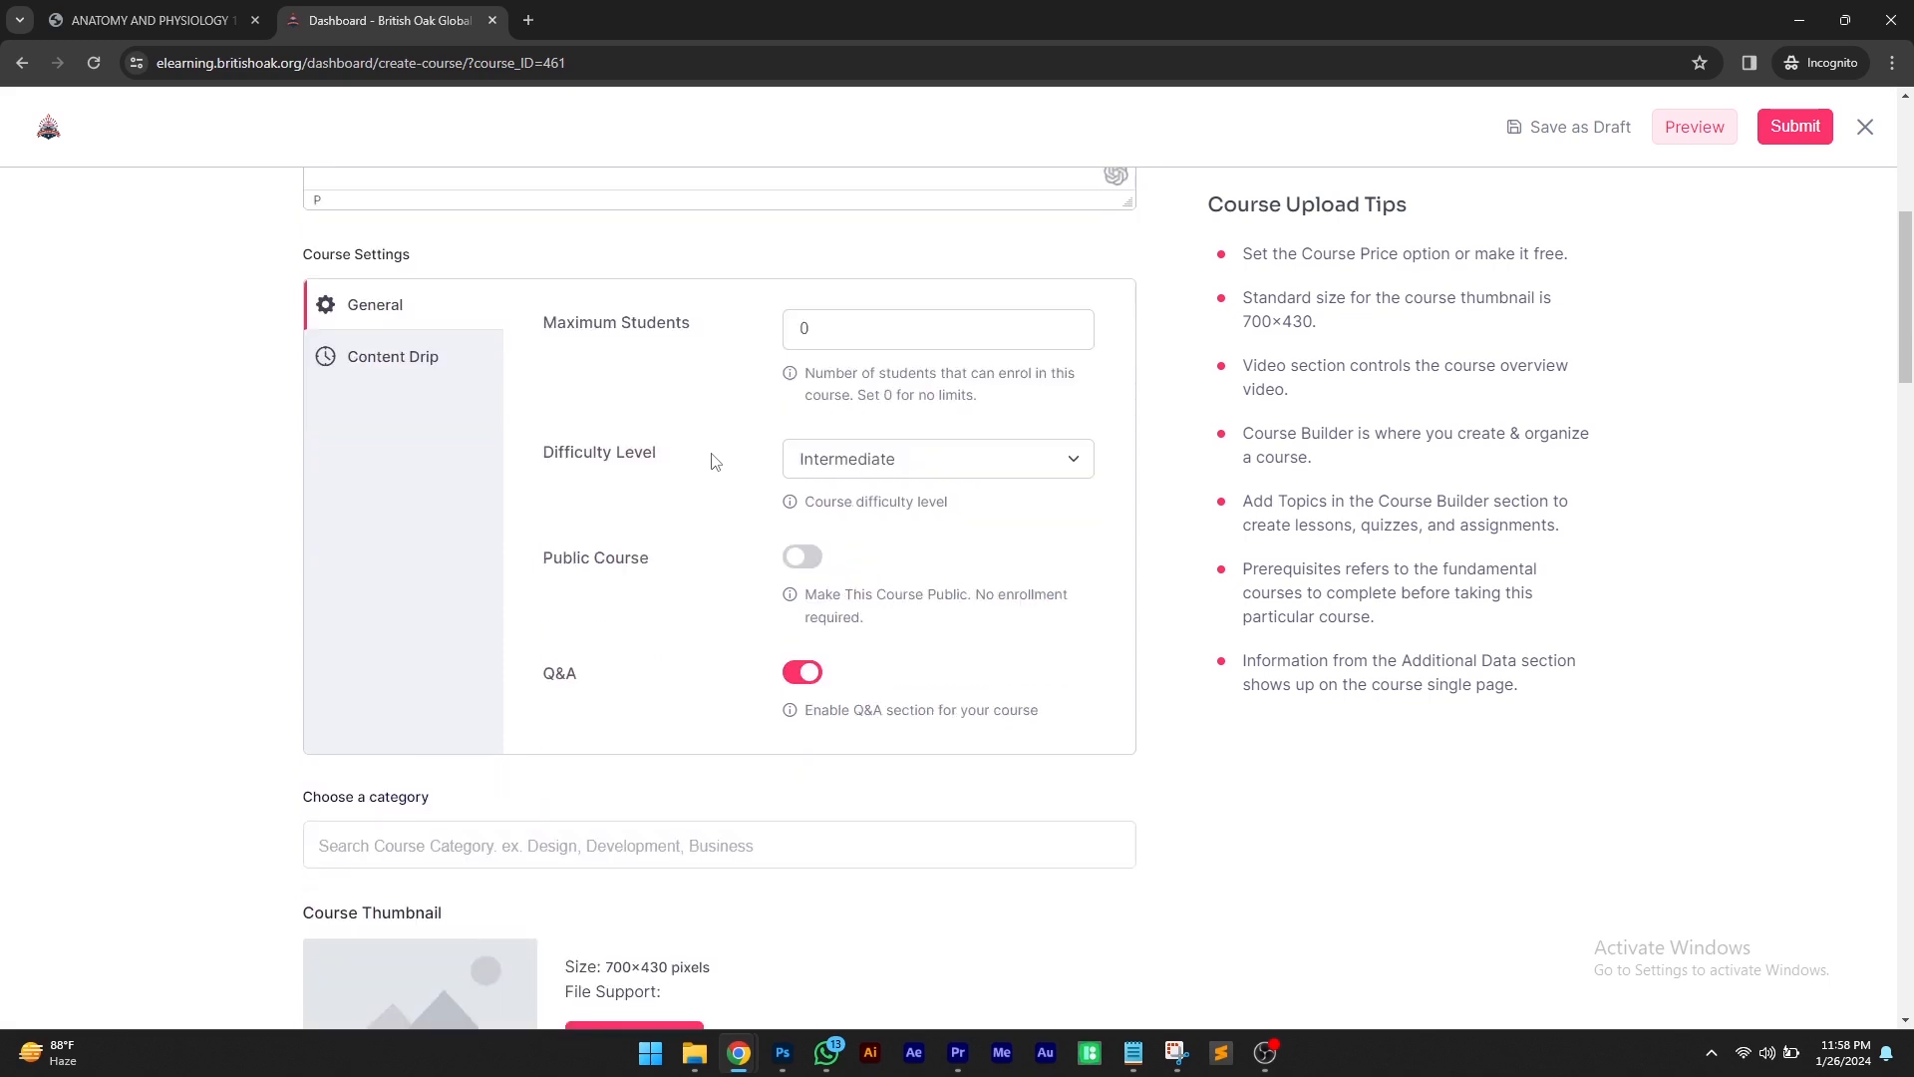
Choose the course's difficulty level from the available levels
{"action": "scroll", "coordinate": [714, 461], "scroll_direction": "down", "scroll_amount": 1}
{"action": "left_click", "coordinate": [1005, 362]}
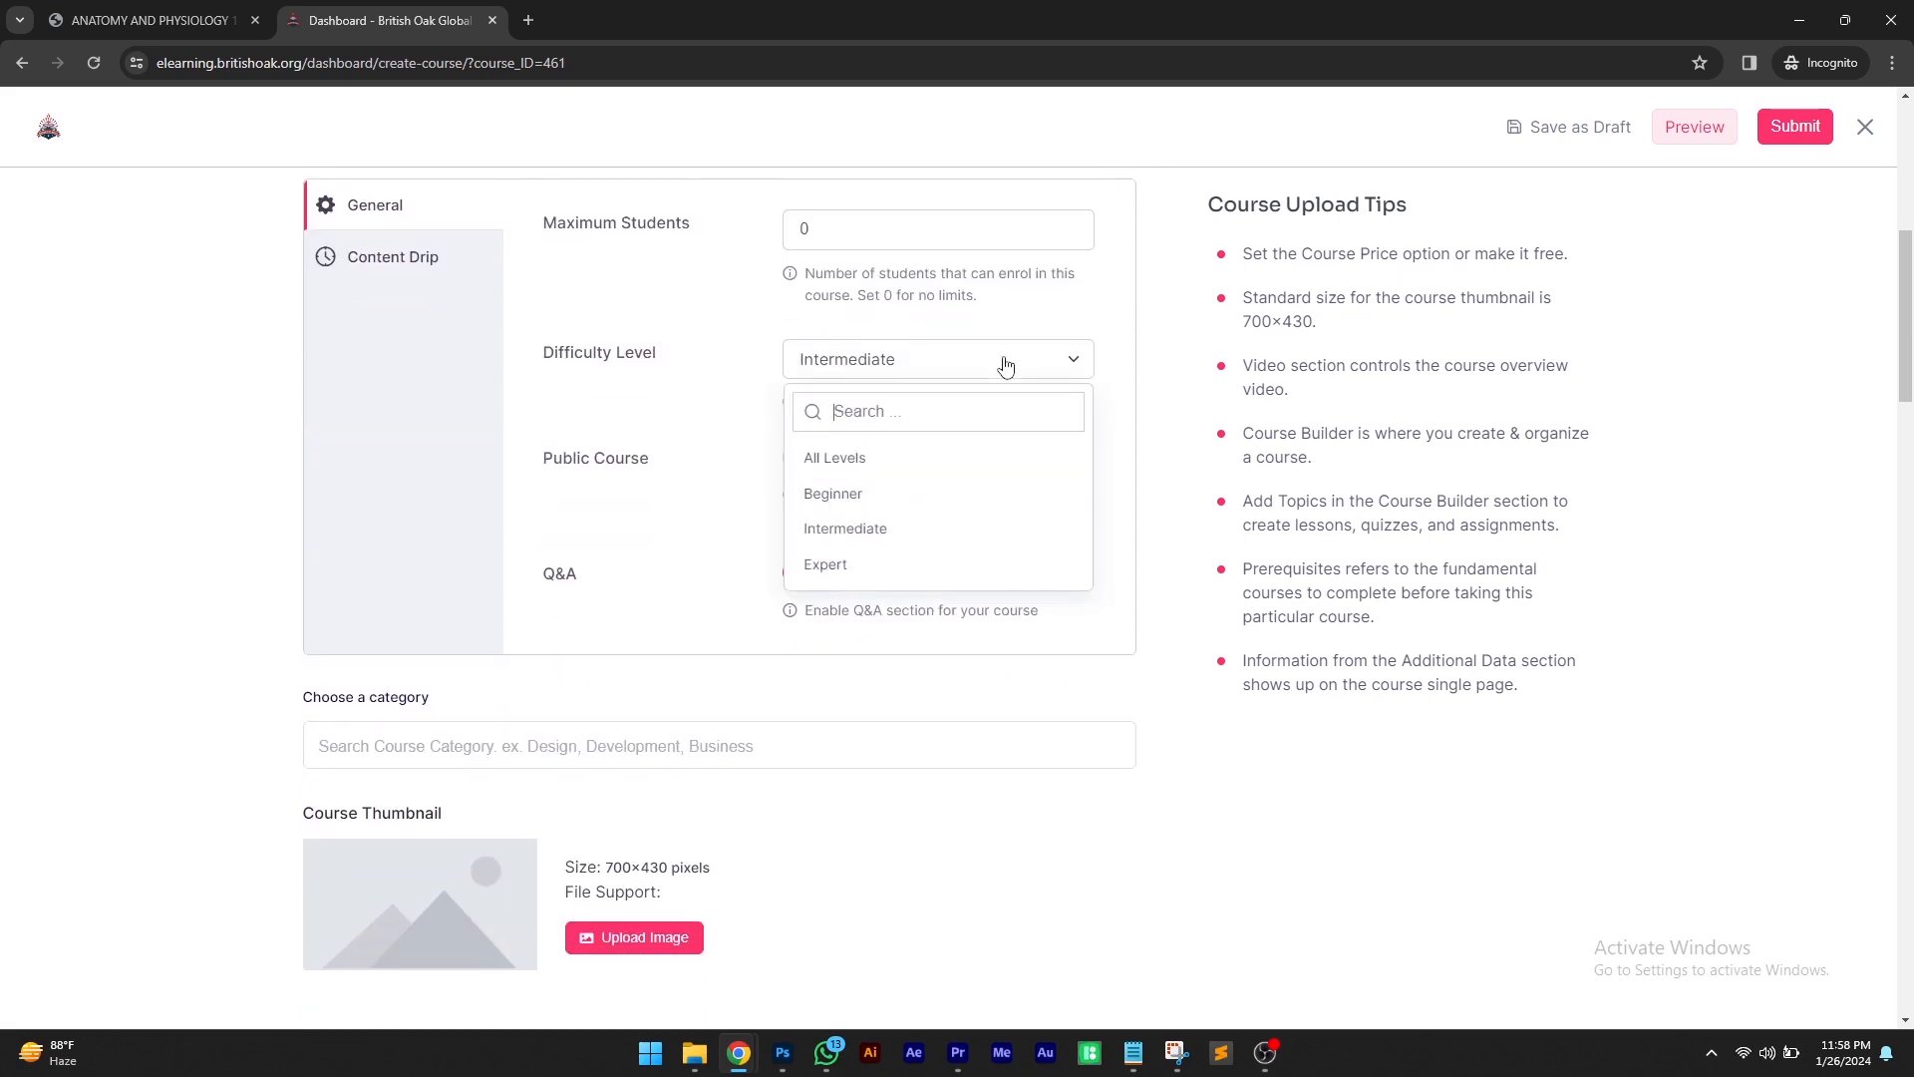
{"action": "left_click", "coordinate": [874, 539]}
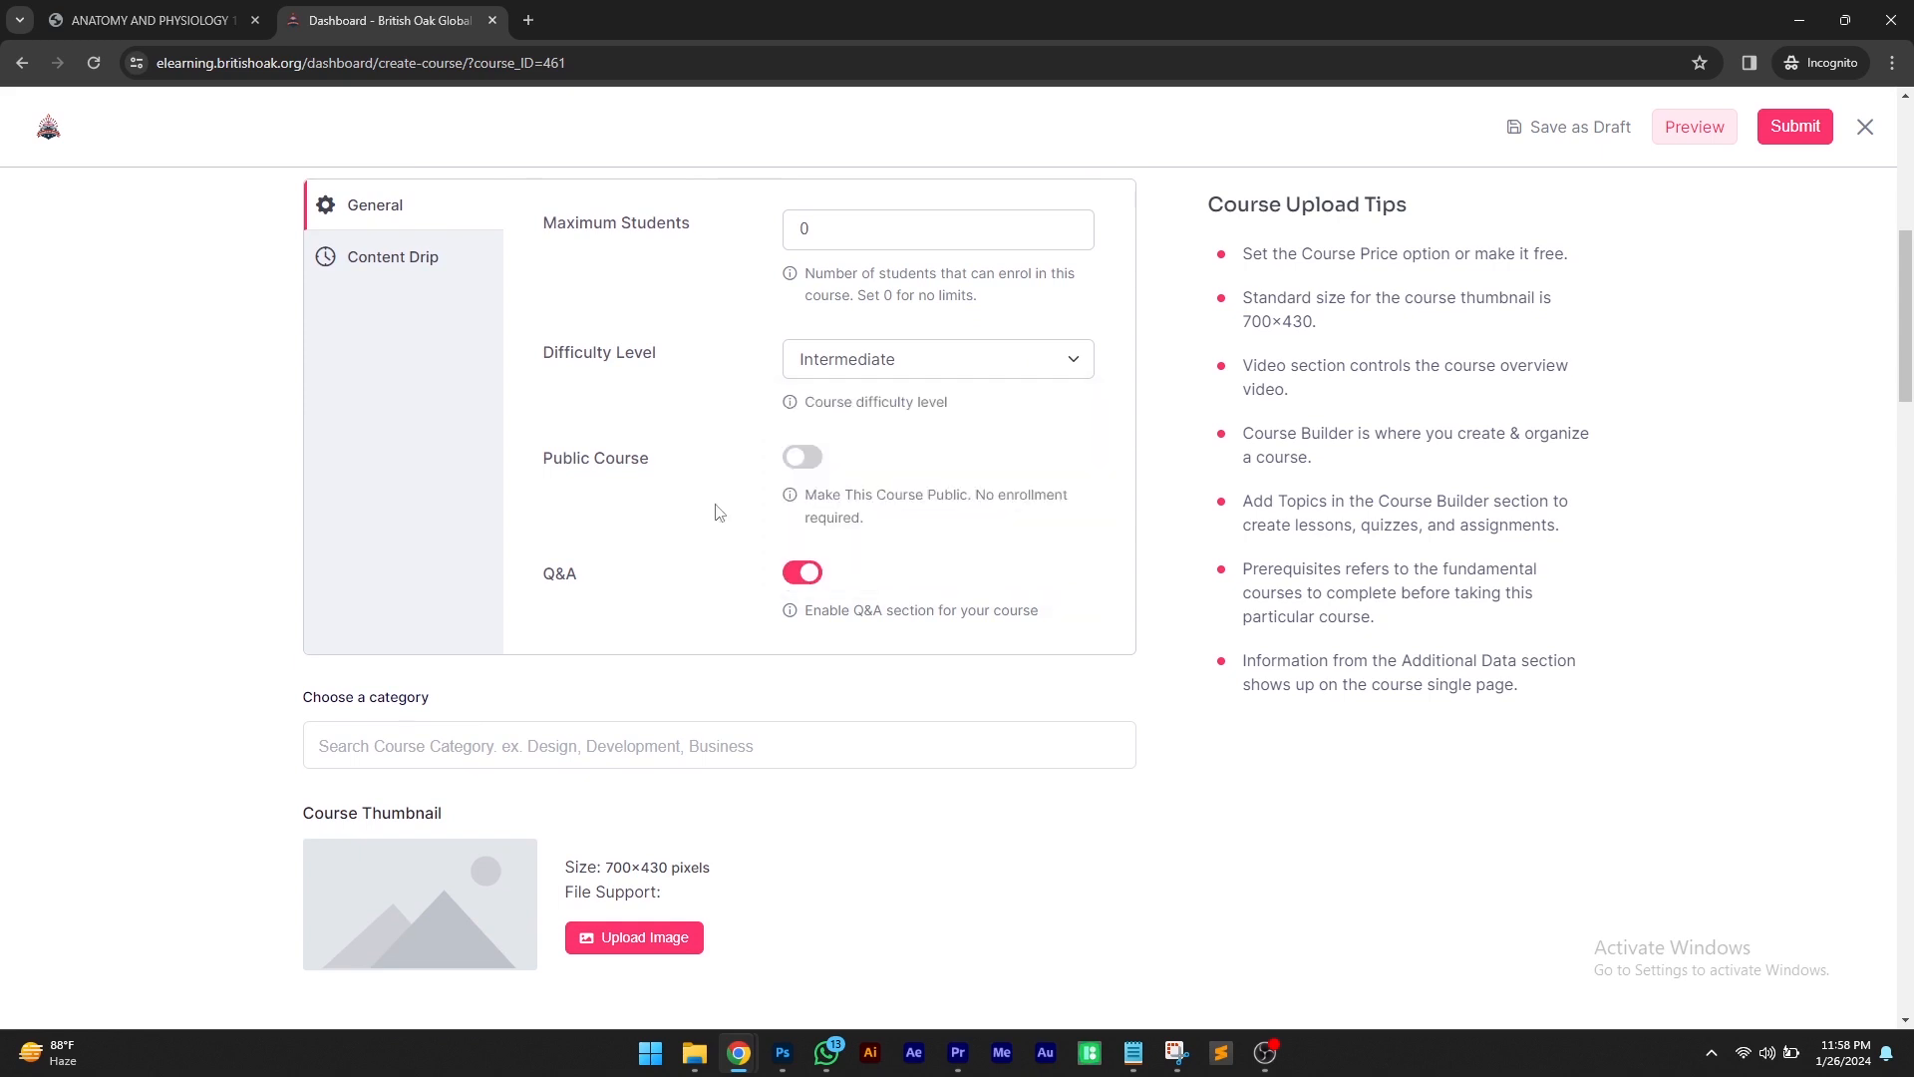
{"action": "left_click", "coordinate": [827, 370]}
{"action": "left_click", "coordinate": [837, 456]}
{"action": "scroll", "coordinate": [620, 504], "scroll_direction": "down", "scroll_amount": 3}
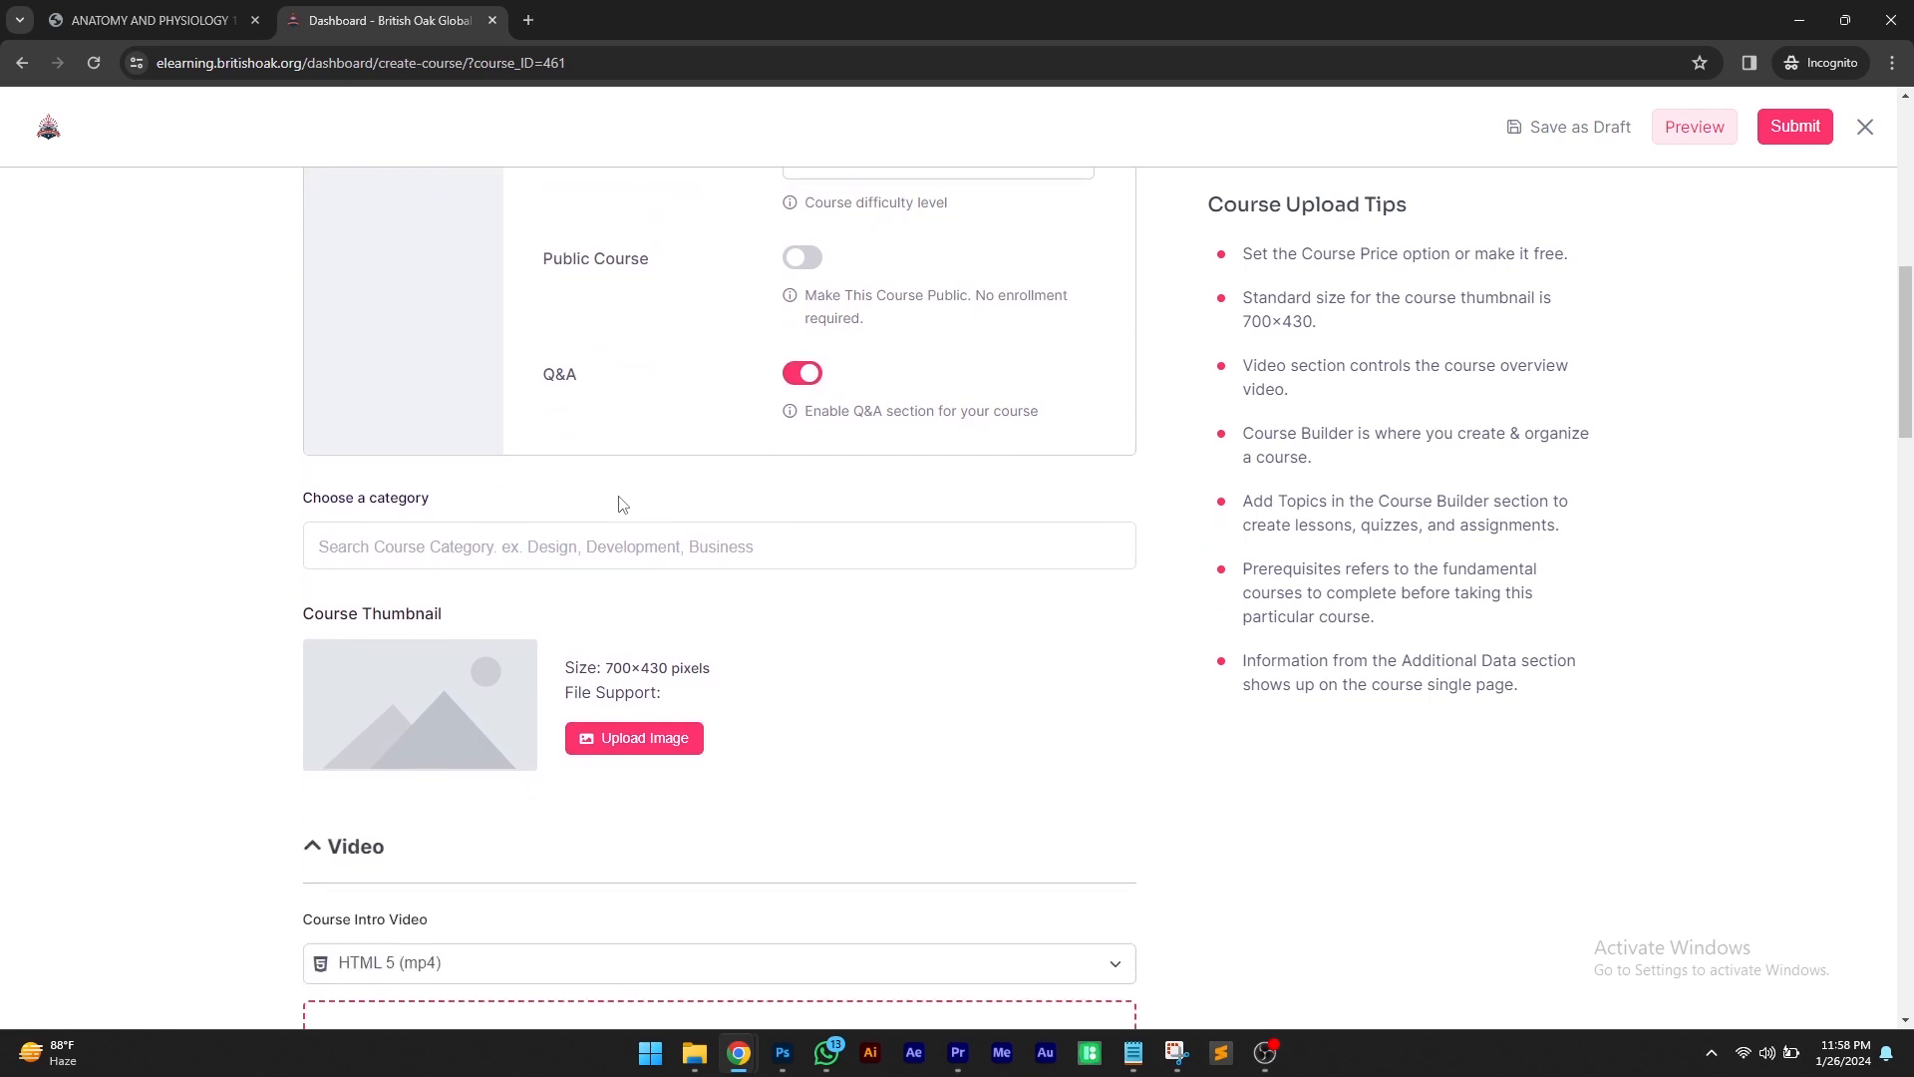
Assign the categories International Diploma, Level 5 and Level 6 to the course
{"action": "left_click", "coordinate": [591, 449]}
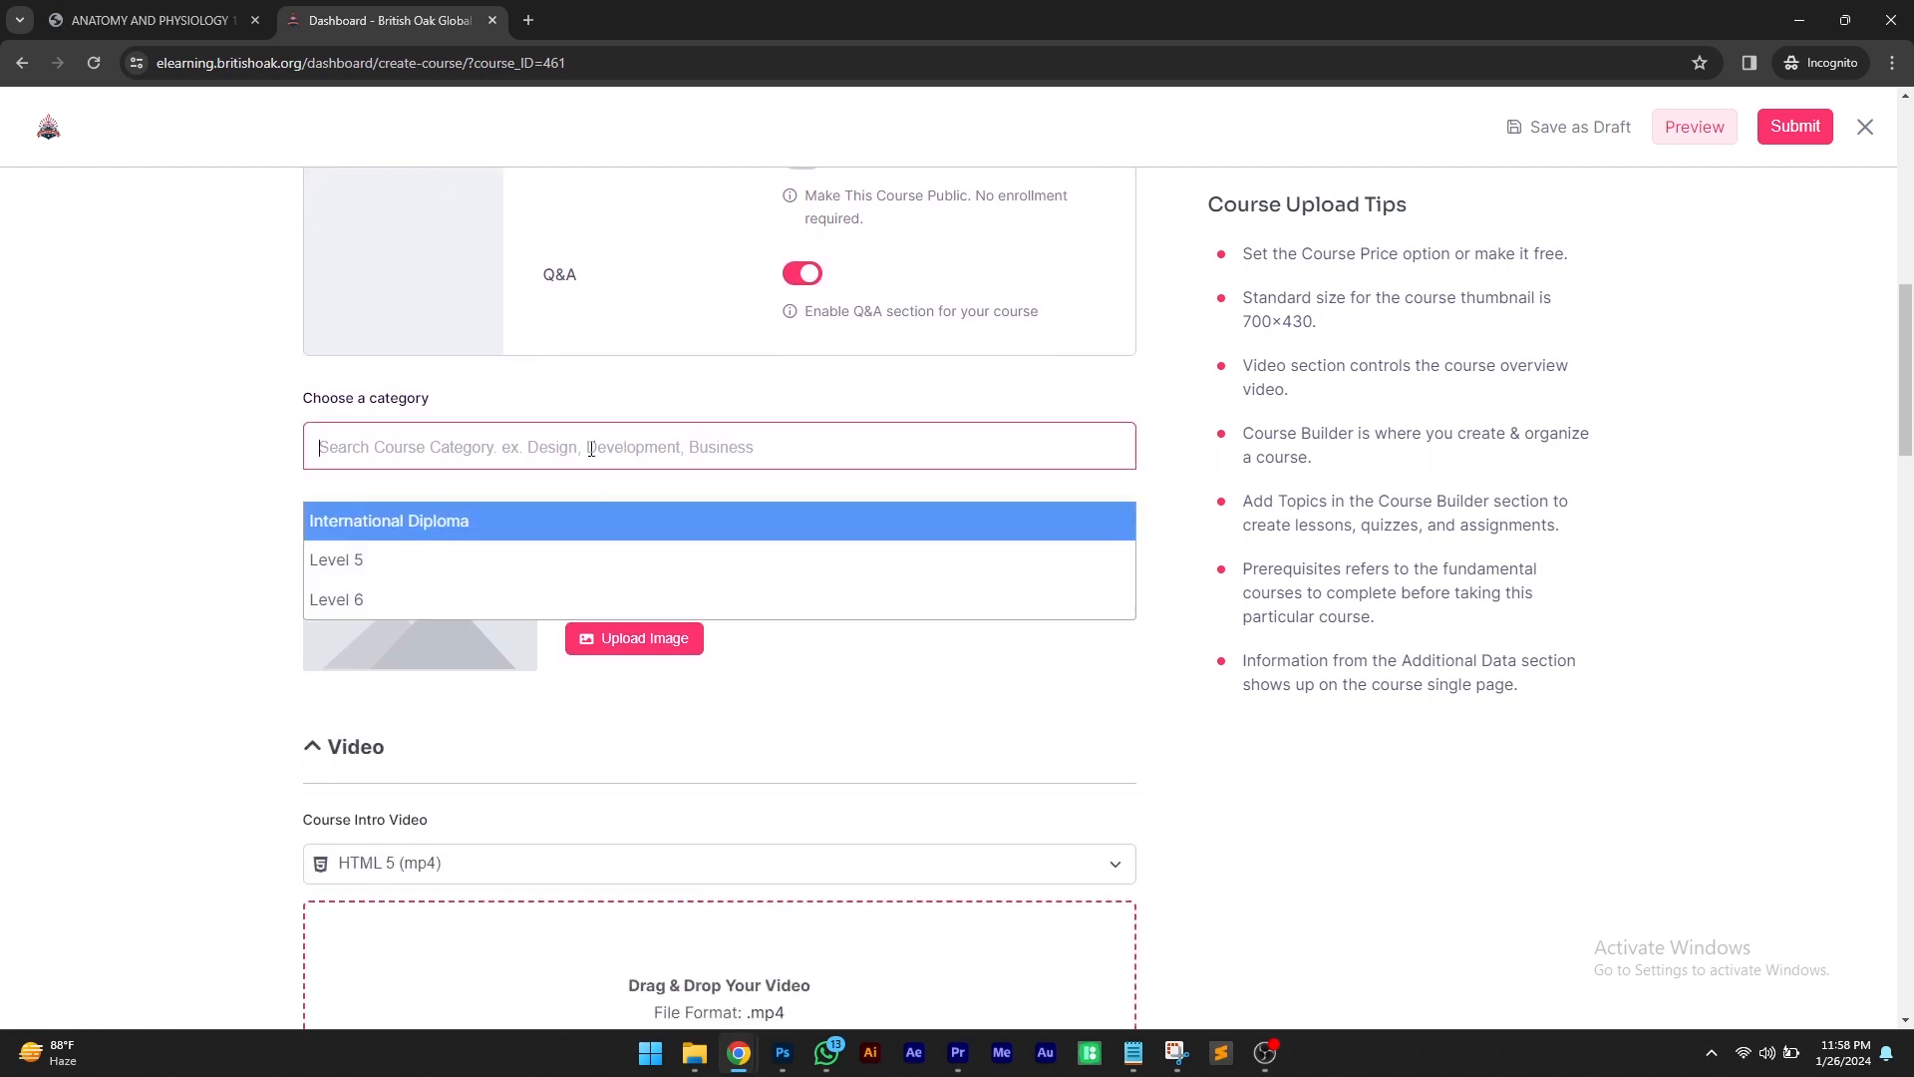
{"action": "left_click", "coordinate": [403, 525]}
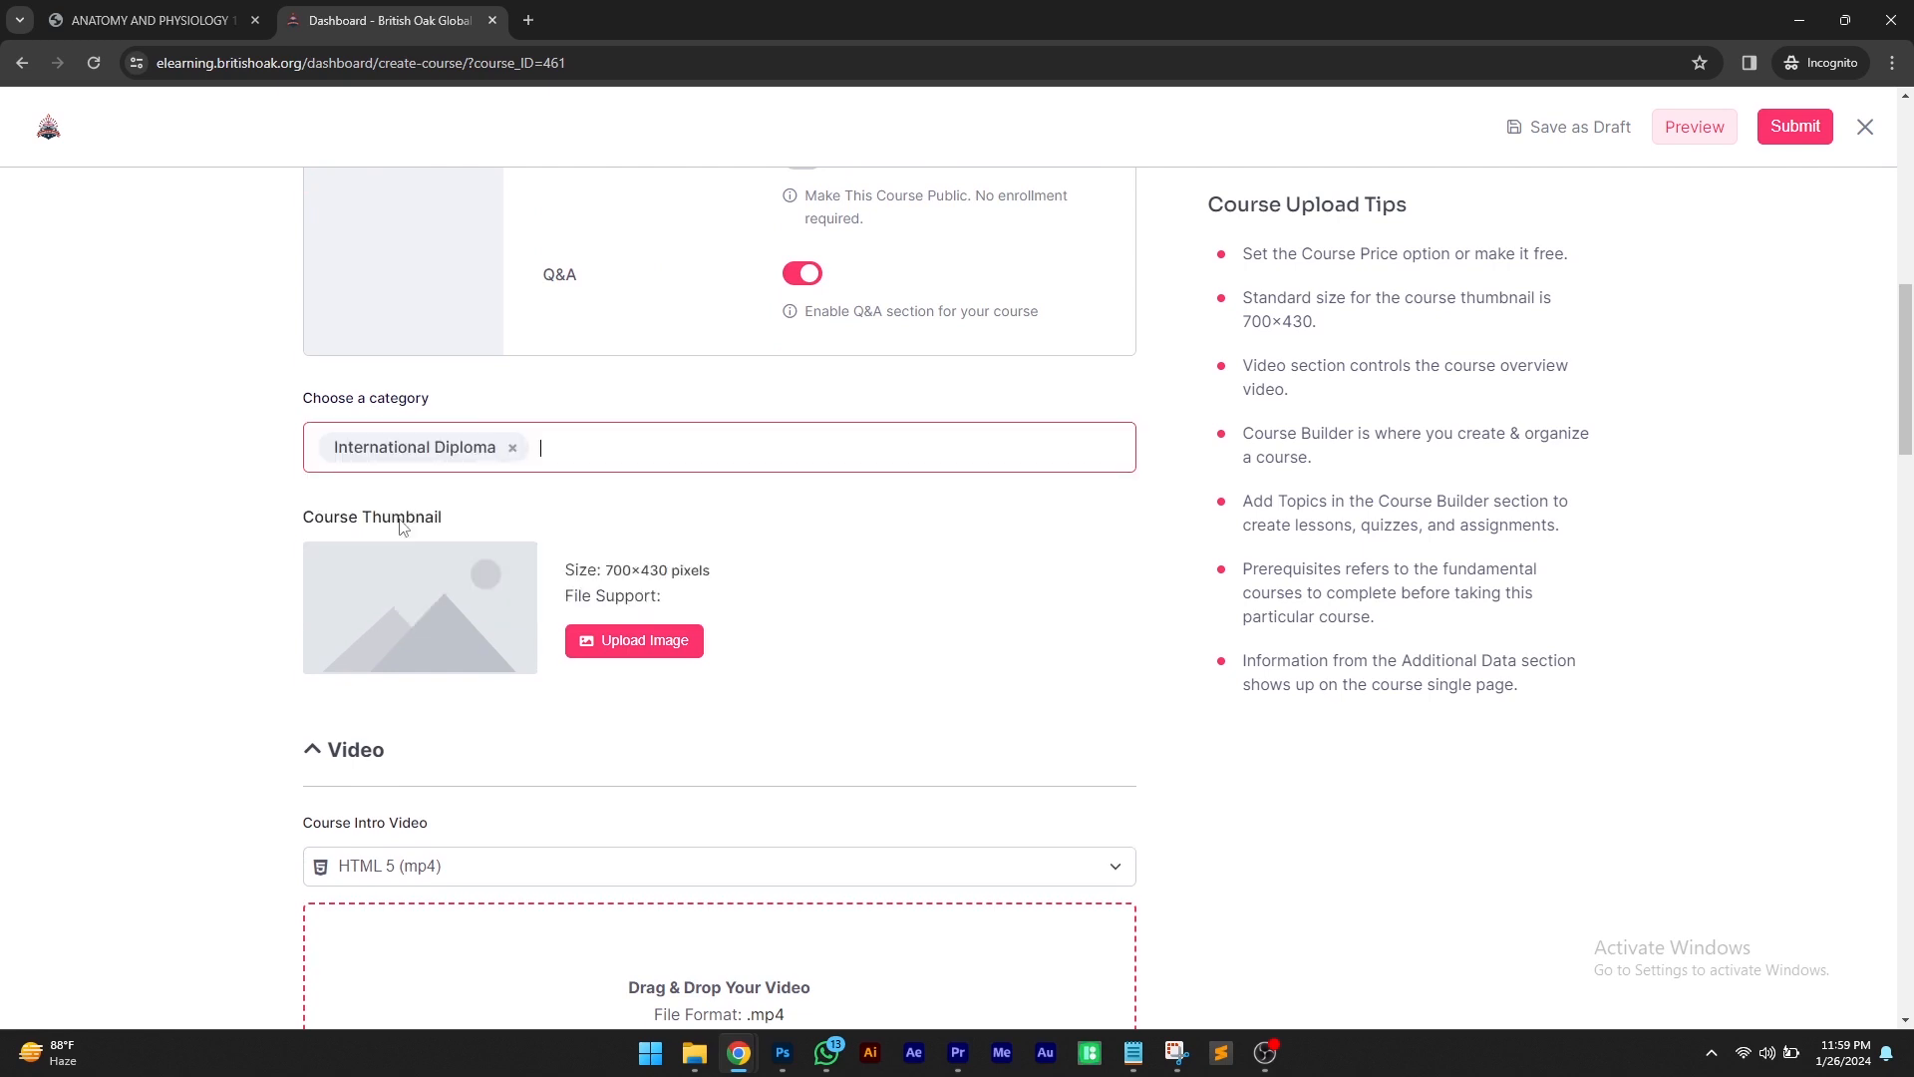
{"action": "left_click", "coordinate": [569, 455]}
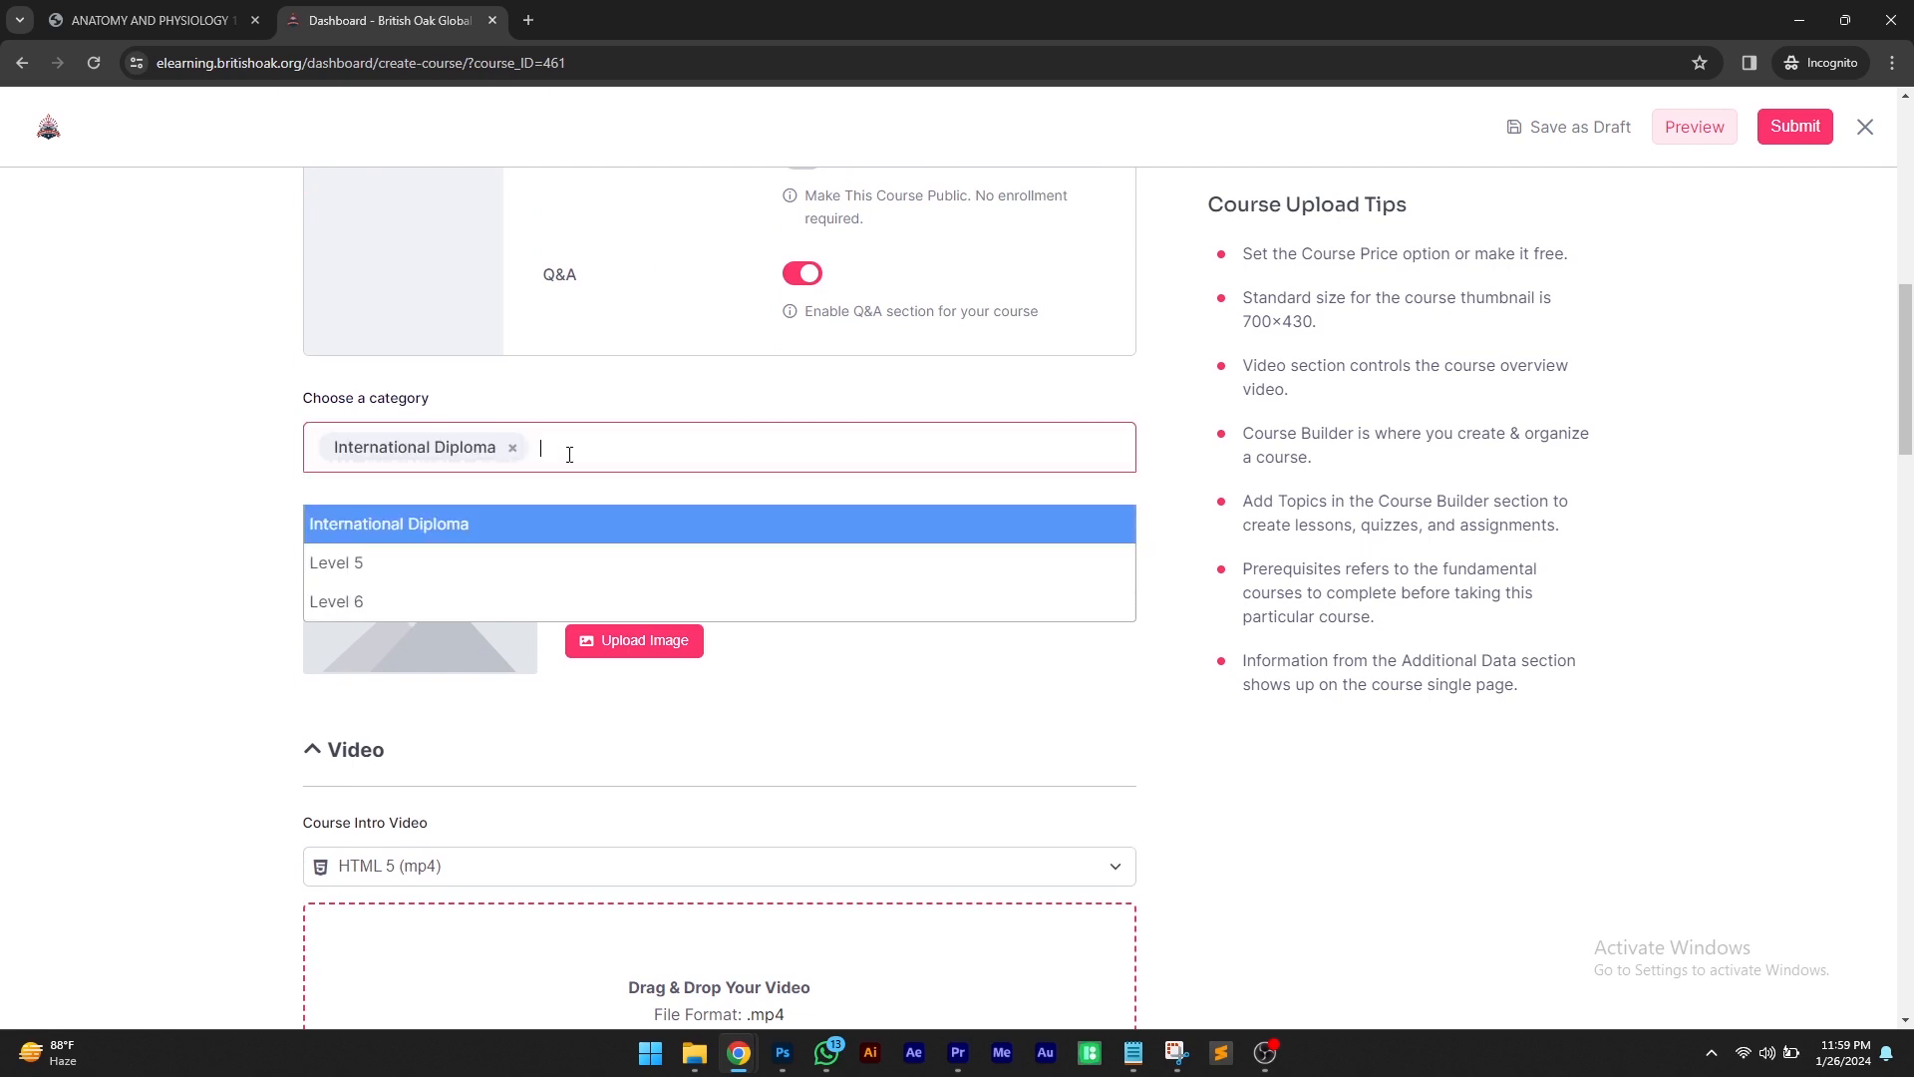
{"action": "left_click", "coordinate": [343, 560]}
{"action": "left_click", "coordinate": [706, 433]}
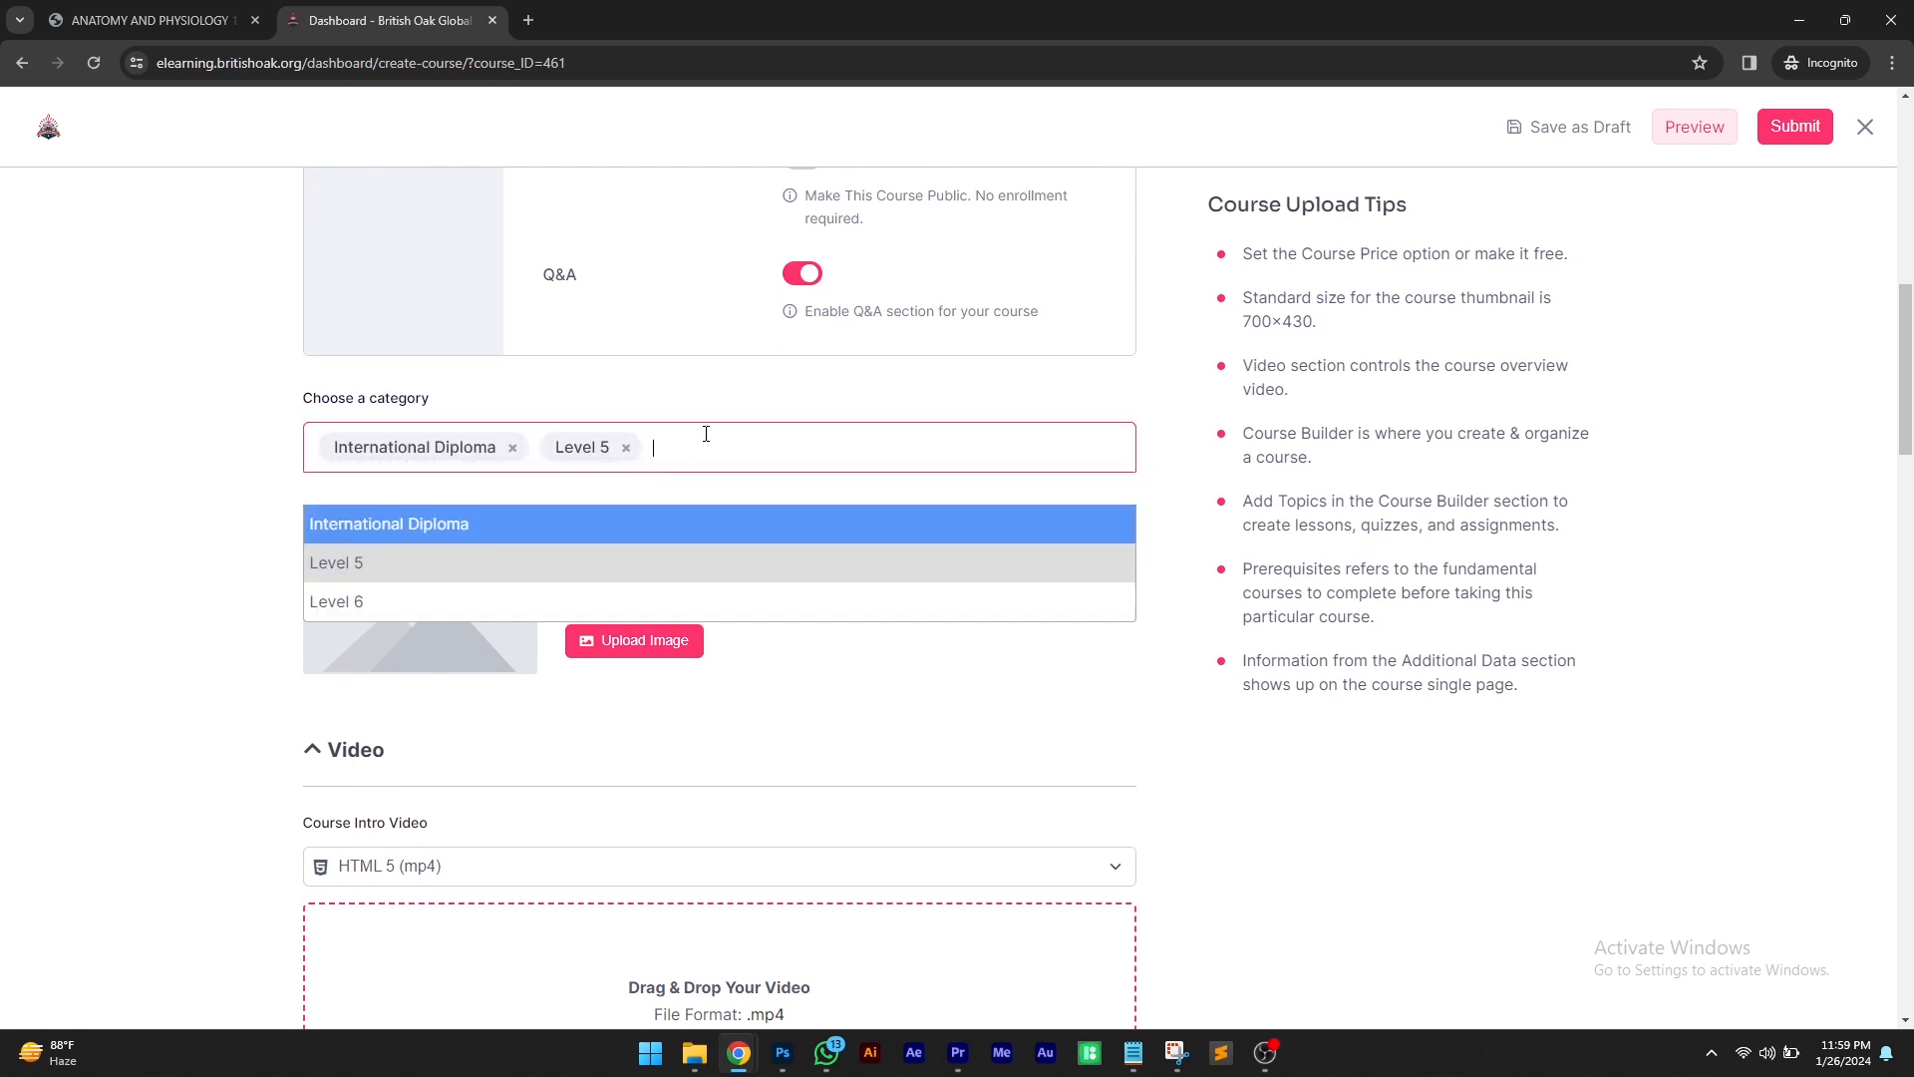
{"action": "left_click", "coordinate": [450, 602]}
{"action": "scroll", "coordinate": [476, 498], "scroll_direction": "down", "scroll_amount": 1}
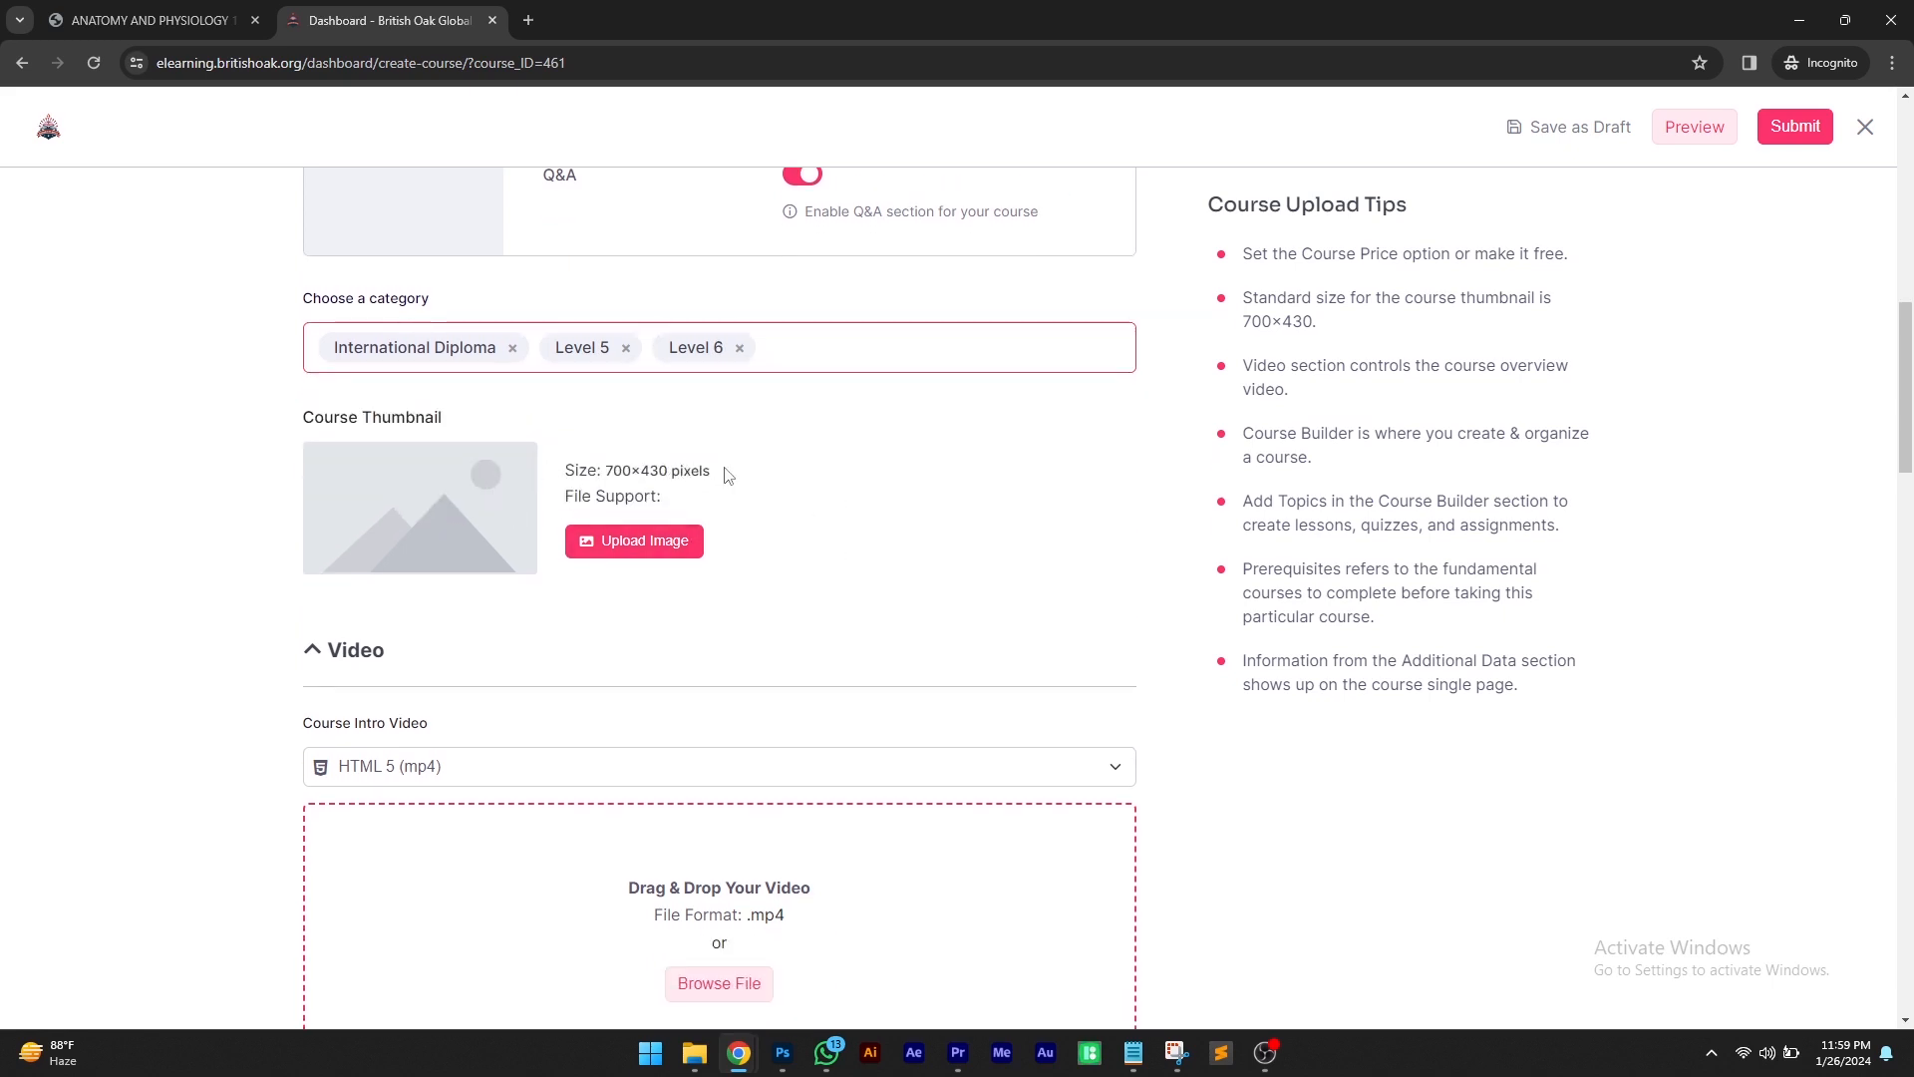
Upload the anatomyphysiology image from the Documents folder as the course thumbnail media
{"action": "left_click_drag", "start_coordinate": [439, 416], "coordinate": [289, 431]}
{"action": "left_click", "coordinate": [292, 411]}
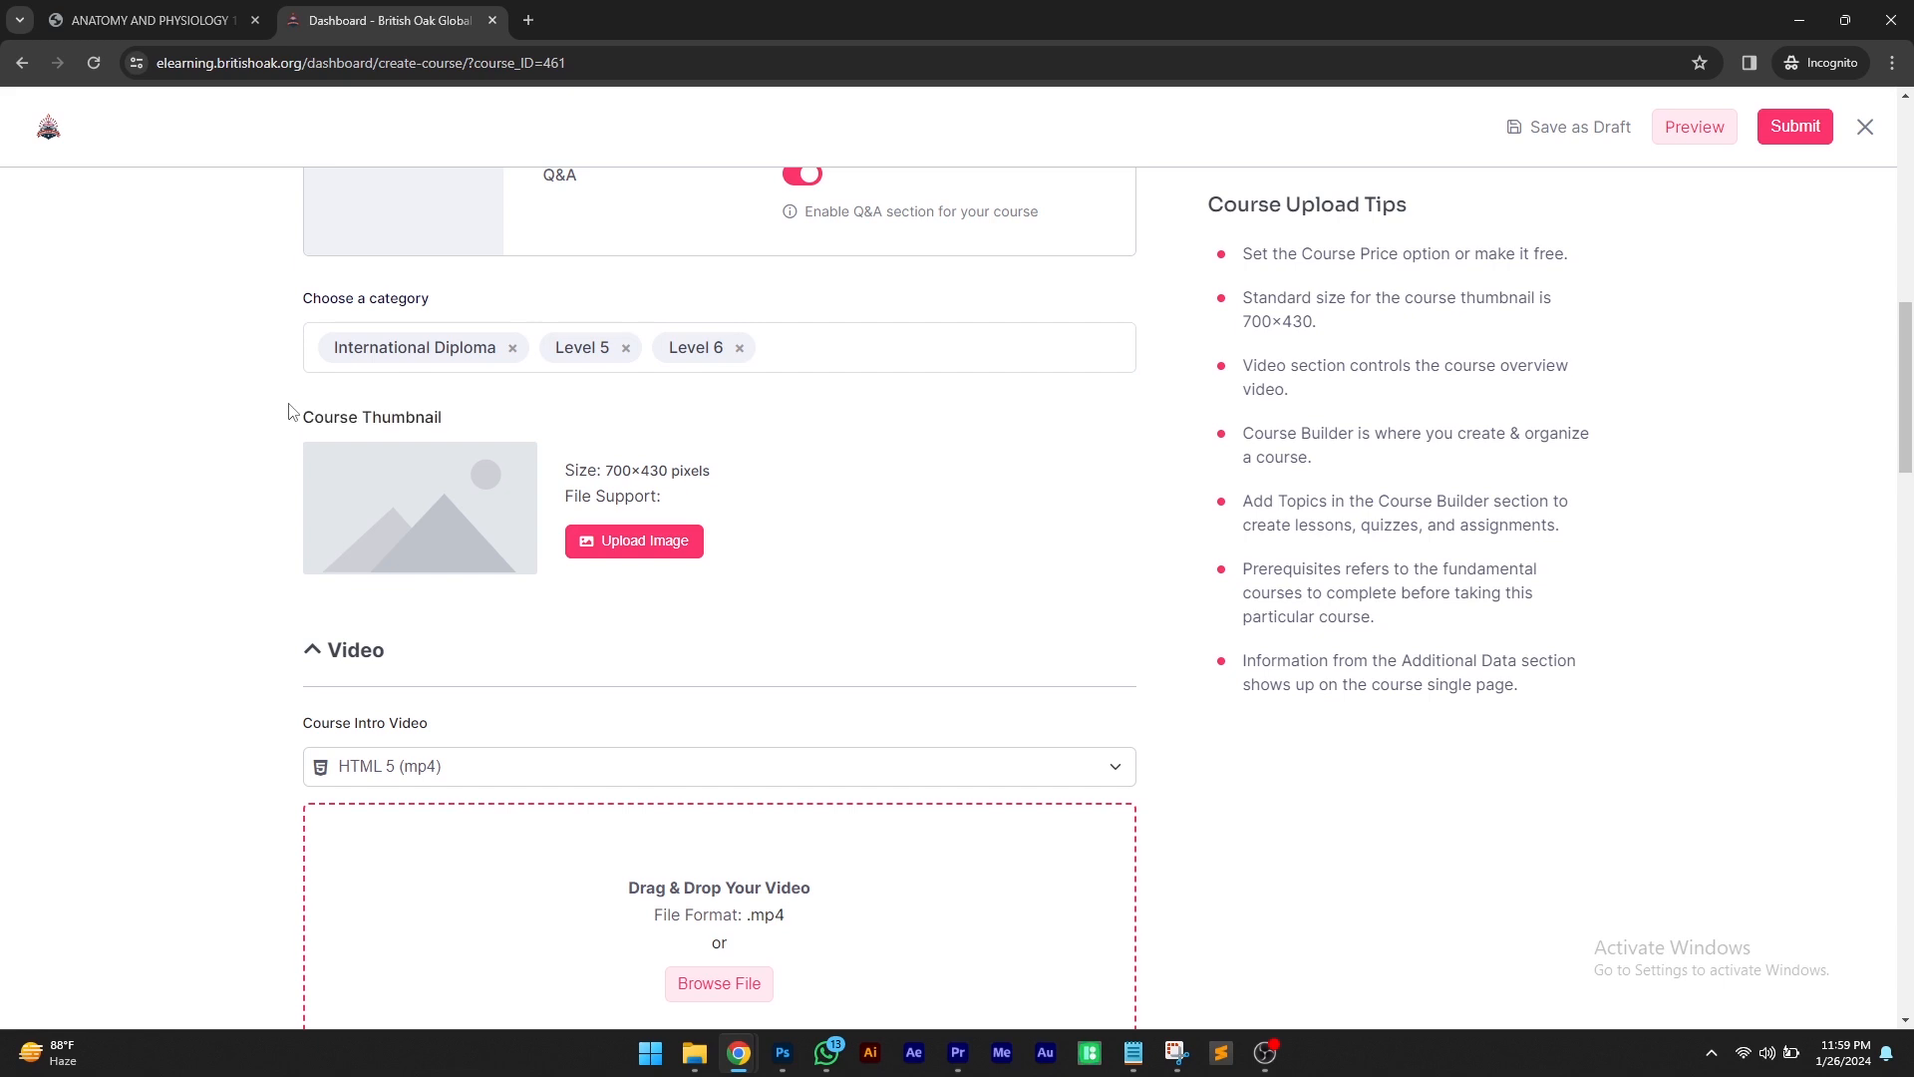
{"action": "left_click", "coordinate": [658, 556]}
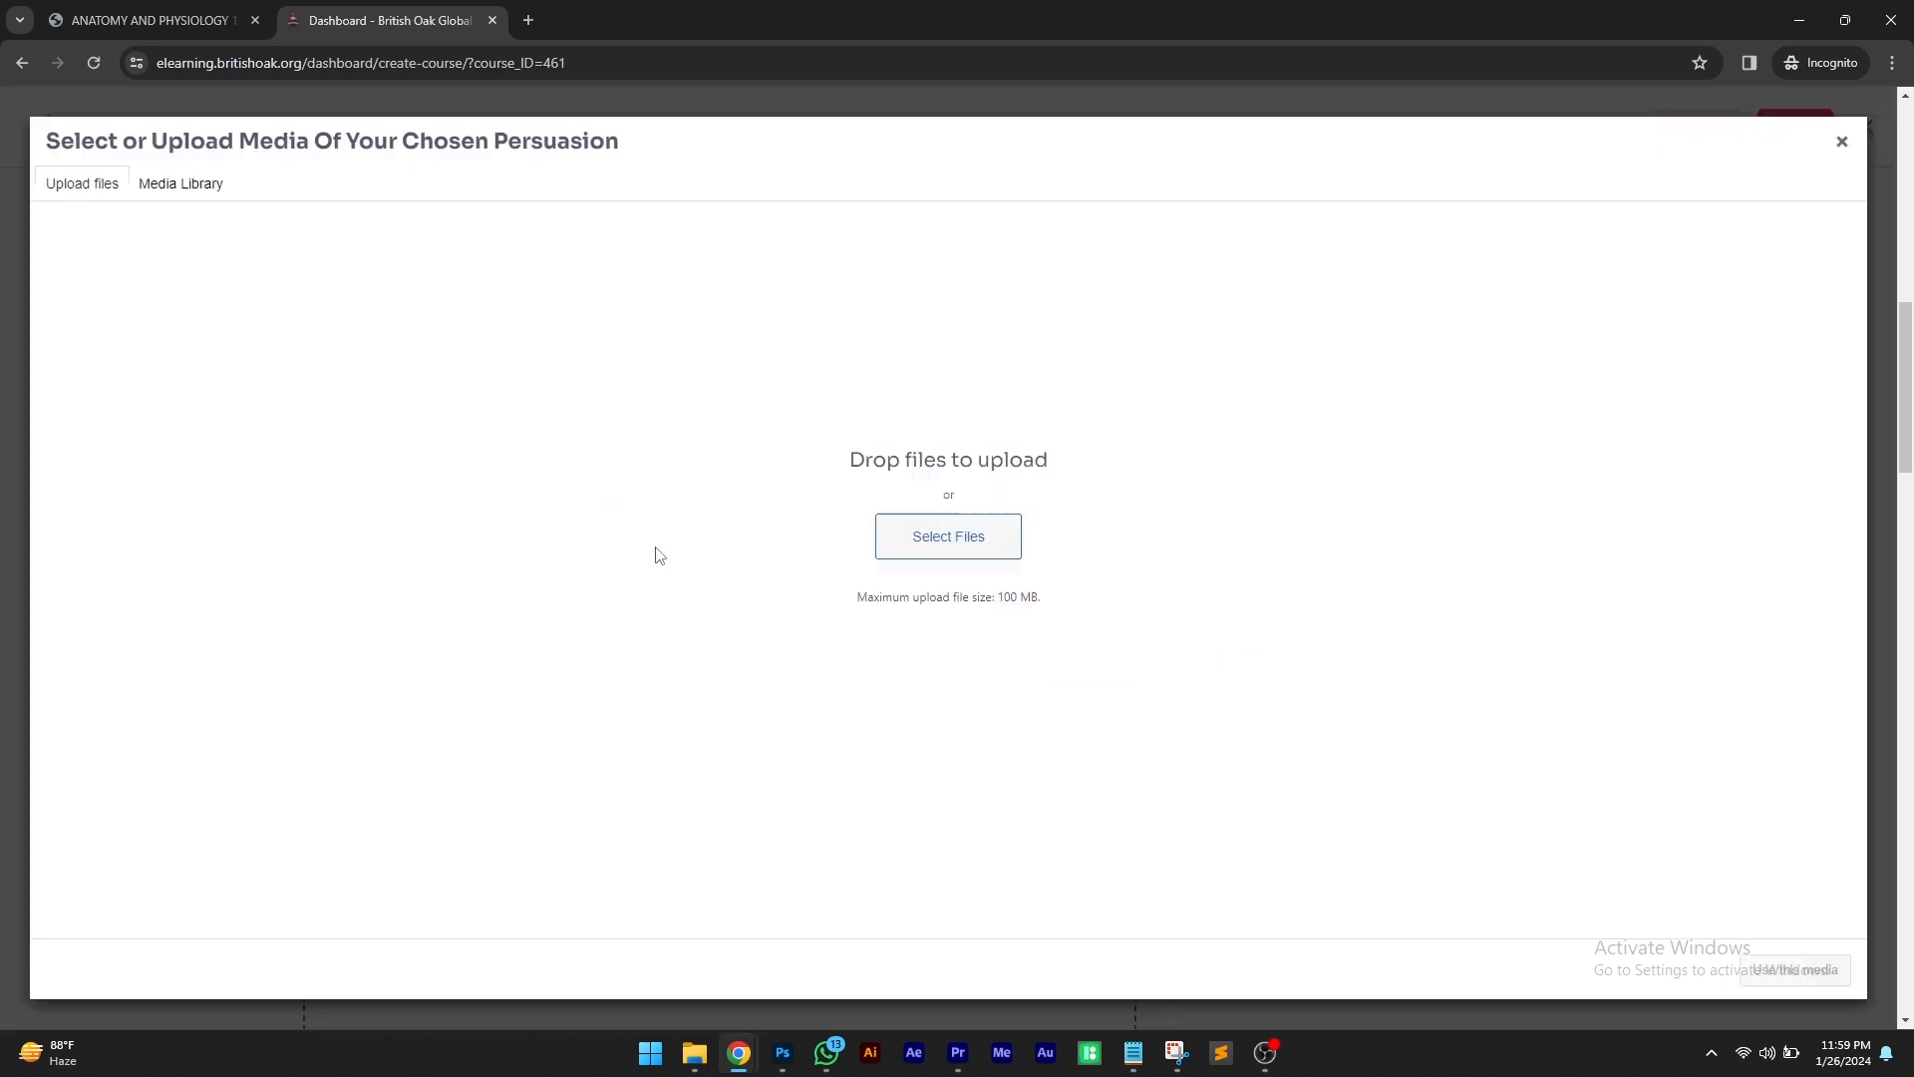
{"action": "left_click", "coordinate": [919, 547]}
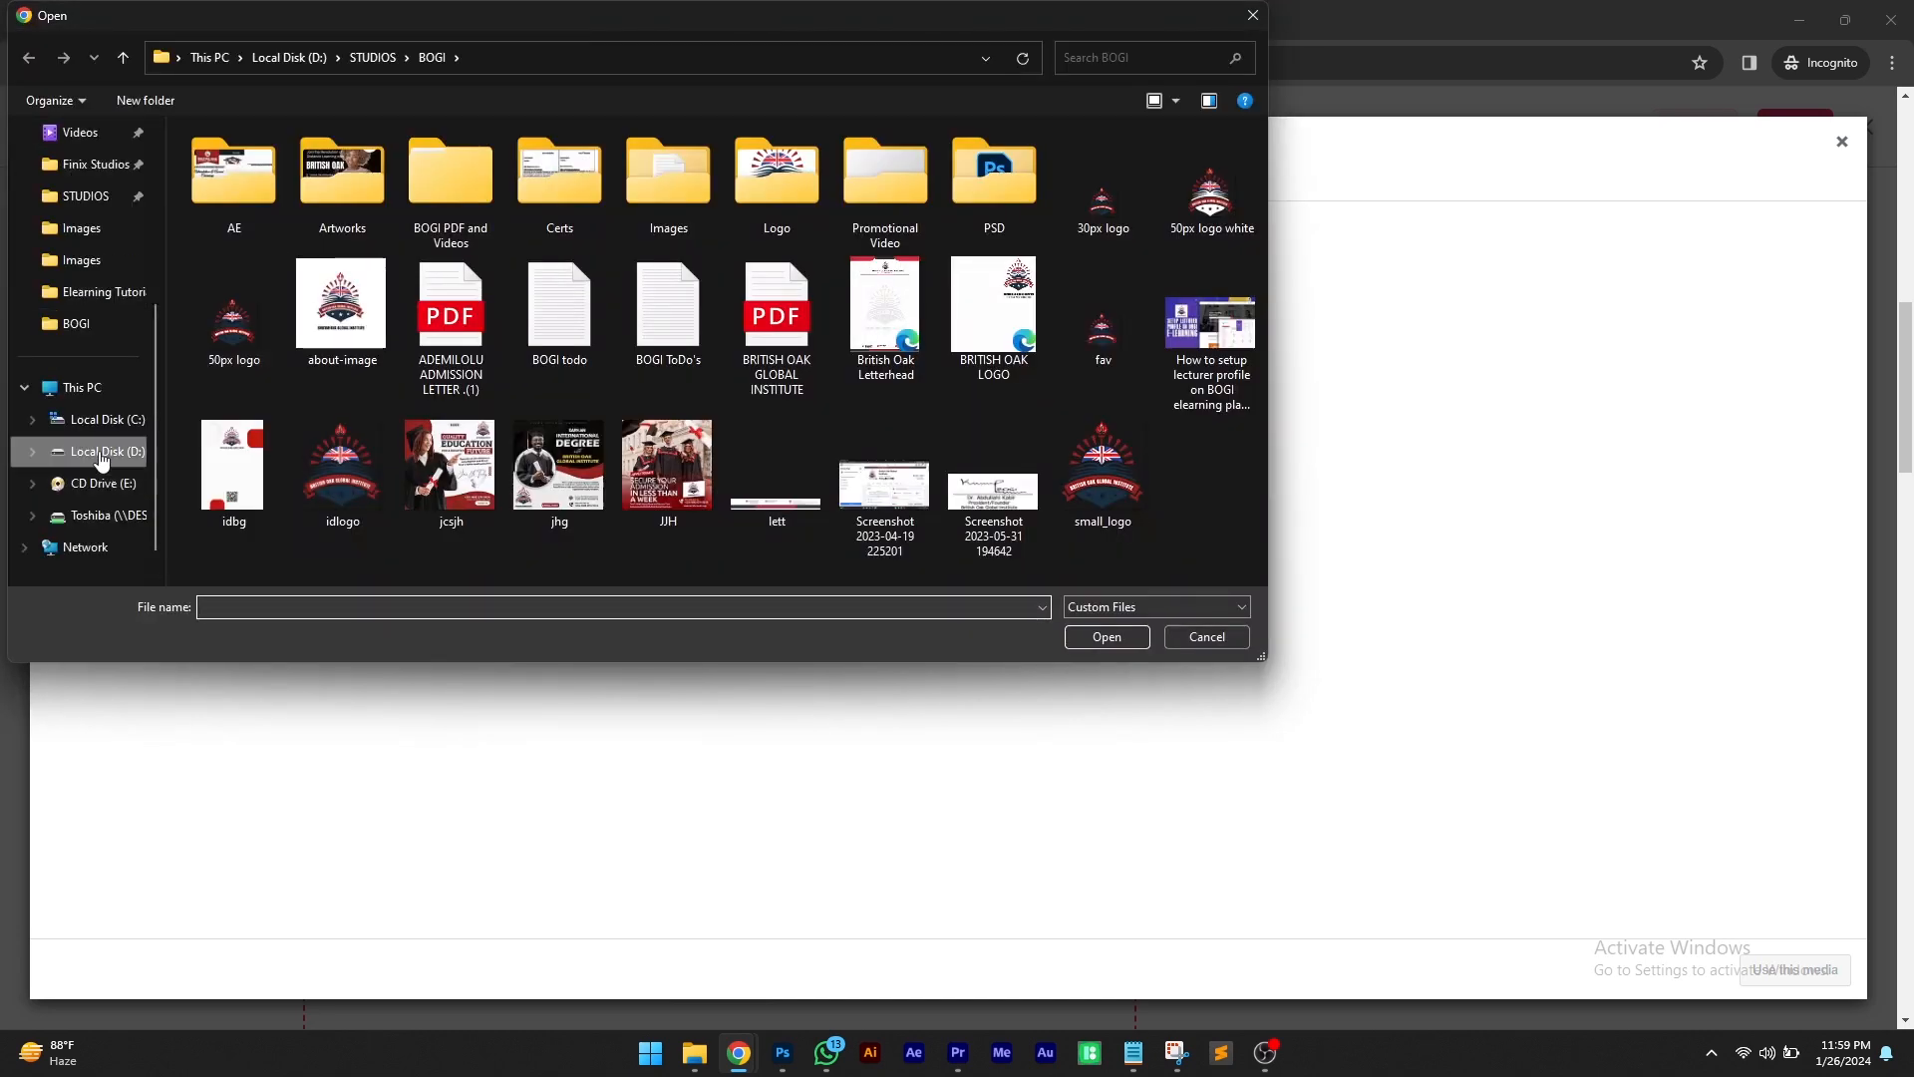
{"action": "left_click", "coordinate": [85, 330]}
{"action": "double_click", "coordinate": [987, 190]}
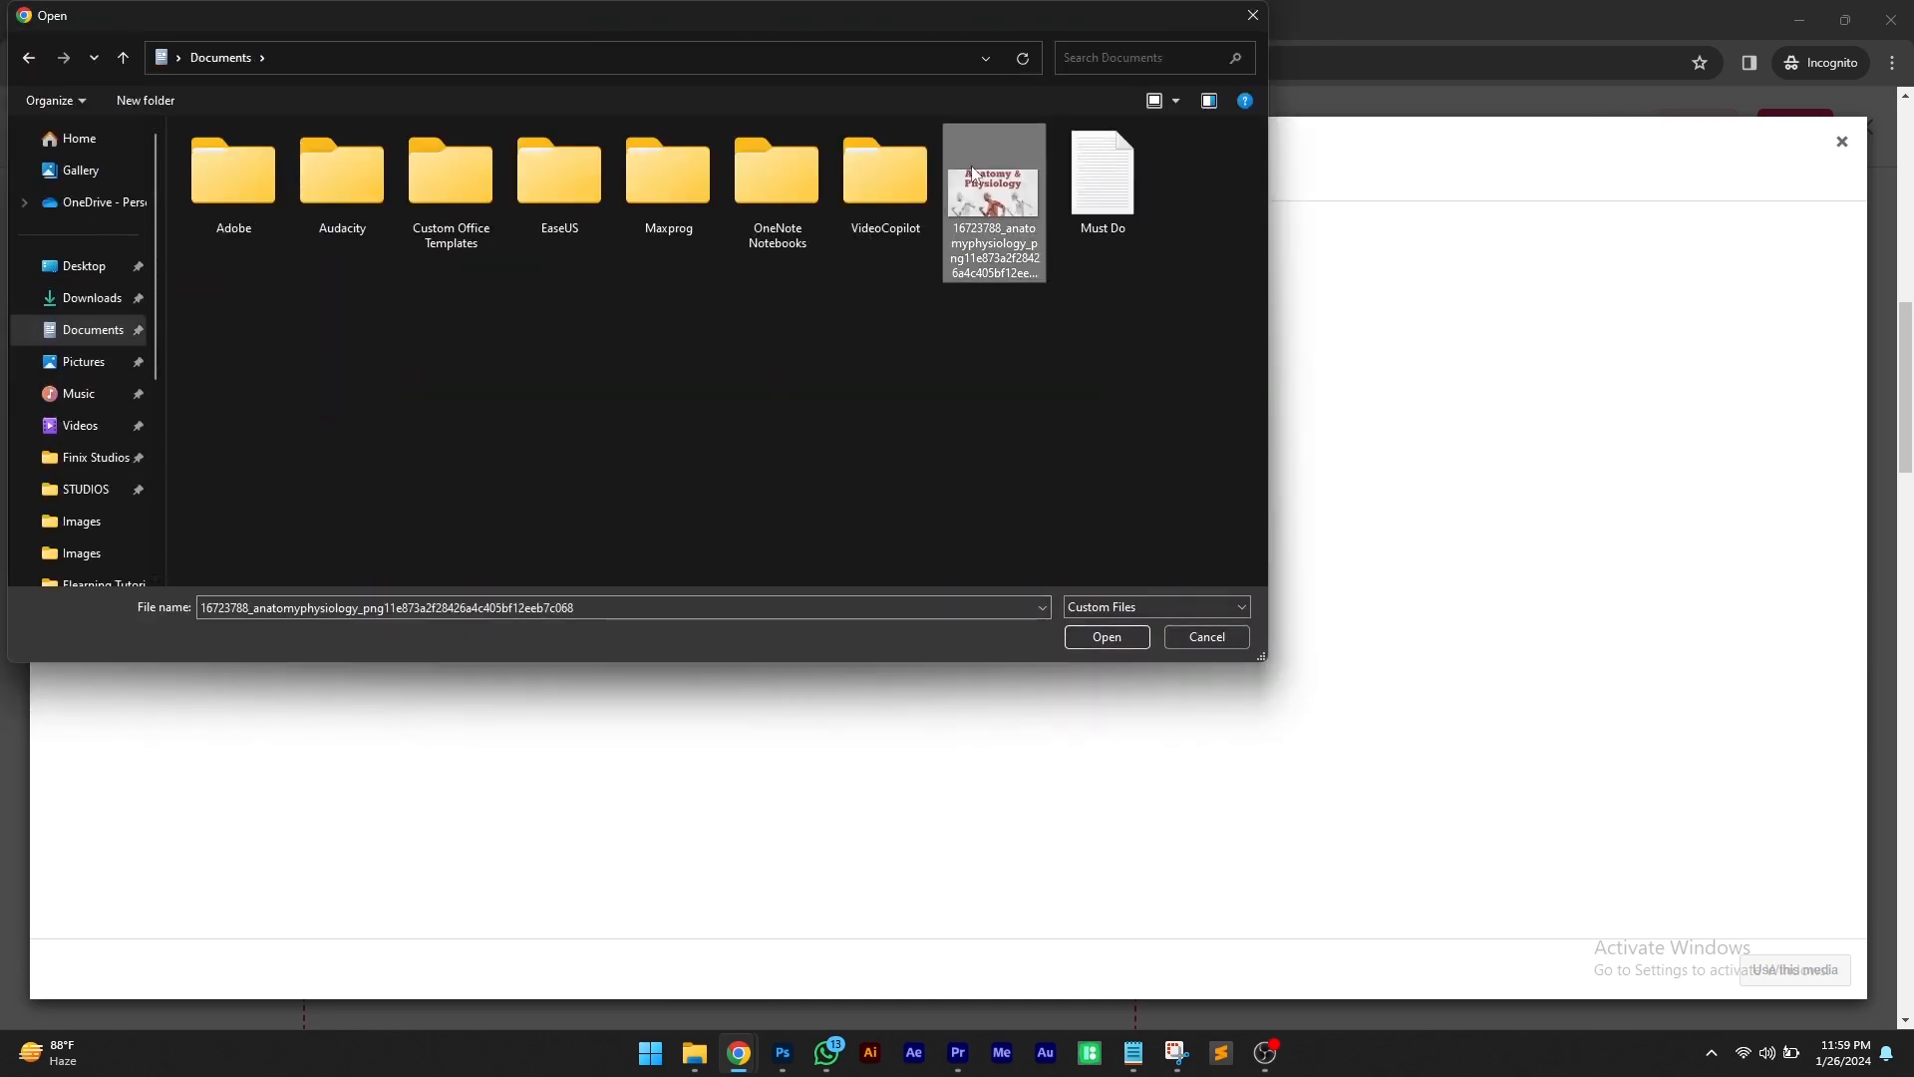
Set the uploaded image's title to anatomy-physiology
{"action": "triple_click", "coordinate": [1814, 650]}
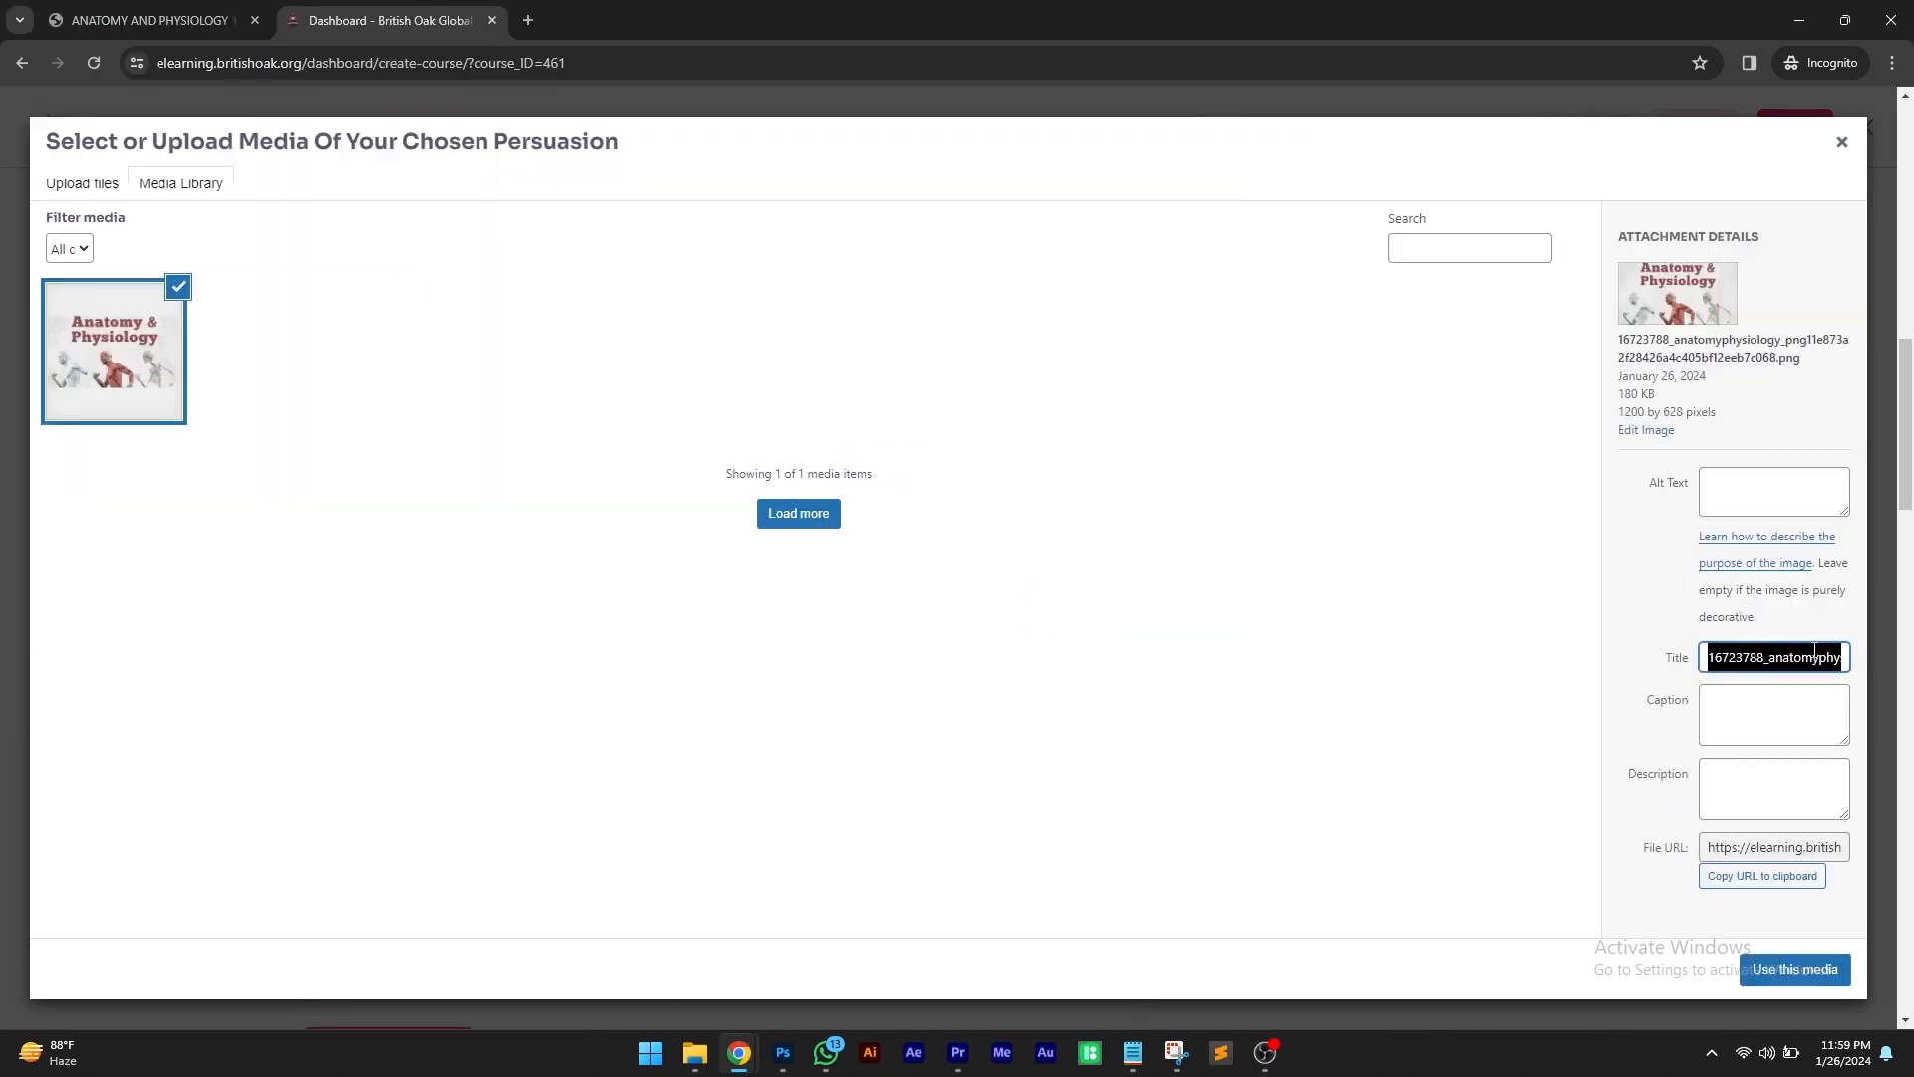
{"action": "type", "text": "anatomy-ph"}
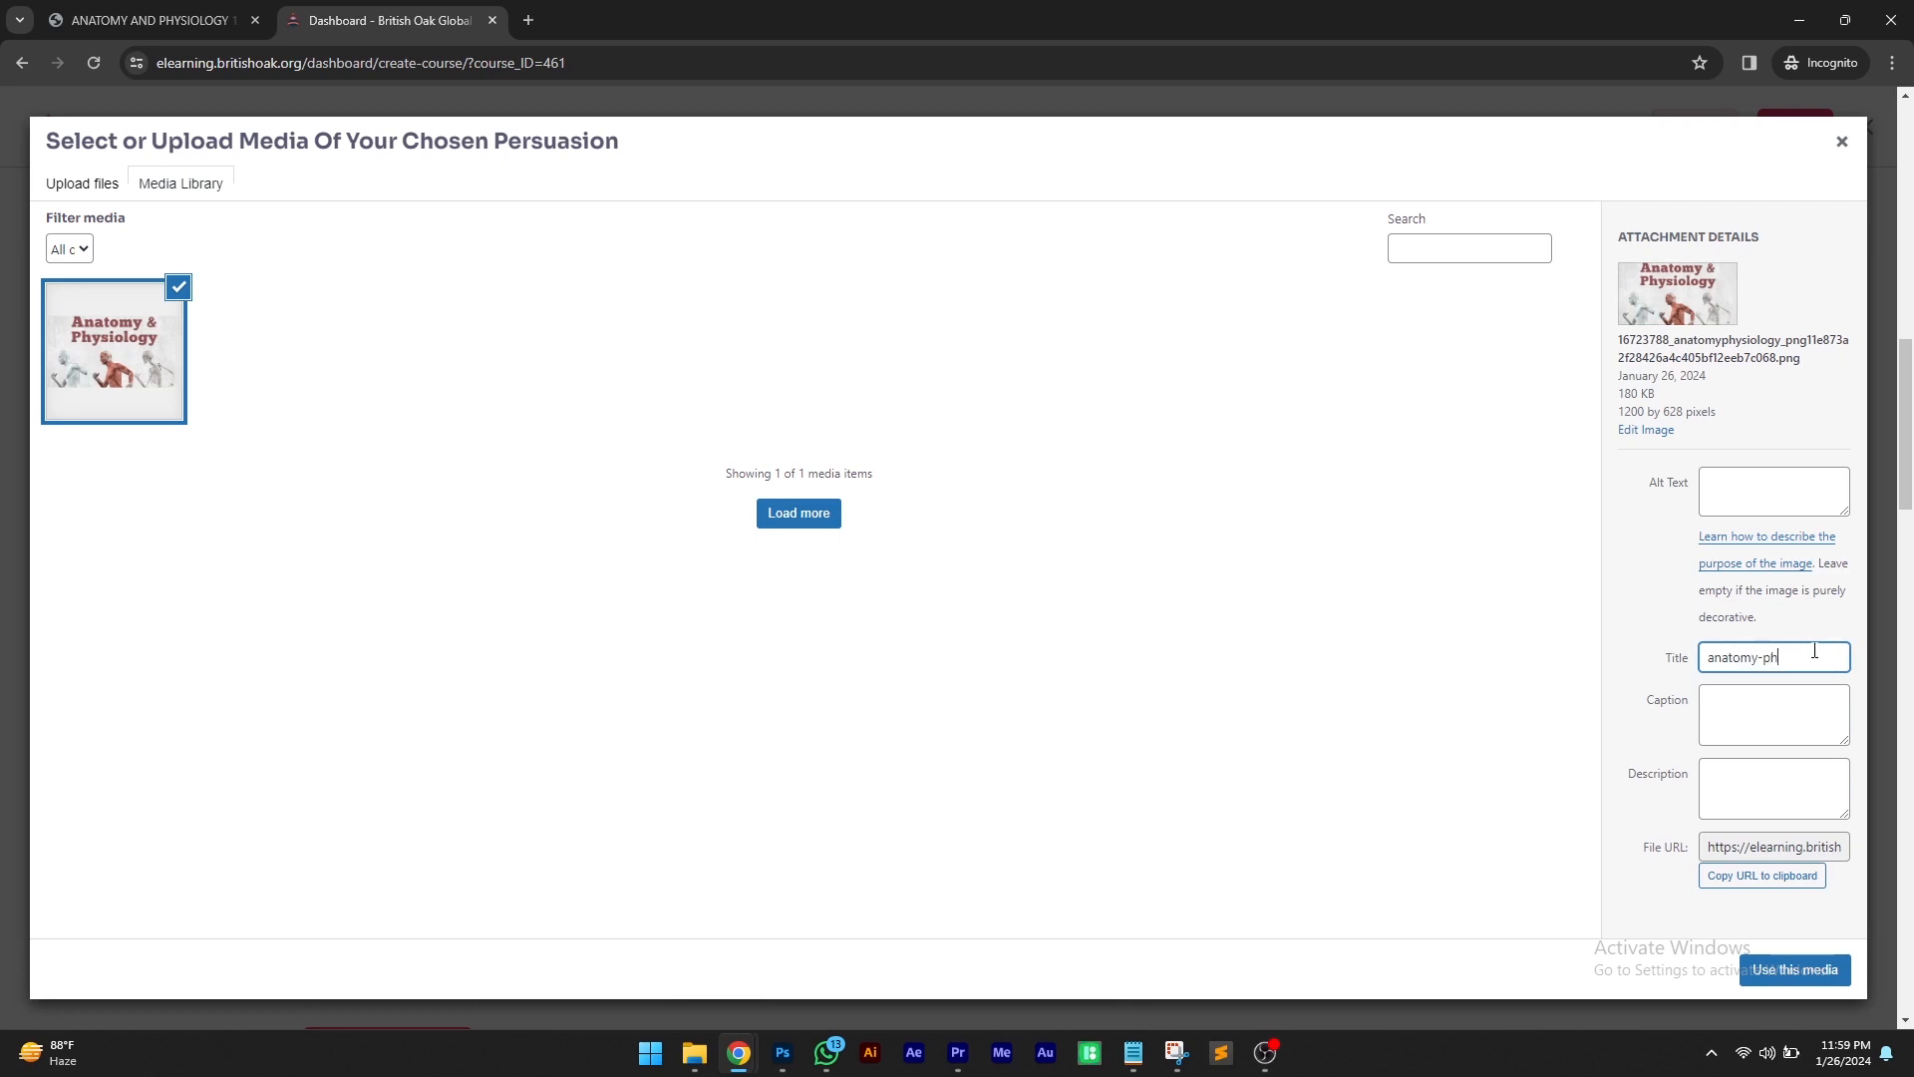
{"action": "type", "text": "ysiology"}
{"action": "right_click", "coordinate": [1697, 648]}
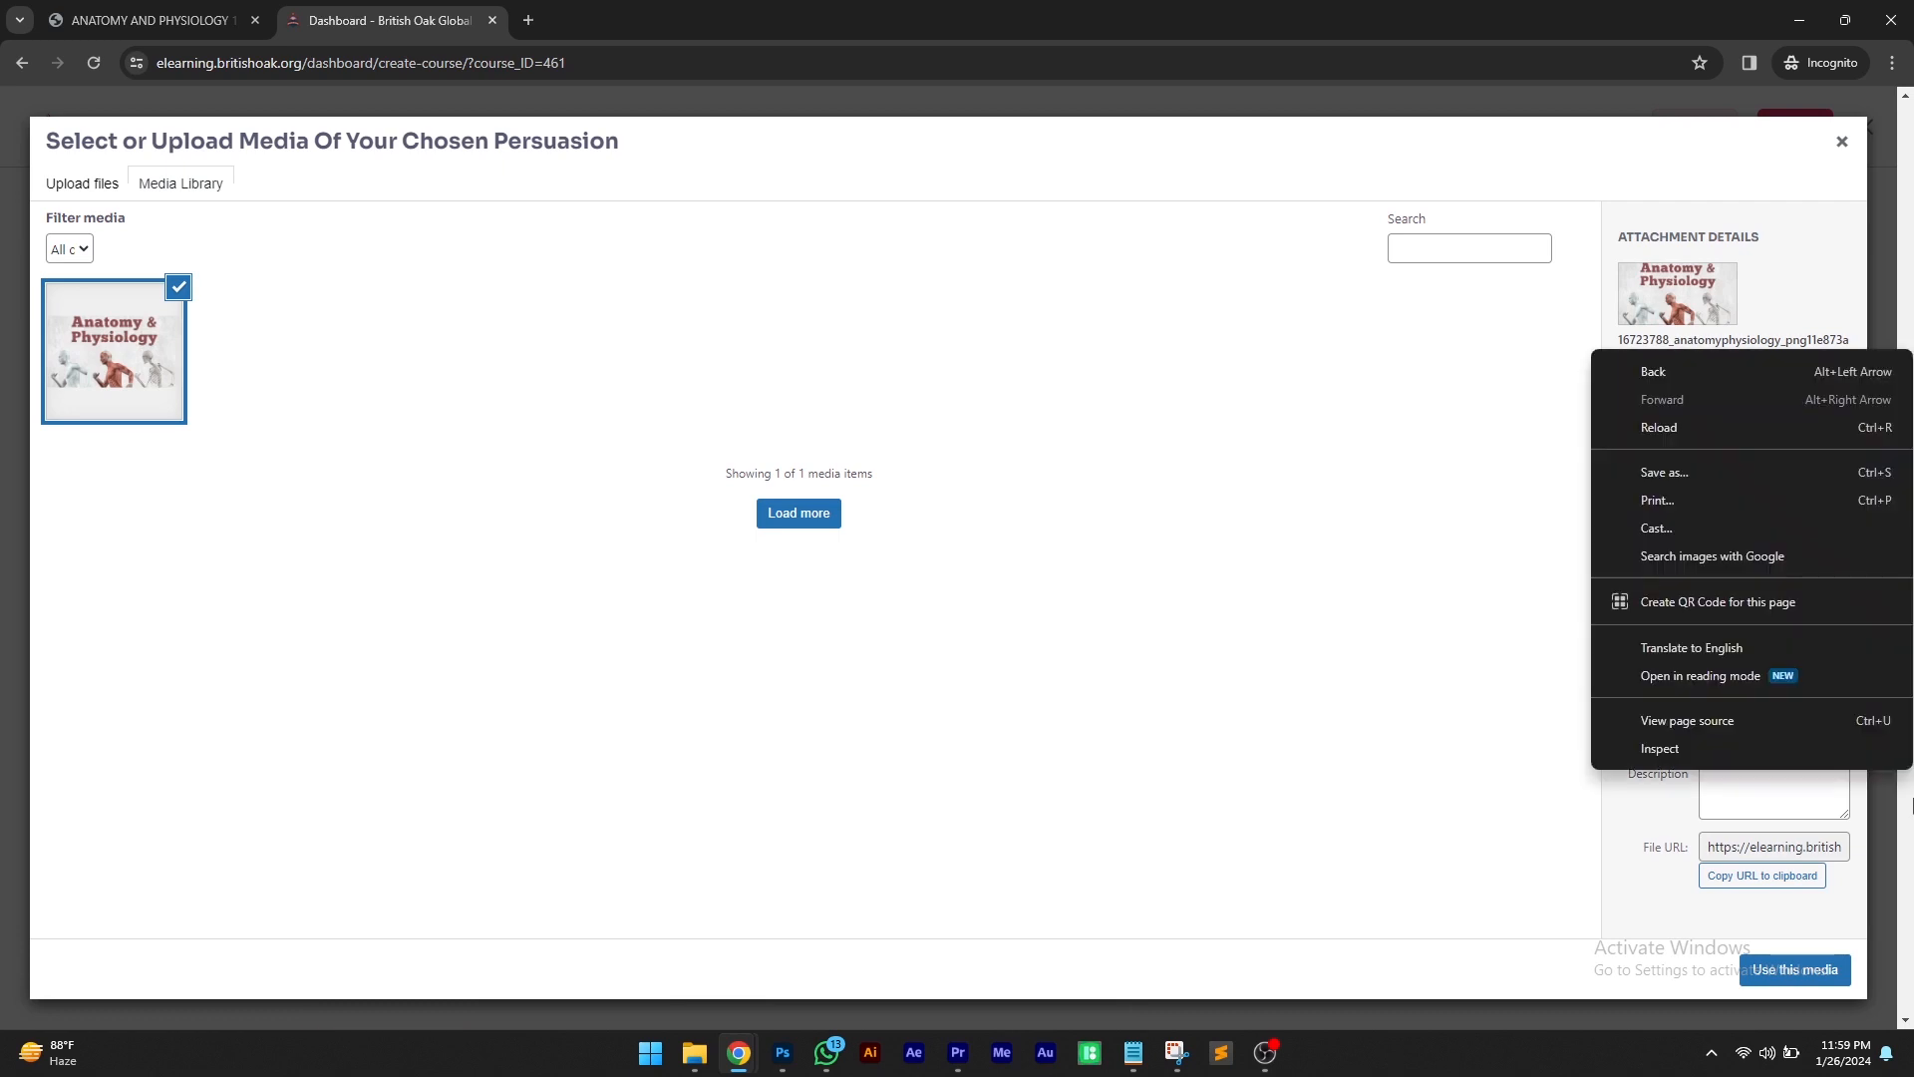
{"action": "left_click", "coordinate": [1767, 795]}
{"action": "triple_click", "coordinate": [1789, 655]}
{"action": "right_click", "coordinate": [1786, 655]}
{"action": "left_click", "coordinate": [1542, 303]}
{"action": "right_click", "coordinate": [1746, 722]}
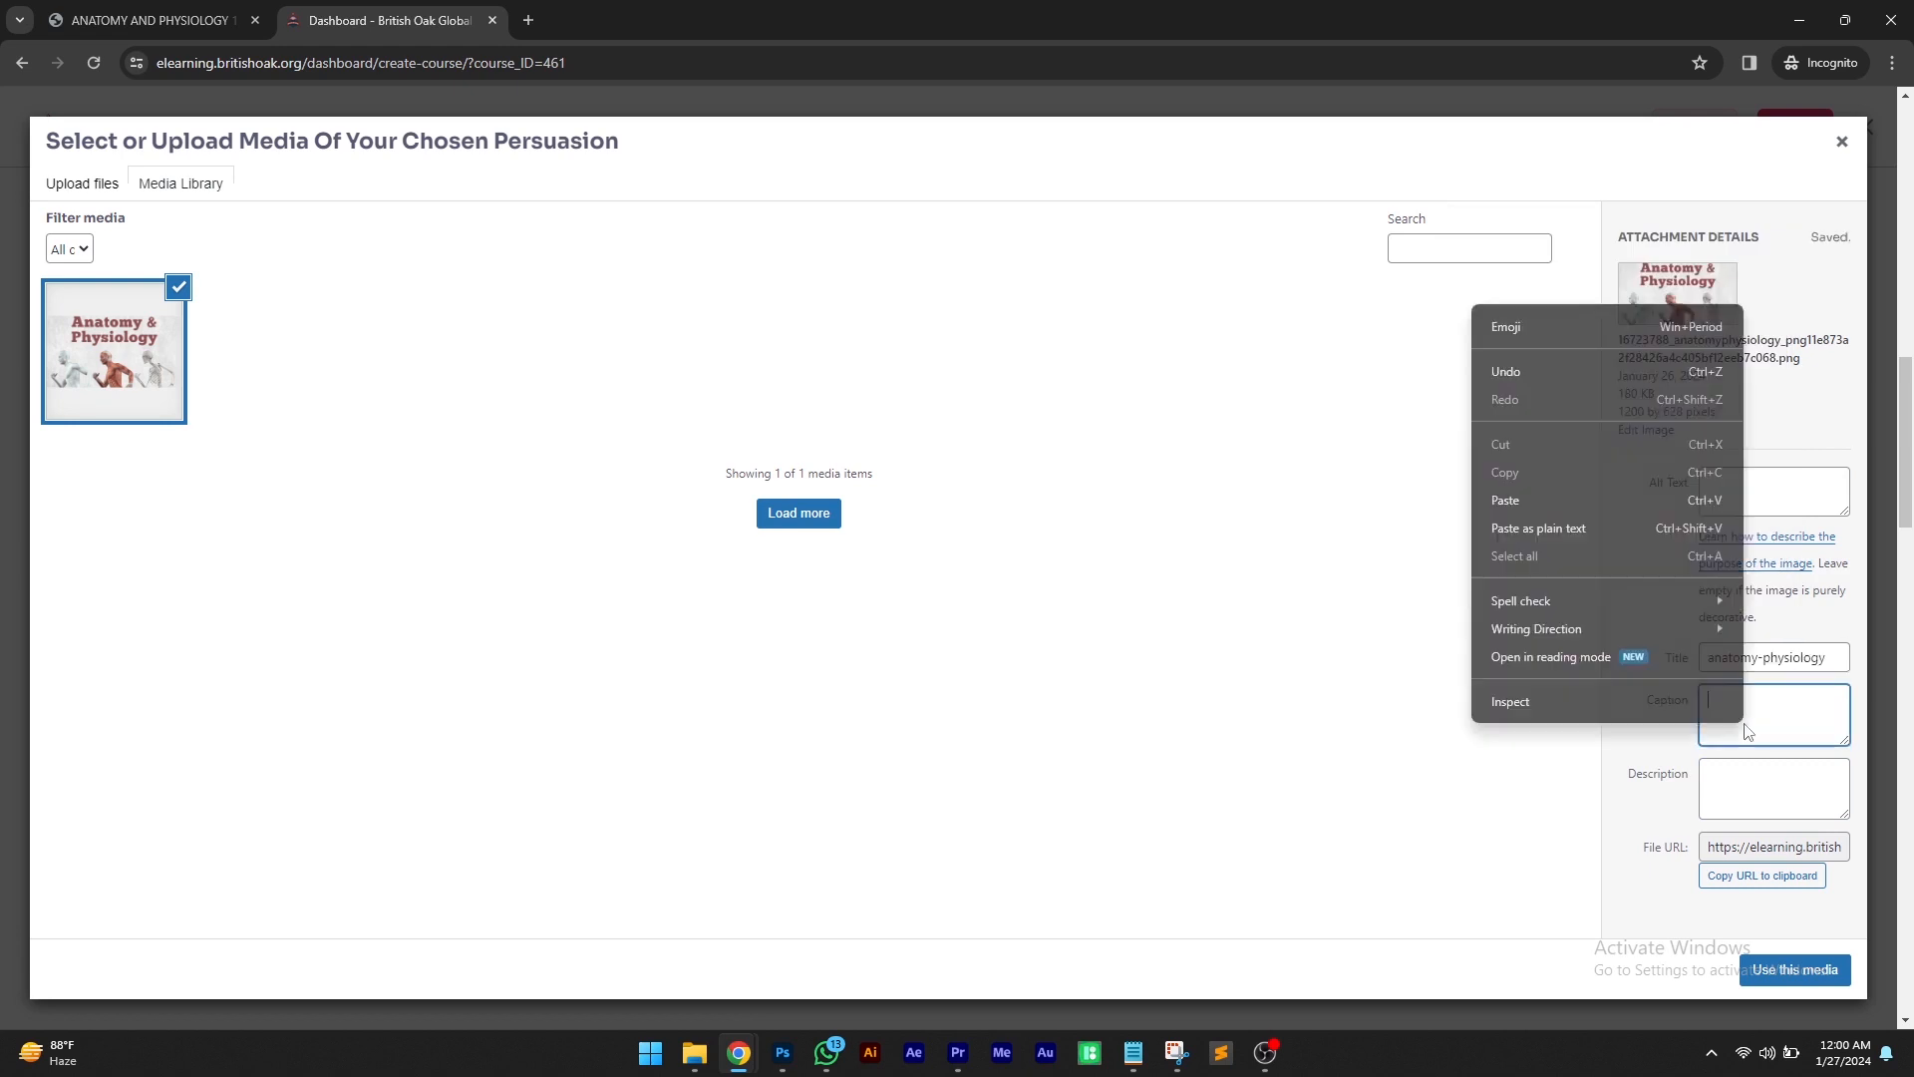
Fill the image's caption and description with anatomy-physiology
{"action": "left_click", "coordinate": [1635, 501]}
{"action": "right_click", "coordinate": [1785, 503]}
{"action": "left_click", "coordinate": [1609, 678]}
{"action": "right_click", "coordinate": [1733, 813]}
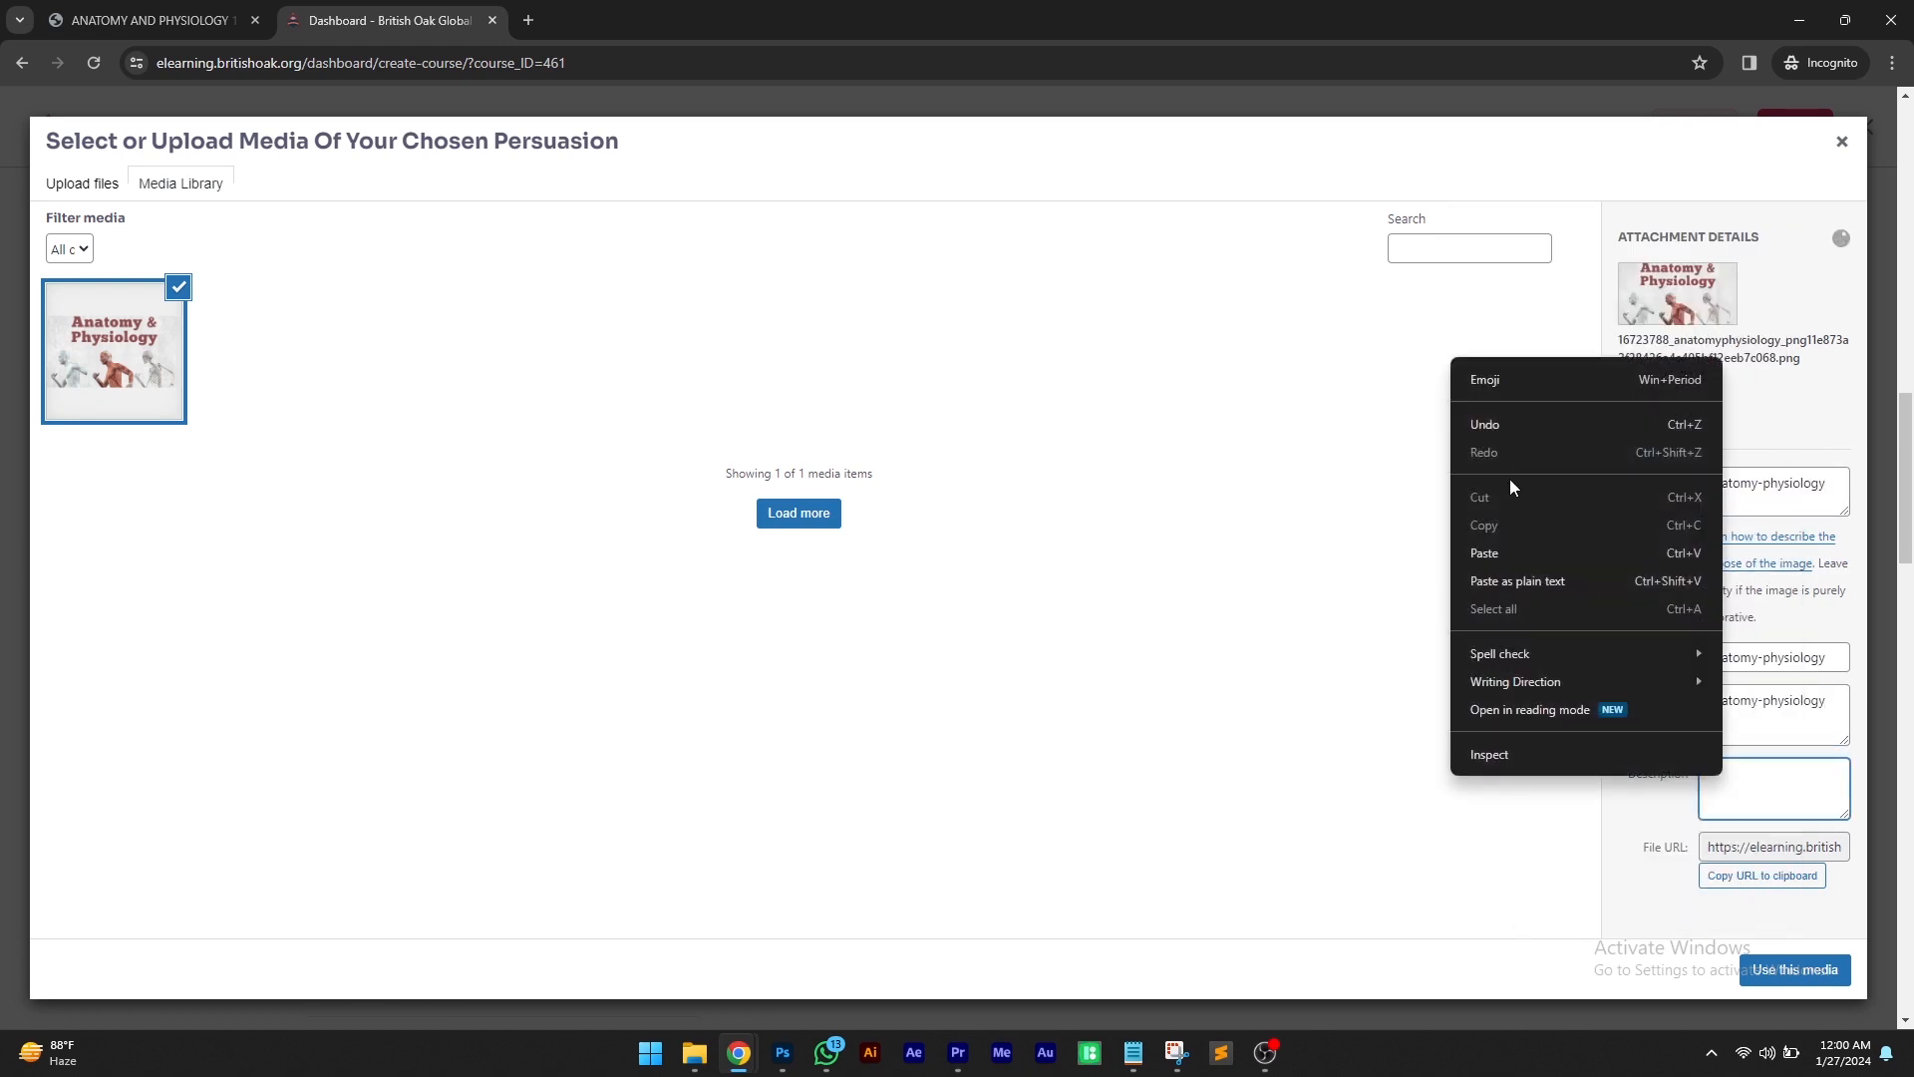
{"action": "left_click", "coordinate": [1500, 552]}
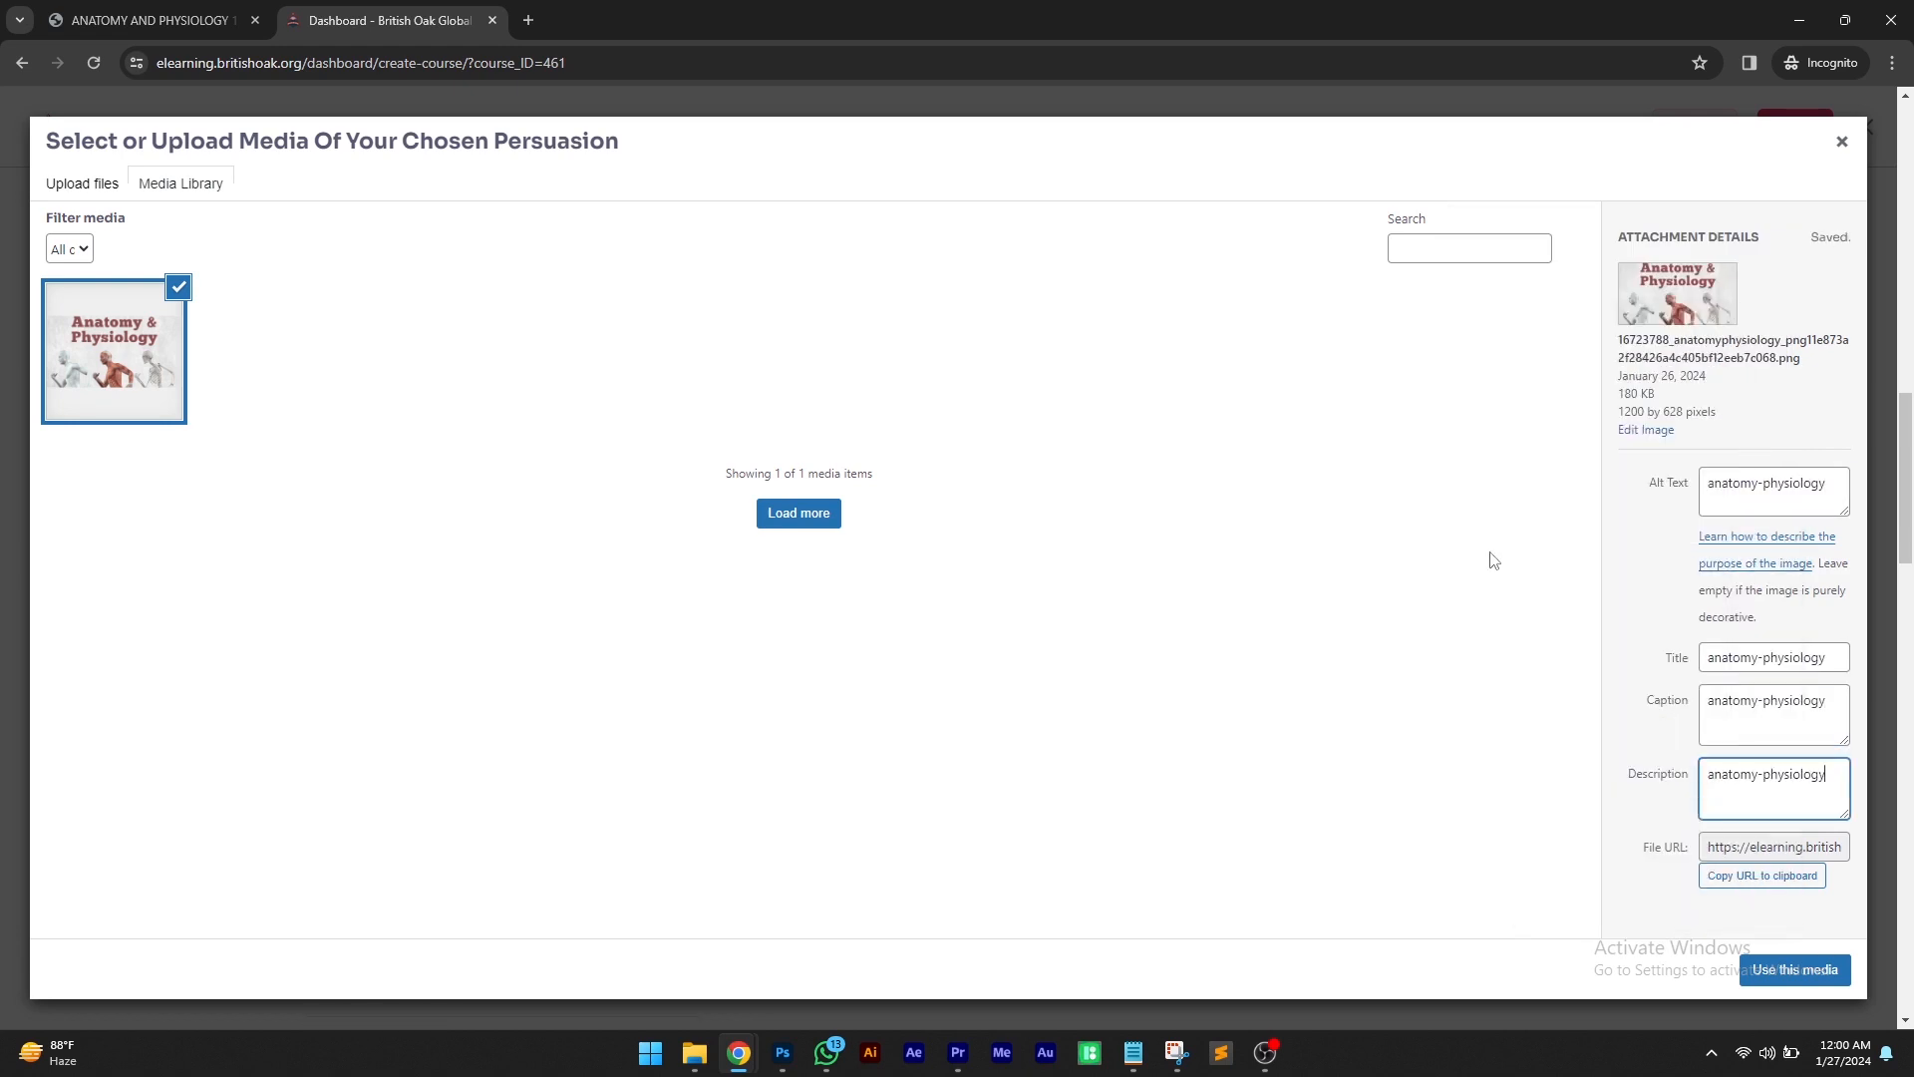
Apply the selected image as the course thumbnail
{"action": "left_click", "coordinate": [1794, 970]}
{"action": "scroll", "coordinate": [1739, 954], "scroll_direction": "up", "scroll_amount": 3}
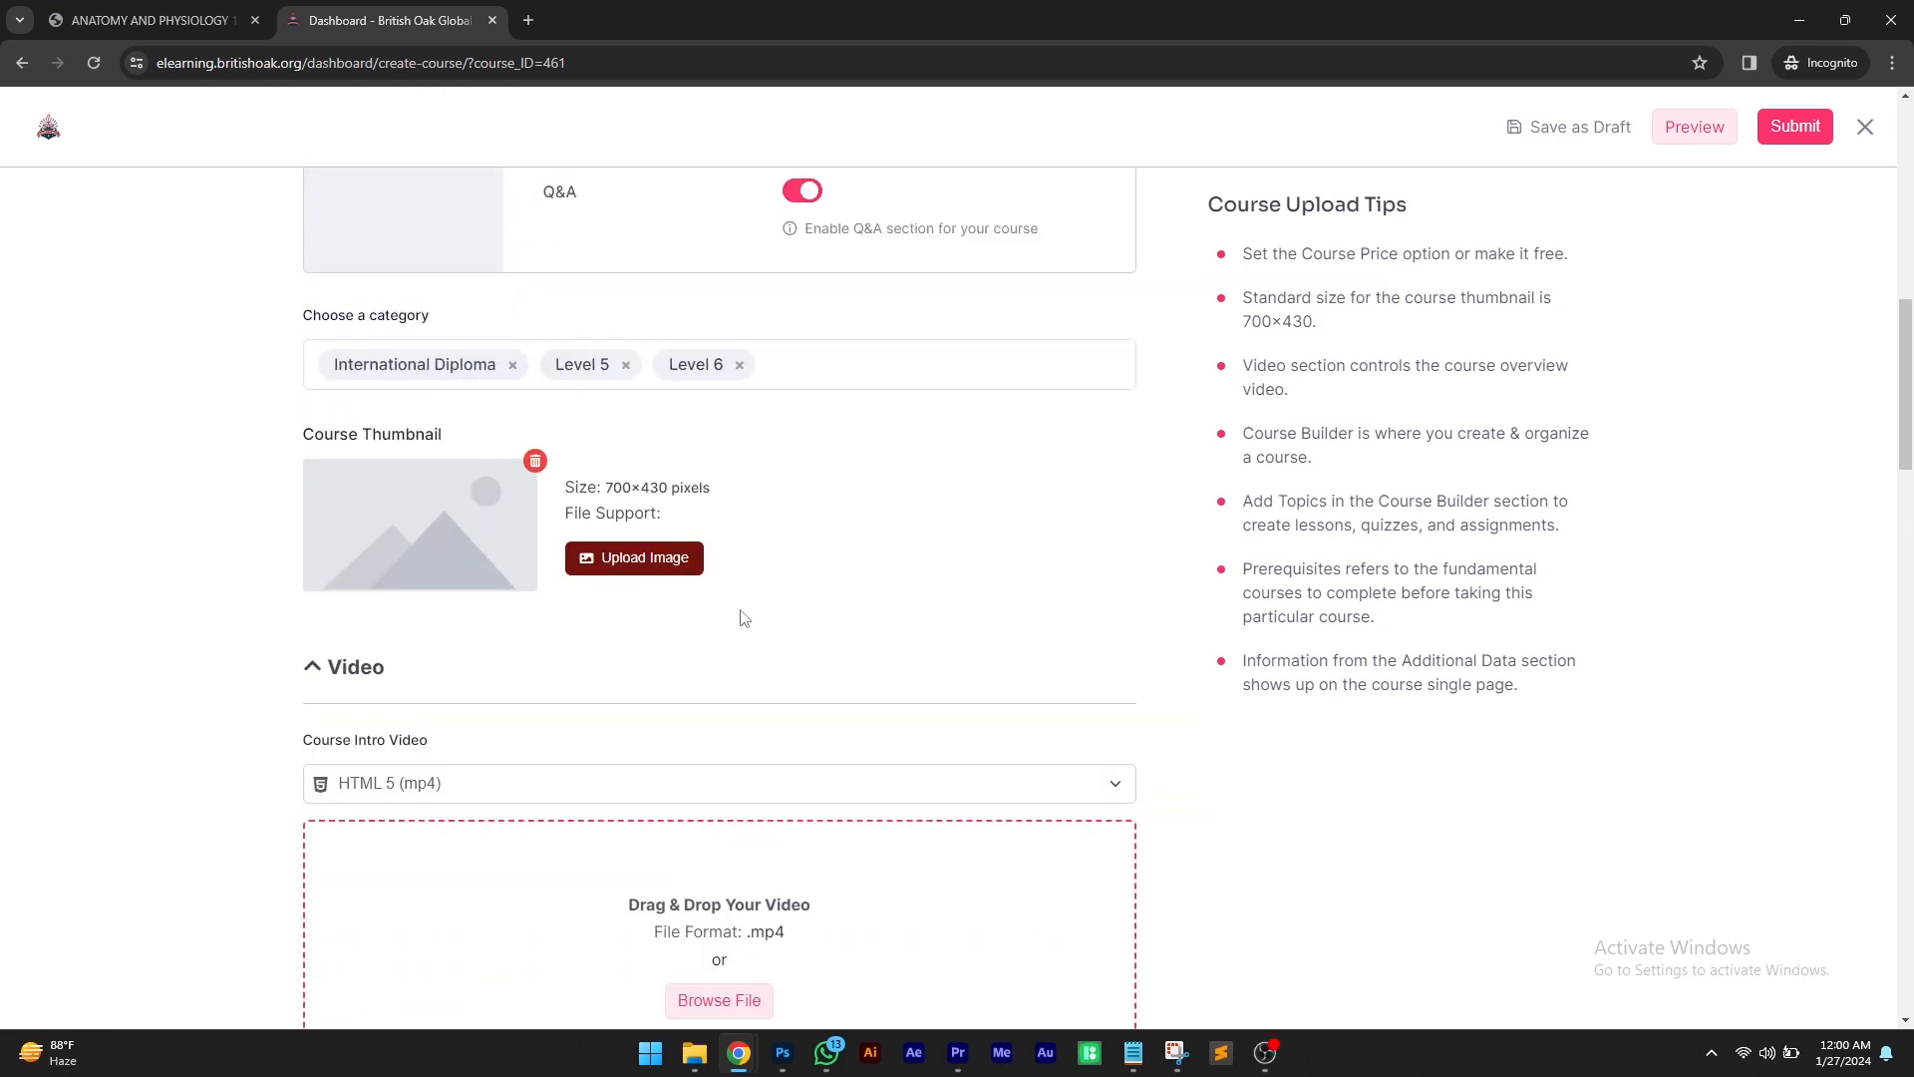
{"action": "scroll", "coordinate": [743, 618], "scroll_direction": "down", "scroll_amount": 3}
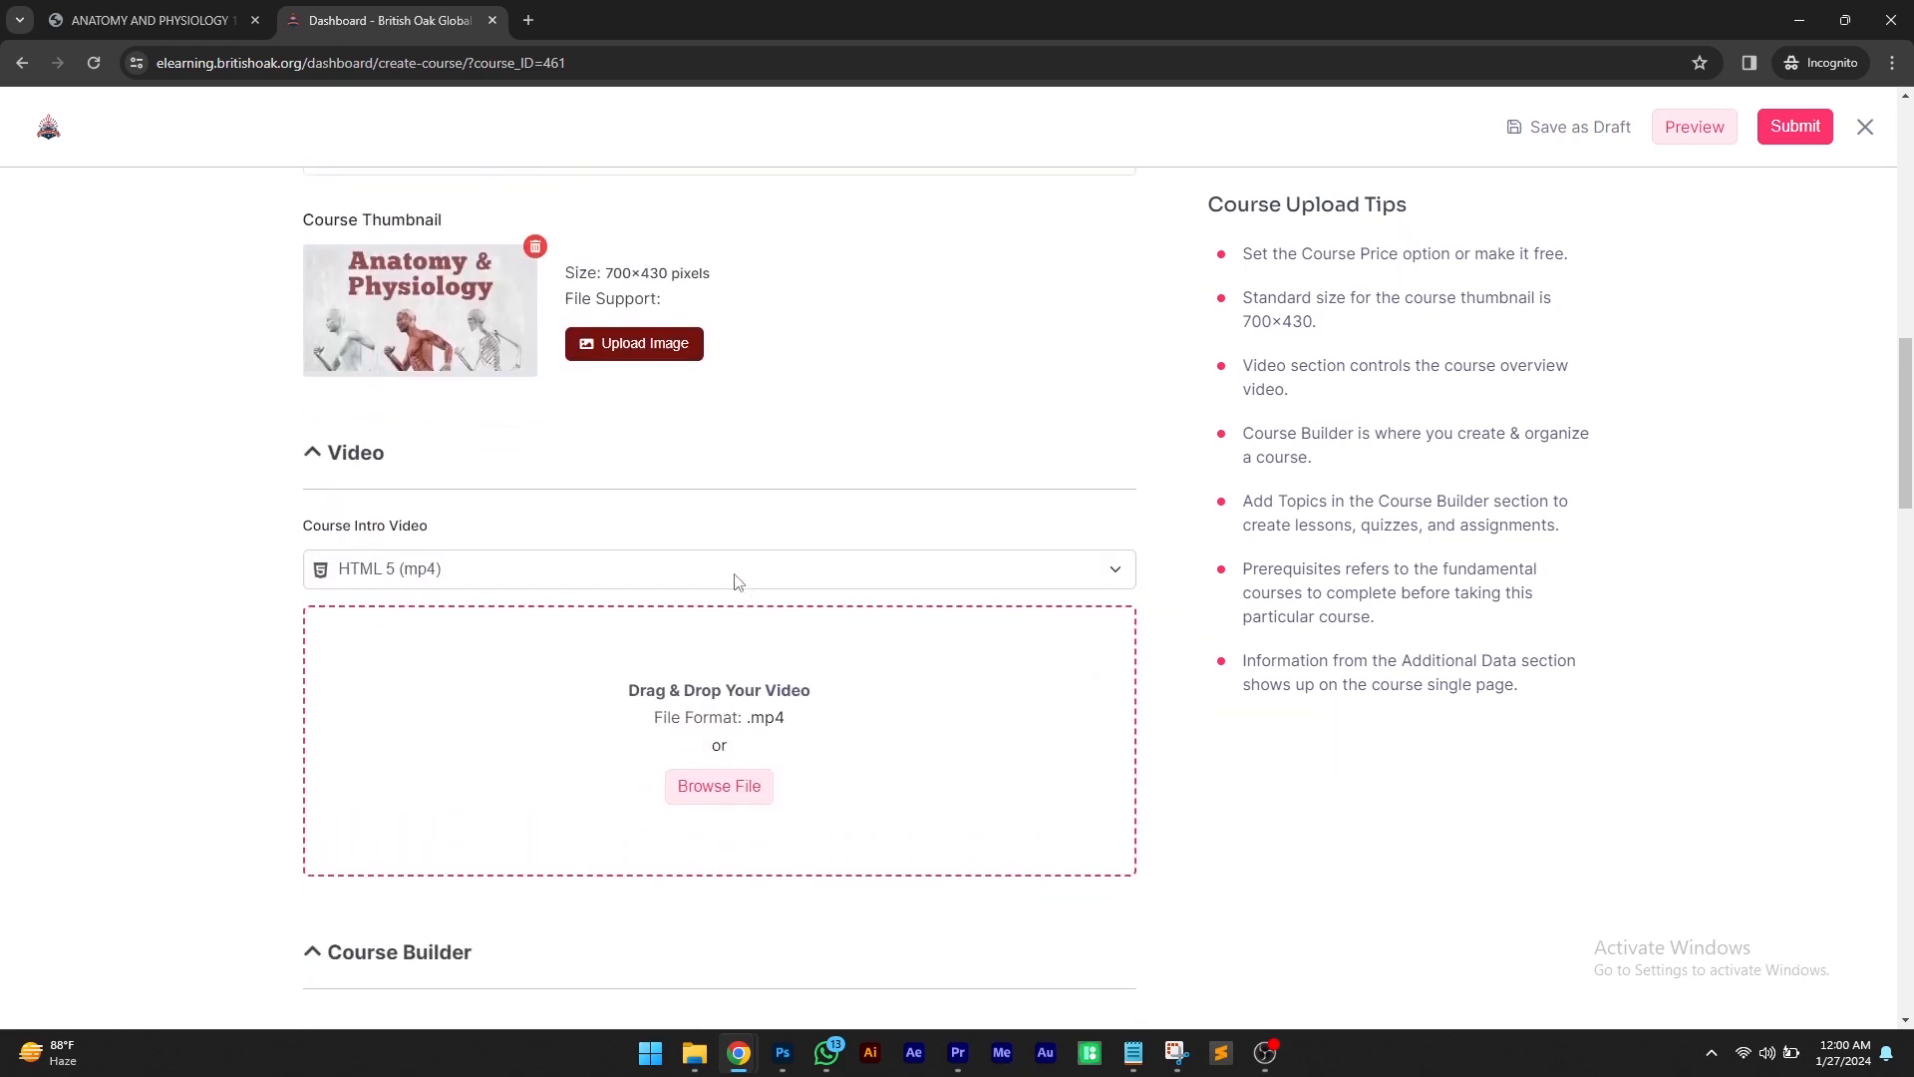
Set the course intro video source to Youtube
{"action": "left_click_drag", "start_coordinate": [450, 445], "coordinate": [299, 436]}
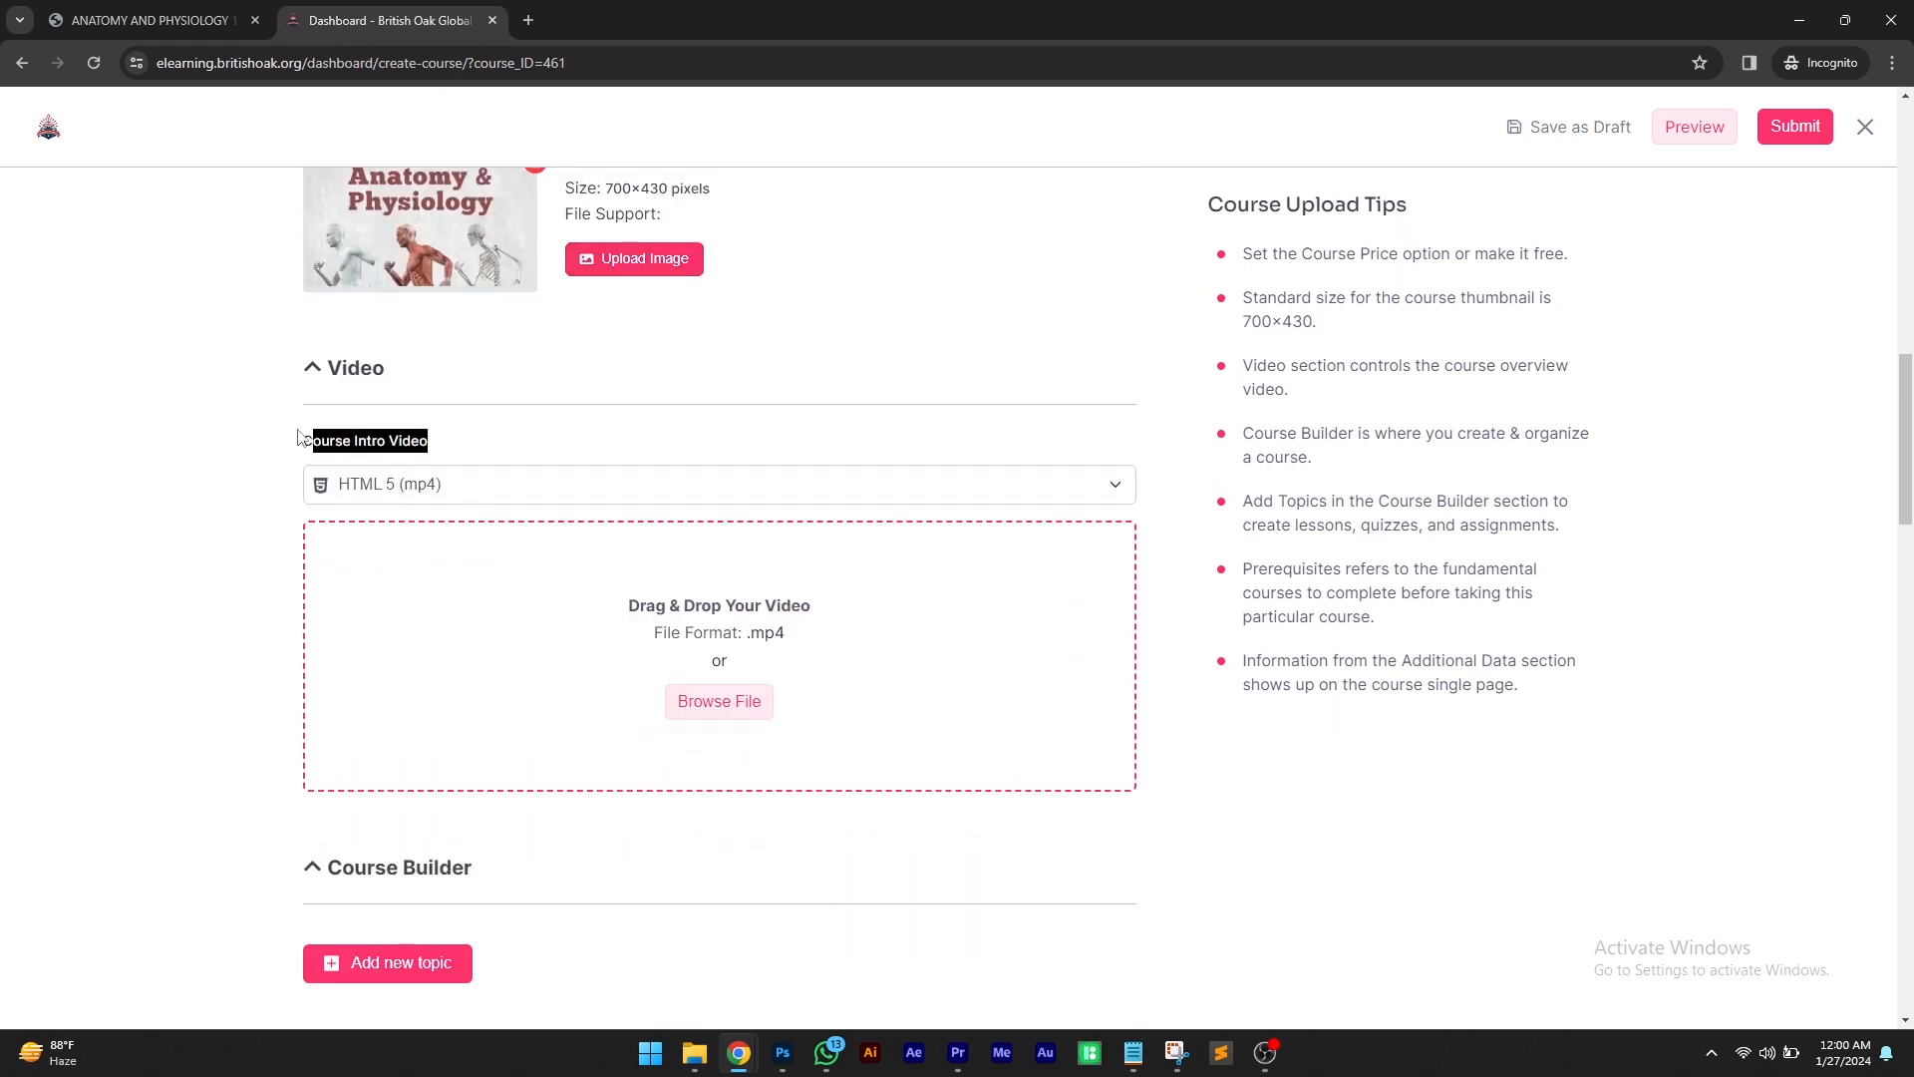
{"action": "left_click", "coordinate": [488, 446]}
{"action": "left_click", "coordinate": [472, 484]}
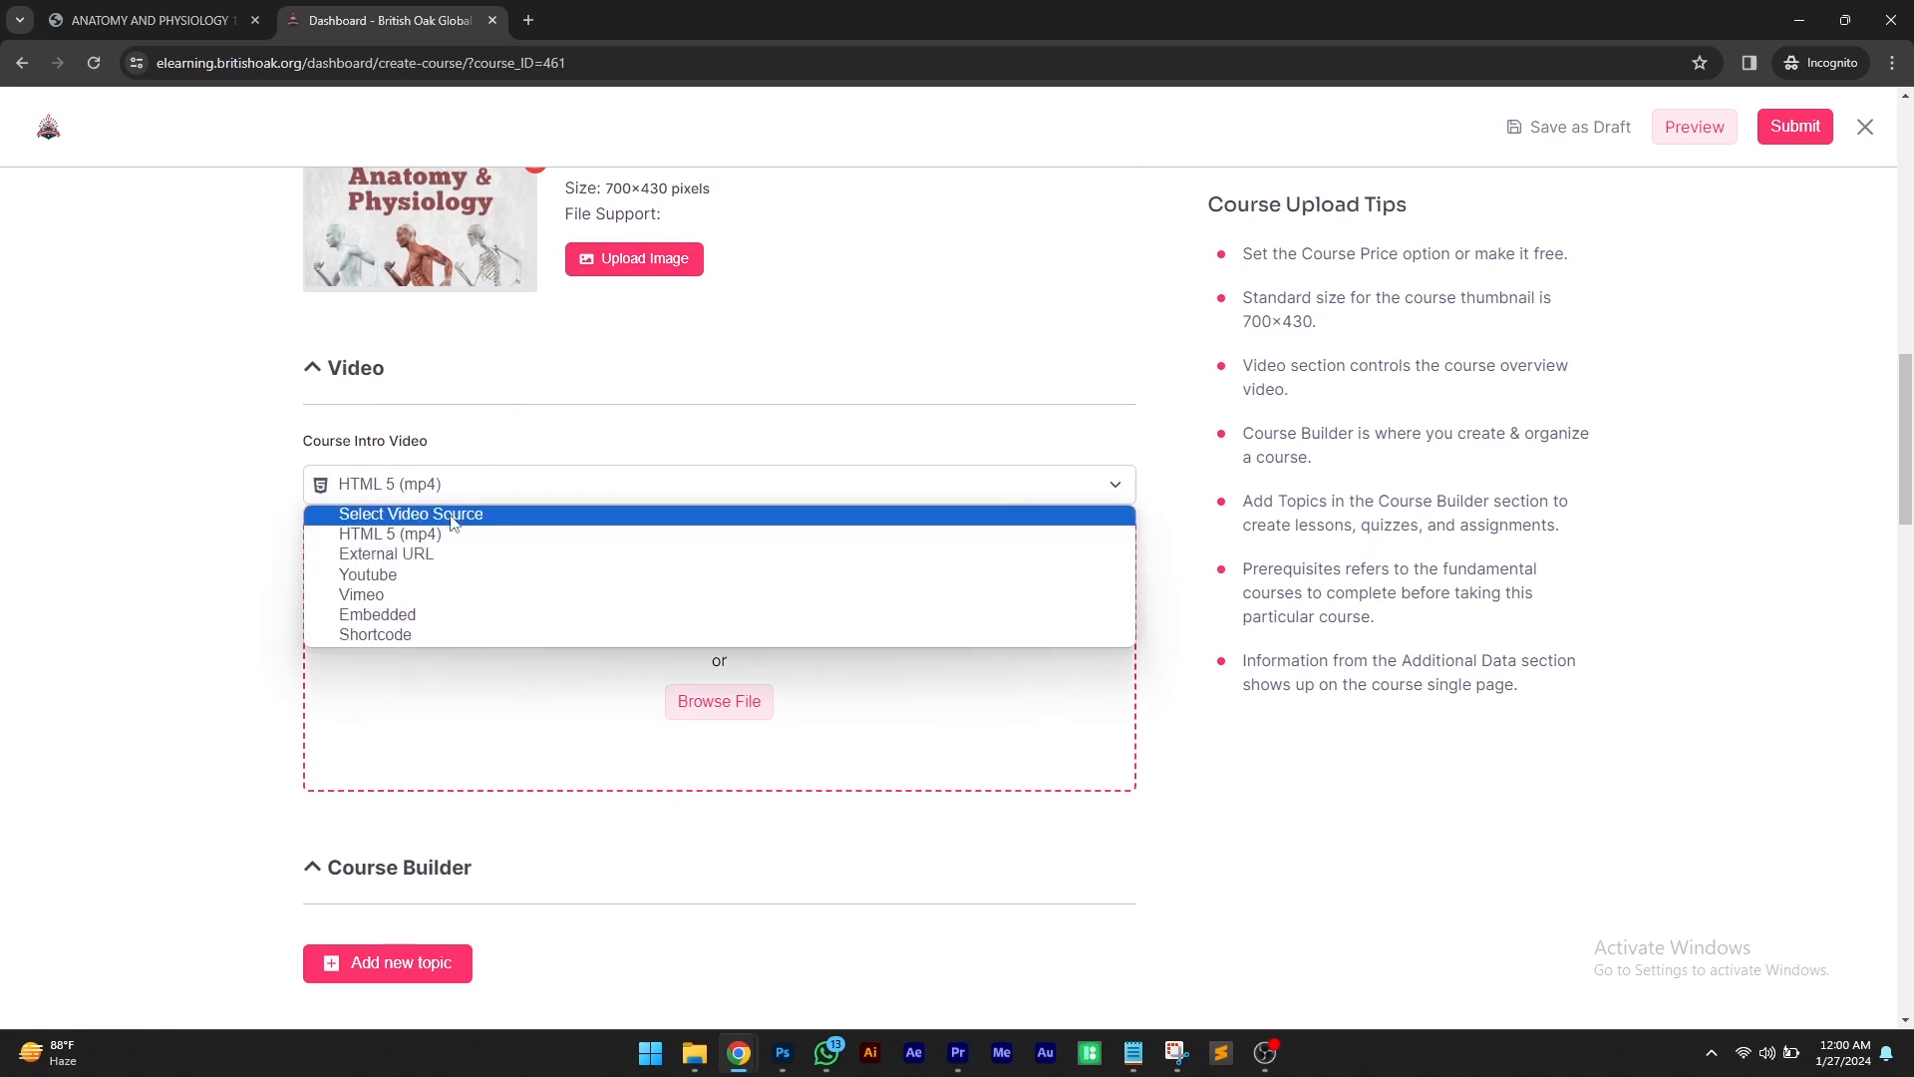
{"action": "left_click", "coordinate": [417, 578]}
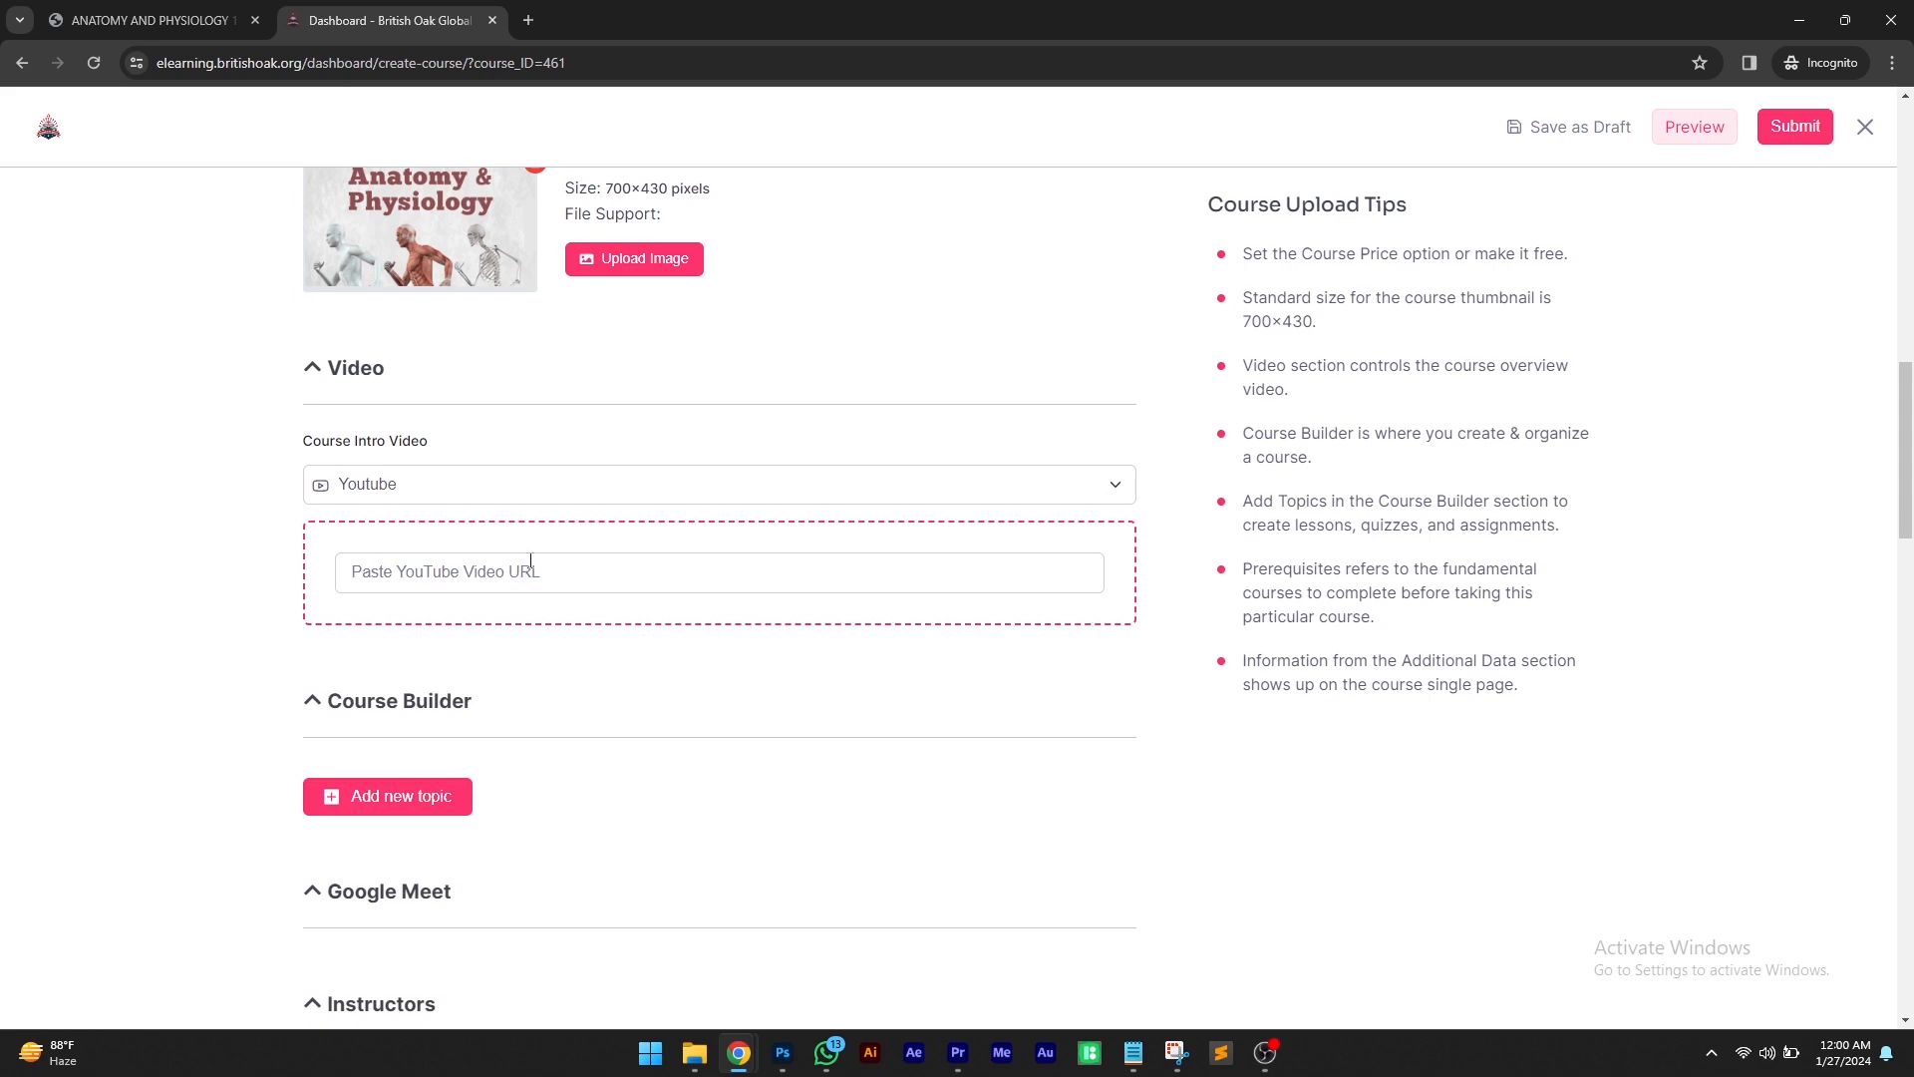
Open YouTube in a new tab and search for introduction to anatomy and physiology
{"action": "left_click", "coordinate": [529, 20]}
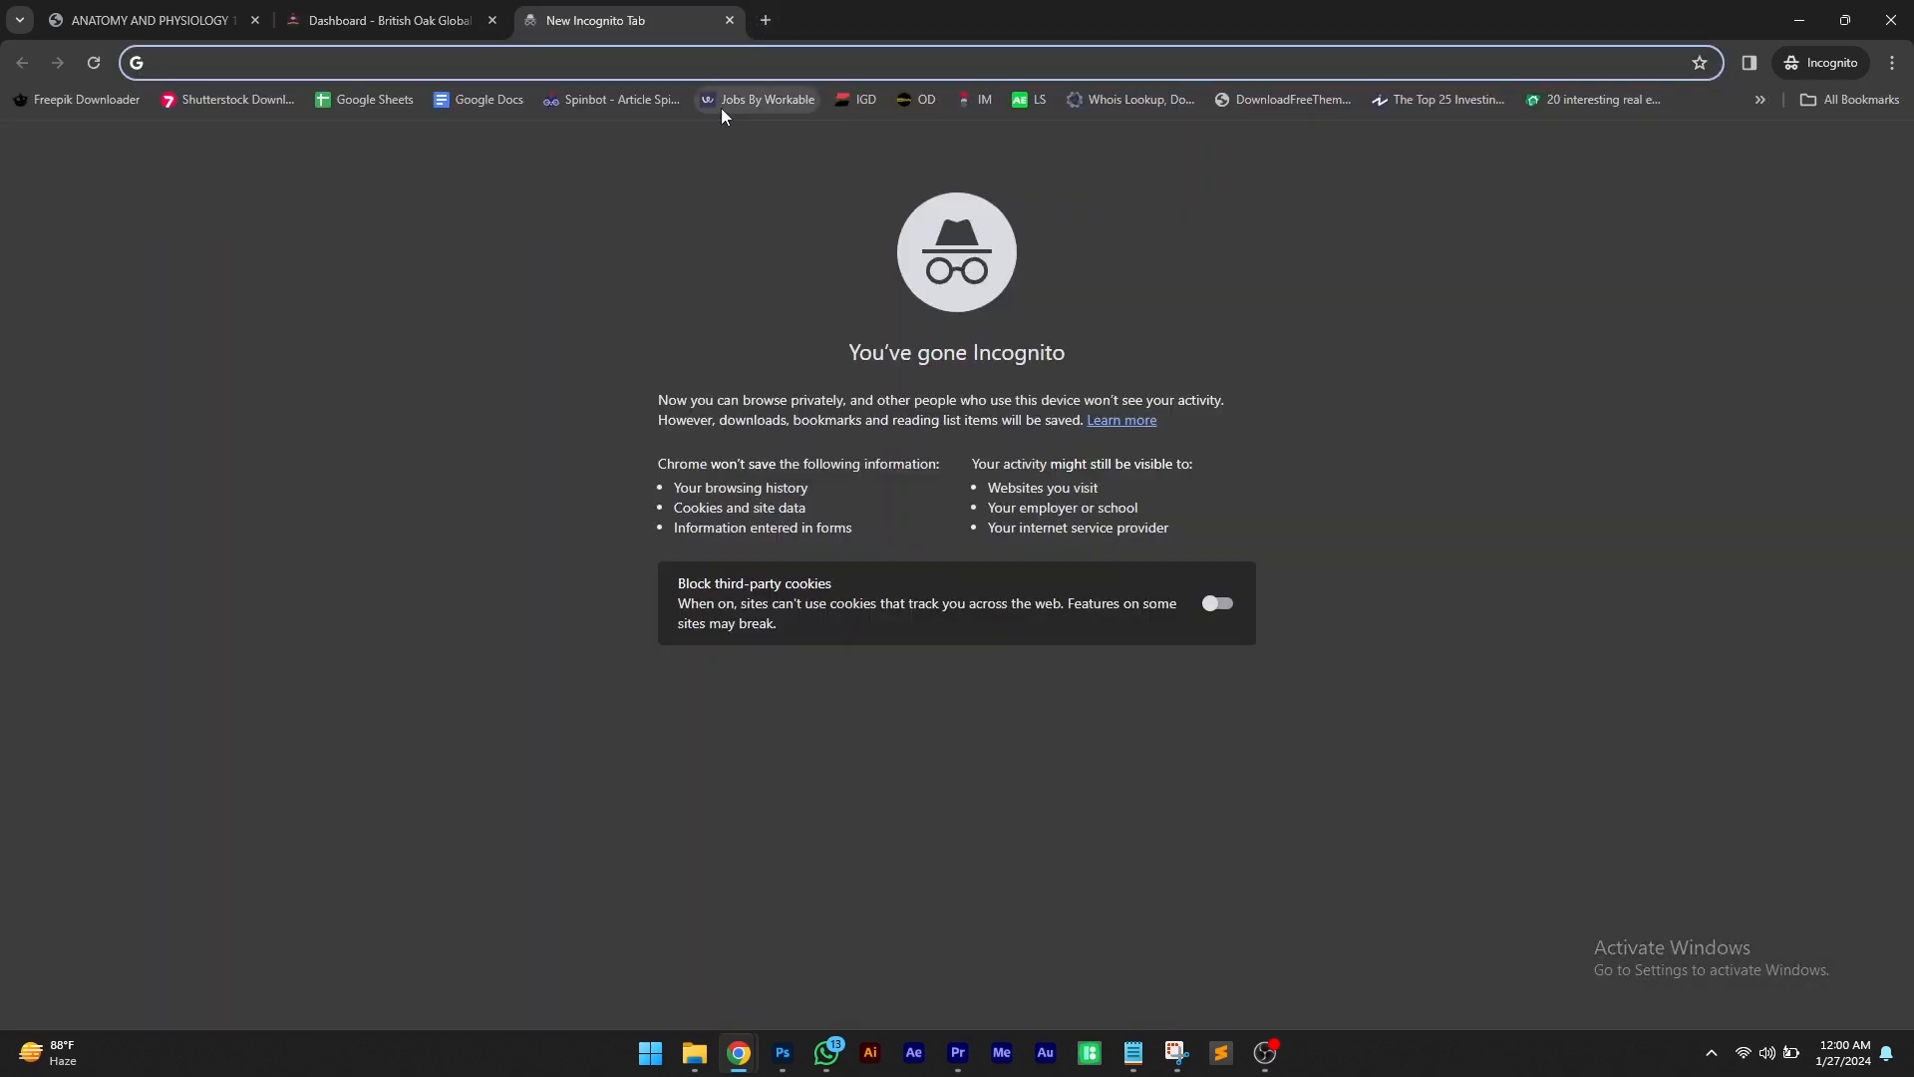
{"action": "type", "text": "you"}
{"action": "key", "text": "BackSpace"}
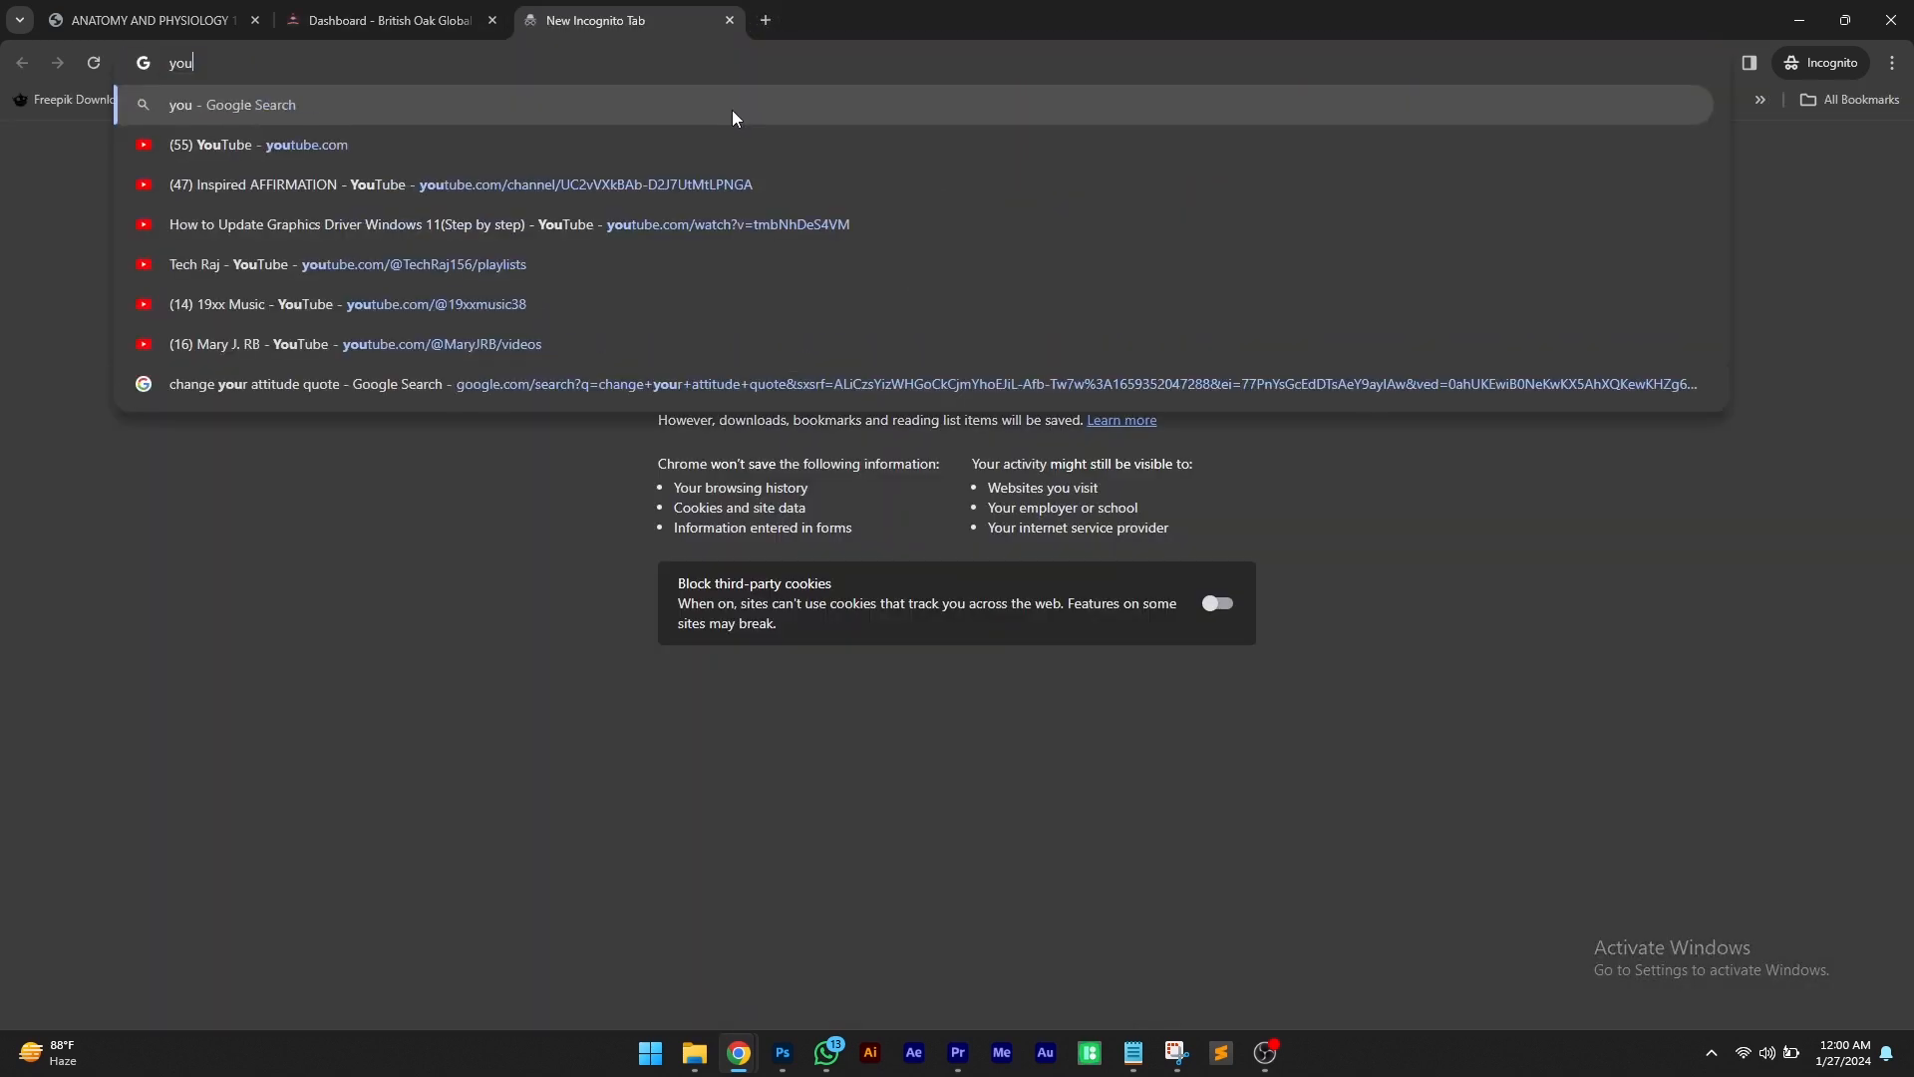
{"action": "type", "text": "tube.com"}
{"action": "key", "text": "Return"}
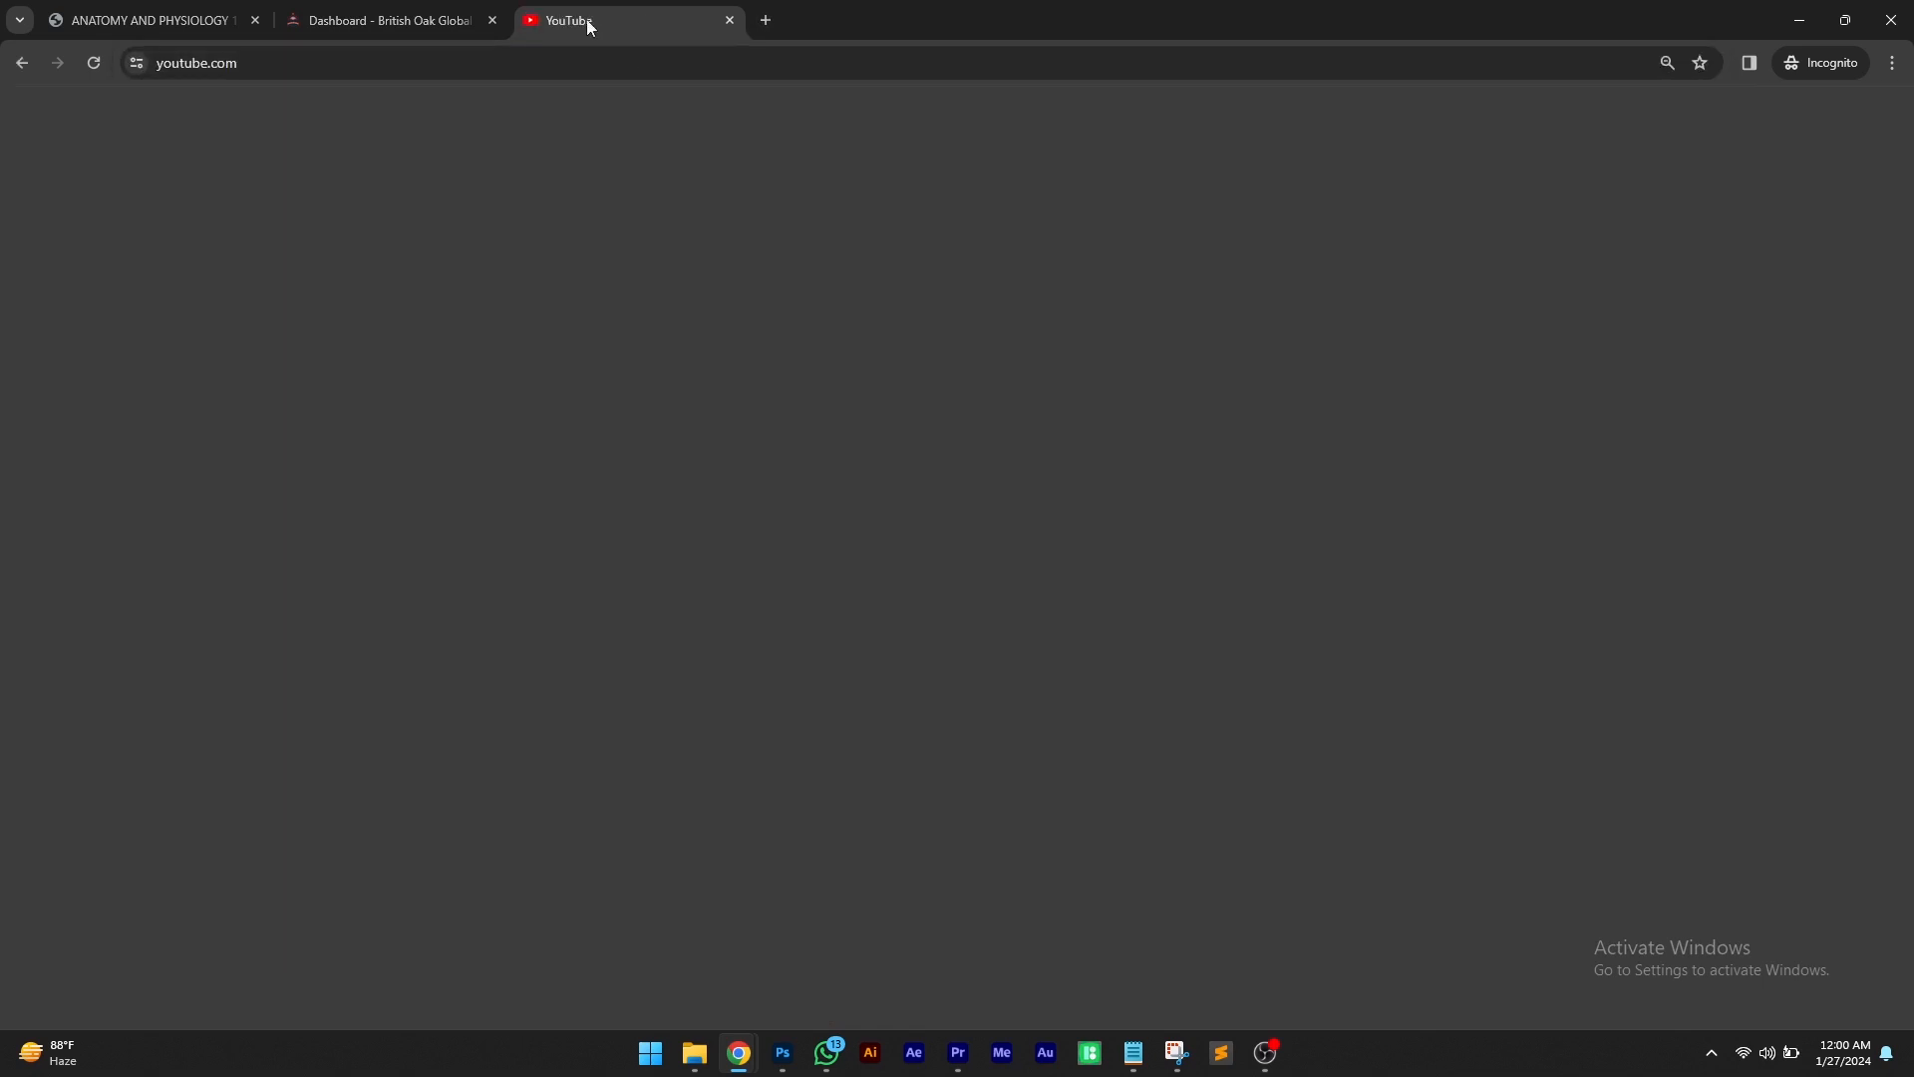
{"action": "left_click", "coordinate": [419, 14]}
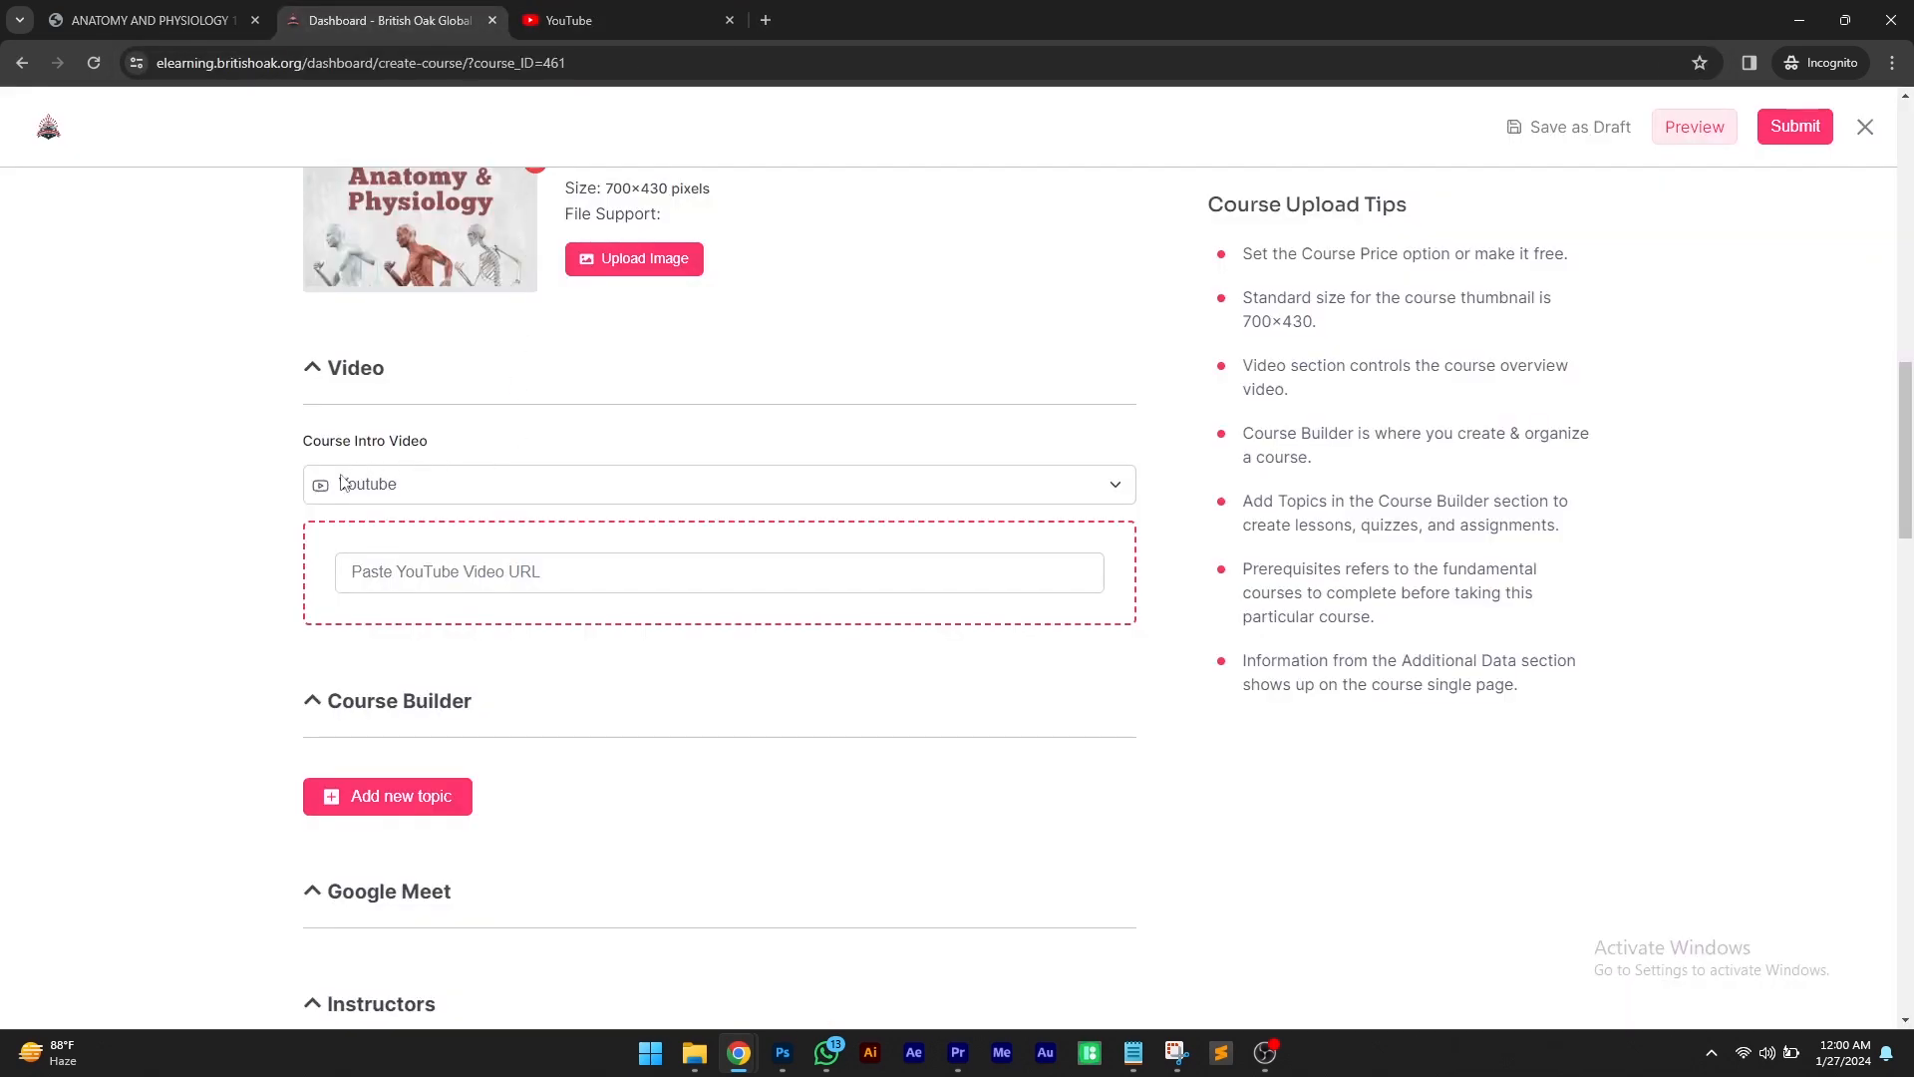
{"action": "left_click", "coordinate": [613, 8]}
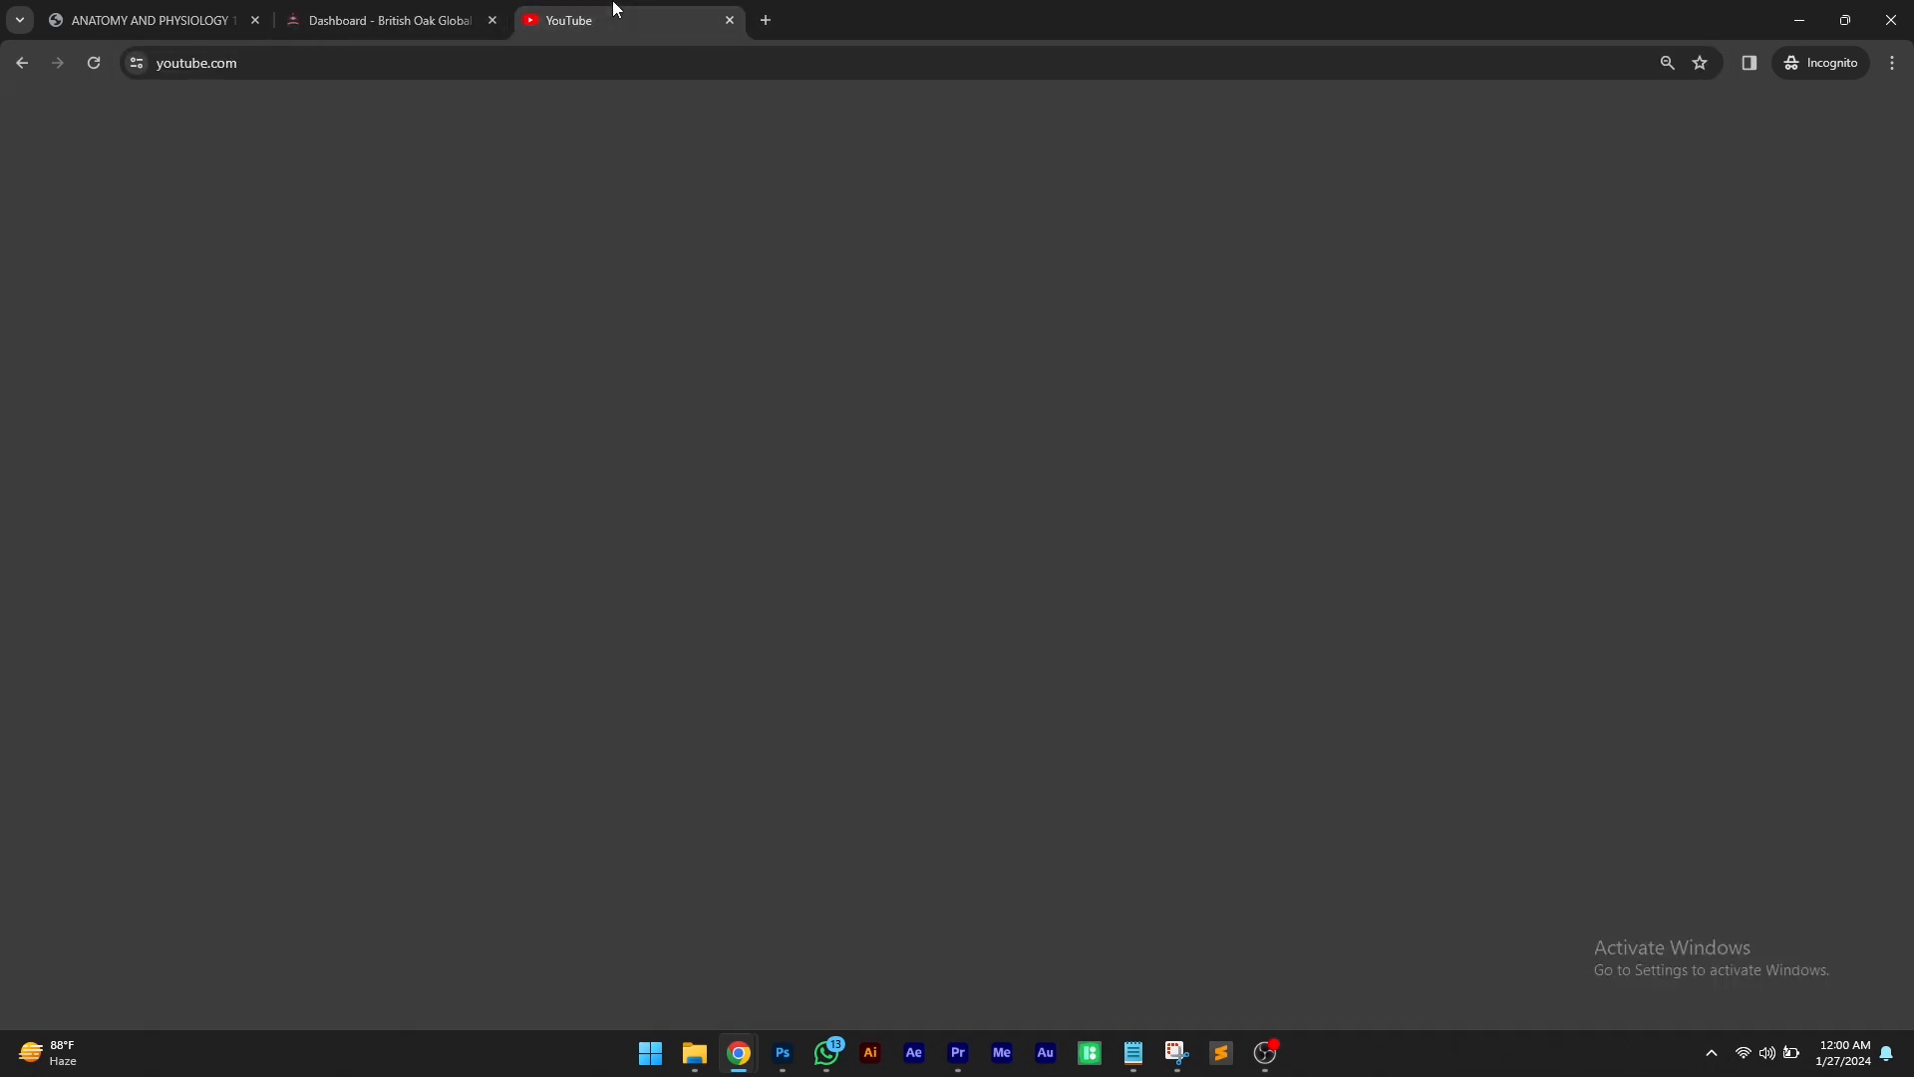
{"action": "type", "text": "intro"}
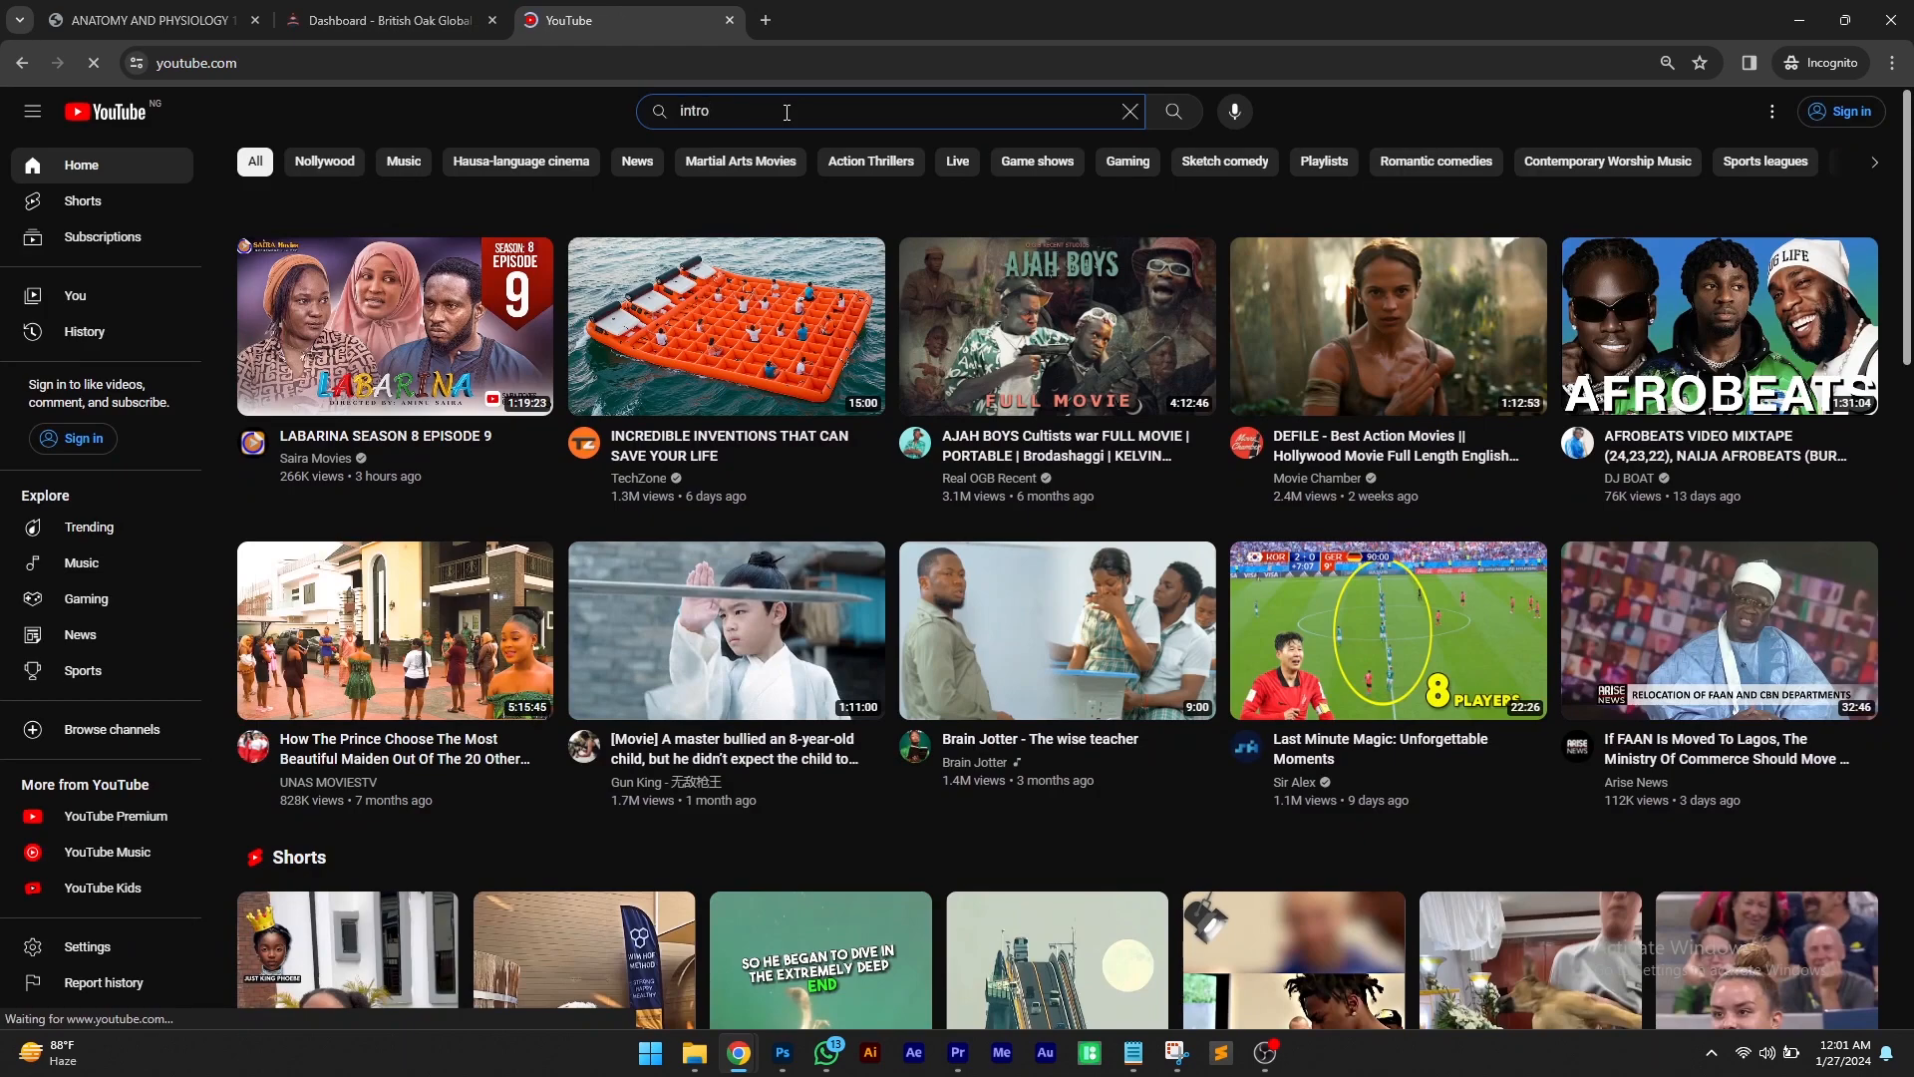
{"action": "type", "text": "duction to anatomy an"}
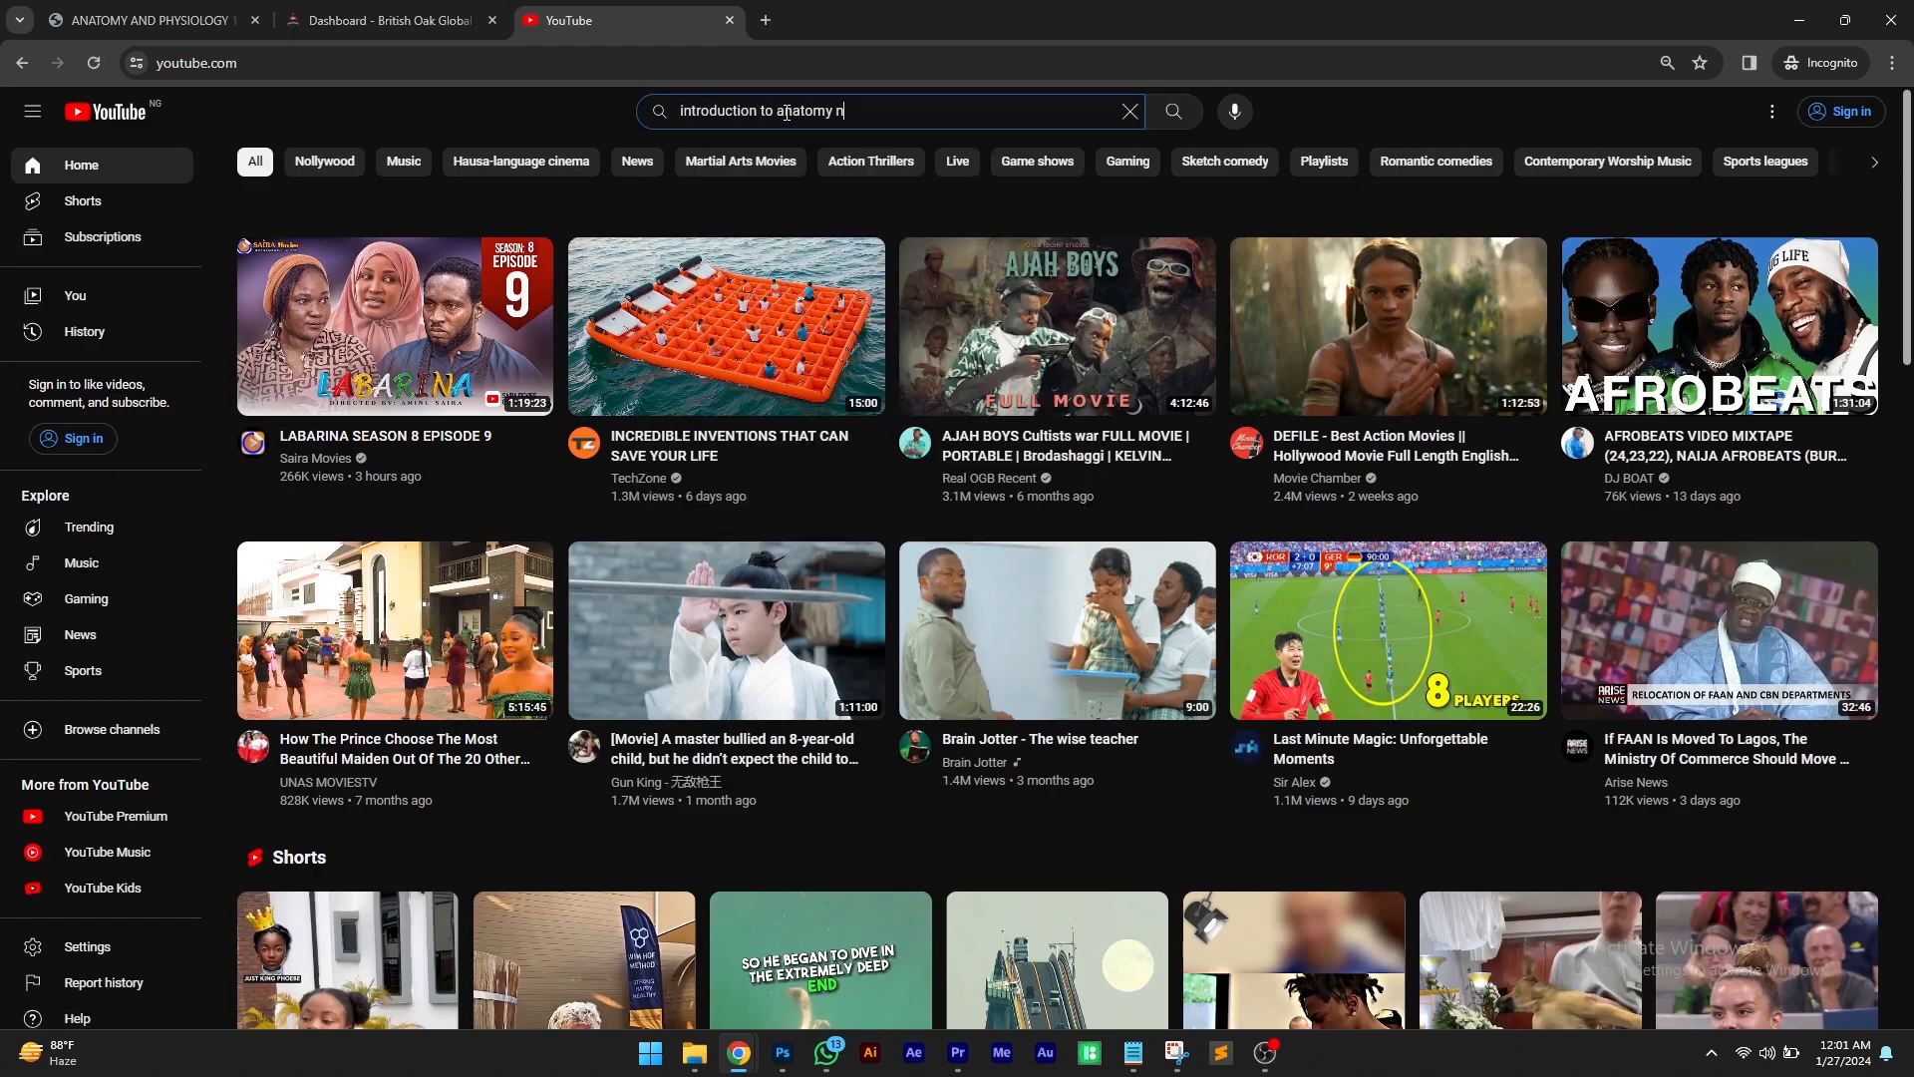
{"action": "type", "text": "d physiology"}
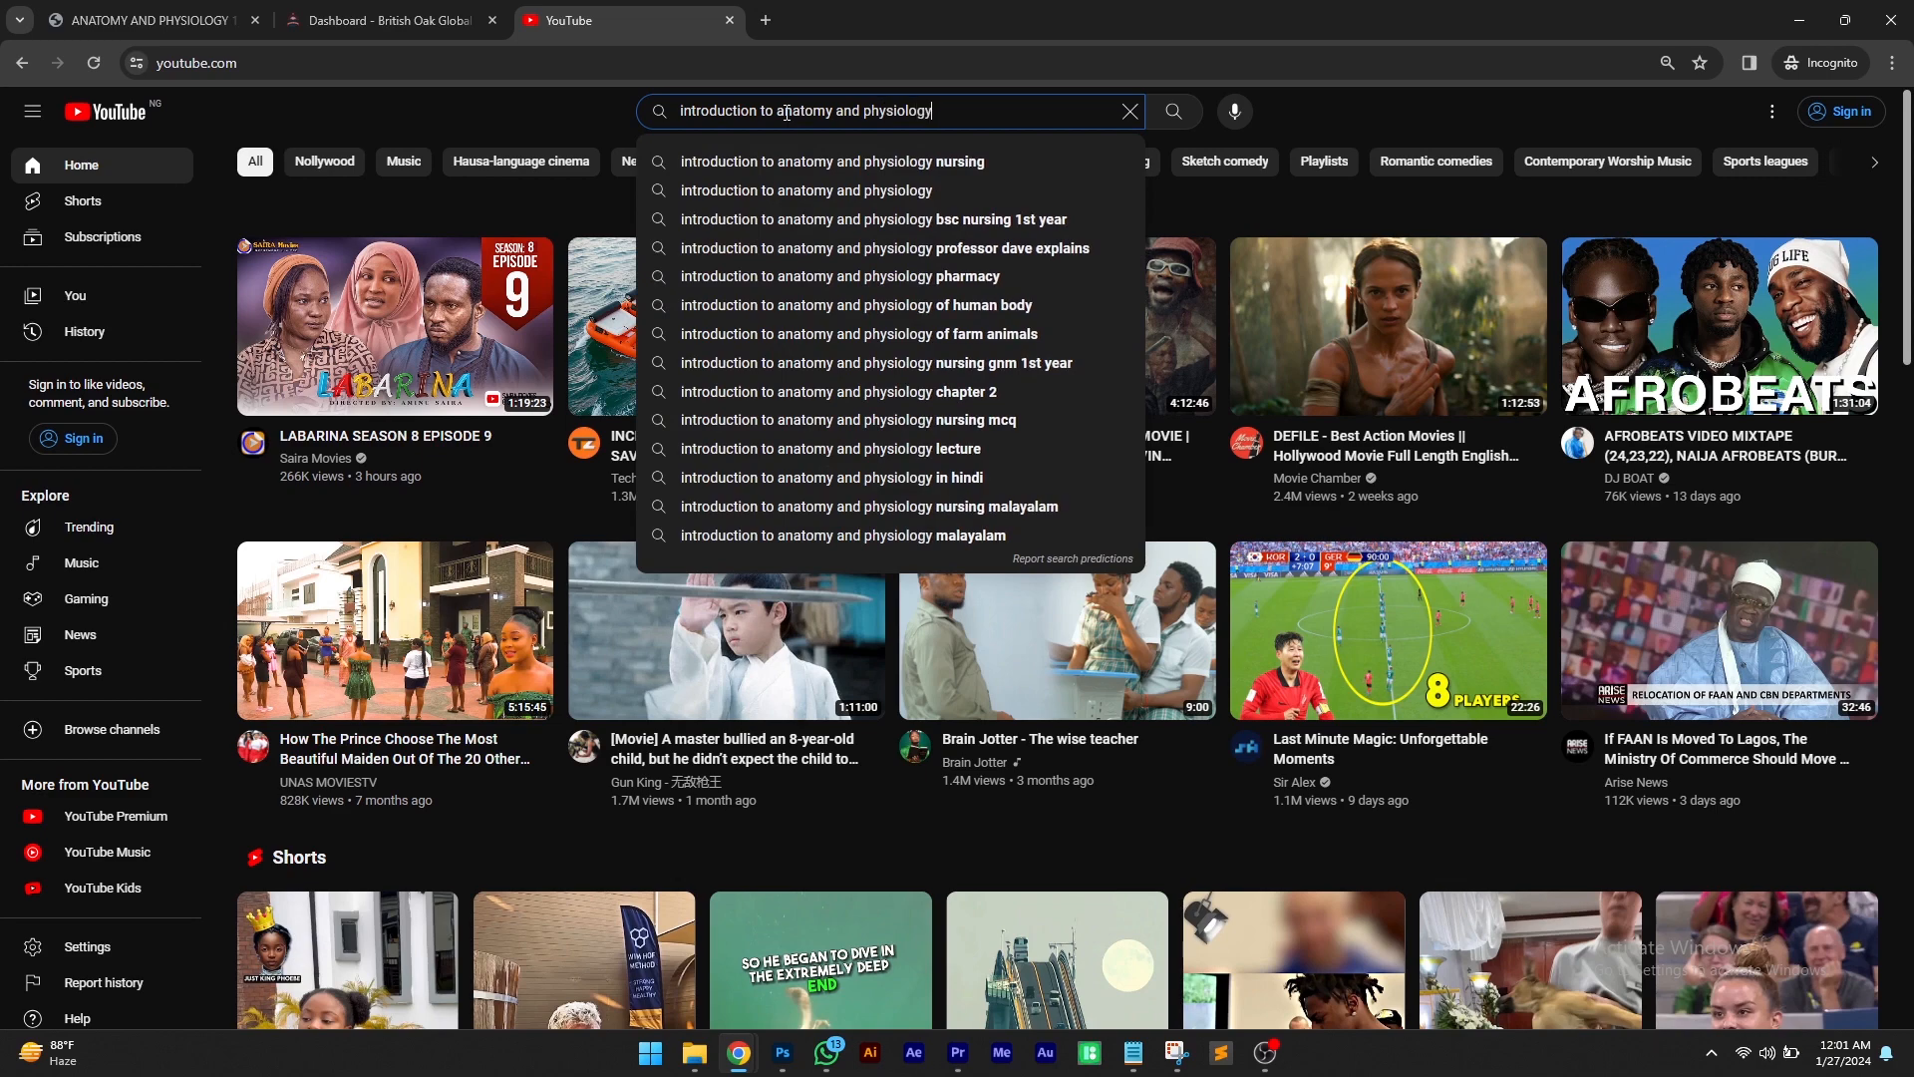
{"action": "key", "text": "Return"}
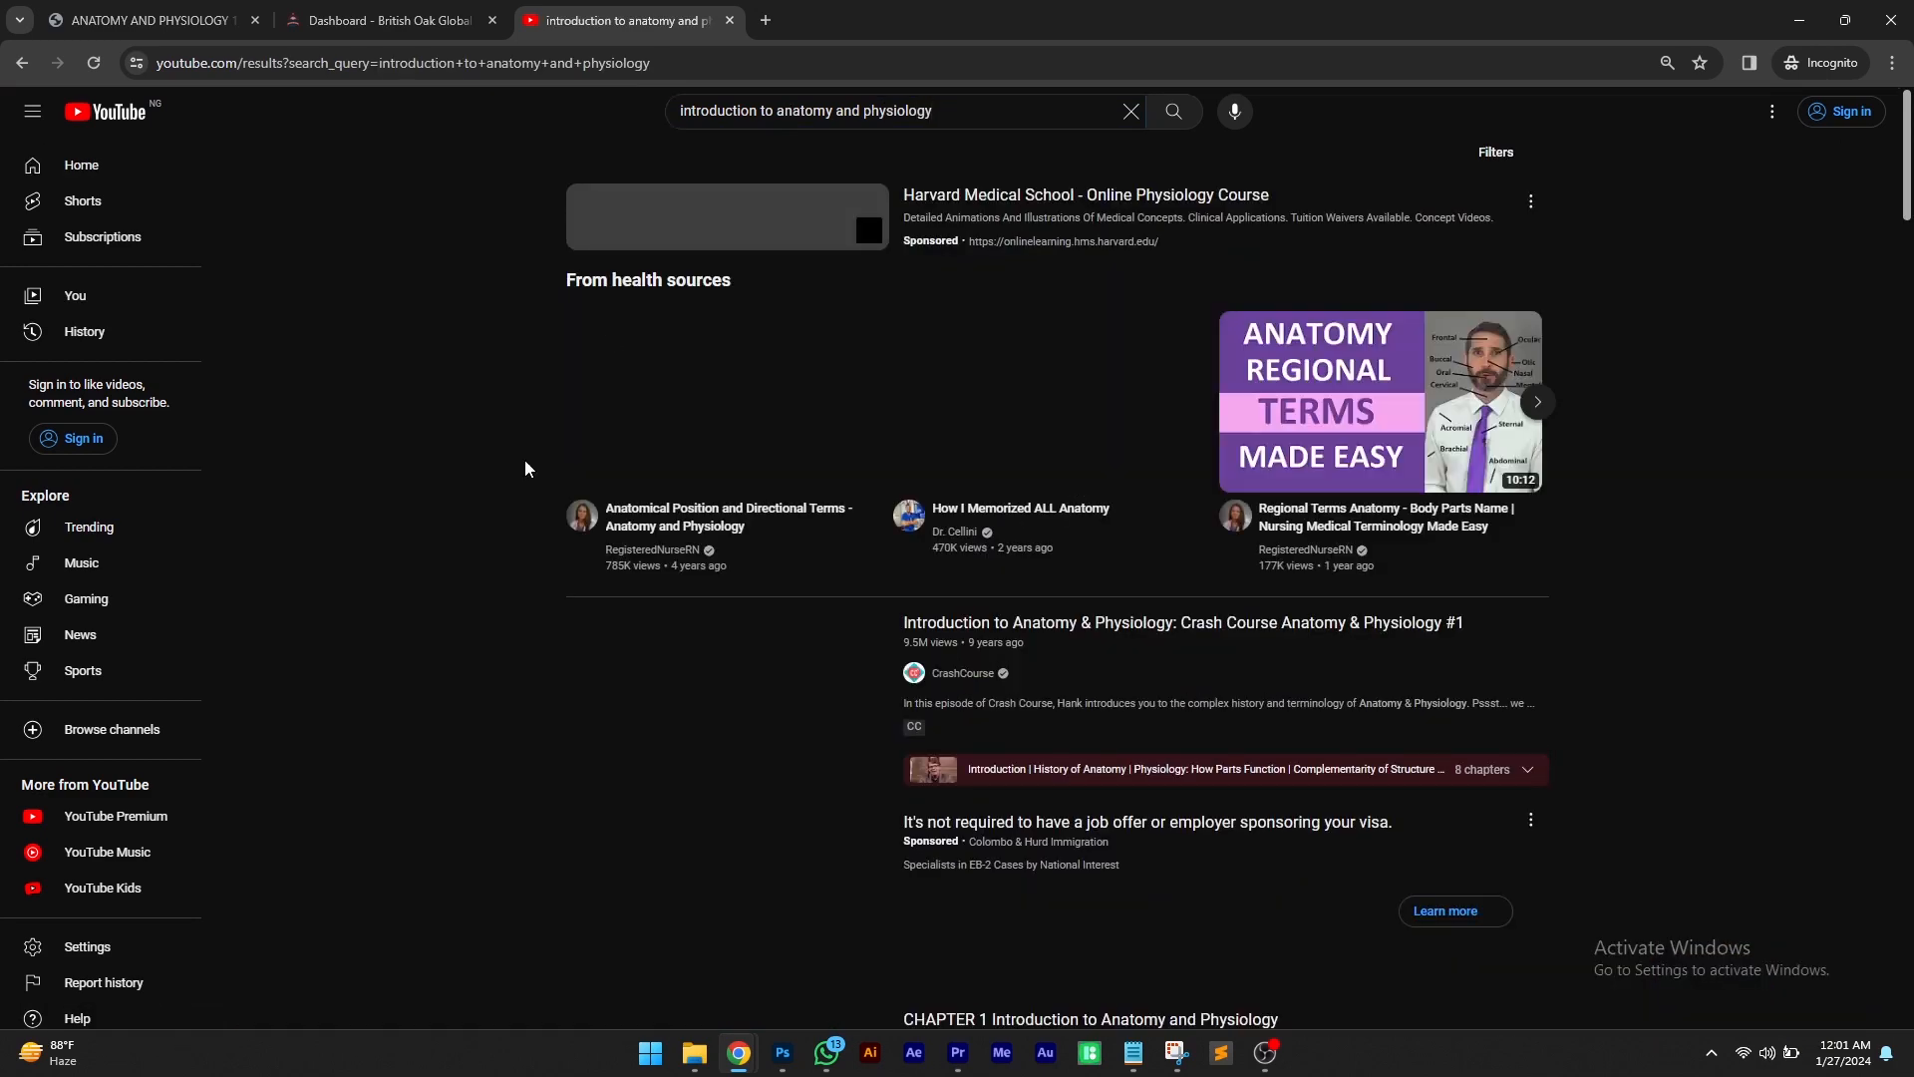
Copy the share link of the Crash Course video Introduction to Anatomy & Physiology
{"action": "scroll", "coordinate": [1420, 343], "scroll_direction": "down", "scroll_amount": 3}
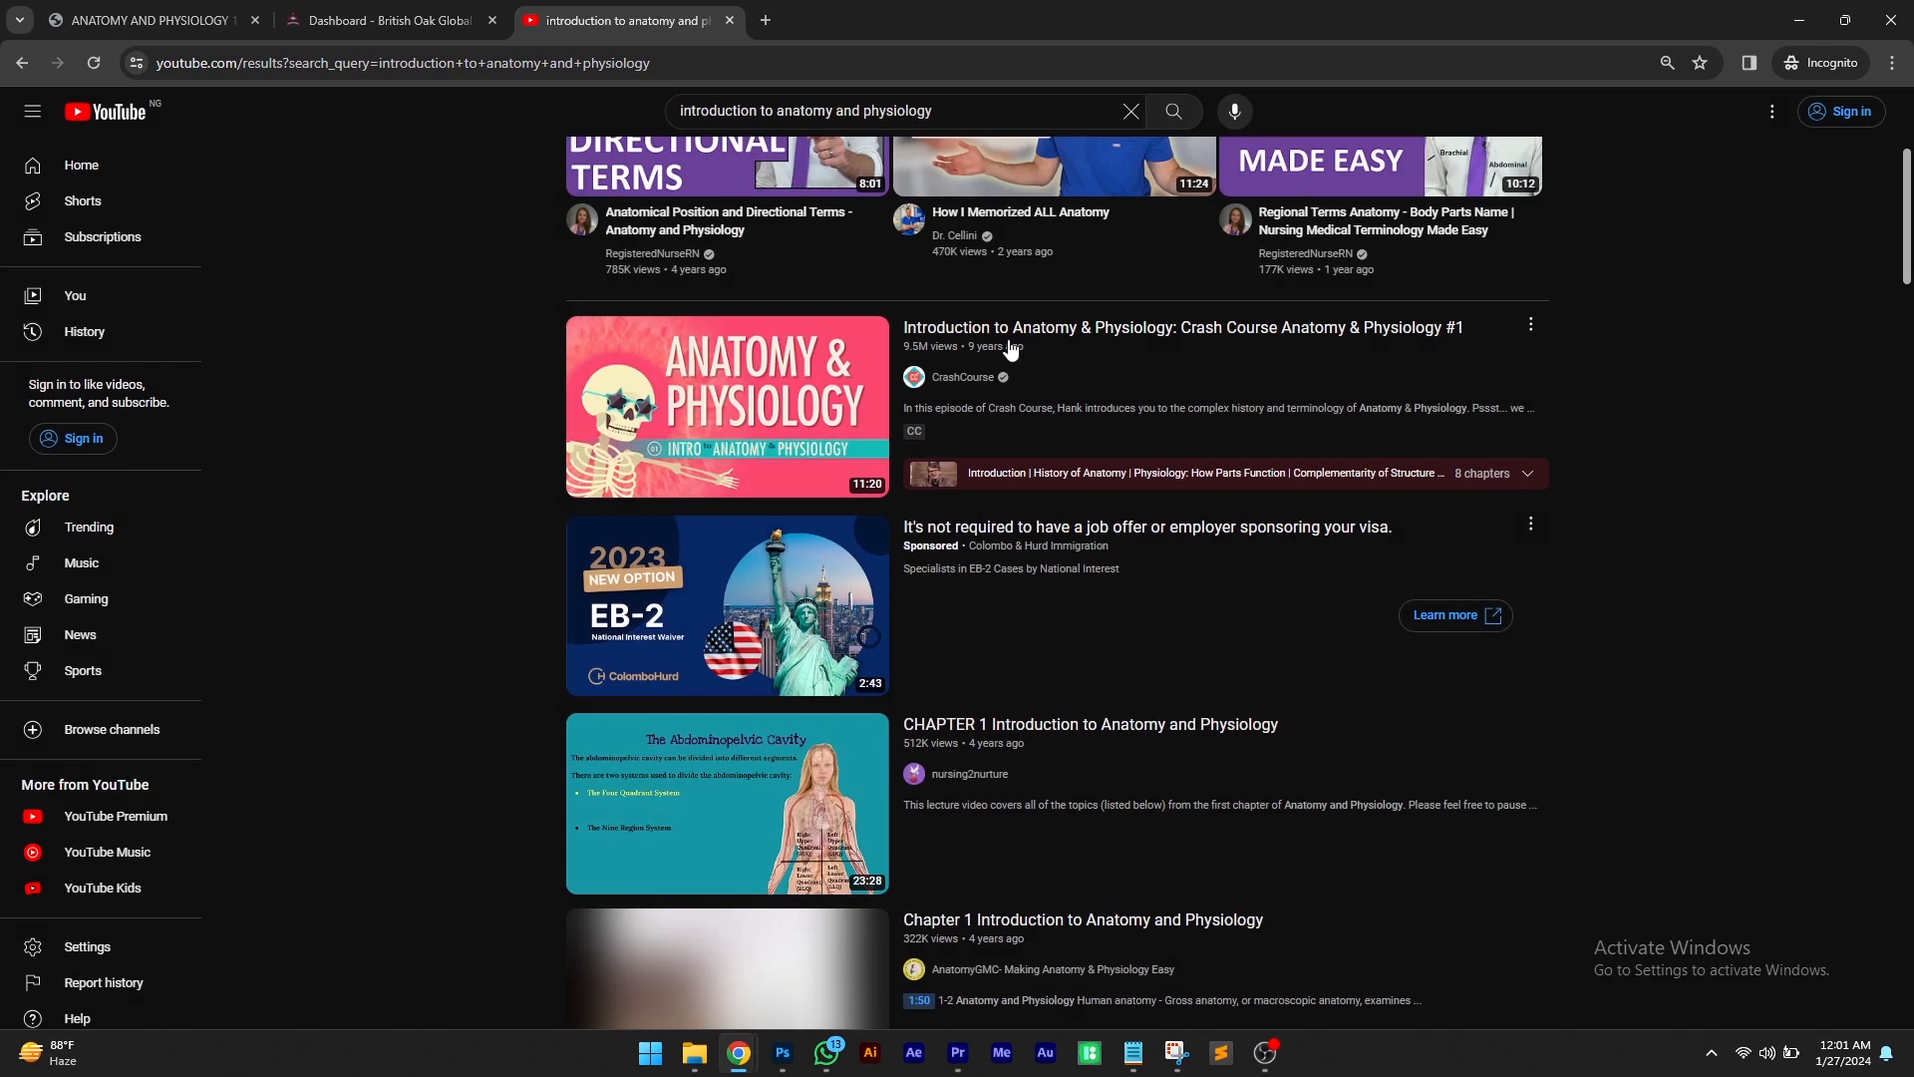
{"action": "right_click", "coordinate": [1008, 341]}
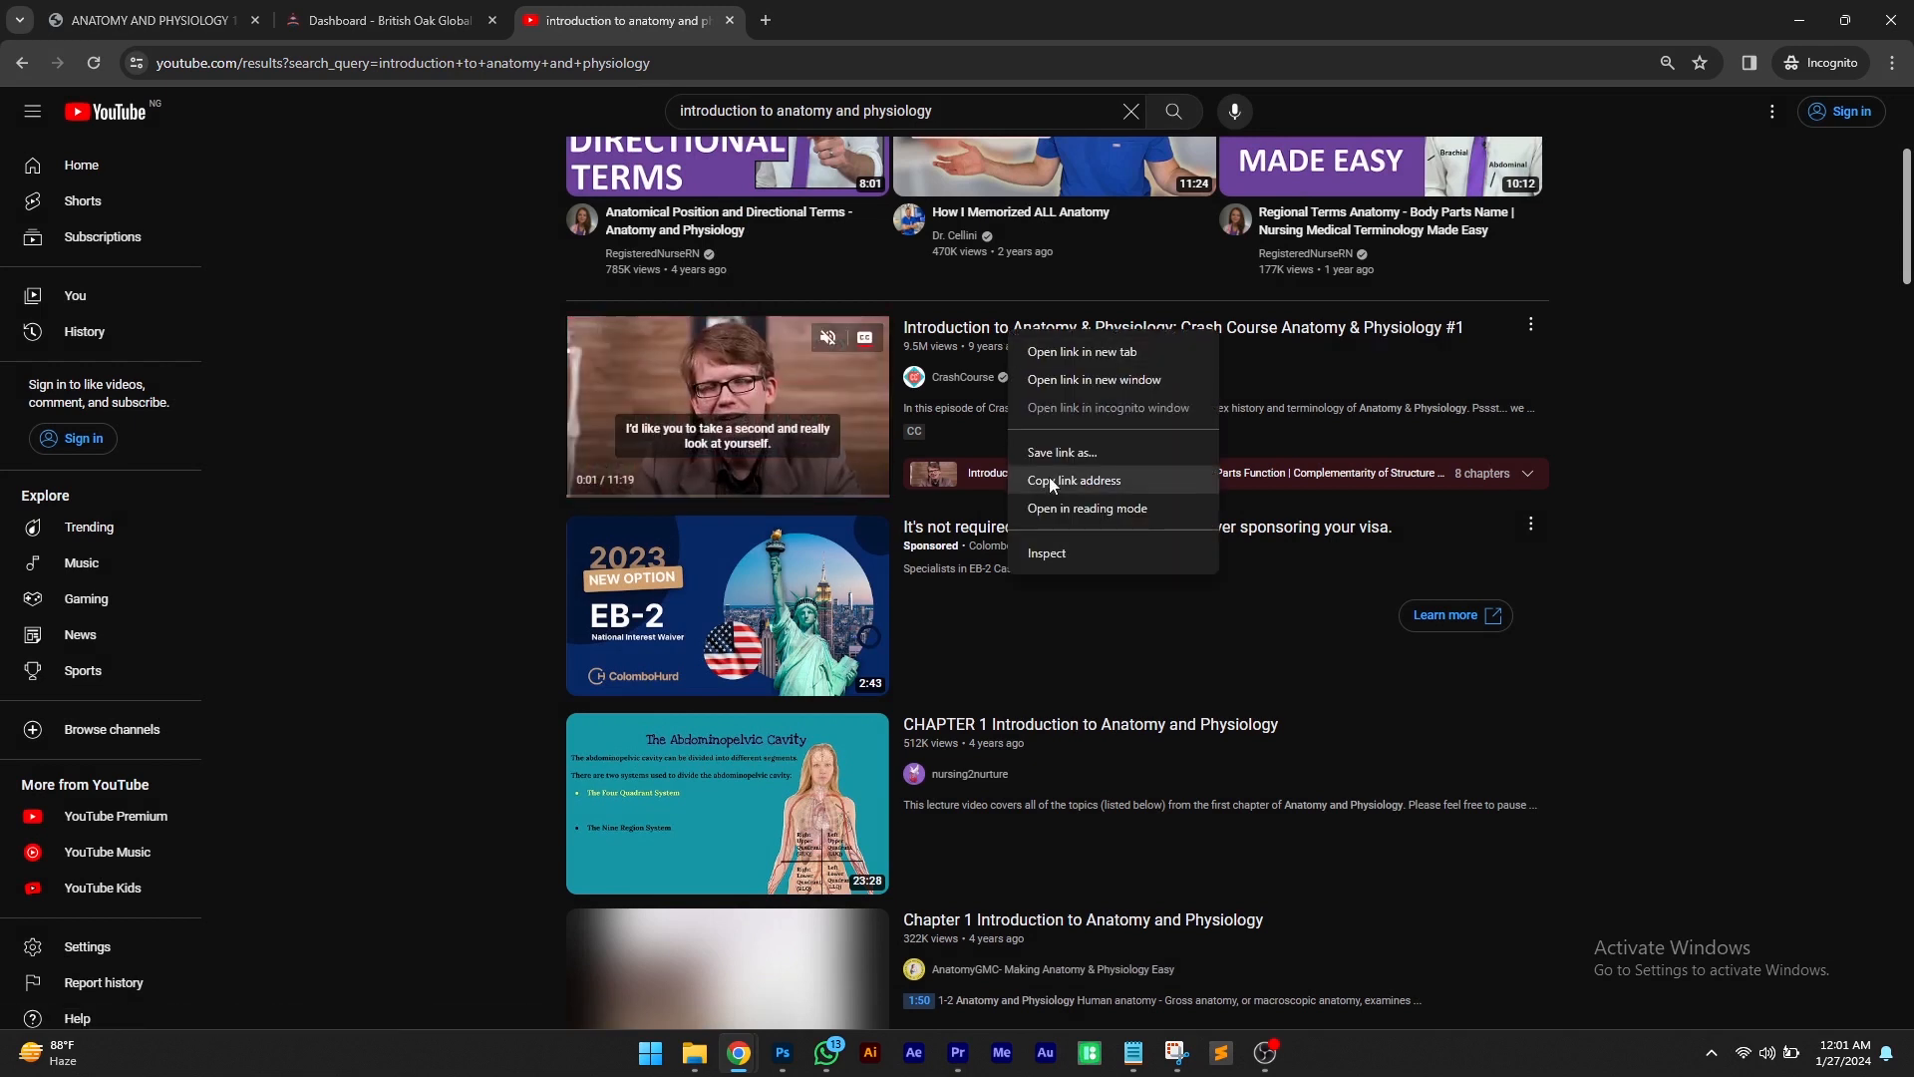
{"action": "left_click", "coordinate": [1531, 325]}
{"action": "left_click", "coordinate": [1531, 325]}
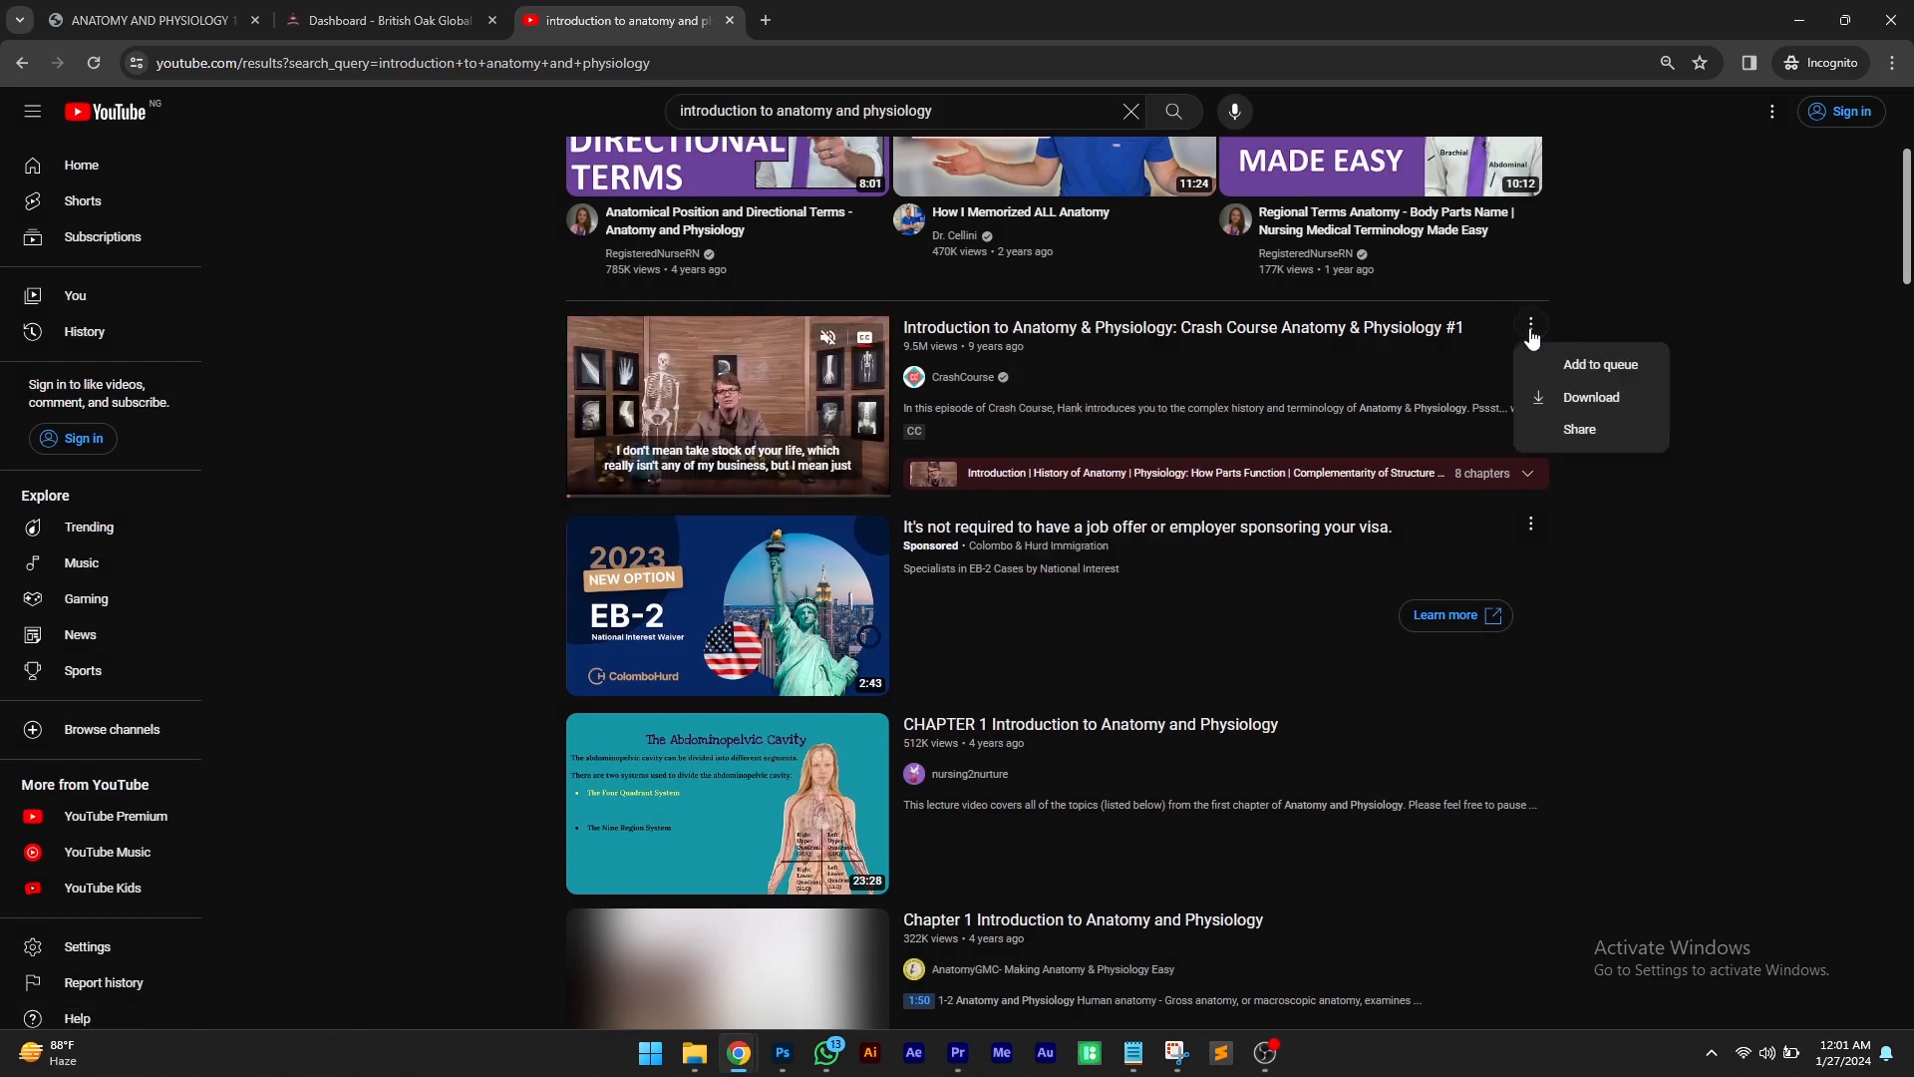
{"action": "left_click", "coordinate": [1530, 325]}
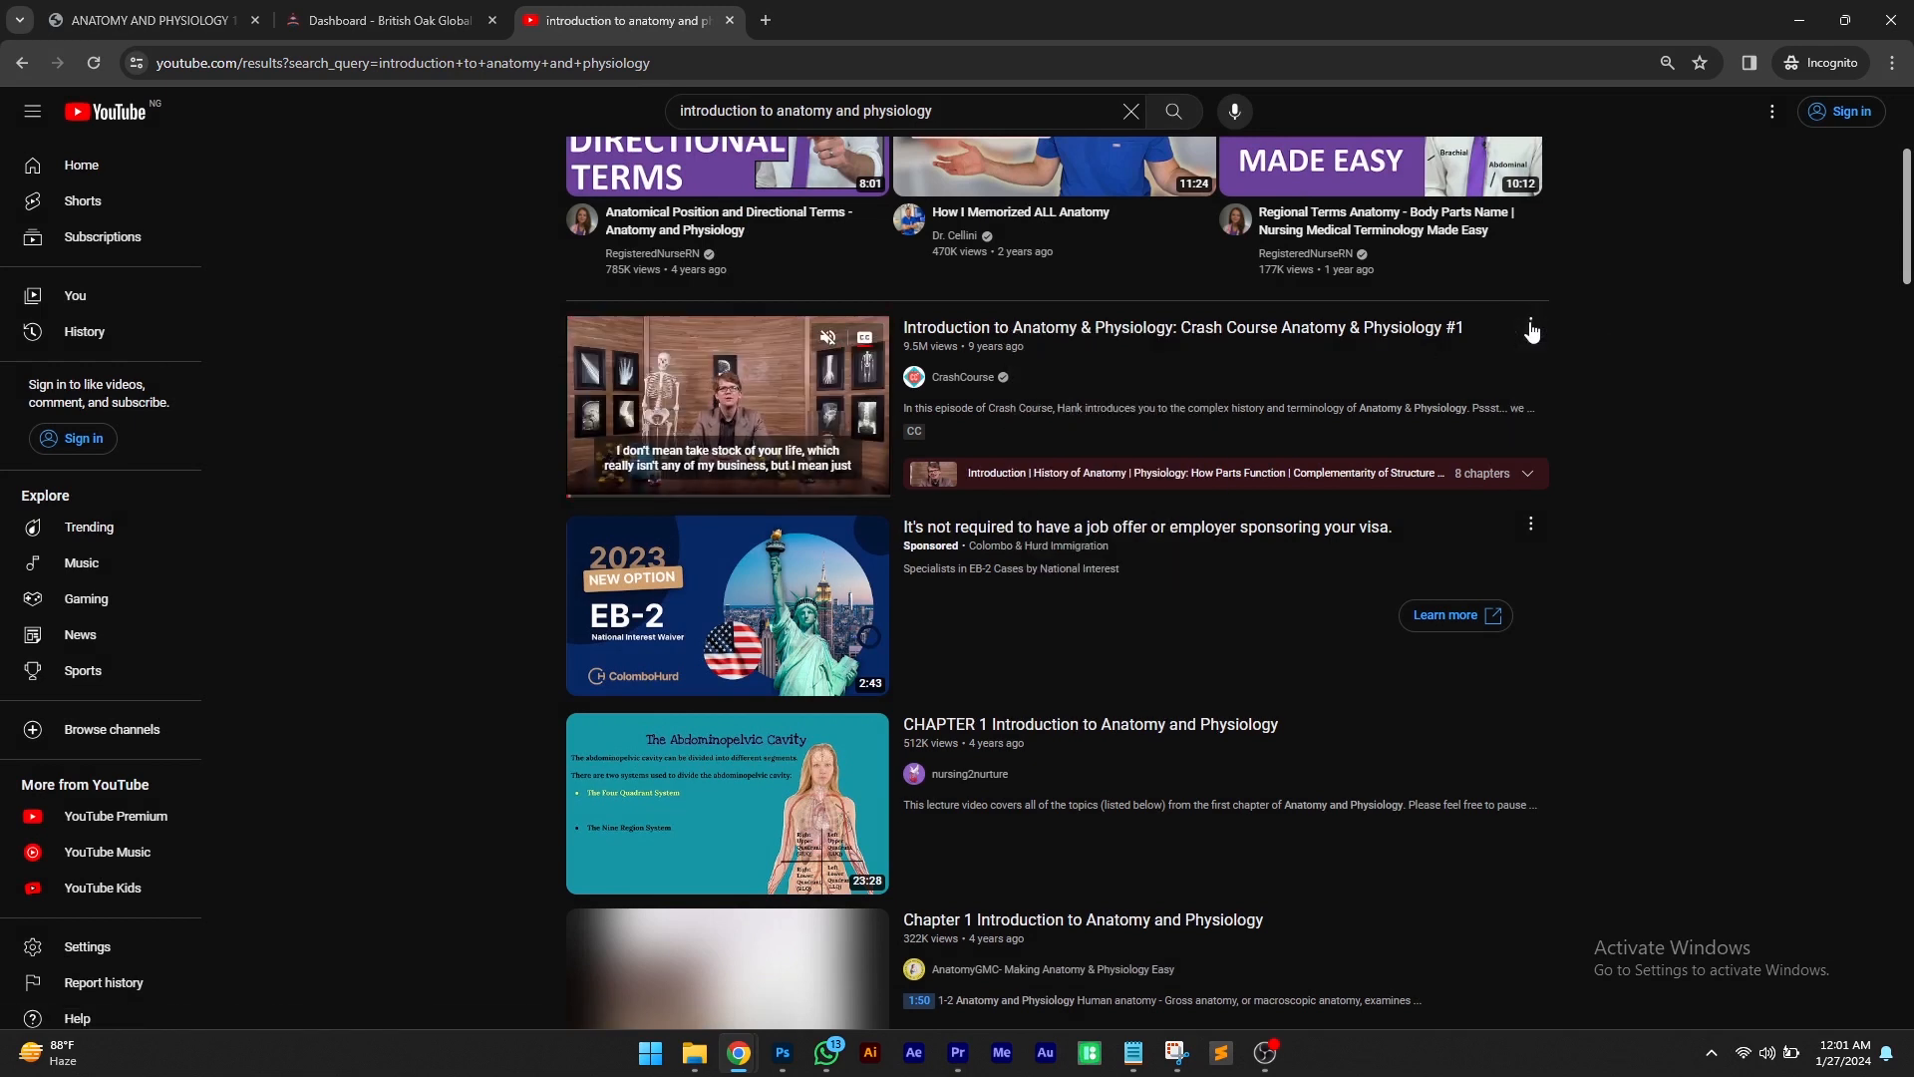
{"action": "left_click", "coordinate": [1531, 325]}
{"action": "left_click", "coordinate": [1572, 431]}
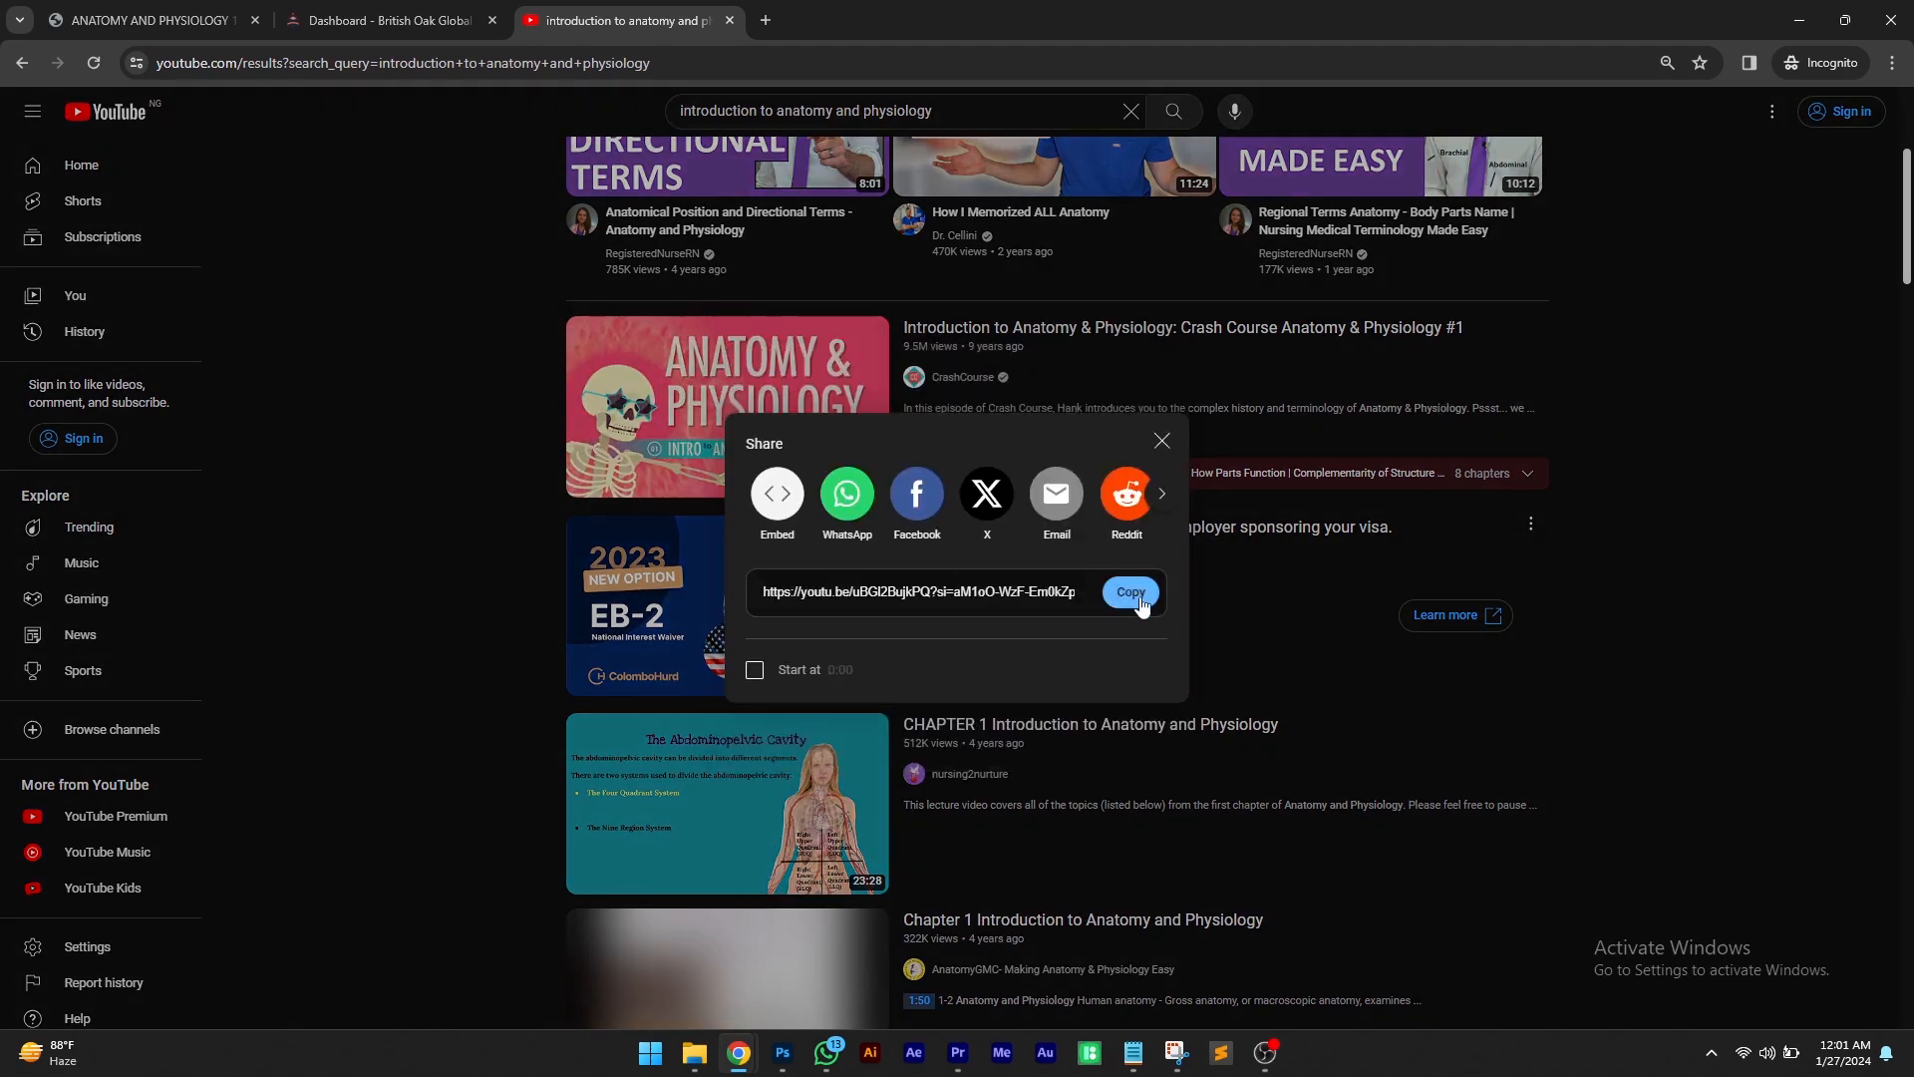
{"action": "left_click", "coordinate": [1131, 592]}
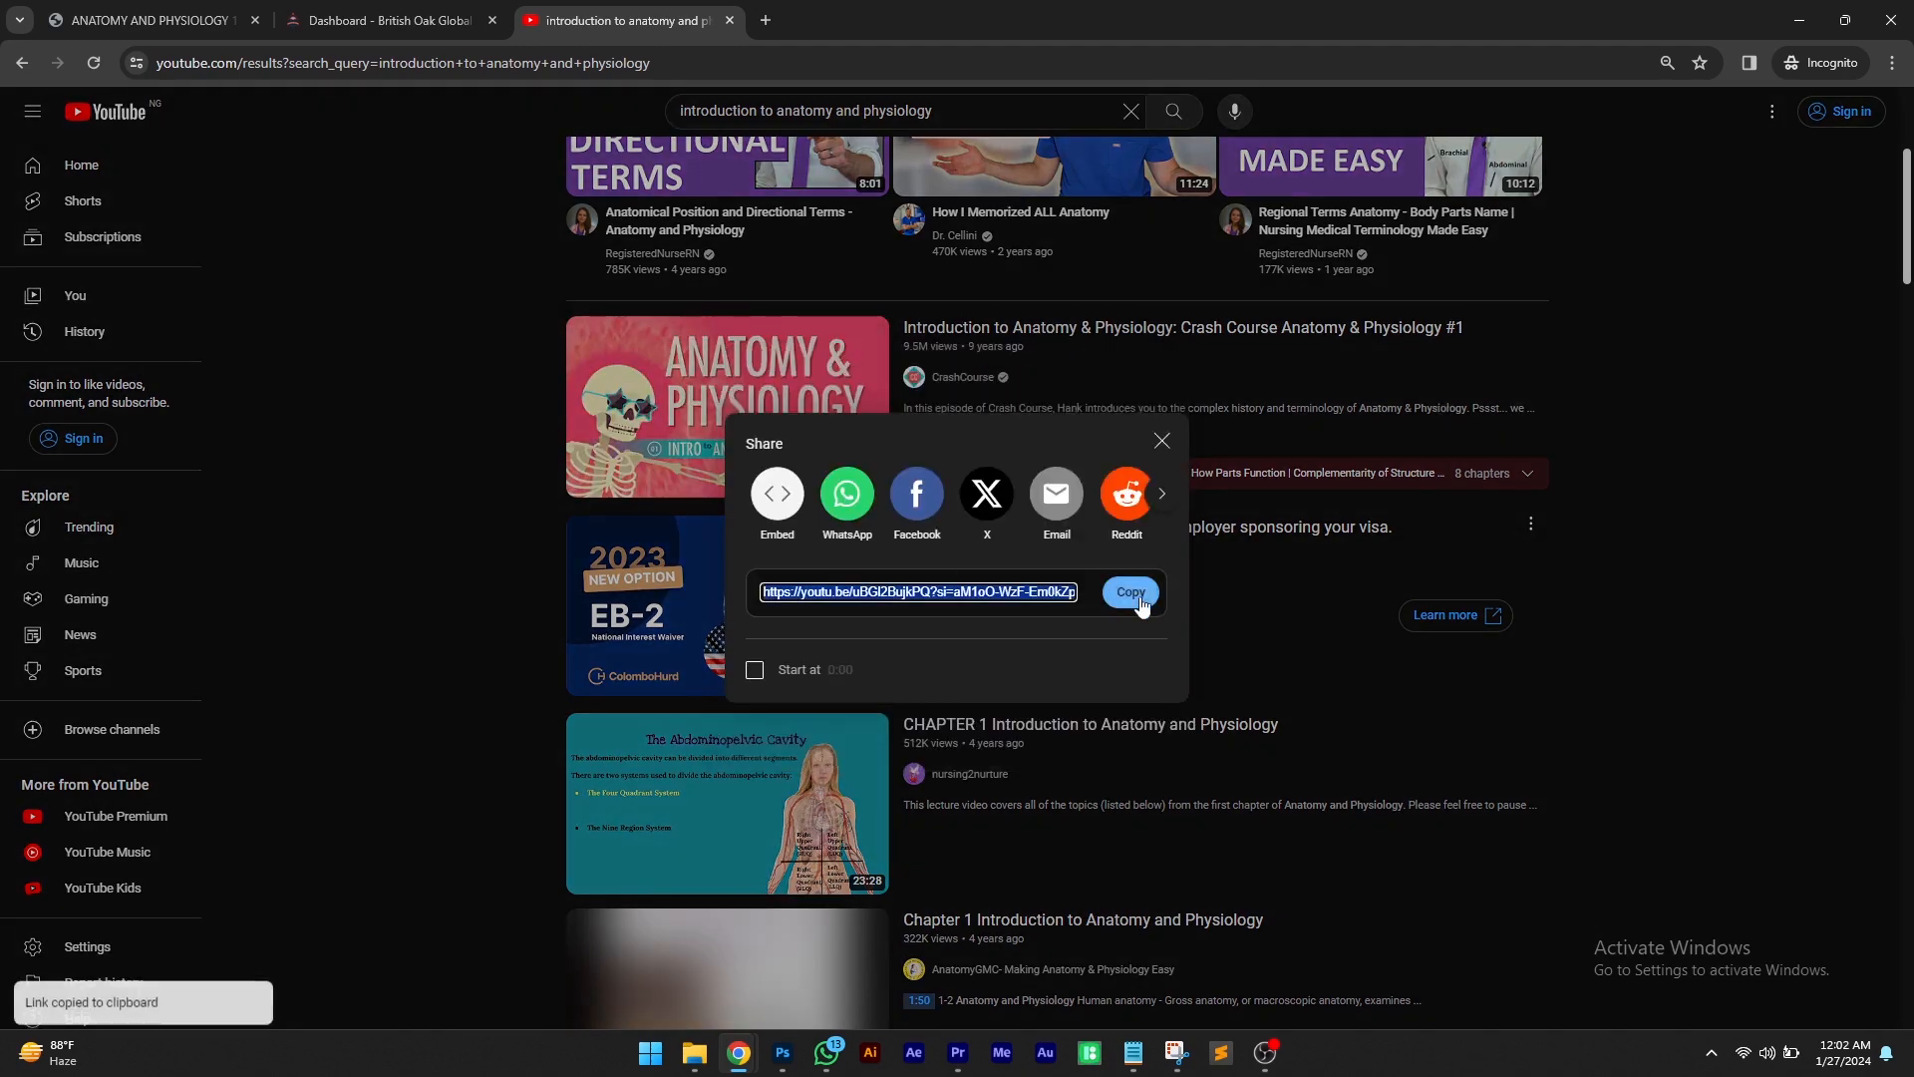
Paste the copied YouTube link into the course intro video URL field
{"action": "left_click", "coordinate": [389, 20]}
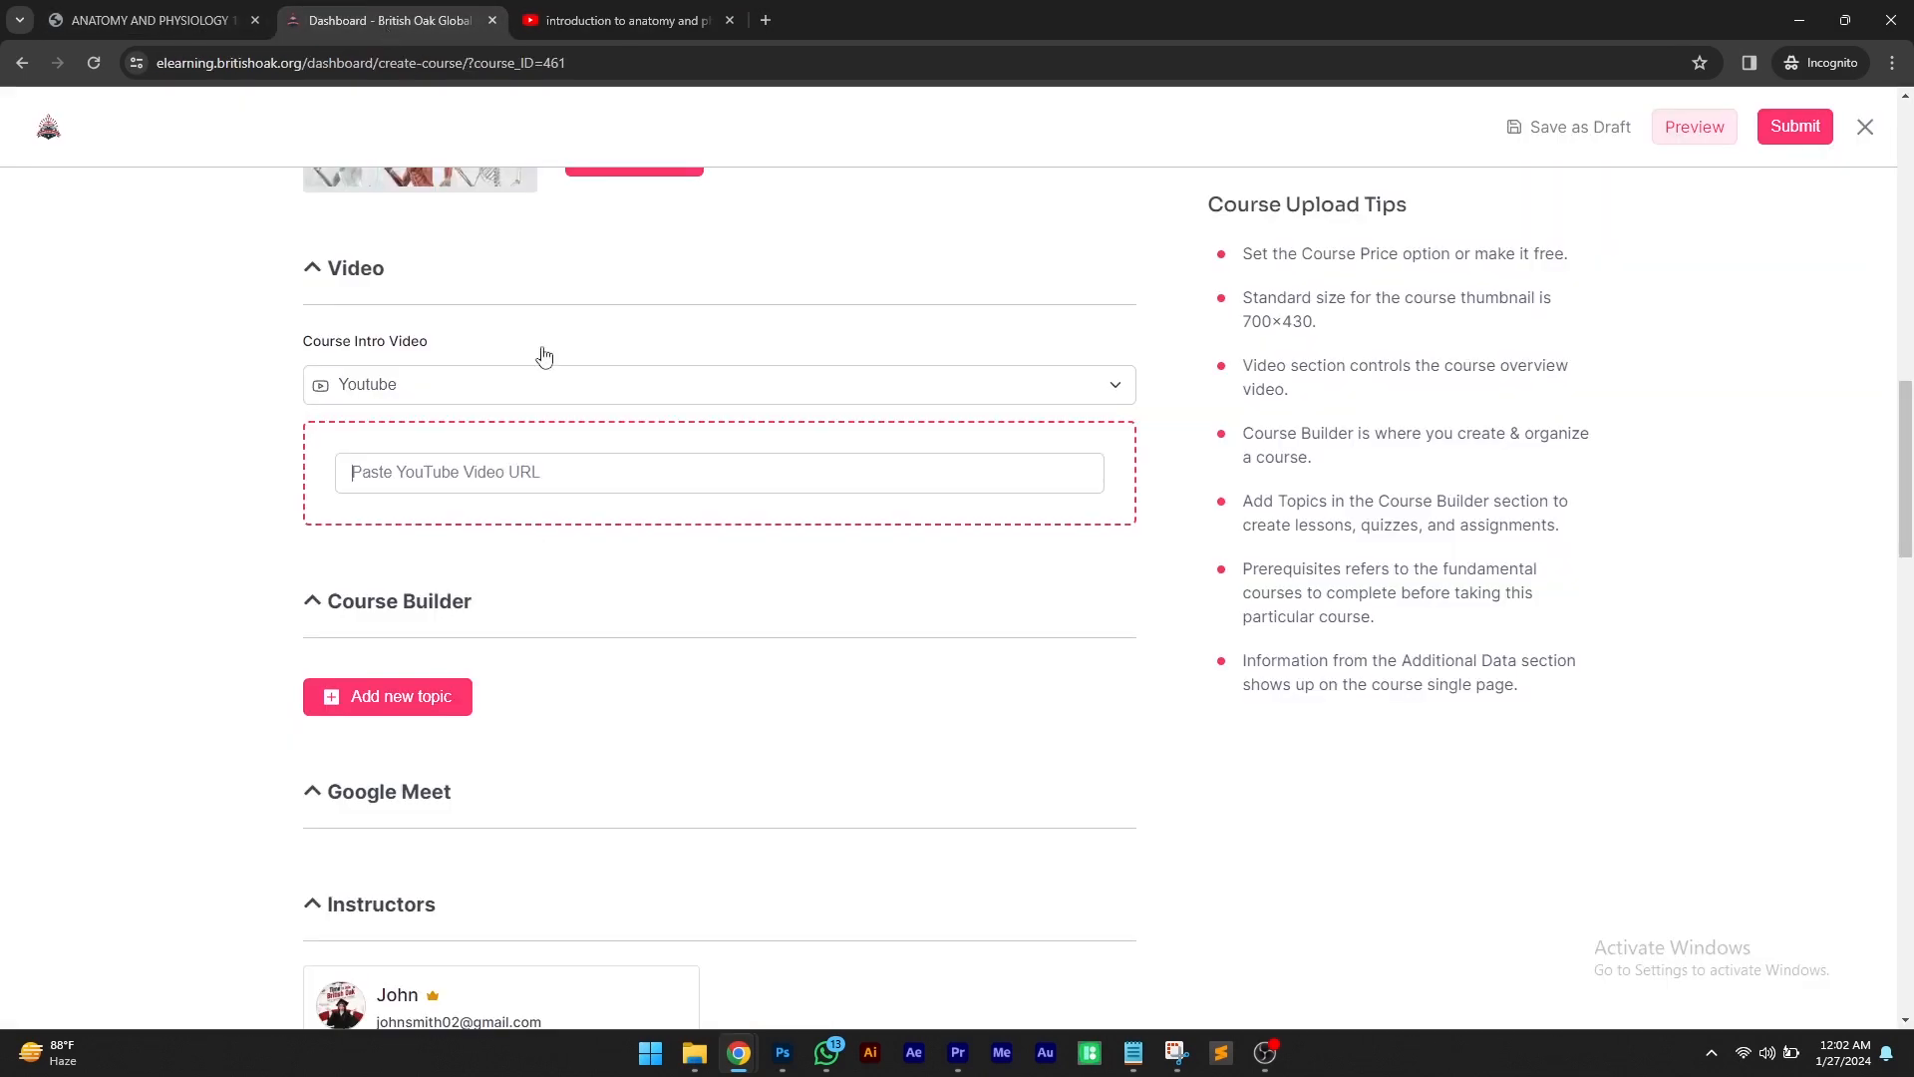
{"action": "right_click", "coordinate": [534, 470]}
{"action": "left_click", "coordinate": [590, 654]}
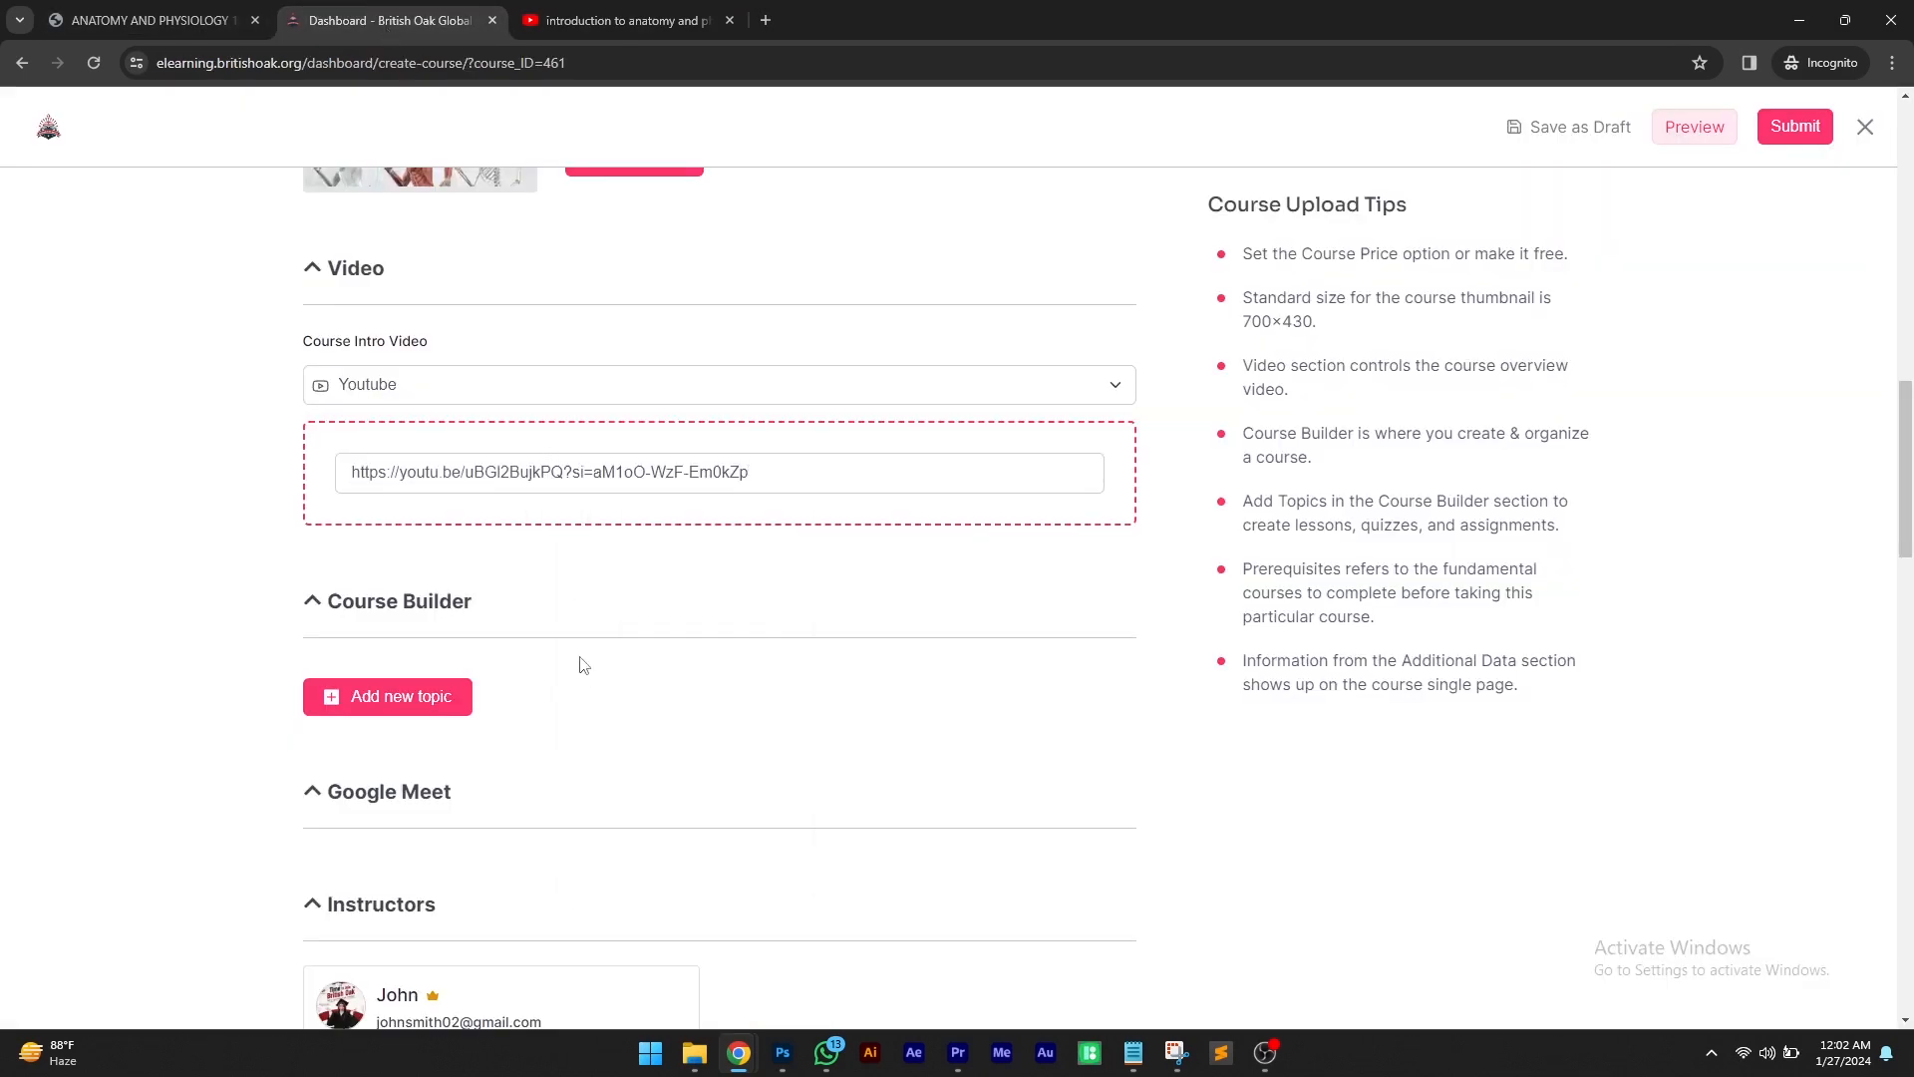
Start a new Course Builder topic and copy the heading INTRODUCTION OF ANATOMY AND PHYSIOLOGY from the course PDF
{"action": "scroll", "coordinate": [638, 510], "scroll_direction": "down", "scroll_amount": 1}
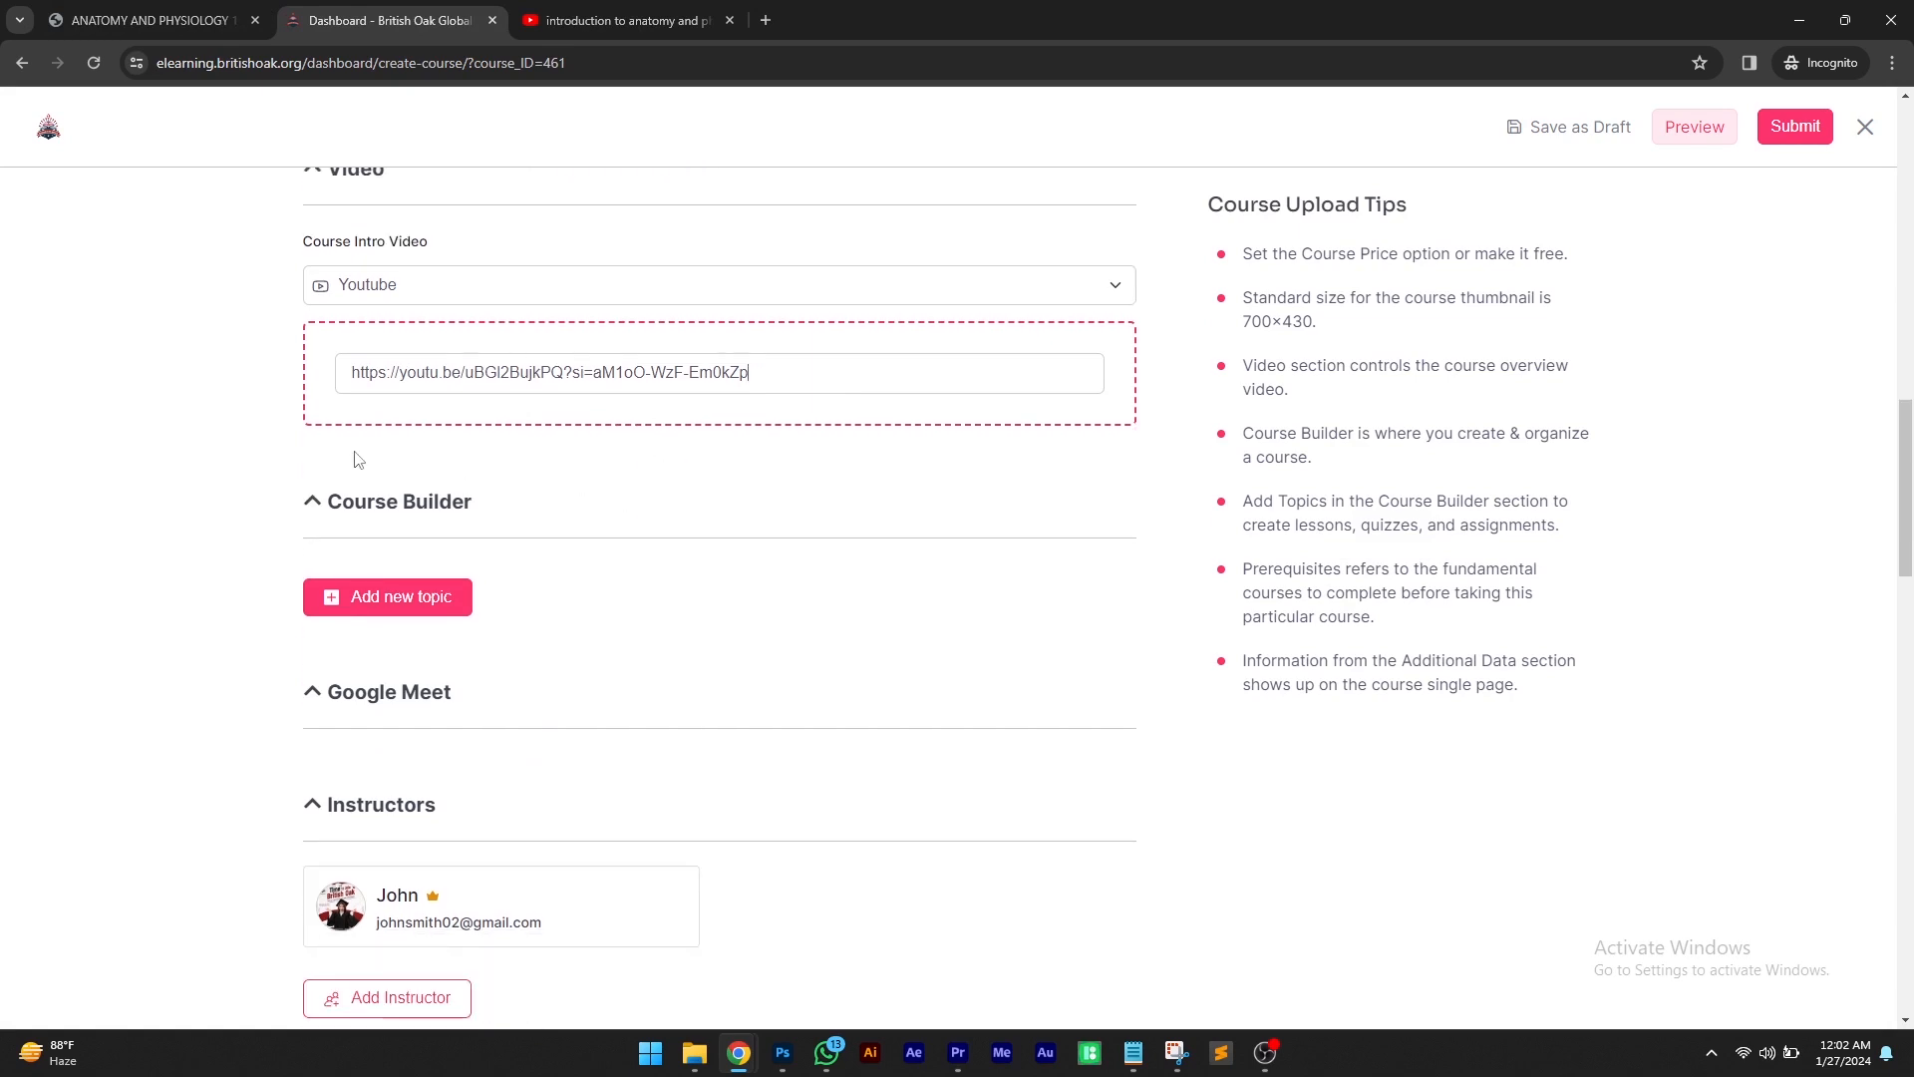
{"action": "left_click", "coordinate": [375, 603]}
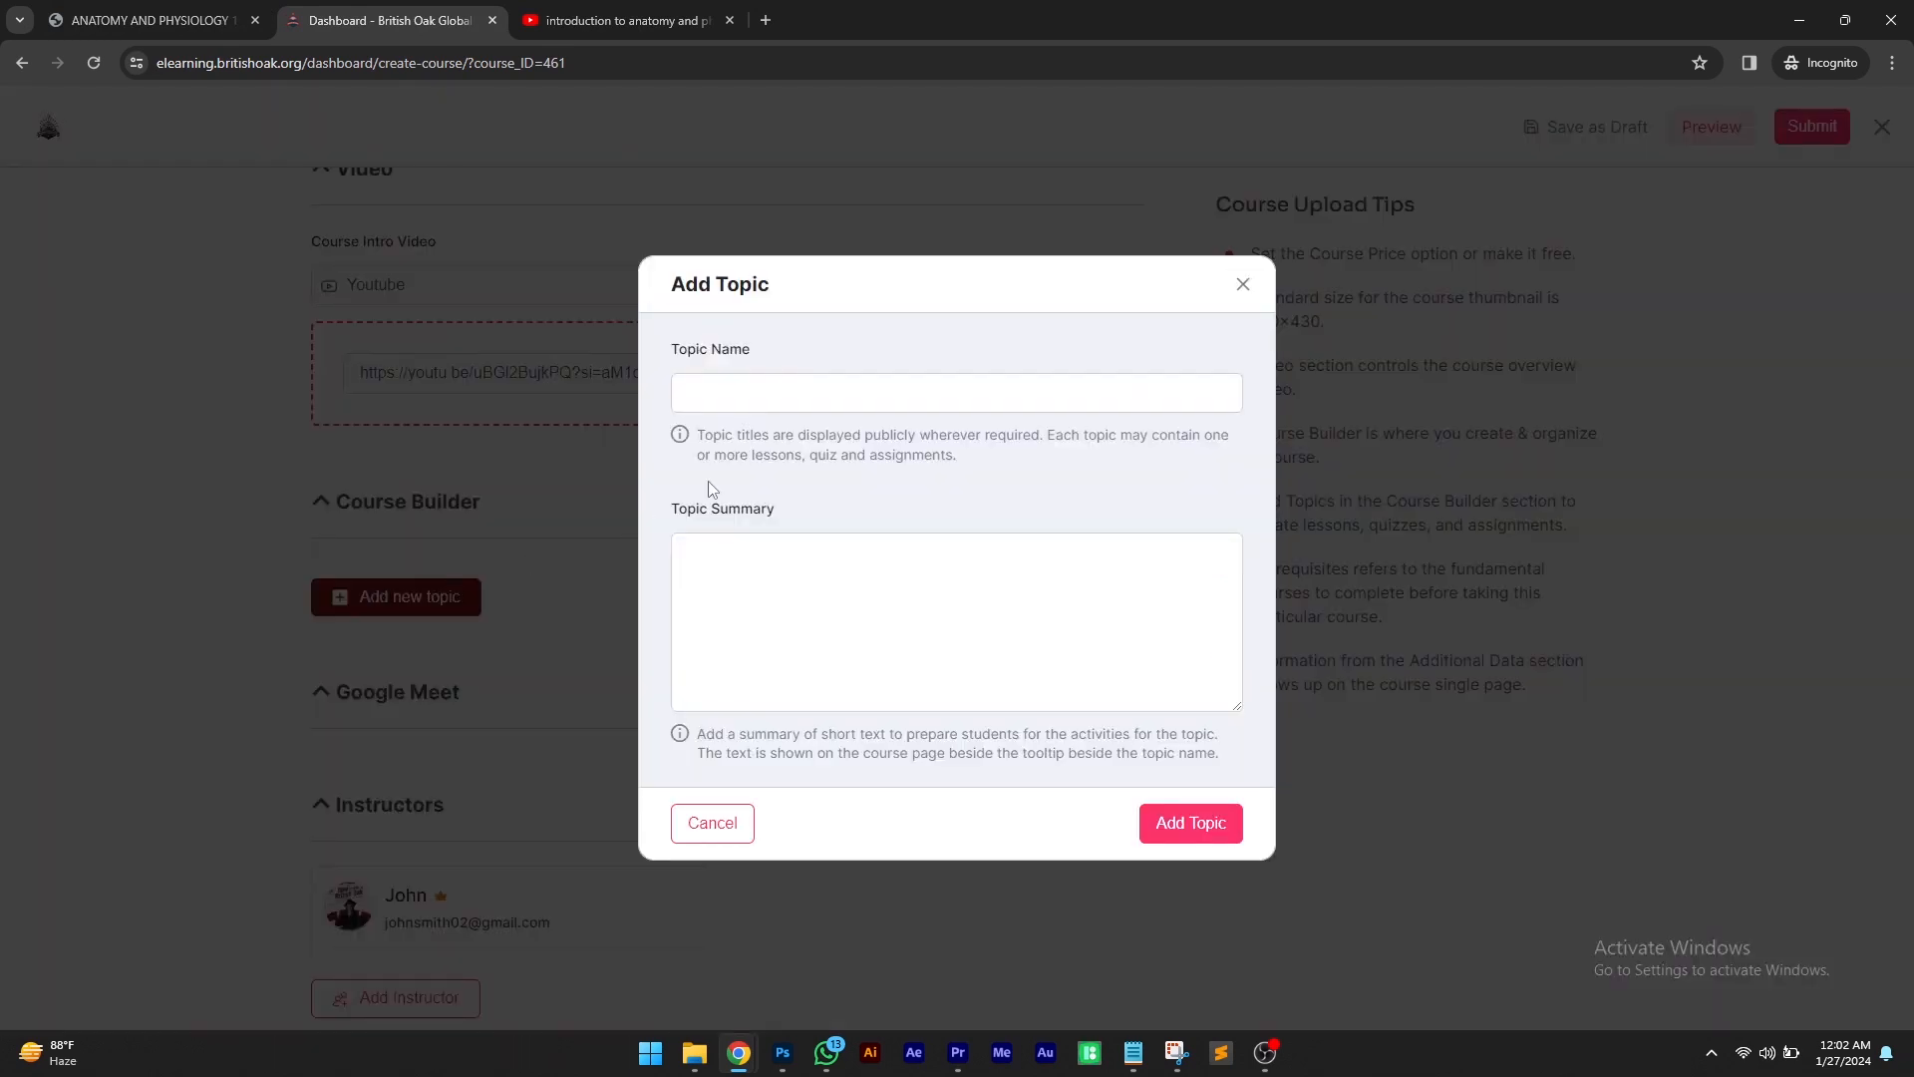
{"action": "left_click", "coordinate": [152, 12]}
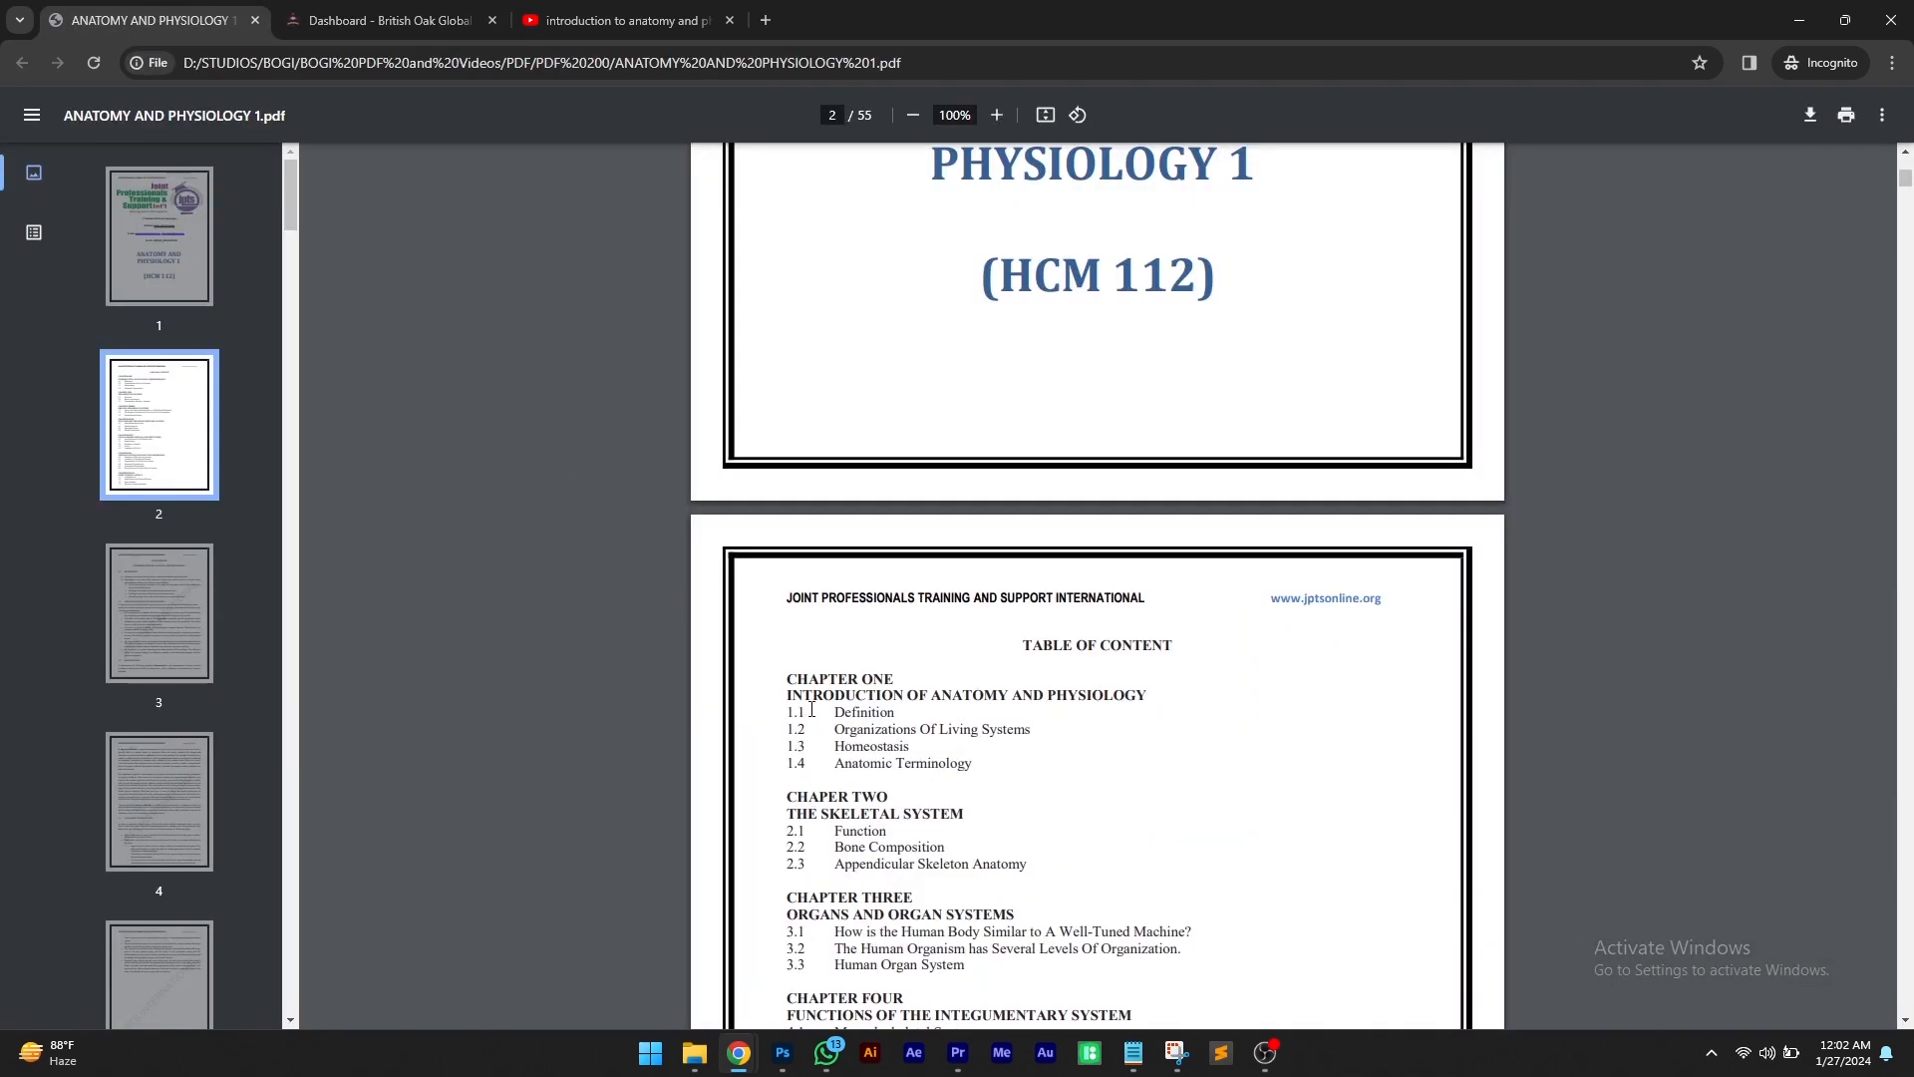
{"action": "left_click_drag", "start_coordinate": [788, 695], "coordinate": [1149, 701]}
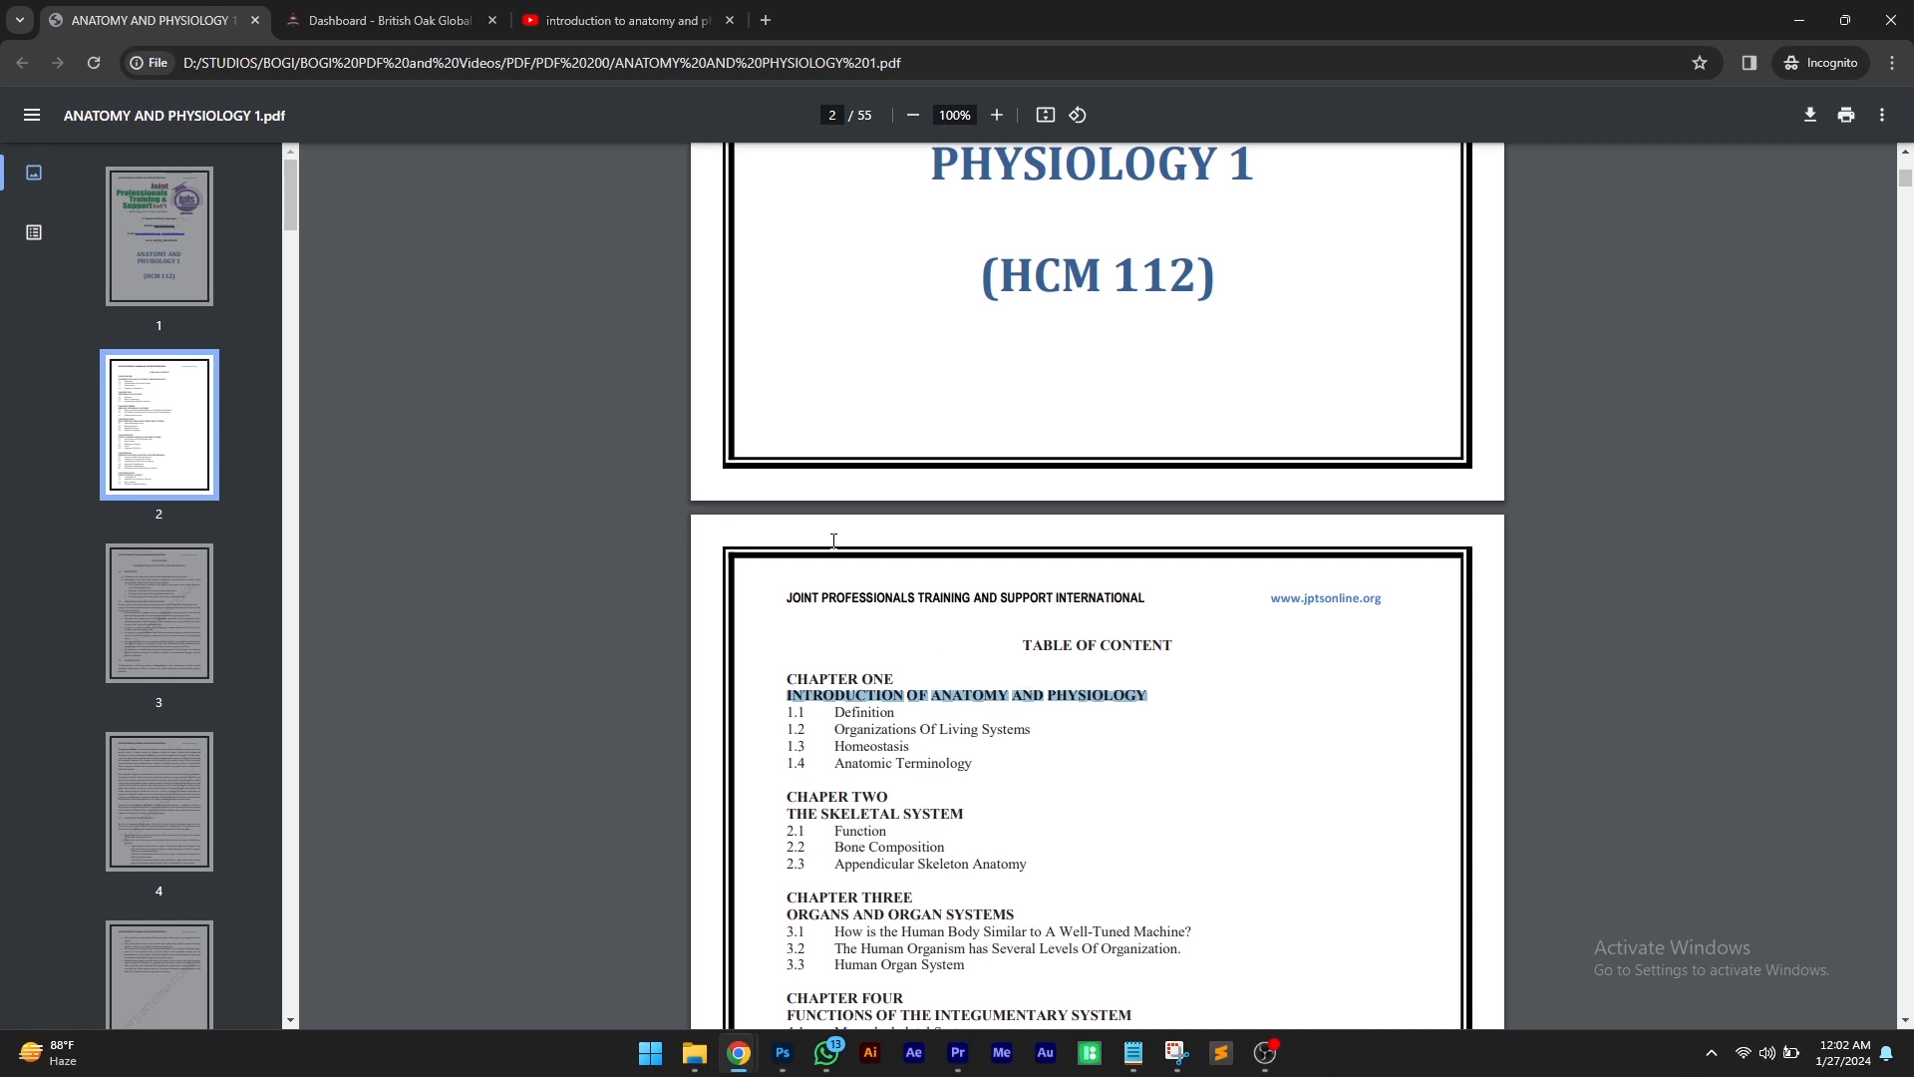
{"action": "right_click", "coordinate": [1005, 689]}
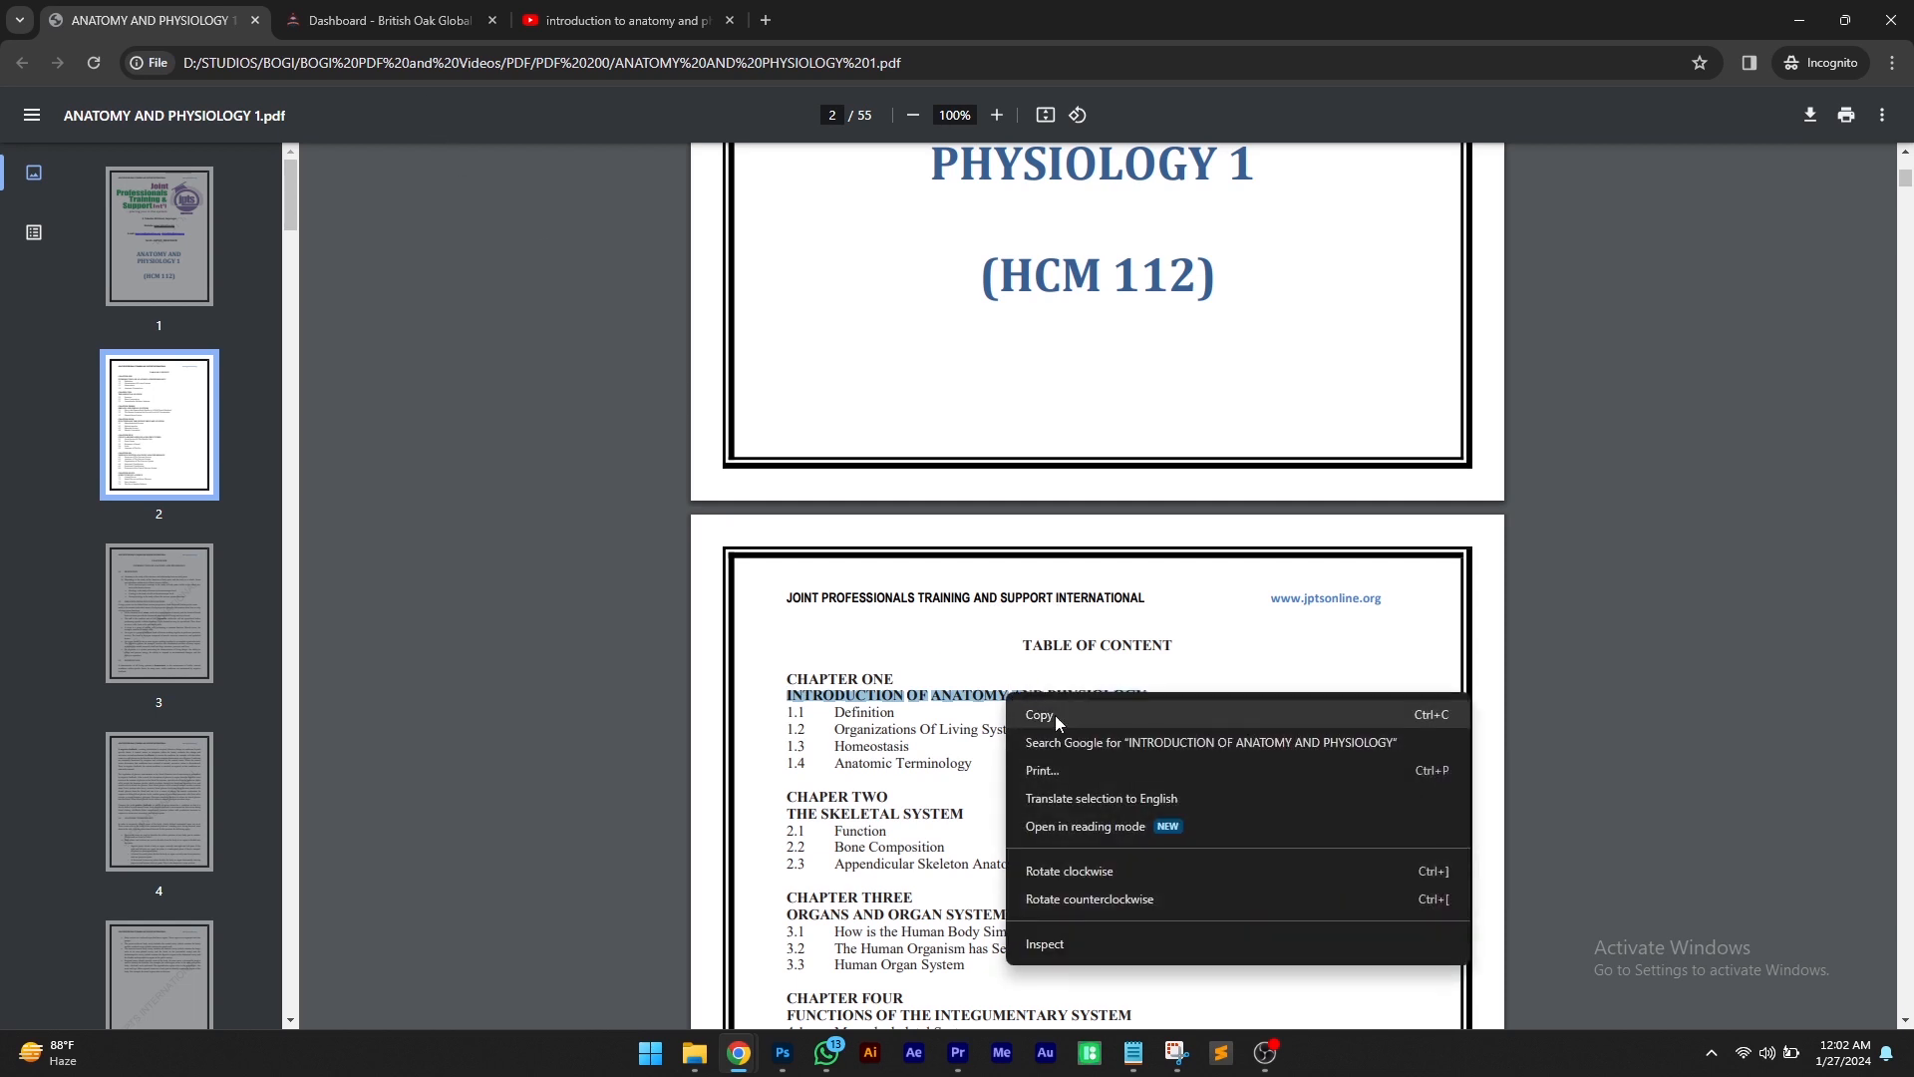
{"action": "left_click", "coordinate": [1029, 716]}
Name the new topic INTRODUCTION OF ANATOMY AND PHYSIOLOGY and add it
{"action": "left_click", "coordinate": [369, 12]}
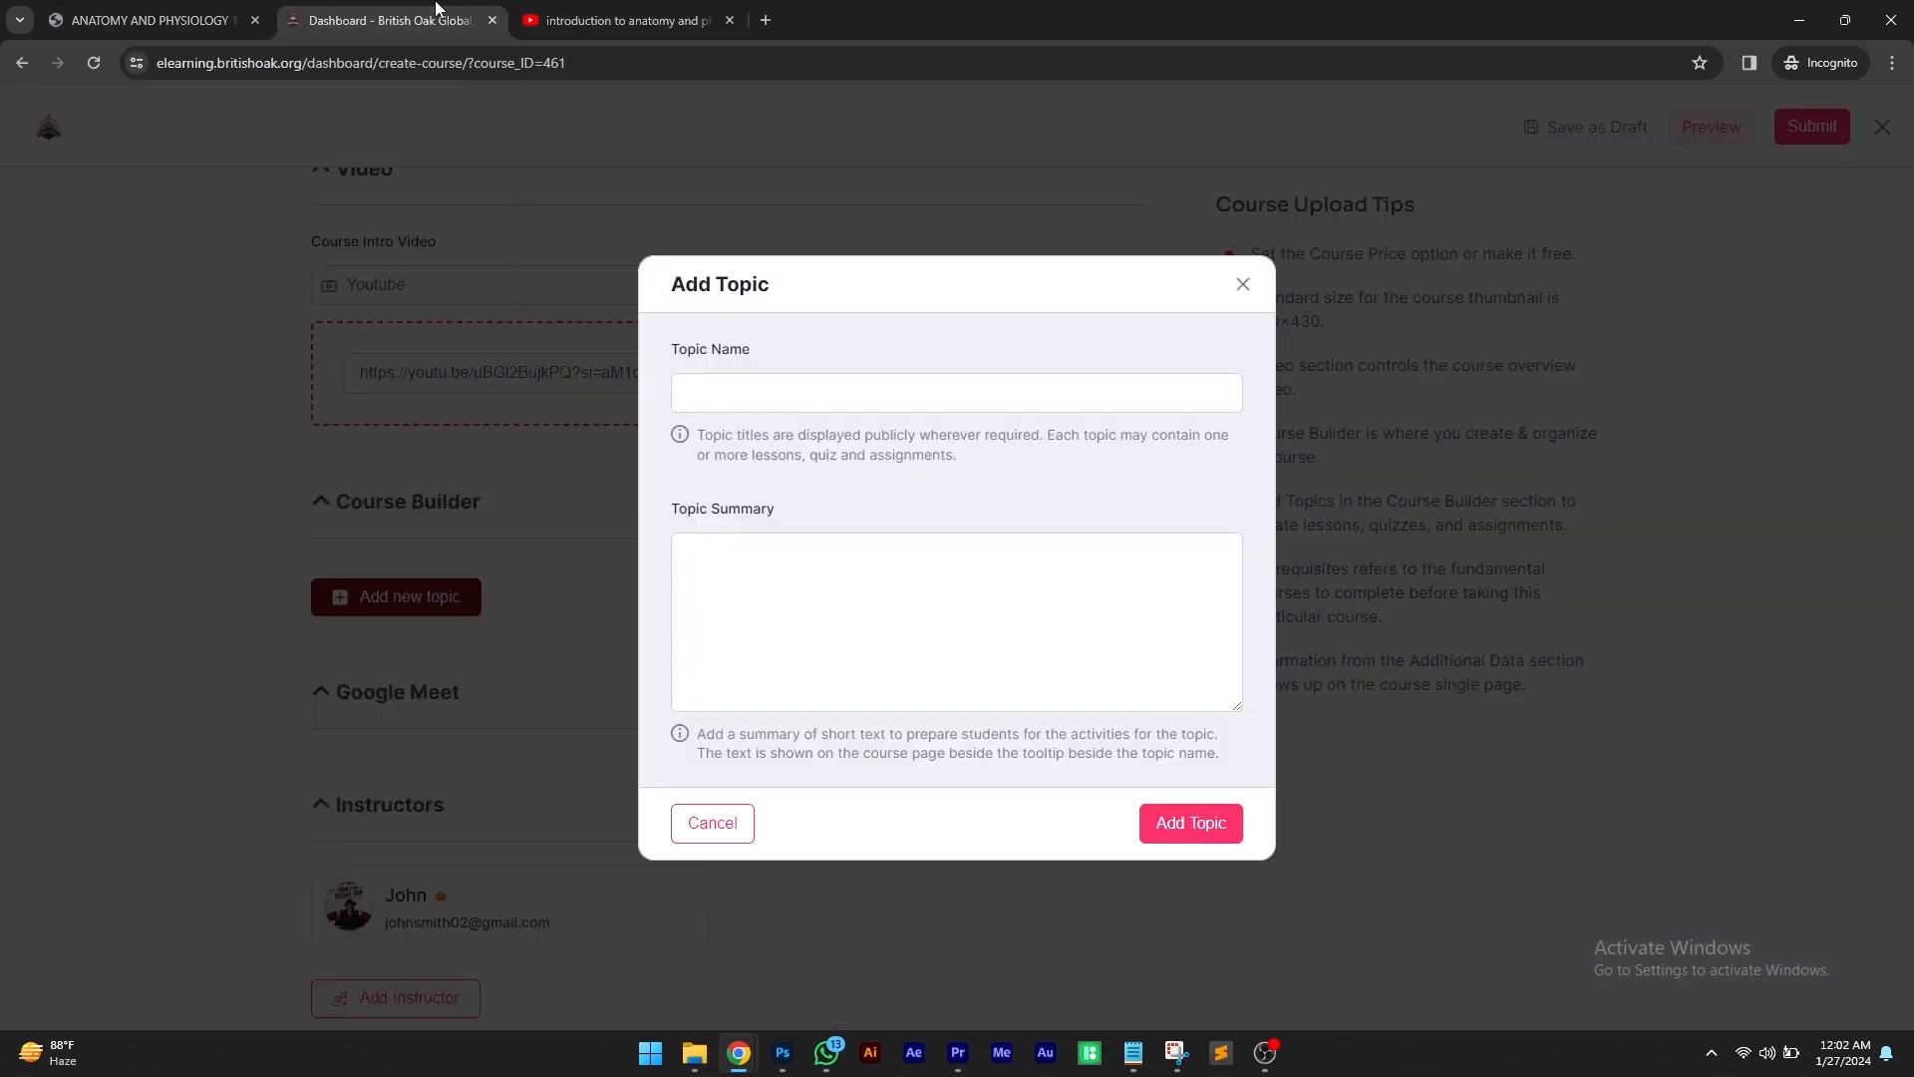
{"action": "right_click", "coordinate": [784, 387]}
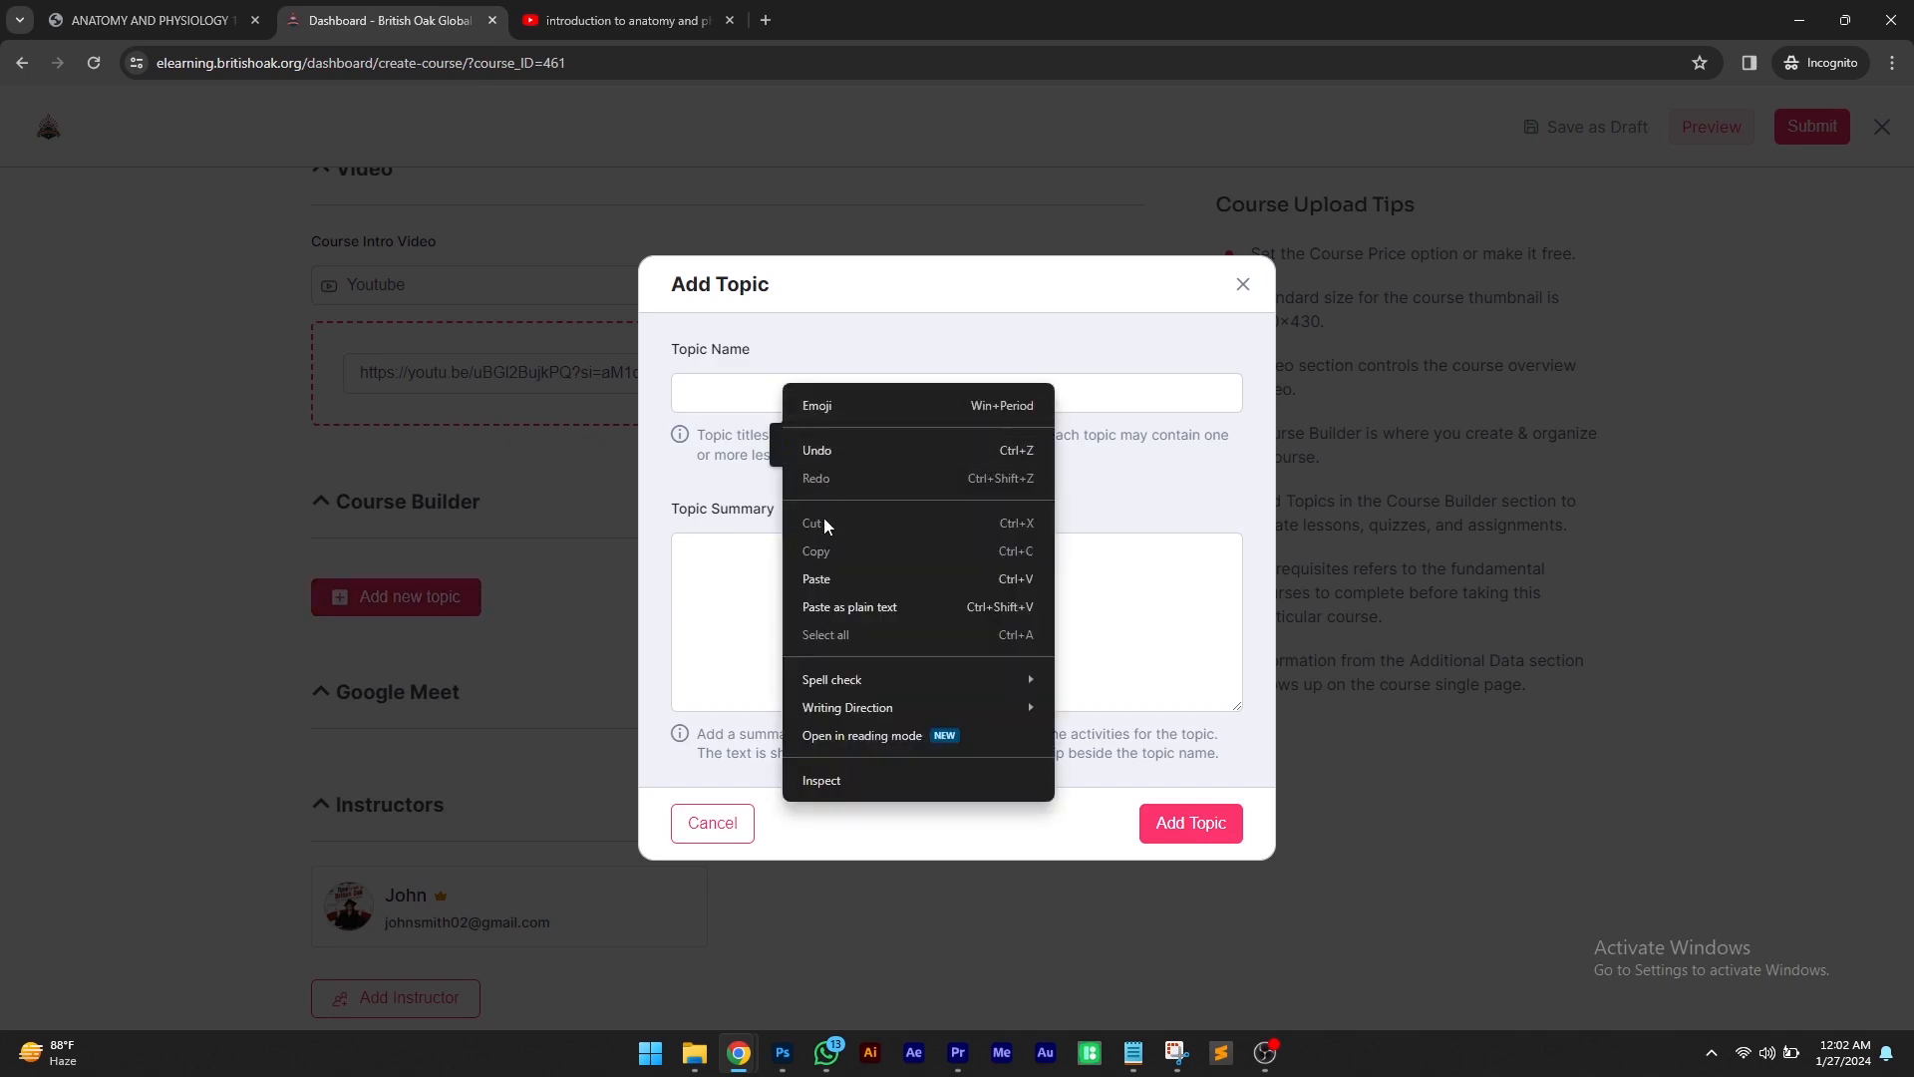
{"action": "left_click", "coordinate": [815, 583]}
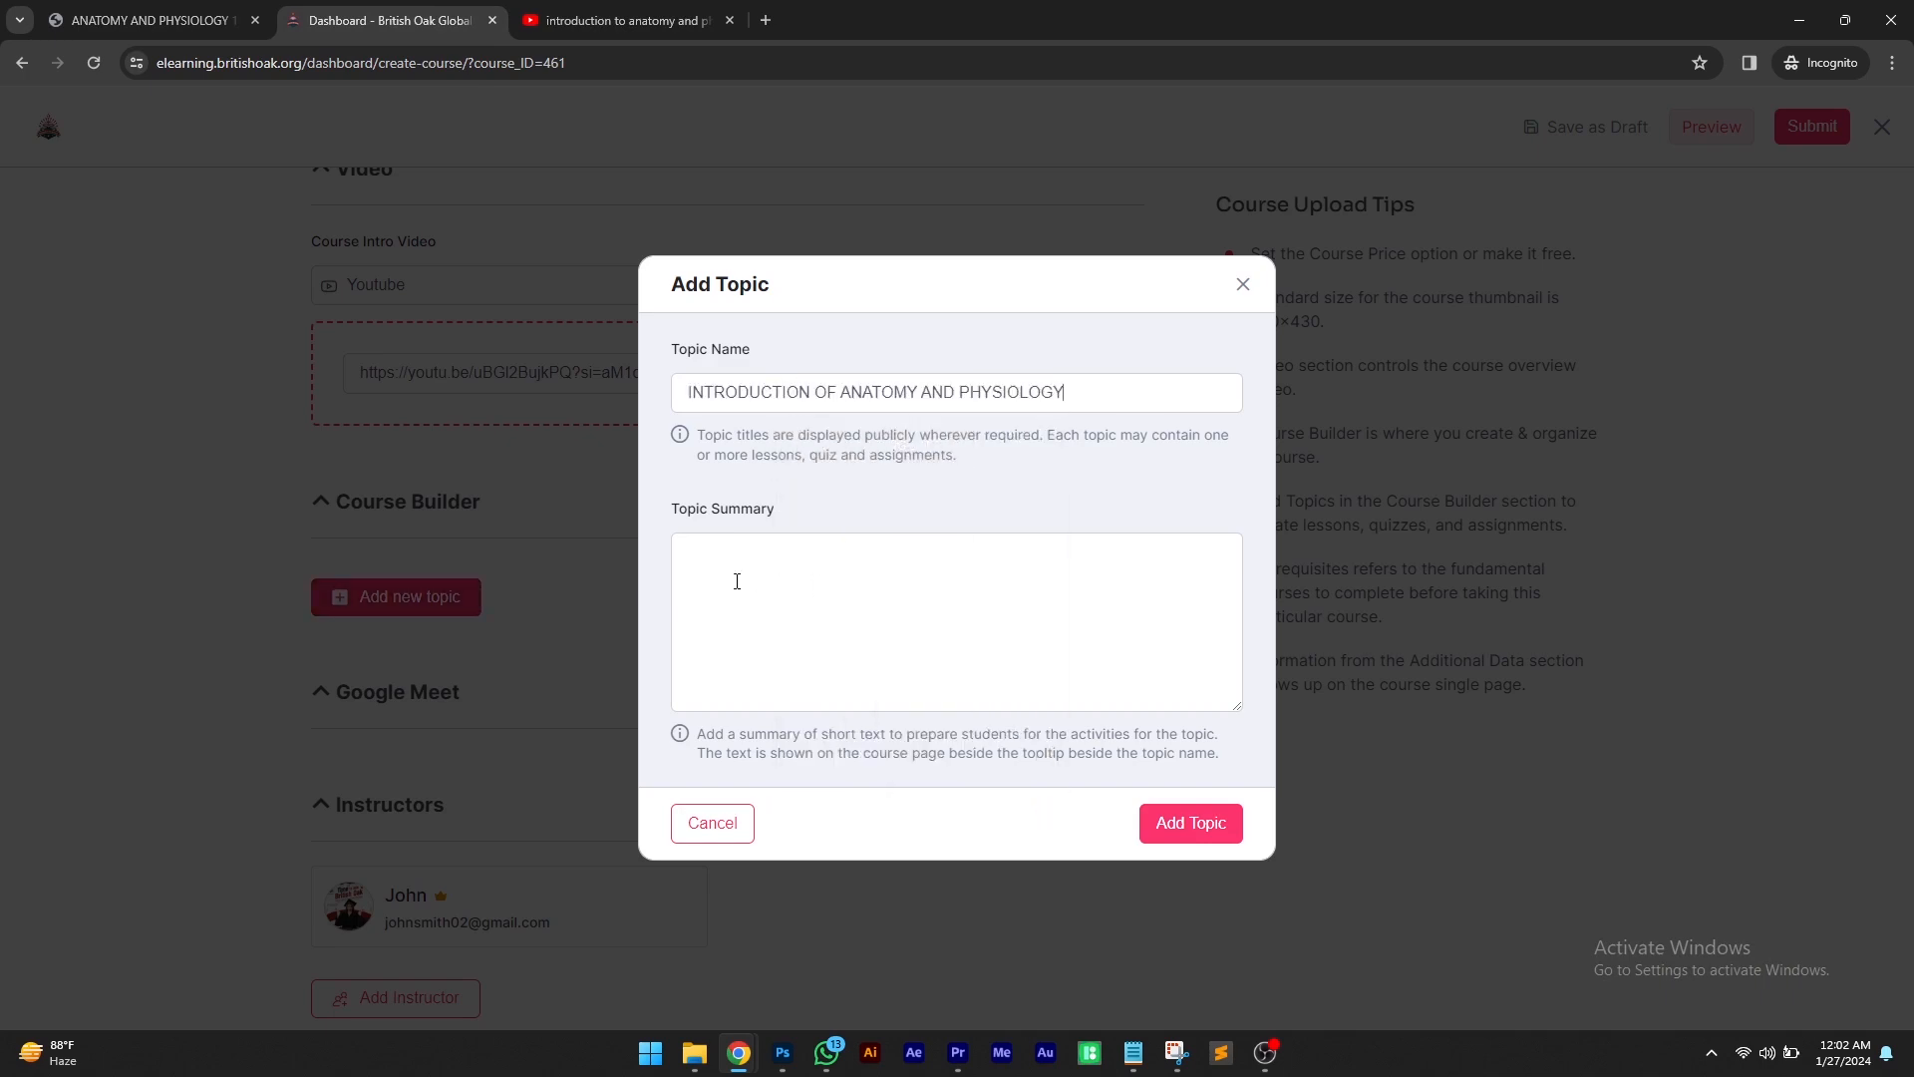
{"action": "left_click", "coordinate": [1214, 828]}
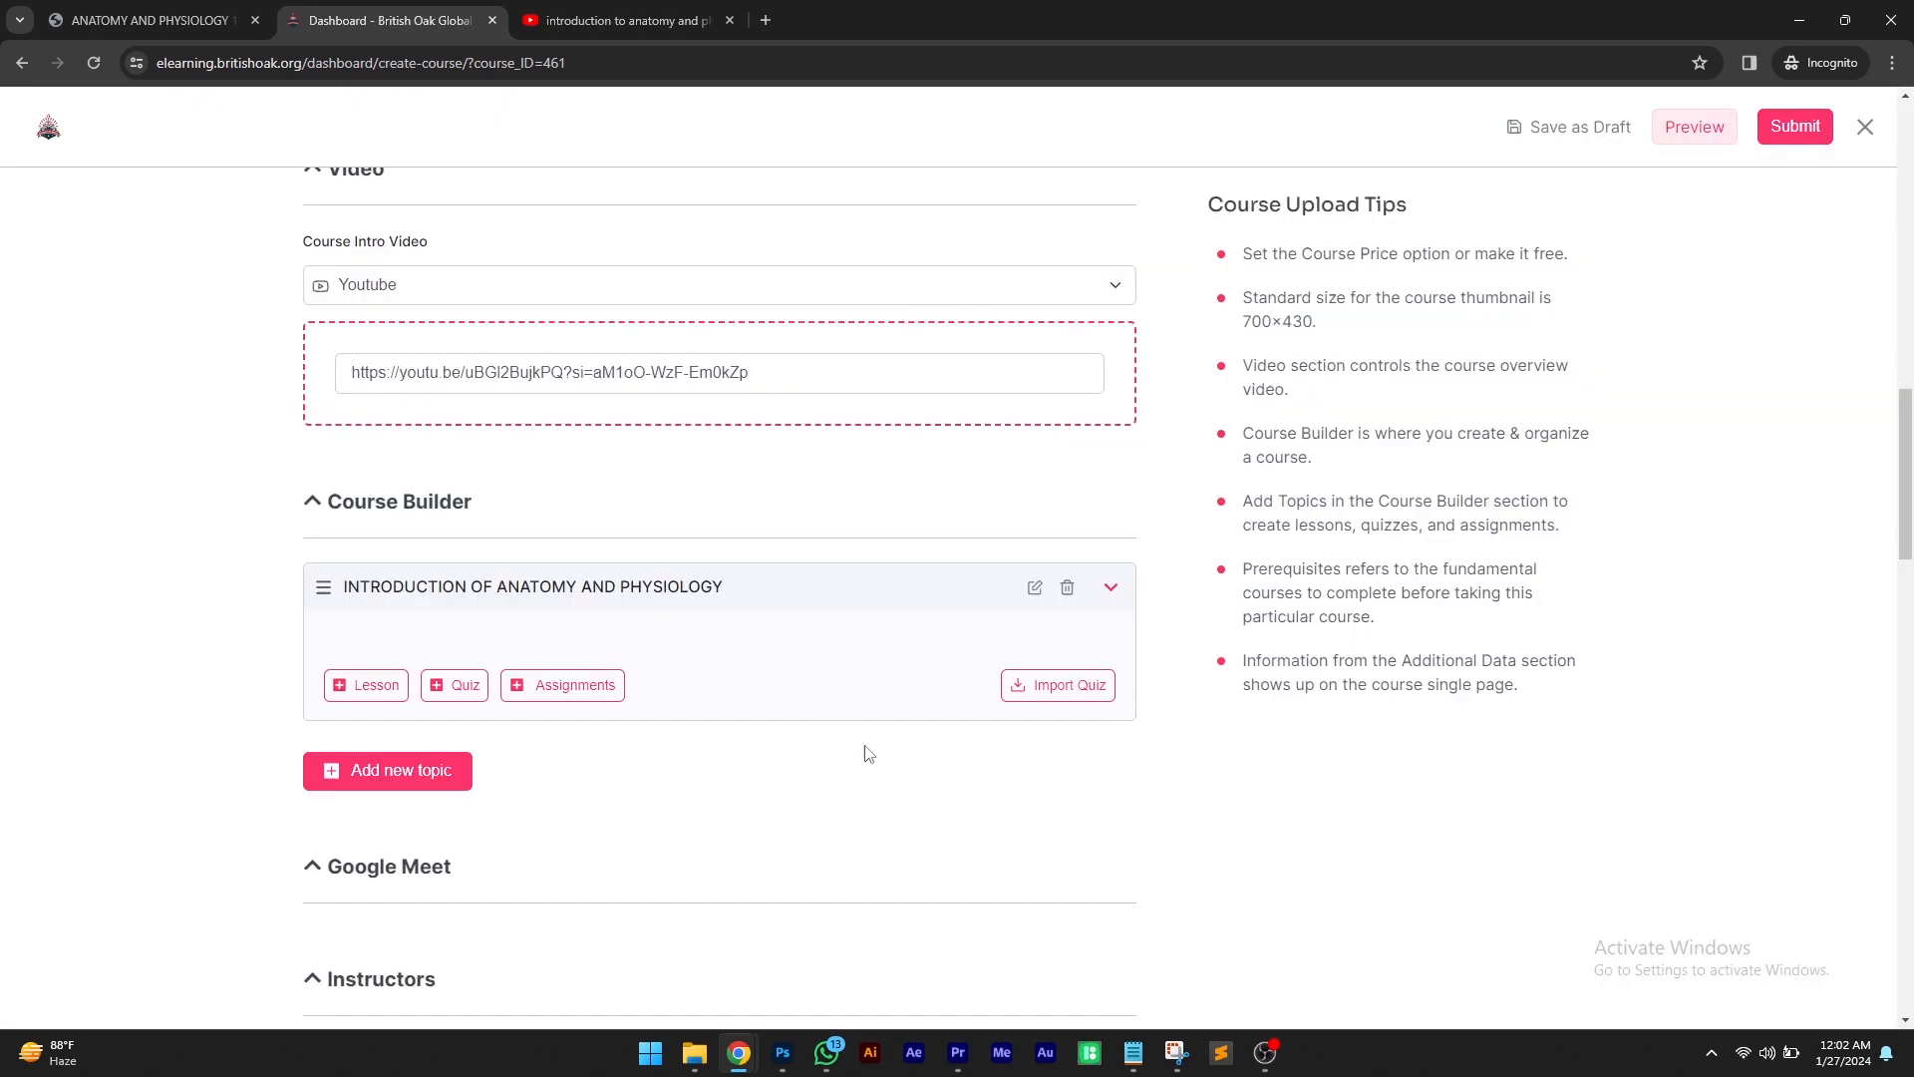
Start a new lesson in the topic and copy the subtopic Definition from the course PDF
{"action": "scroll", "coordinate": [655, 545], "scroll_direction": "down", "scroll_amount": 2}
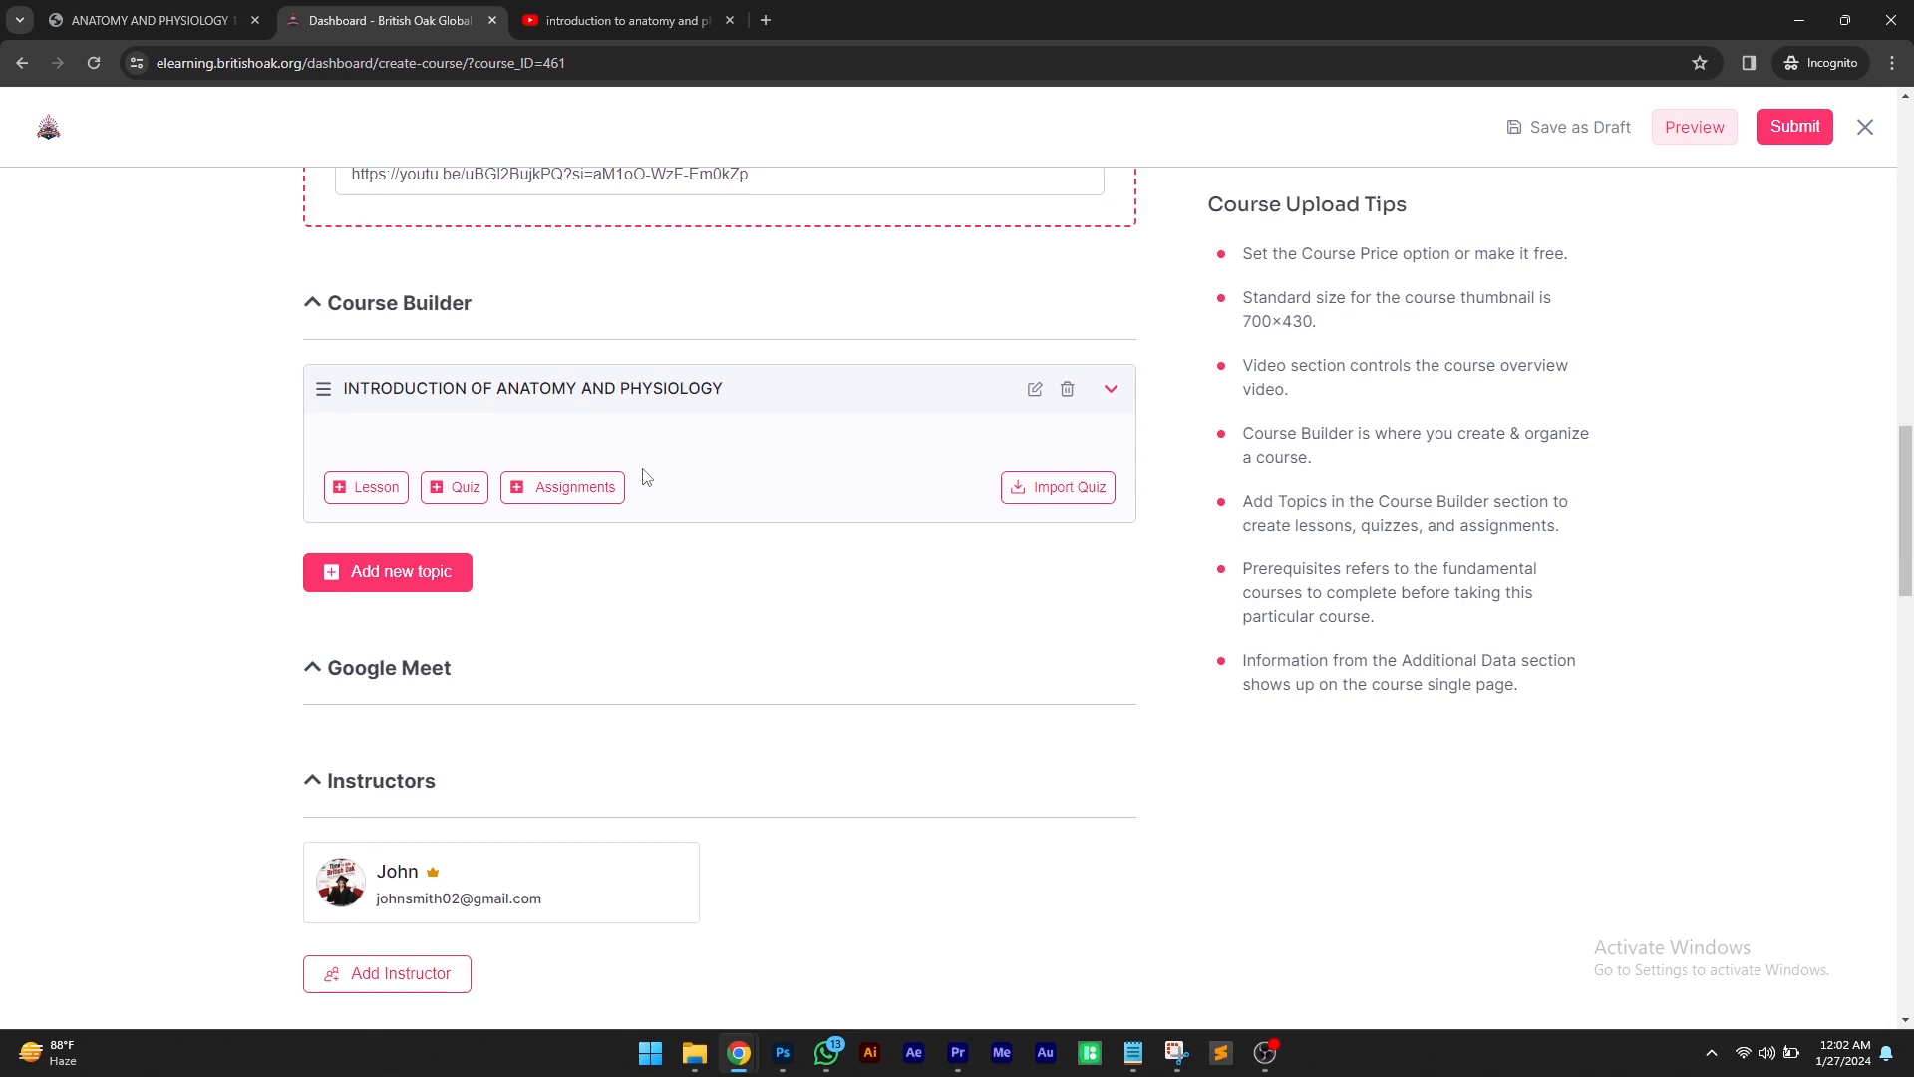
{"action": "left_click", "coordinate": [365, 486]}
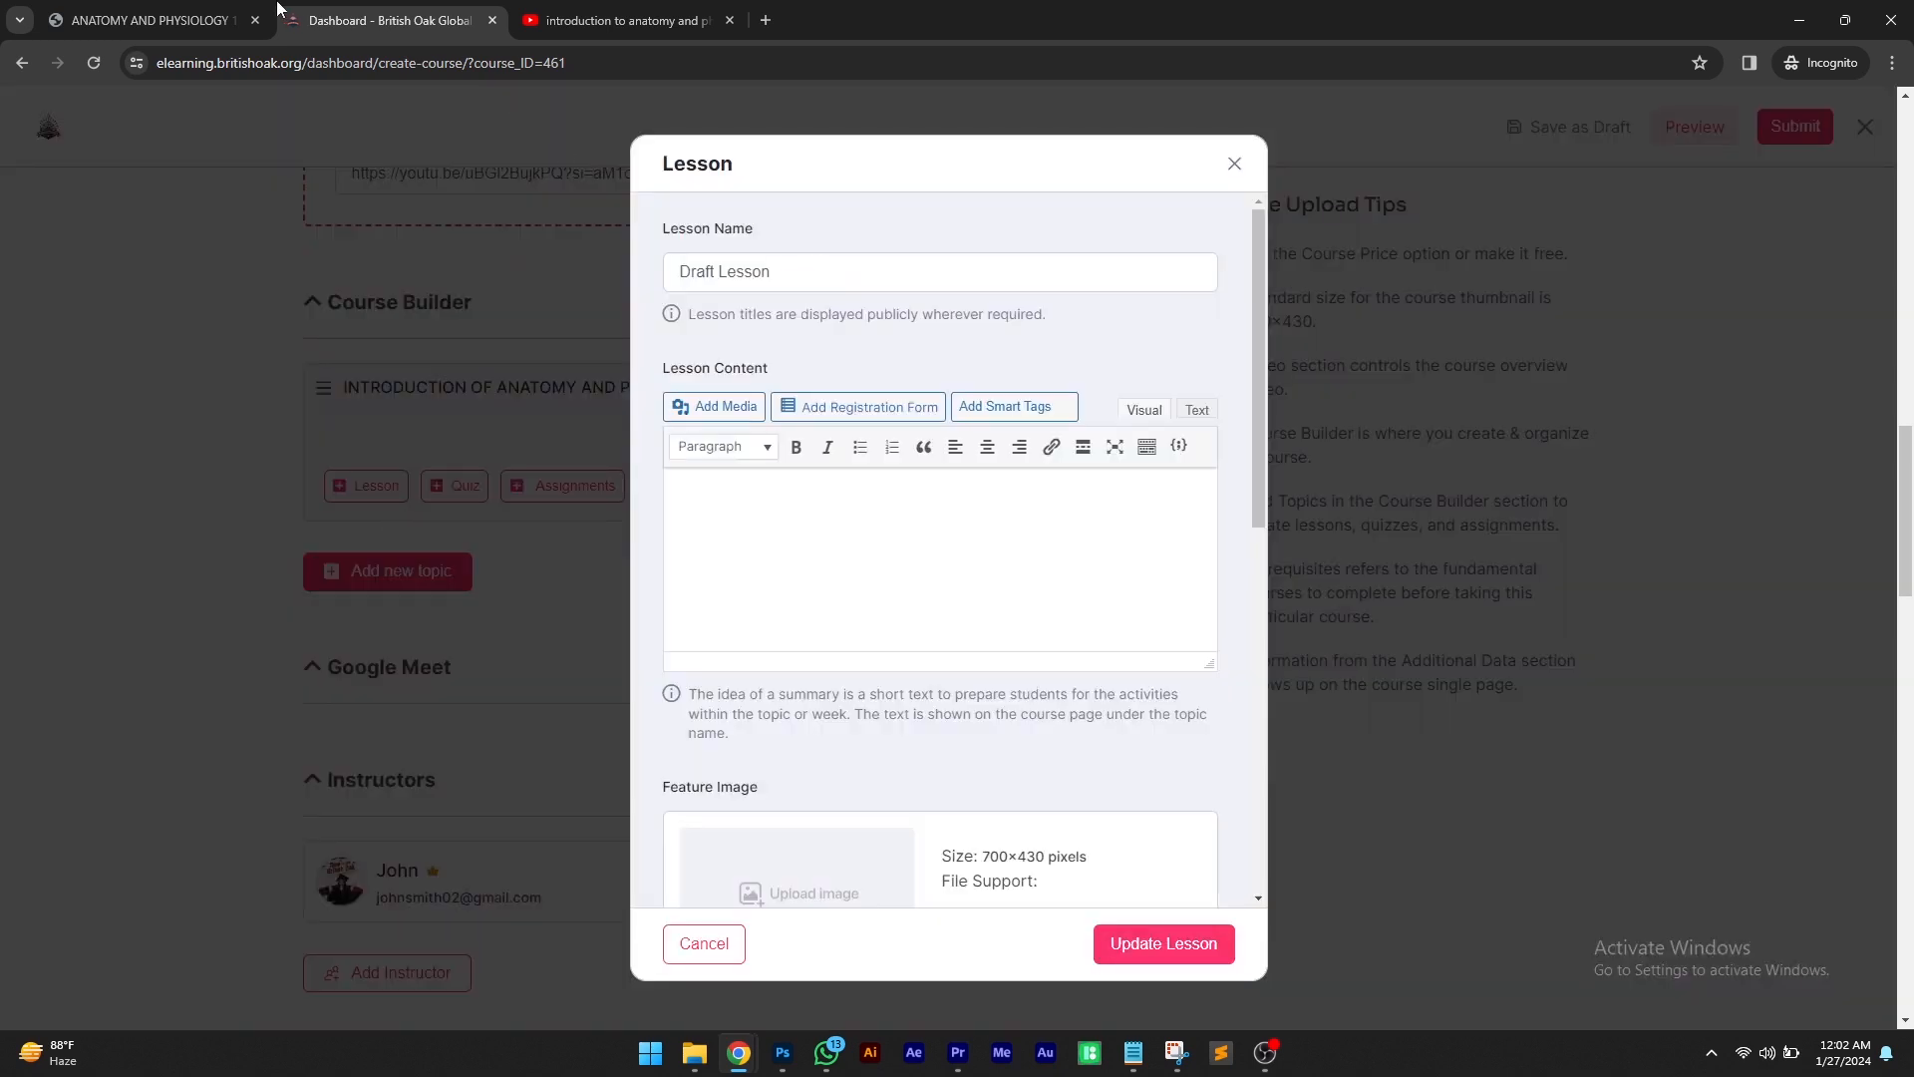
{"action": "left_click", "coordinate": [195, 18]}
{"action": "scroll", "coordinate": [922, 581], "scroll_direction": "down", "scroll_amount": 2}
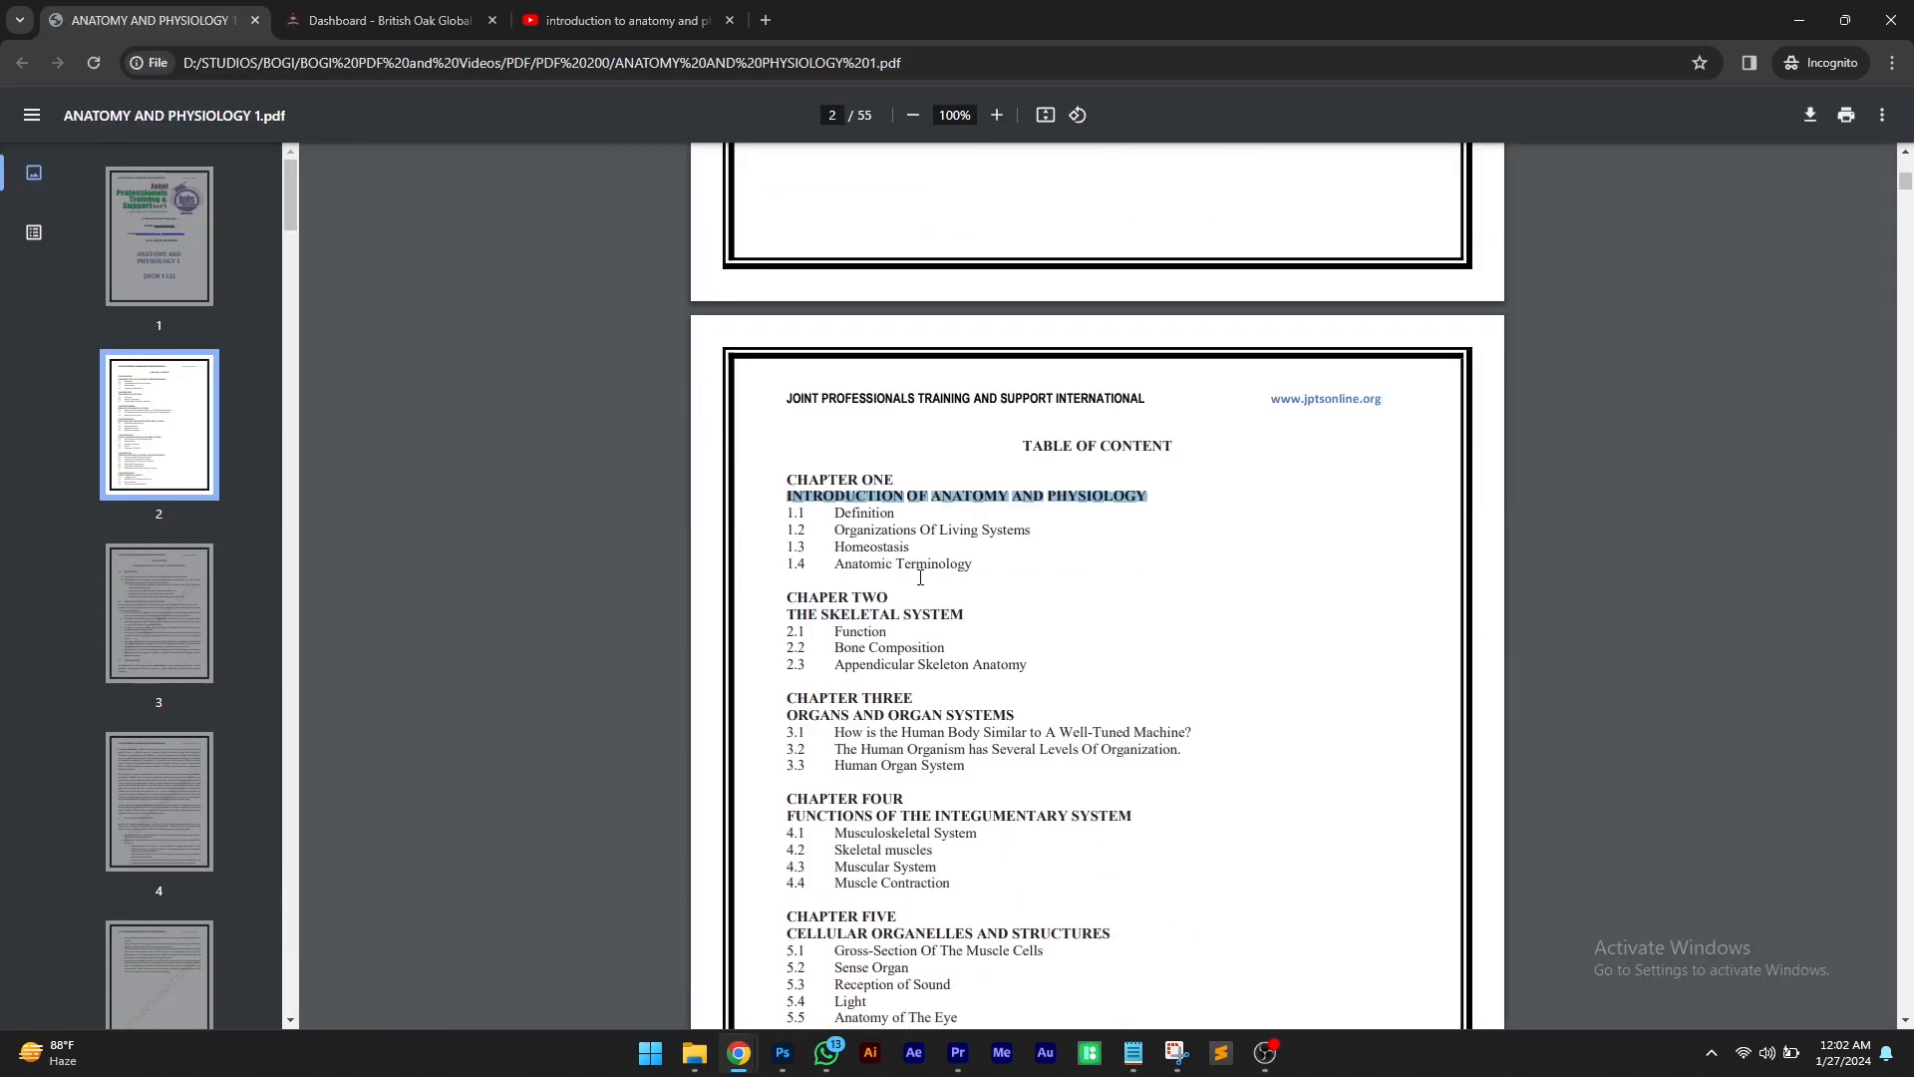
{"action": "left_click_drag", "start_coordinate": [909, 516], "coordinate": [840, 521]}
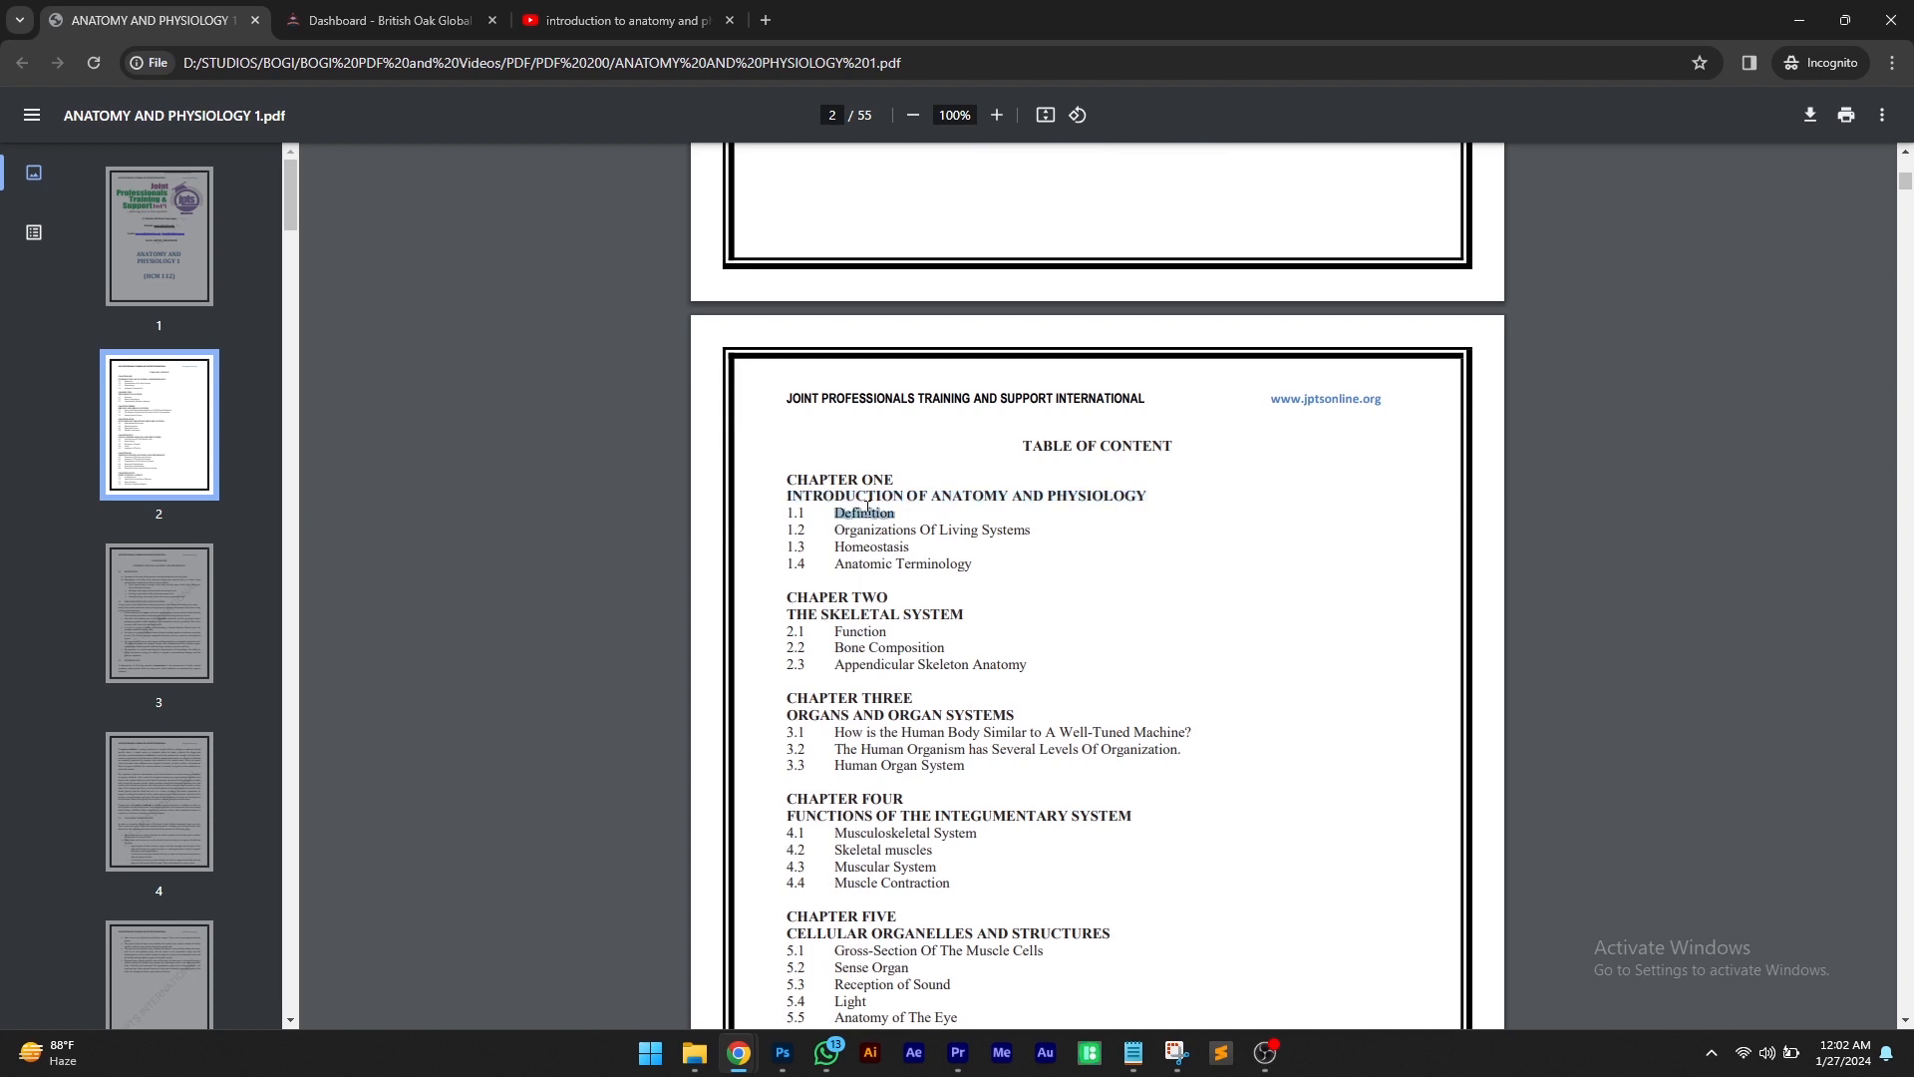
{"action": "right_click", "coordinate": [866, 505]}
{"action": "left_click", "coordinate": [892, 528]}
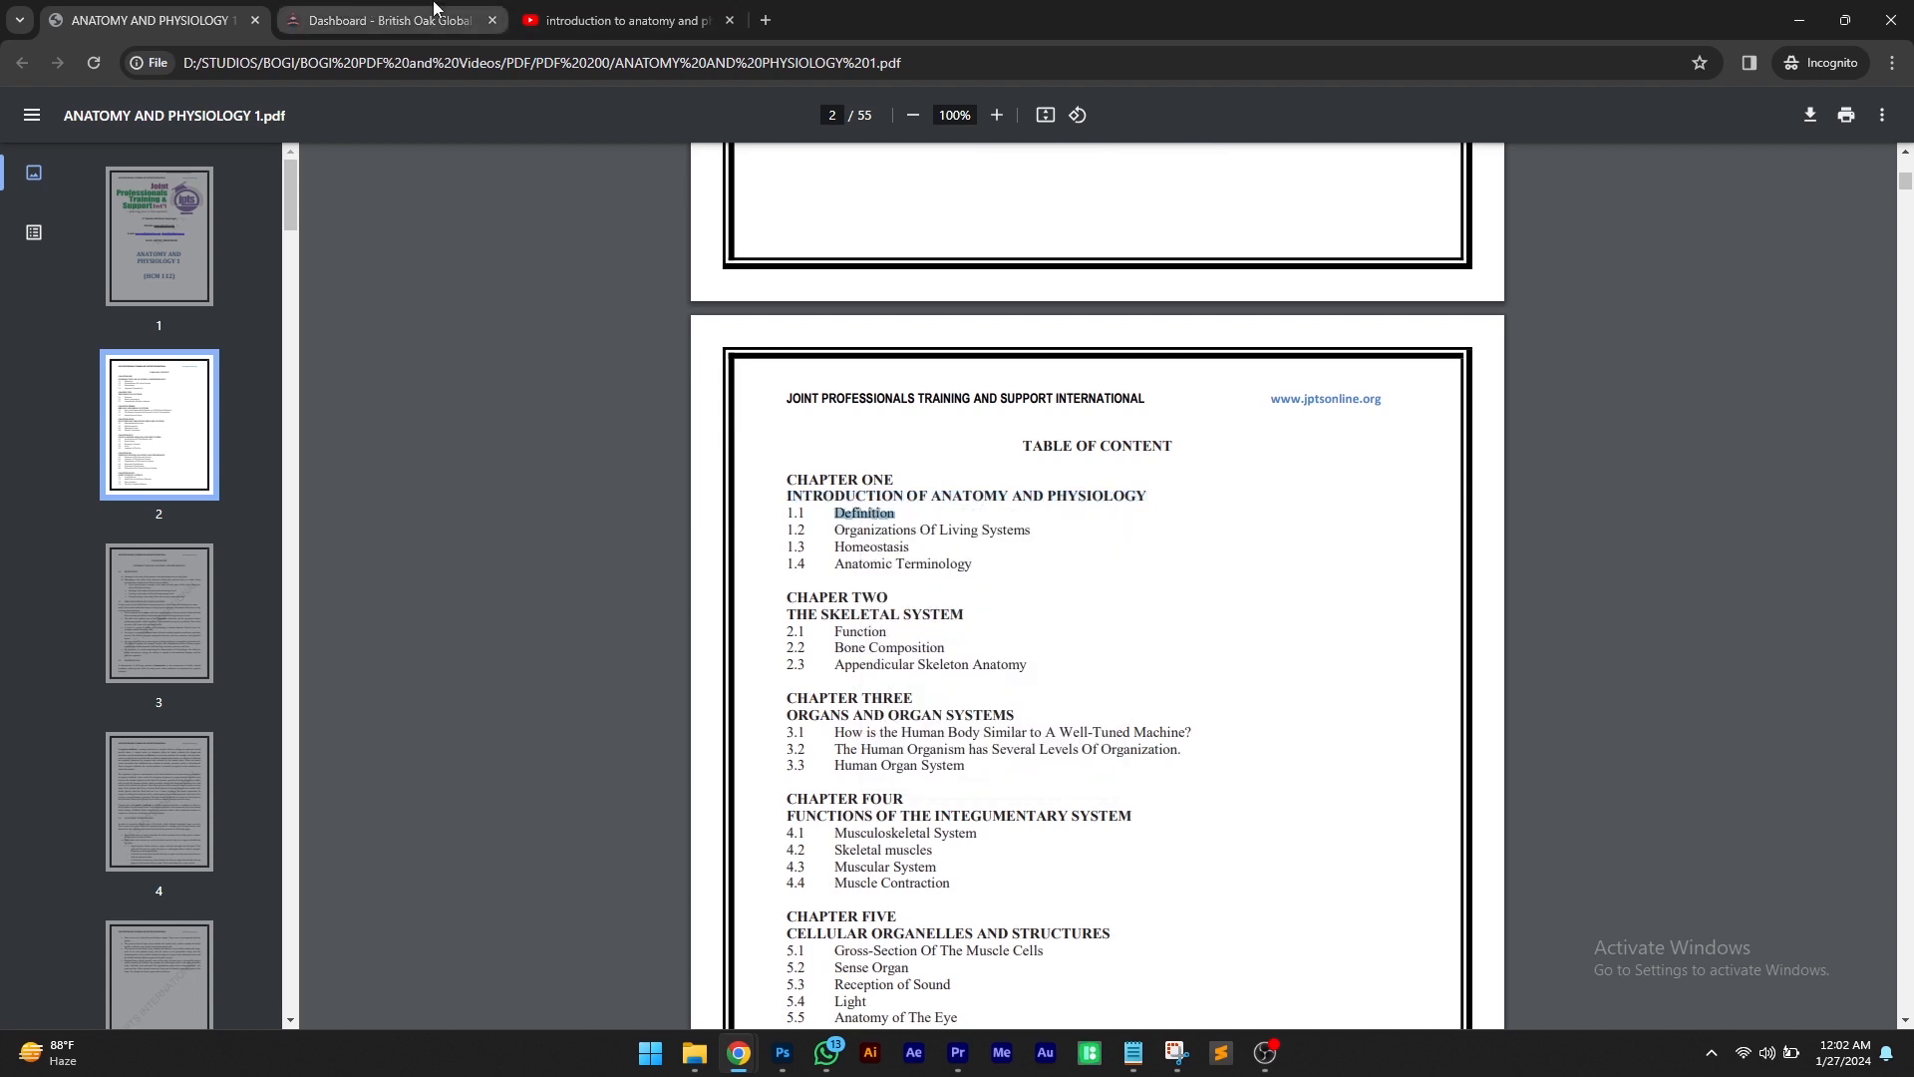
Paste Definition as the new lesson's name
{"action": "left_click", "coordinate": [434, 10]}
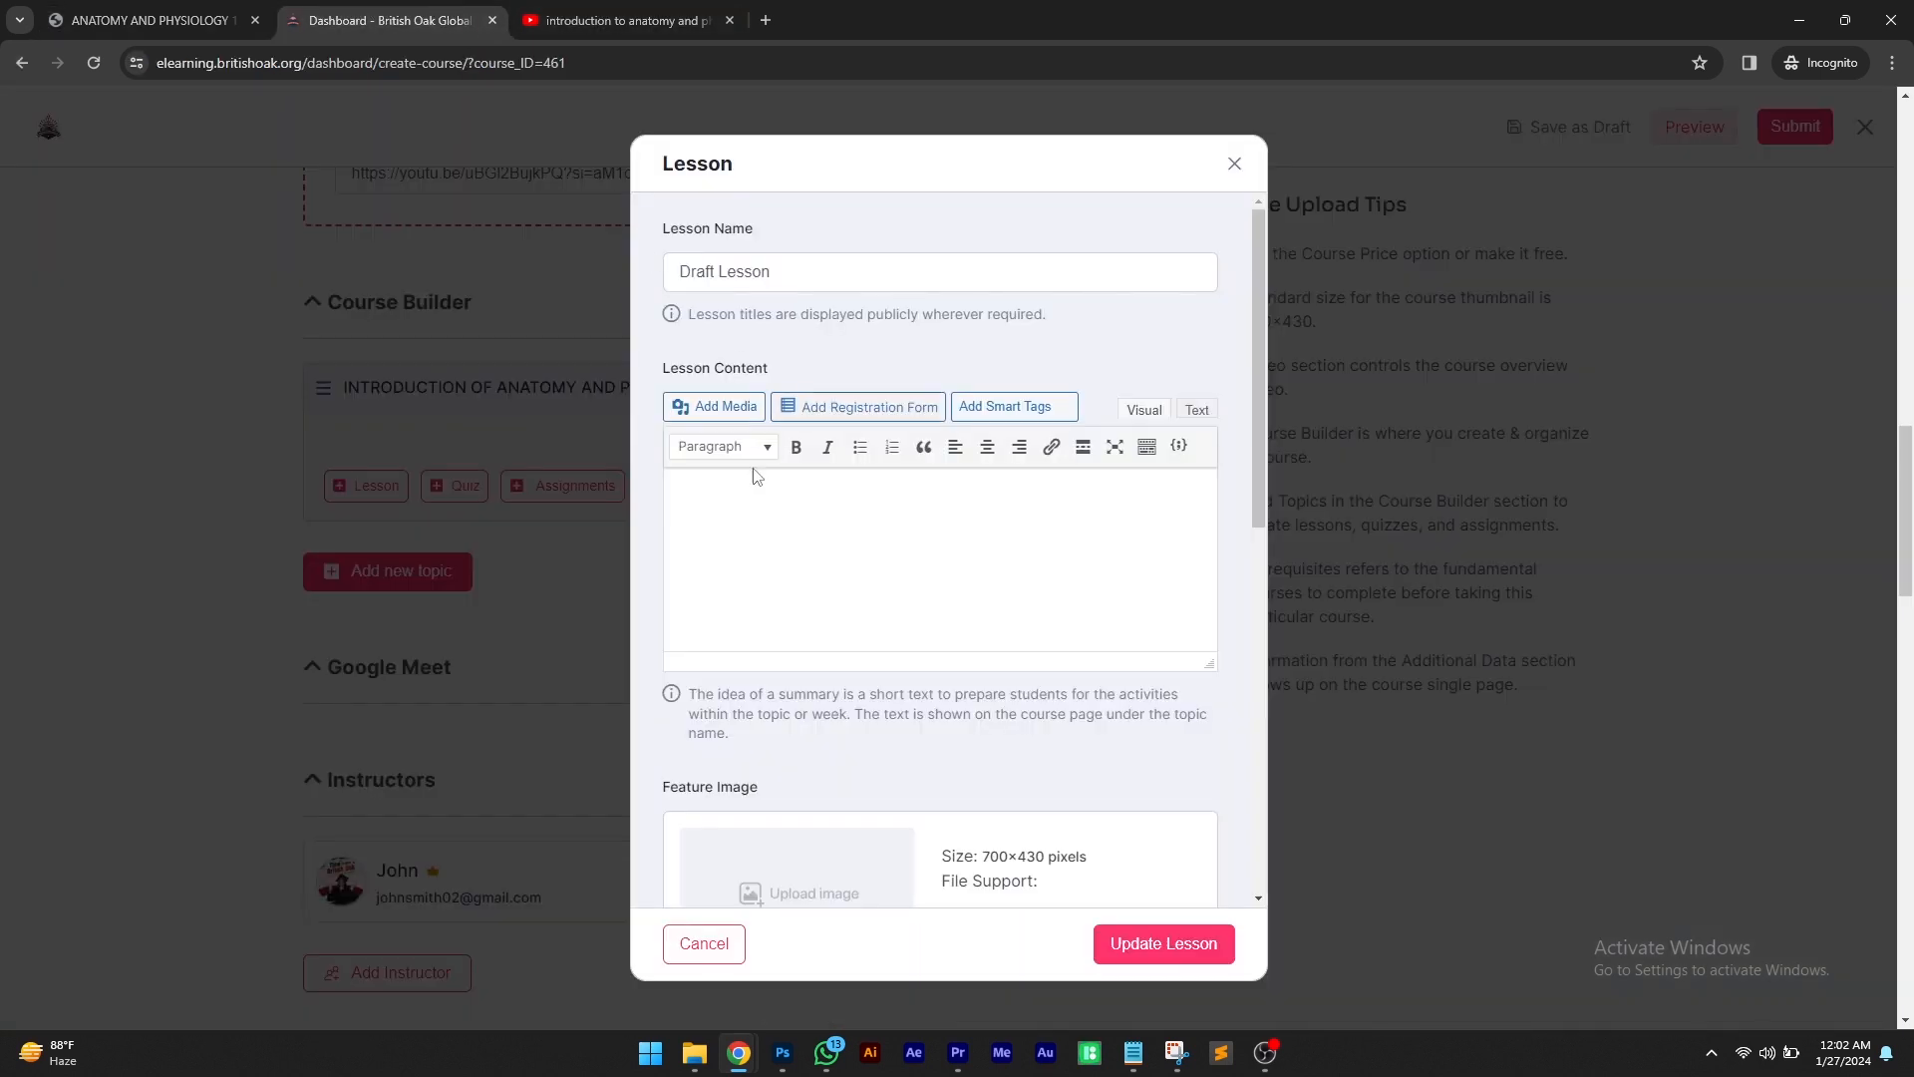
{"action": "triple_click", "coordinate": [732, 258]}
{"action": "right_click", "coordinate": [736, 261]}
{"action": "left_click", "coordinate": [793, 395]}
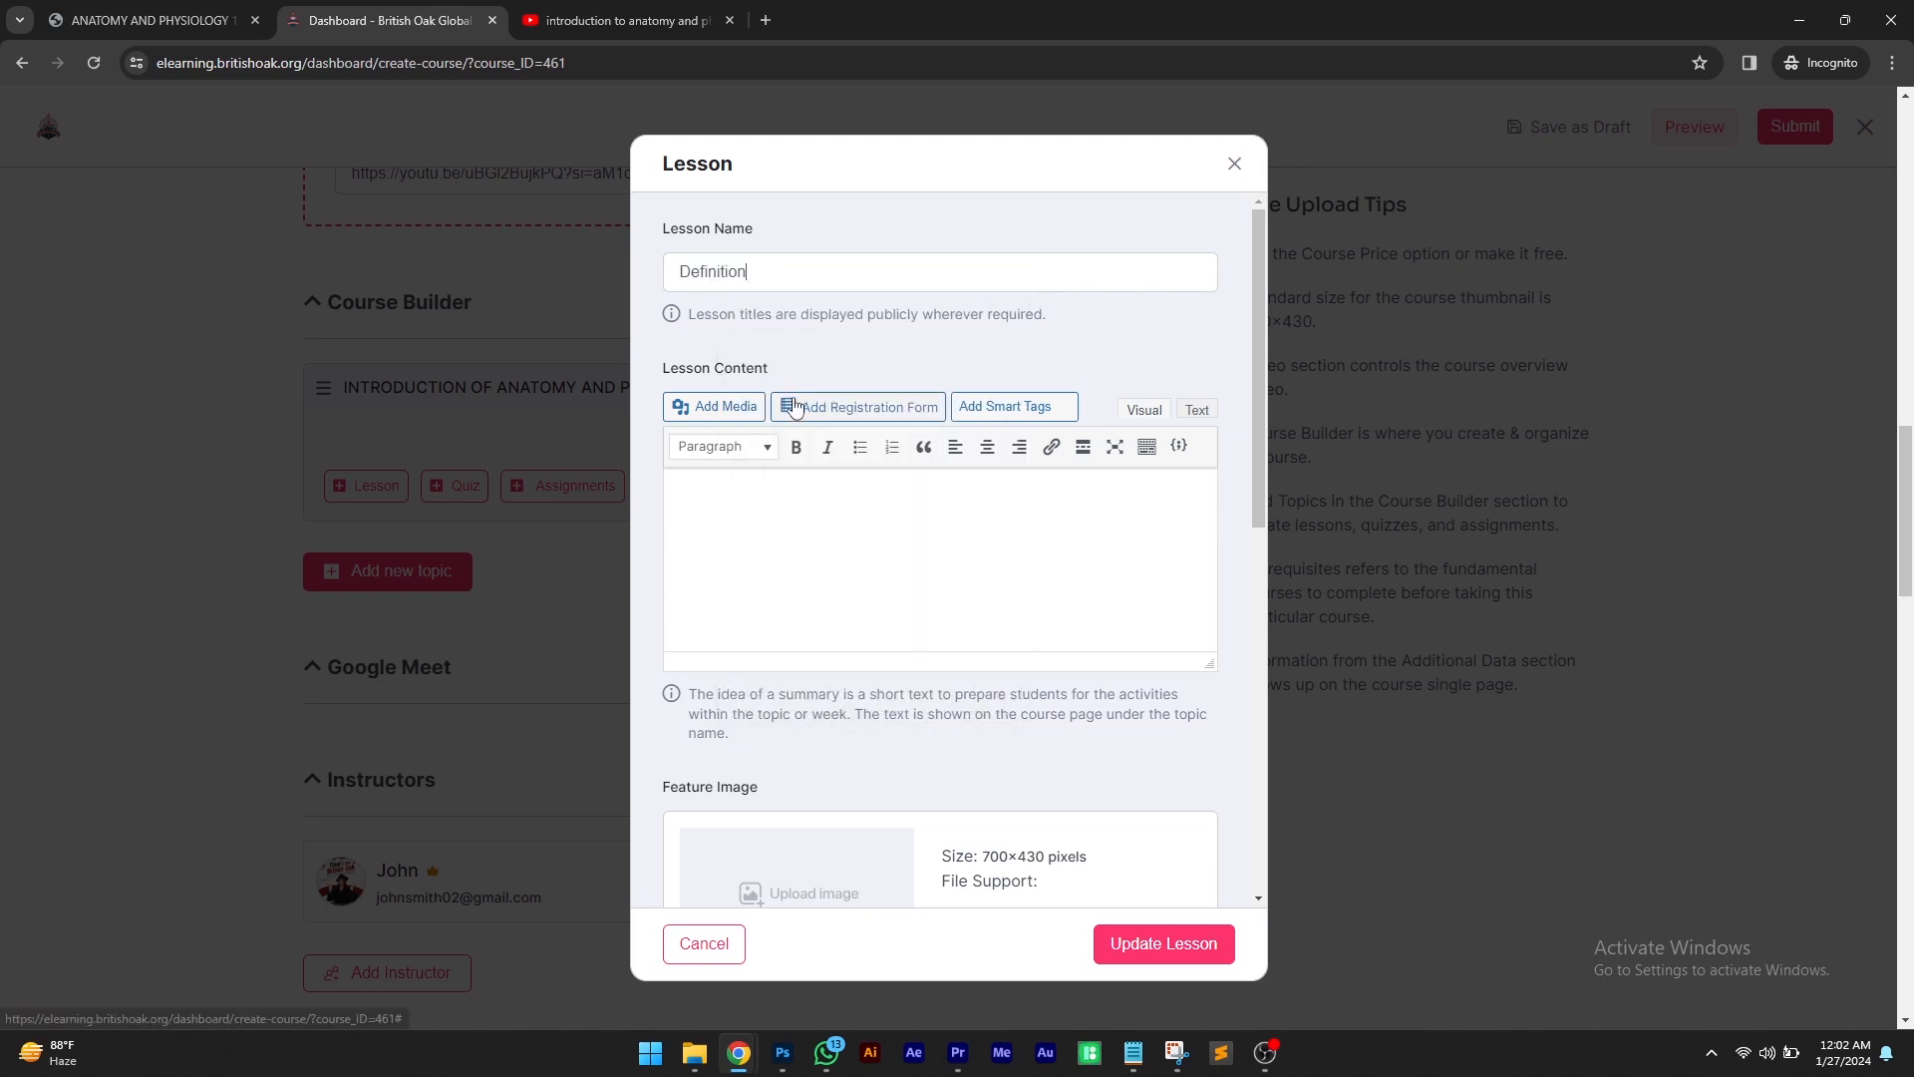
Clear the lesson's video source and set its playback time to 02 hours 45 minutes
{"action": "scroll", "coordinate": [876, 542], "scroll_direction": "down", "scroll_amount": 5}
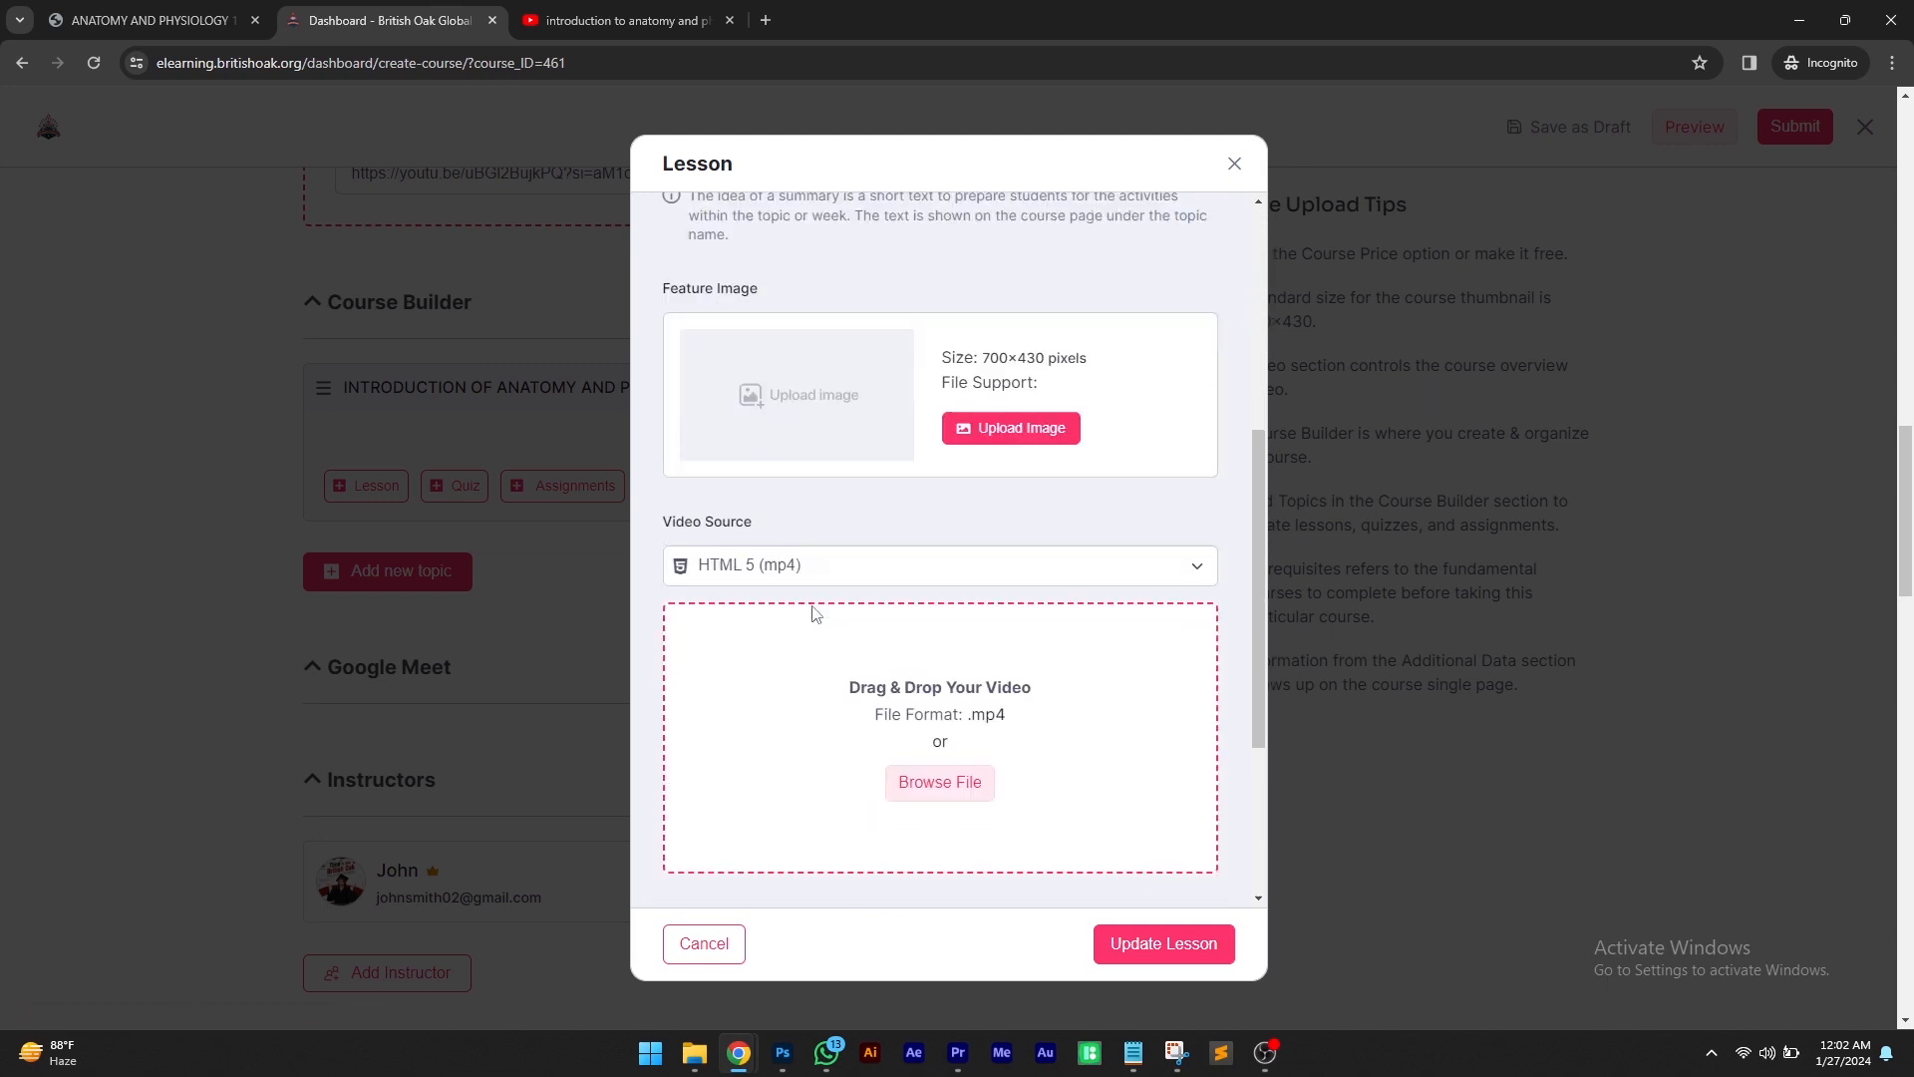
{"action": "scroll", "coordinate": [815, 613], "scroll_direction": "down", "scroll_amount": 1}
{"action": "left_click", "coordinate": [825, 465]}
{"action": "left_click", "coordinate": [851, 291]}
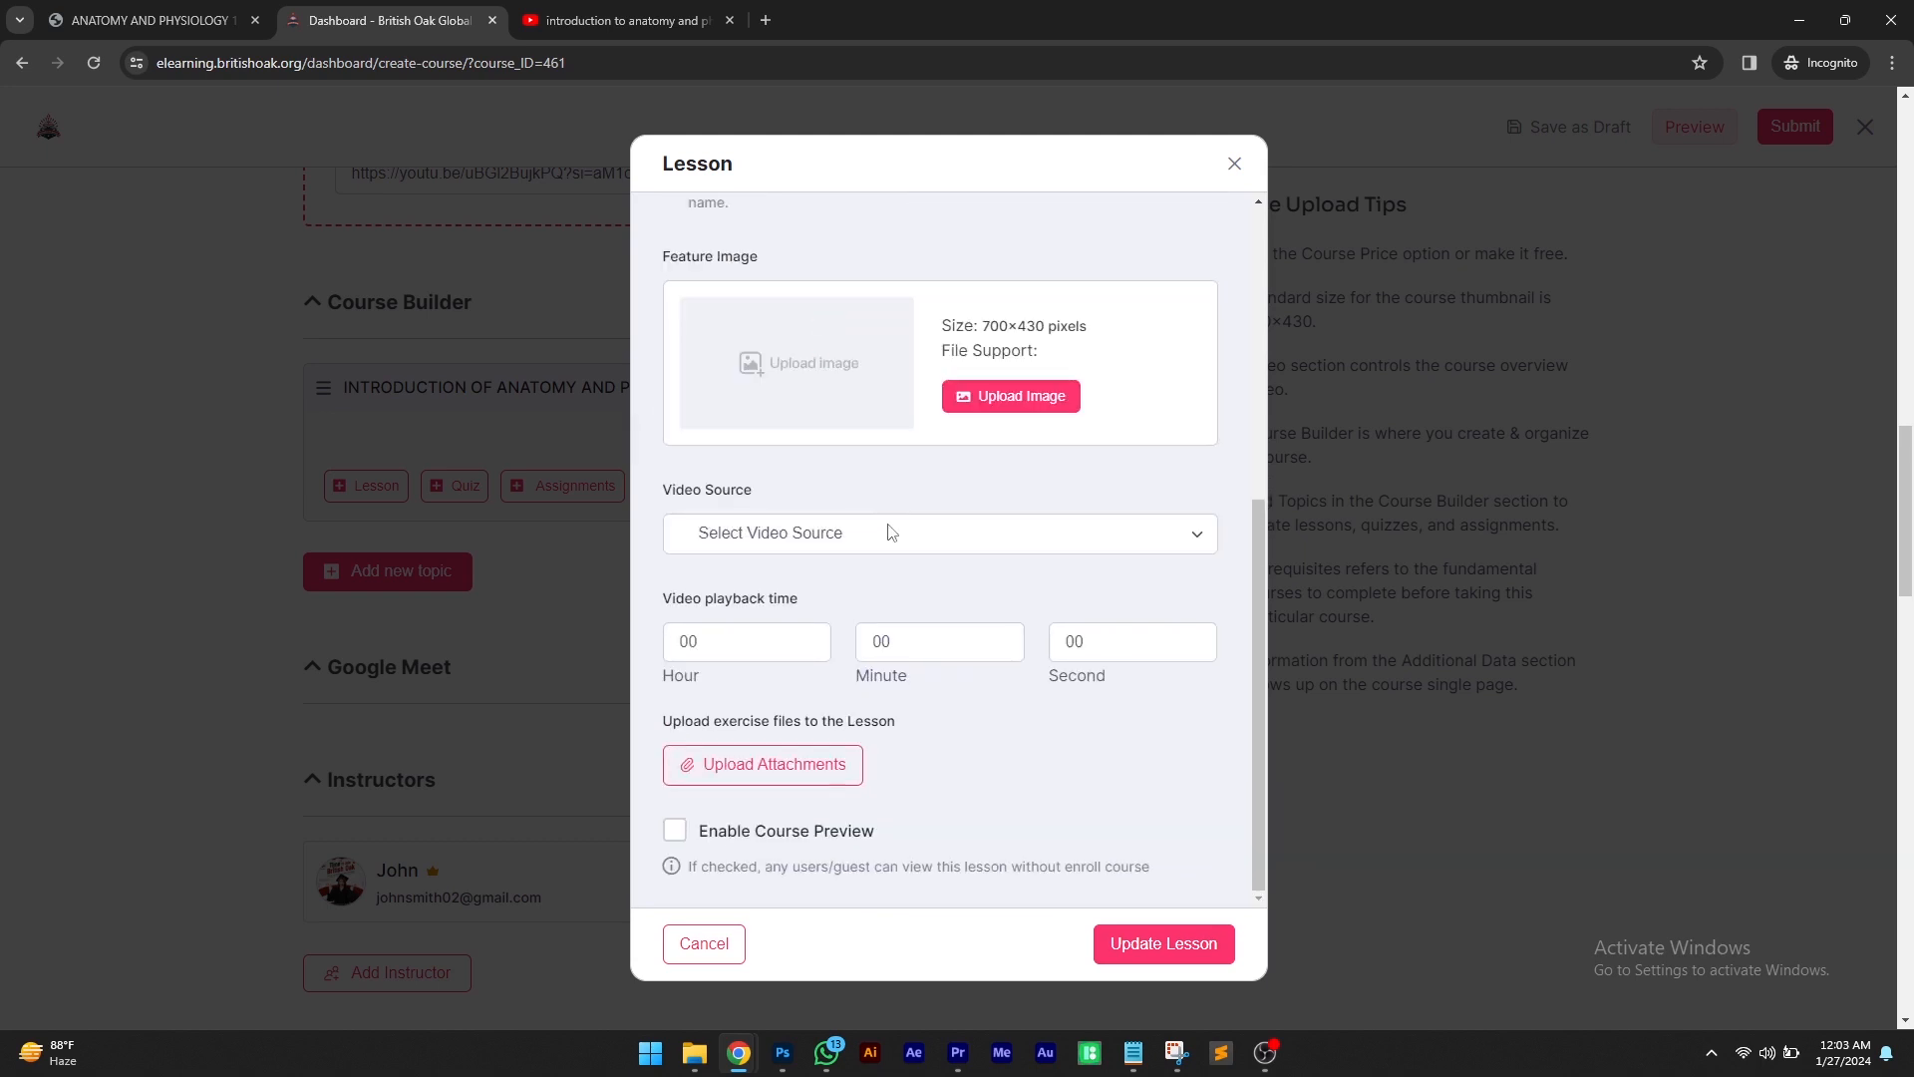
{"action": "left_click_drag", "start_coordinate": [728, 642], "coordinate": [655, 647]}
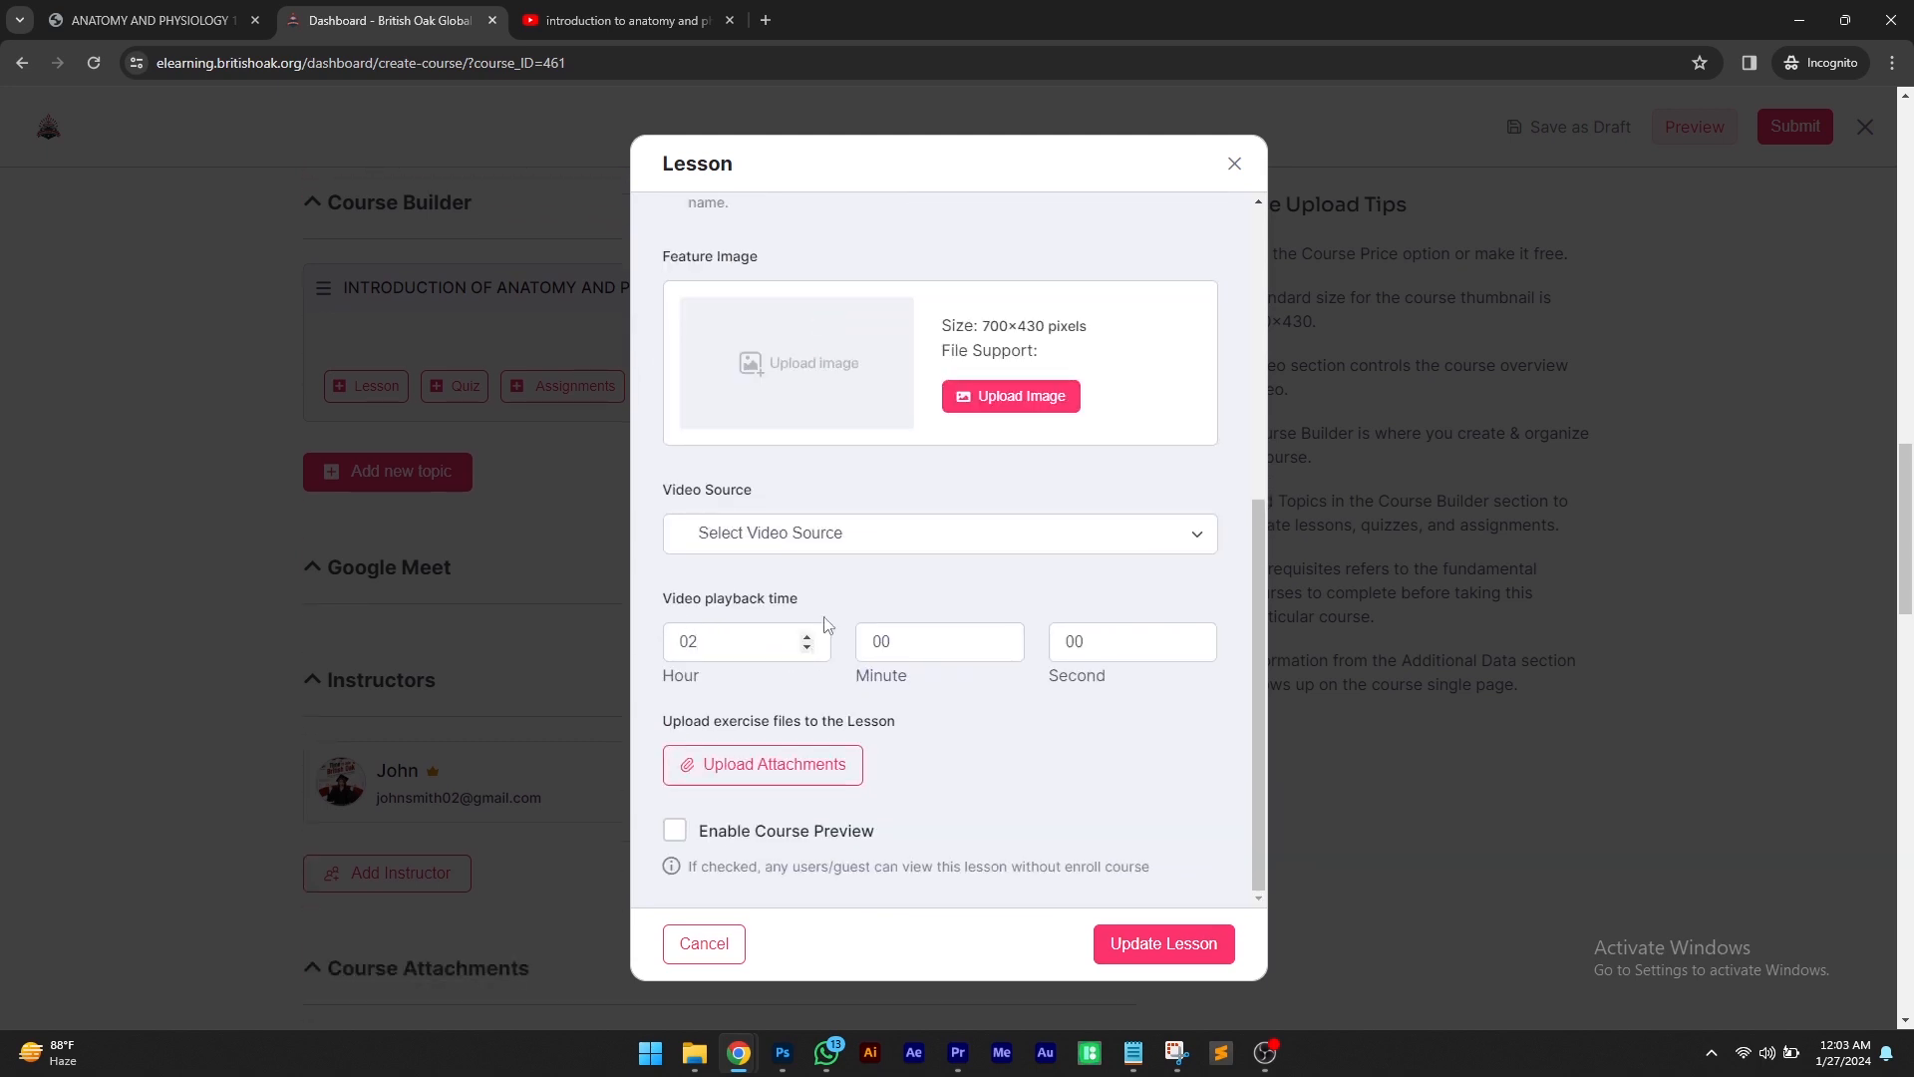
{"action": "left_click_drag", "start_coordinate": [894, 641], "coordinate": [859, 638]}
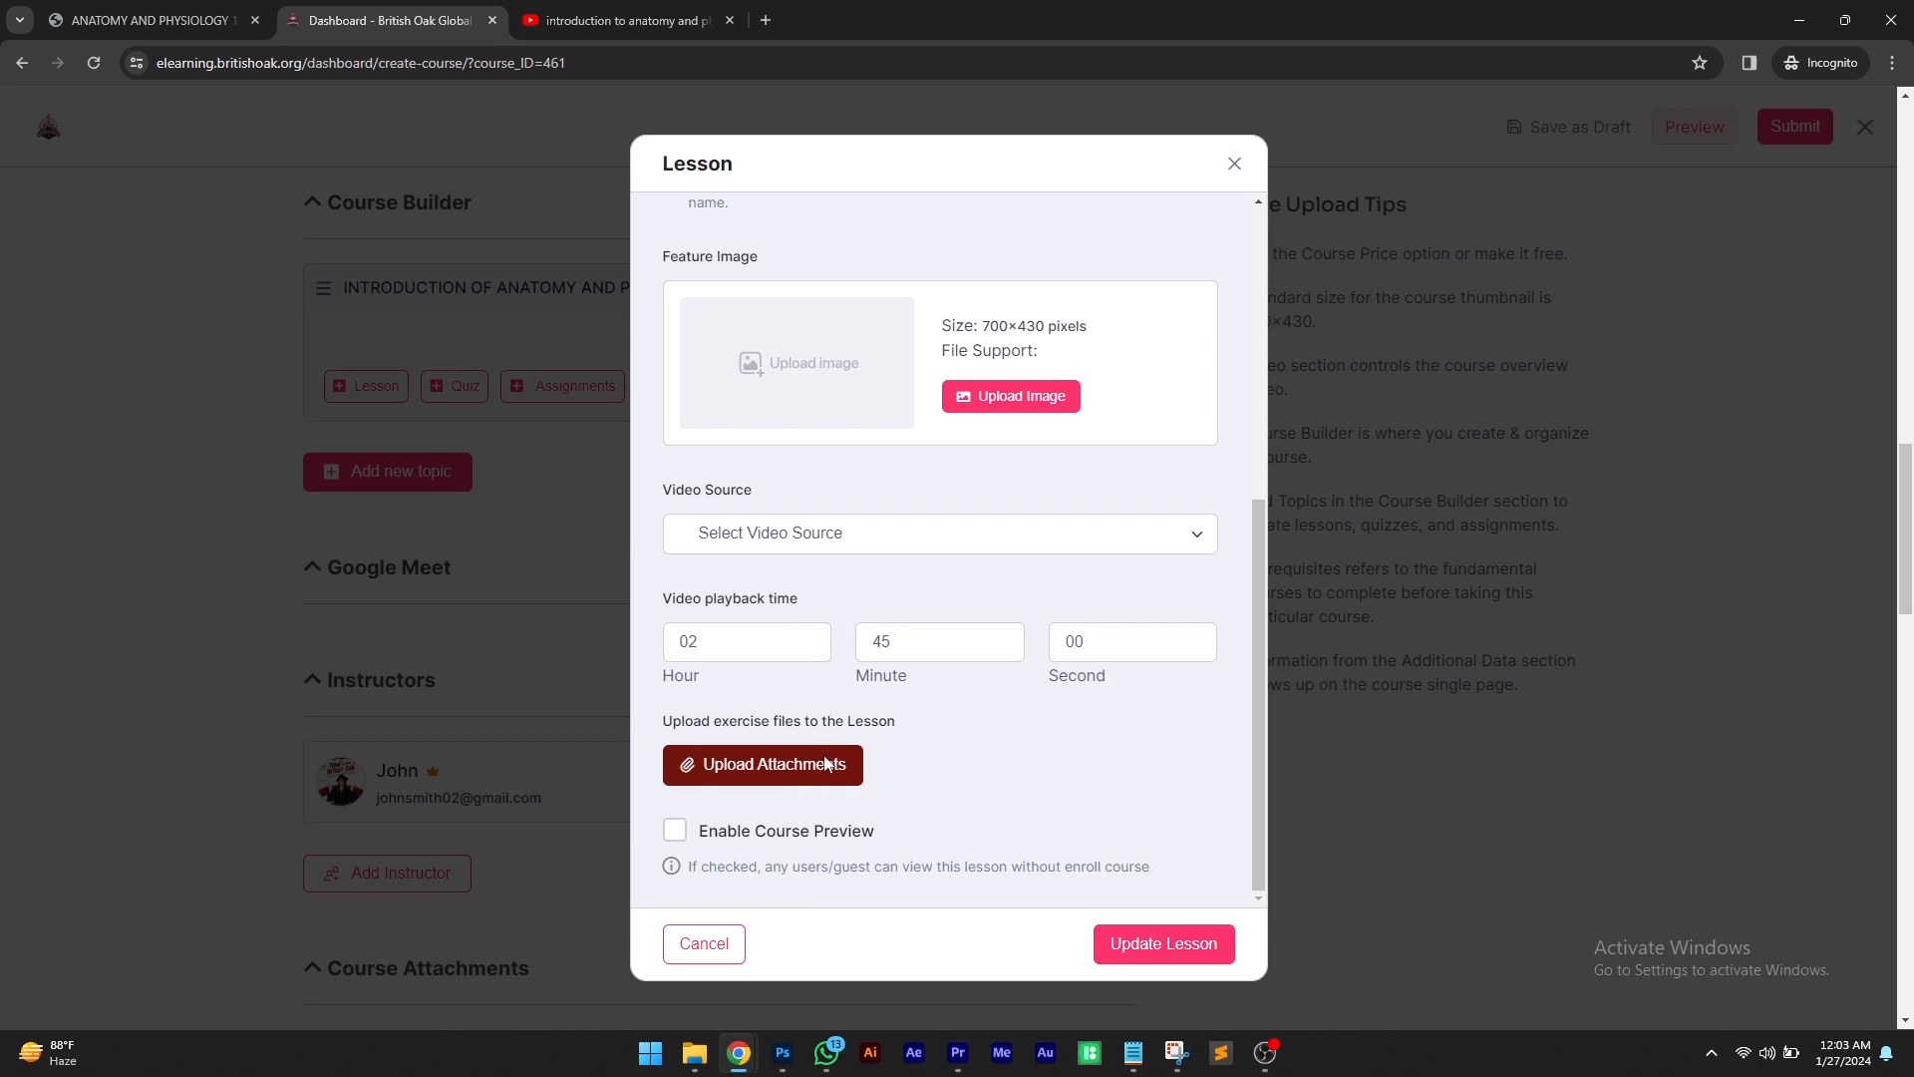
Upload ANATOMY AND PHYSIOLOGY 1.pdf as the lesson's exercise file and save the lesson
{"action": "left_click", "coordinate": [826, 763]}
{"action": "left_click", "coordinate": [82, 183]}
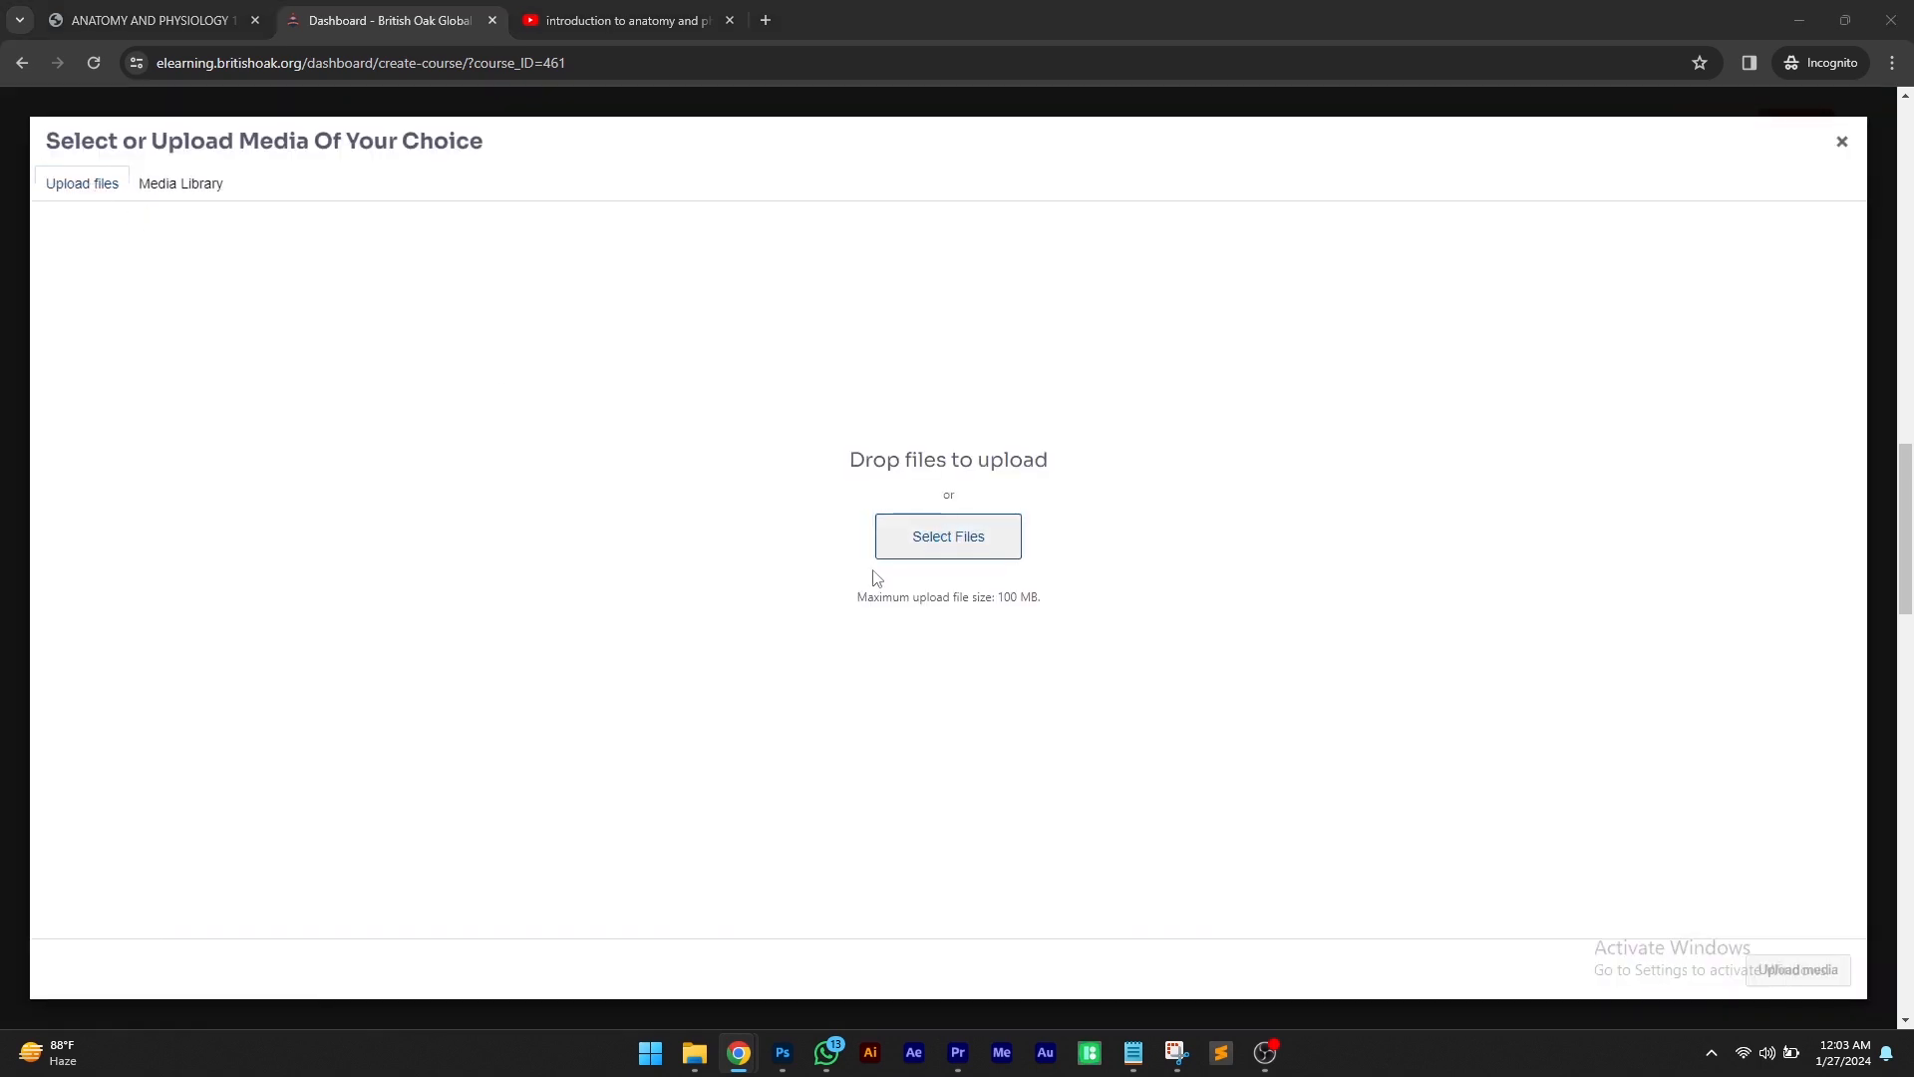
{"action": "left_click", "coordinate": [897, 548]}
{"action": "left_click", "coordinate": [1186, 632]}
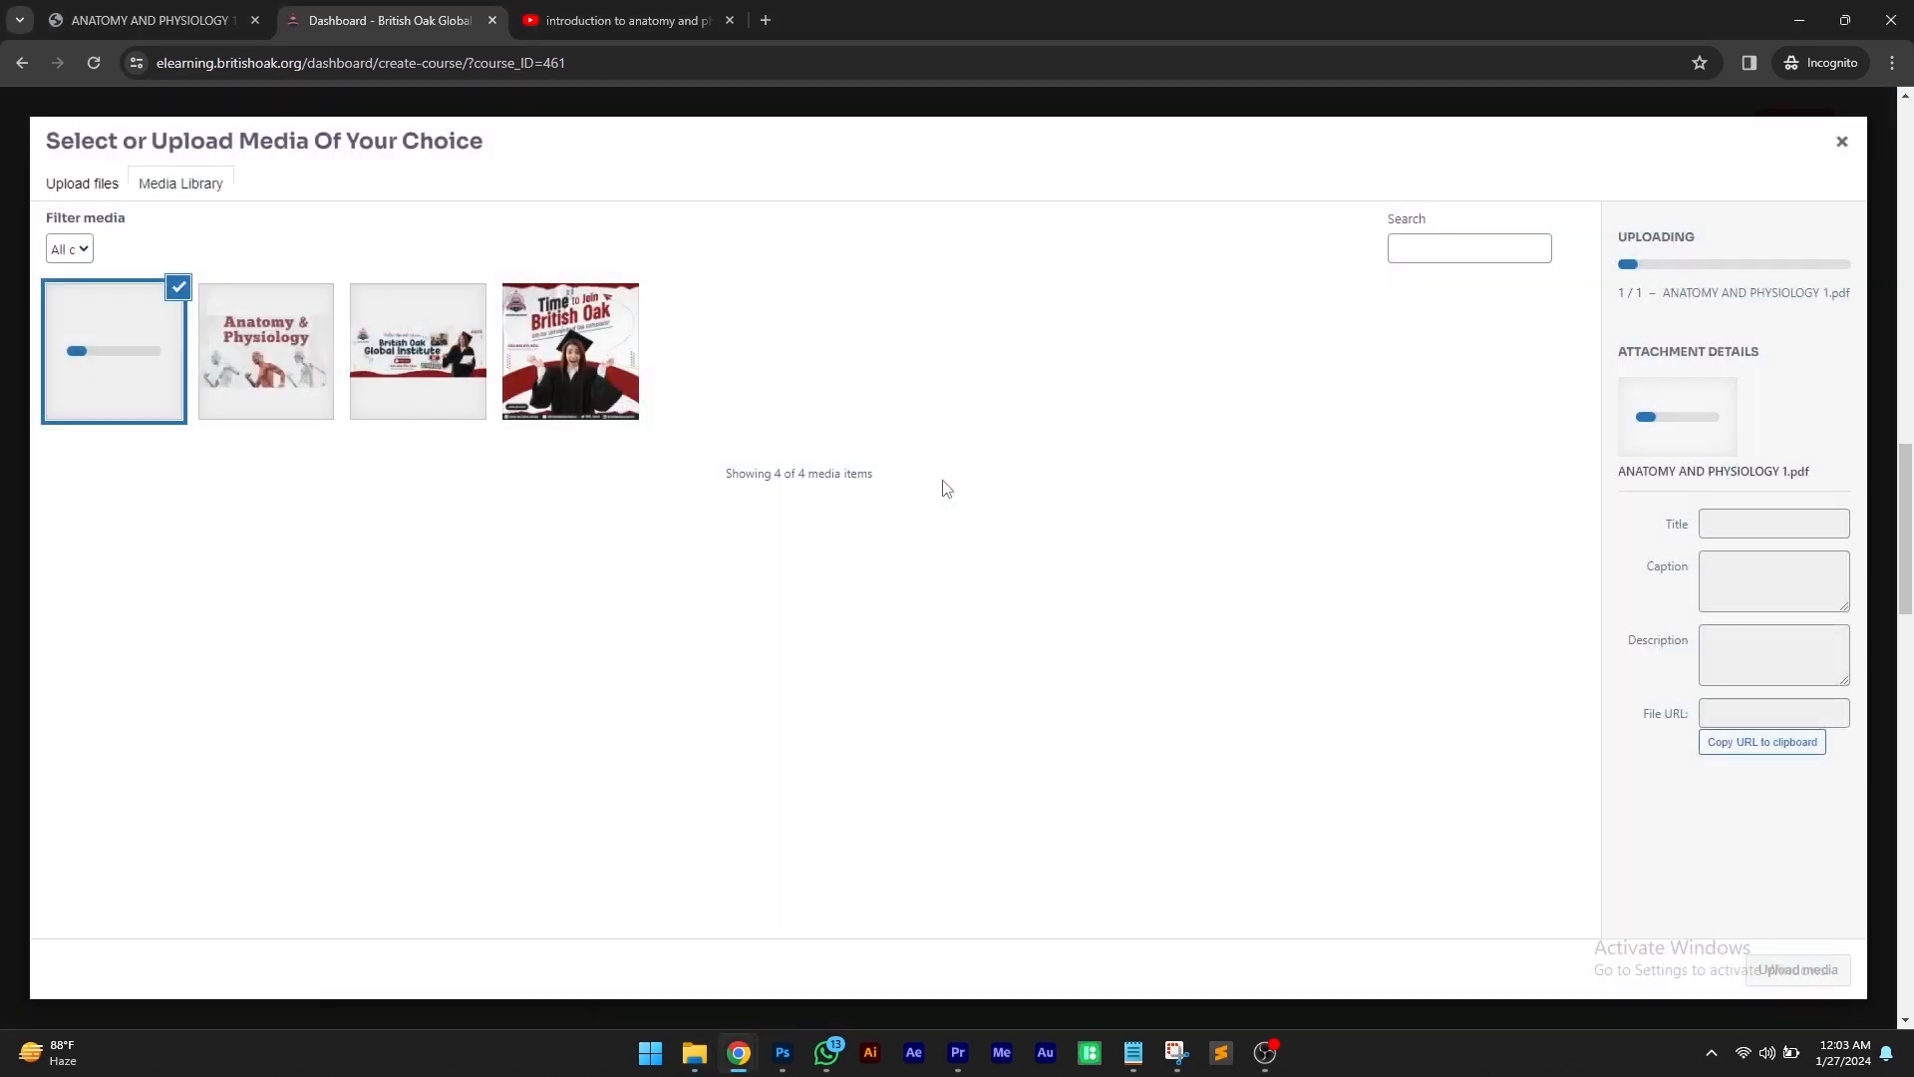
{"action": "left_click", "coordinate": [1798, 969]}
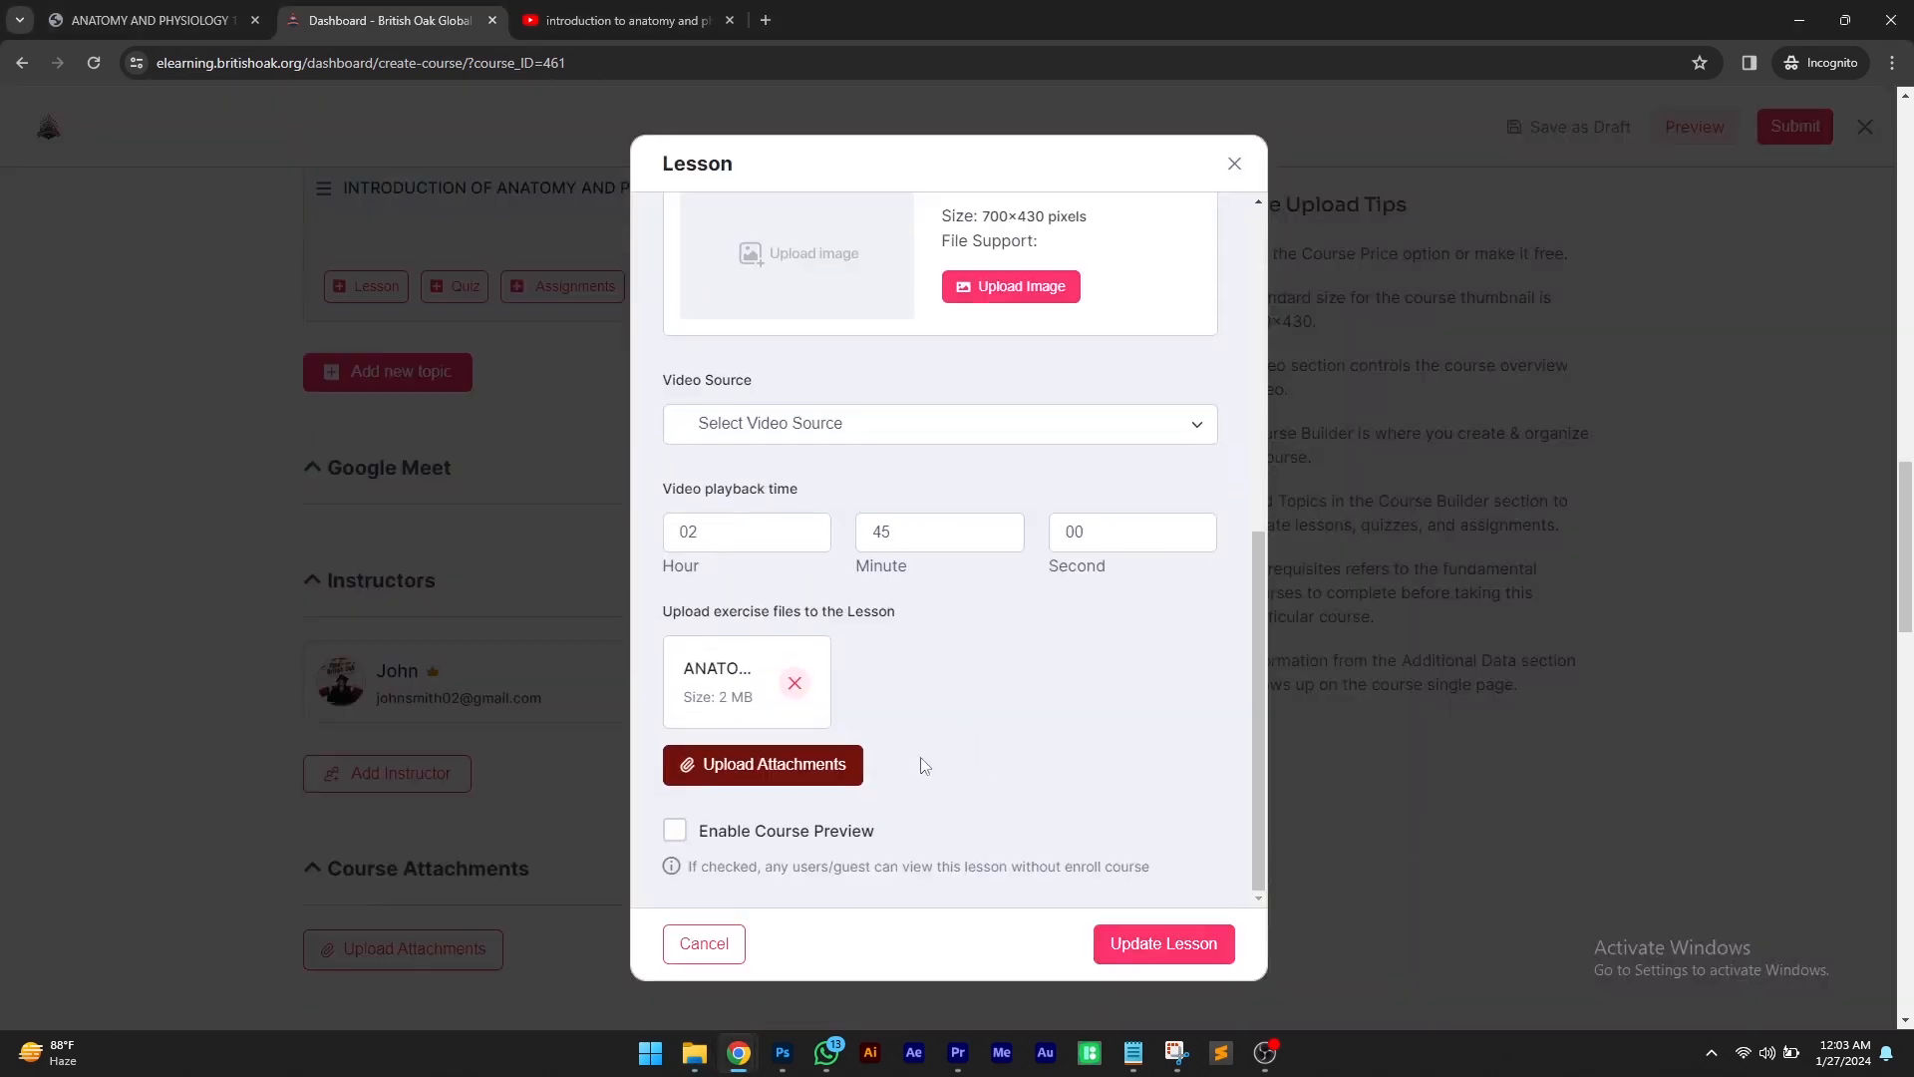
{"action": "left_click", "coordinate": [1163, 943]}
Start another lesson and copy the subtopic Organizations Of Living Systems from the course PDF
{"action": "scroll", "coordinate": [1038, 782], "scroll_direction": "up", "scroll_amount": 2}
{"action": "left_click", "coordinate": [371, 513]}
{"action": "scroll", "coordinate": [854, 350], "scroll_direction": "down", "scroll_amount": 1}
{"action": "left_click", "coordinate": [149, 20]}
{"action": "left_click_drag", "start_coordinate": [1032, 530], "coordinate": [835, 531]}
{"action": "right_click", "coordinate": [839, 532]}
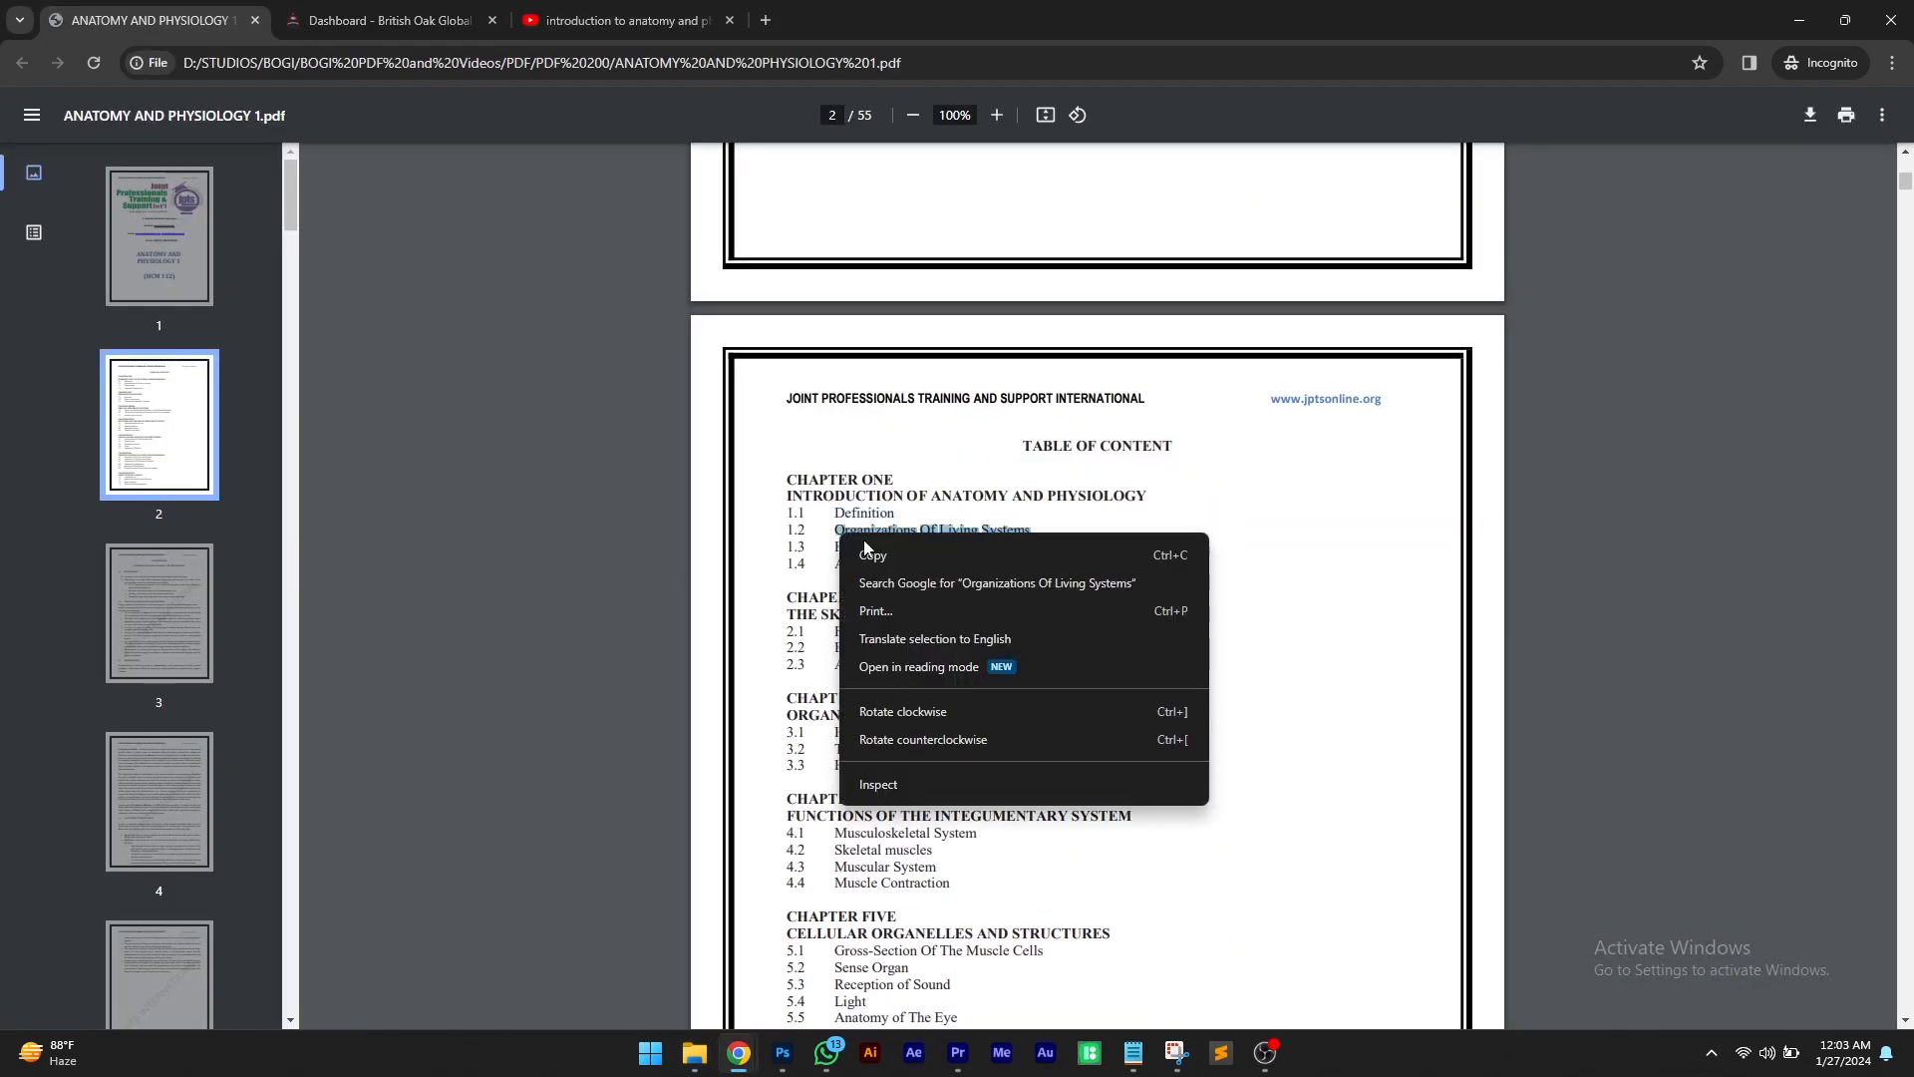
{"action": "left_click", "coordinate": [865, 552]}
Name the lesson Organizations Of Living Systems and enter the content Click on excercise button to read course material
{"action": "left_click", "coordinate": [389, 20]}
{"action": "scroll", "coordinate": [813, 451], "scroll_direction": "down", "scroll_amount": 1}
{"action": "left_click", "coordinate": [813, 452]}
{"action": "type", "text": "Click on excers"}
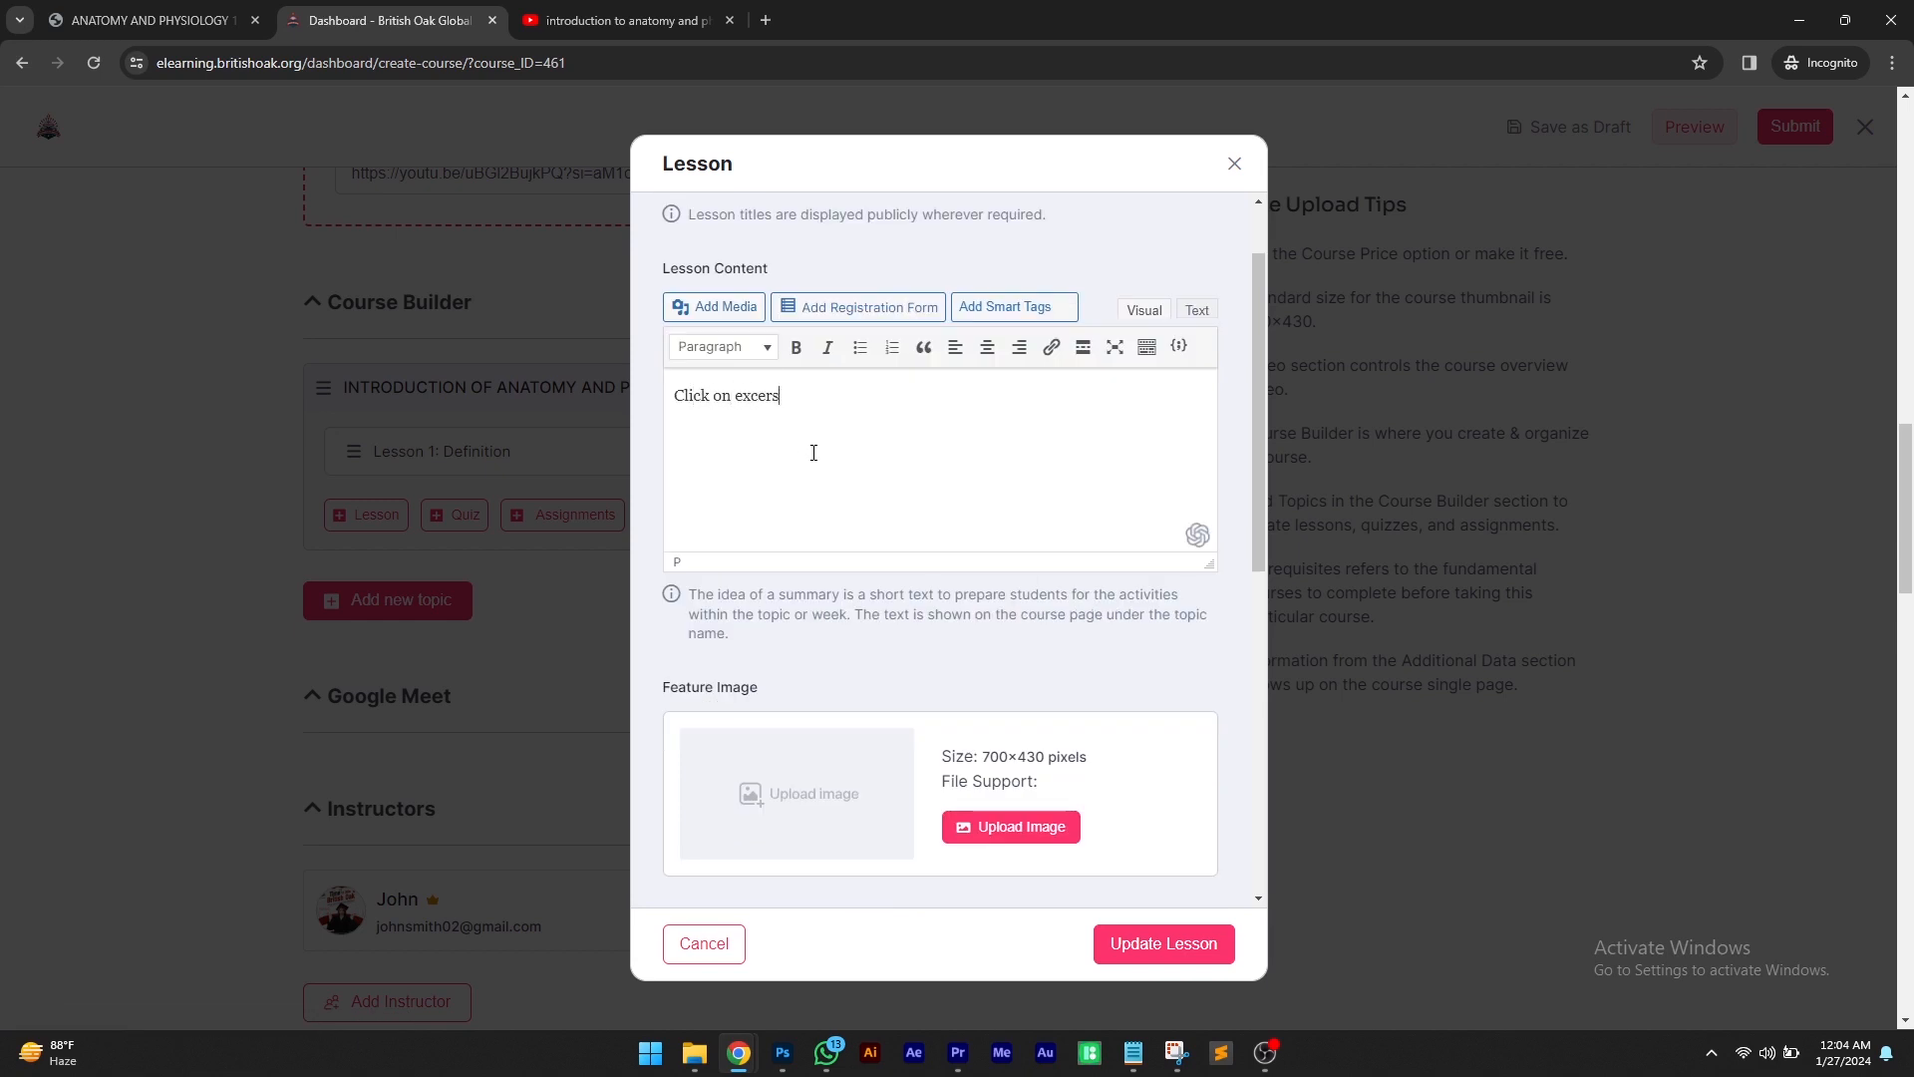
{"action": "key", "text": "BackSpace"}
{"action": "type", "text": "cise button to read course material"}
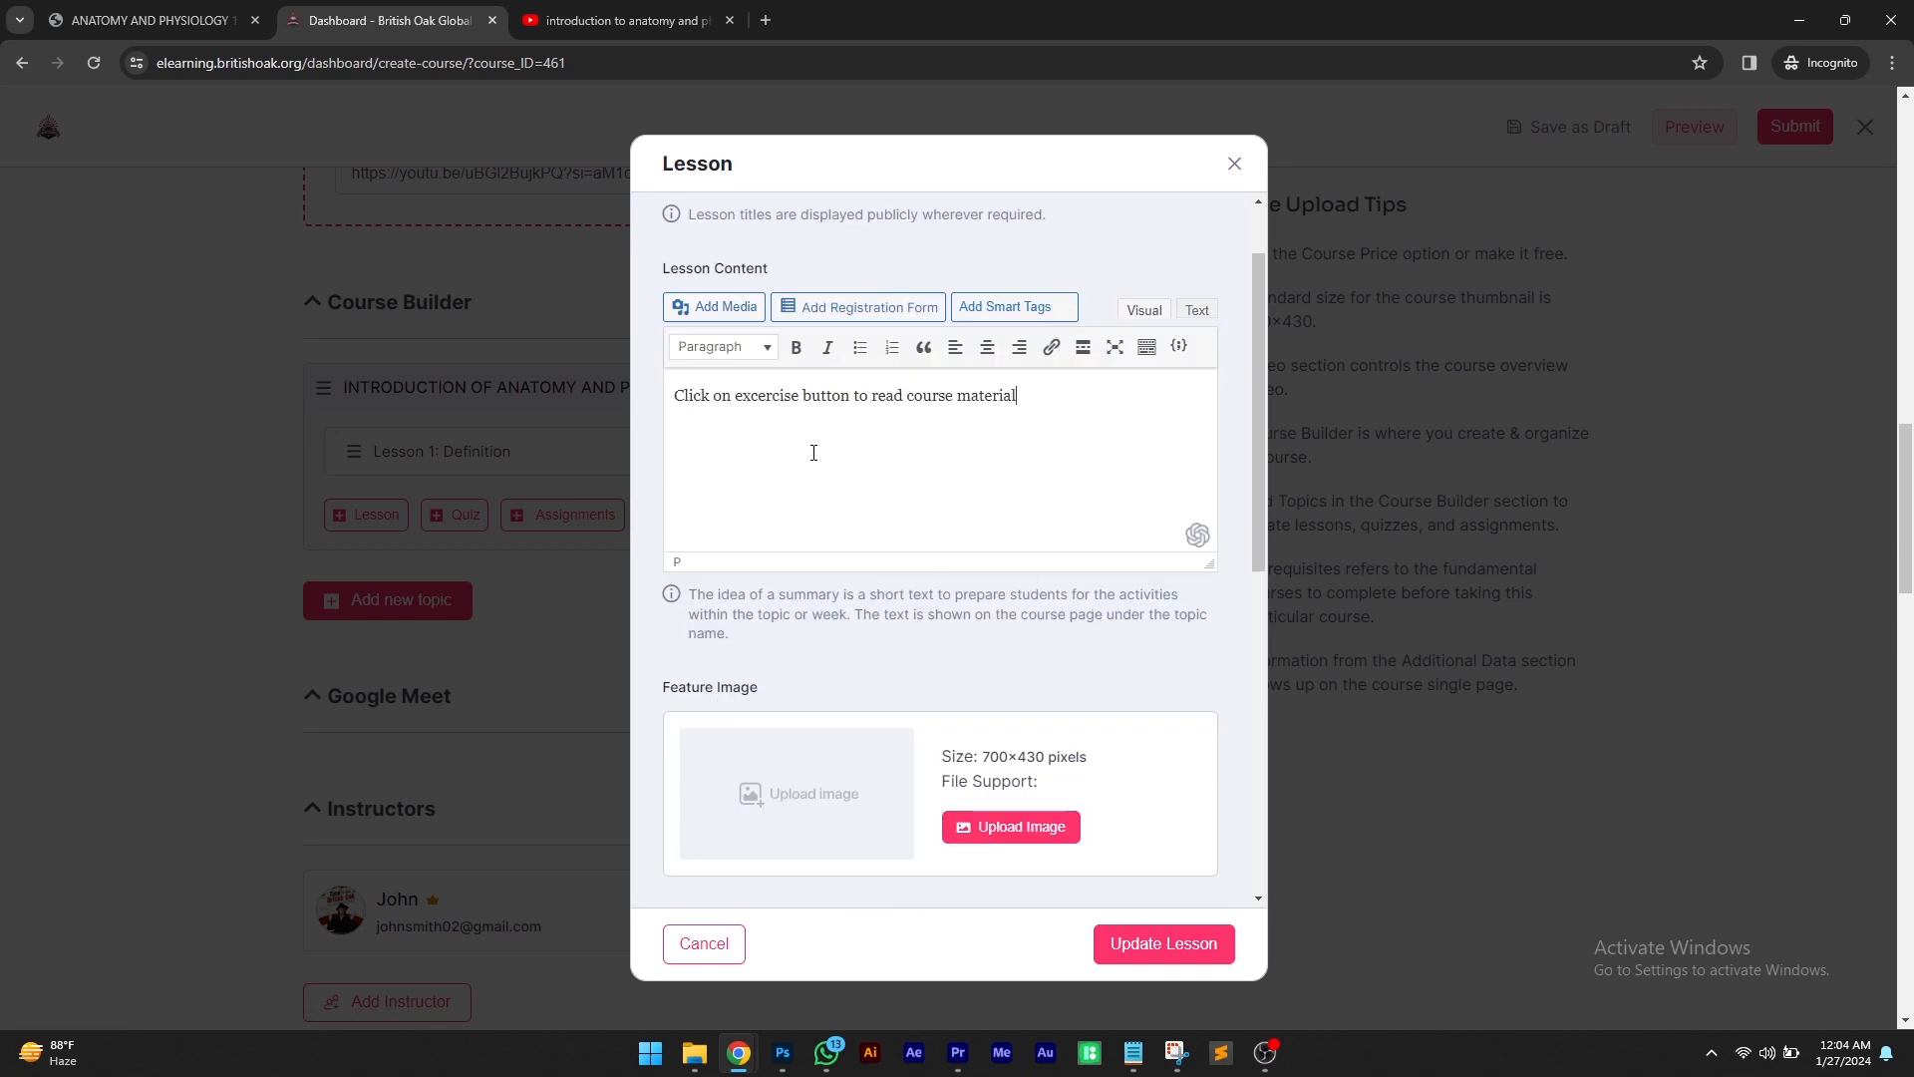
{"action": "left_click_drag", "start_coordinate": [1024, 399], "coordinate": [598, 205]}
Attach ANATOMY-AND-PHYSIOLOGY-1.pdf from the media library without a video source and save the lesson
{"action": "scroll", "coordinate": [1027, 718], "scroll_direction": "down", "scroll_amount": 4}
{"action": "left_click", "coordinate": [817, 570]}
{"action": "left_click", "coordinate": [818, 597]}
{"action": "scroll", "coordinate": [817, 598], "scroll_direction": "down", "scroll_amount": 3}
{"action": "left_click", "coordinate": [733, 663]}
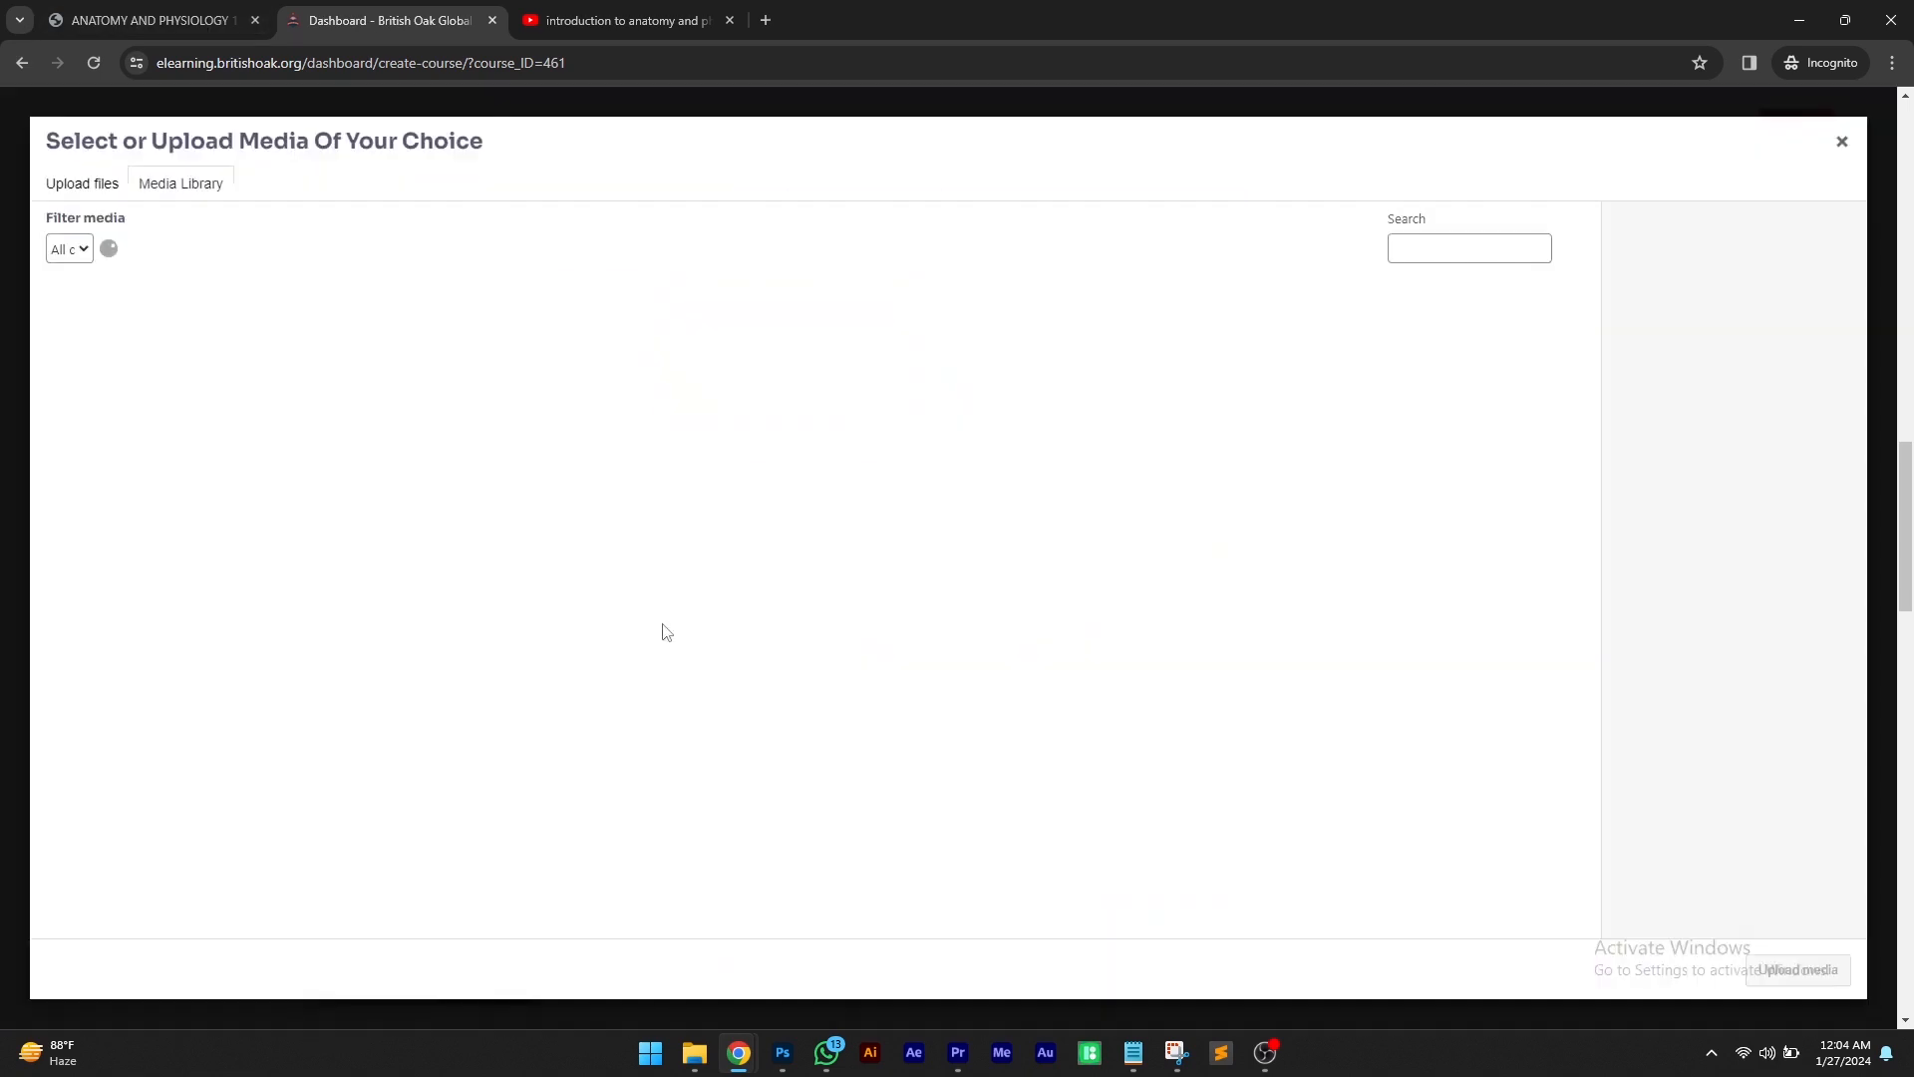
{"action": "left_click", "coordinate": [115, 351]}
{"action": "left_click", "coordinate": [1802, 978]}
{"action": "left_click", "coordinate": [1147, 941]}
Create a lesson named Anatomic Terminology whose content tells learners to click exercise to read course material
{"action": "left_click", "coordinate": [387, 482]}
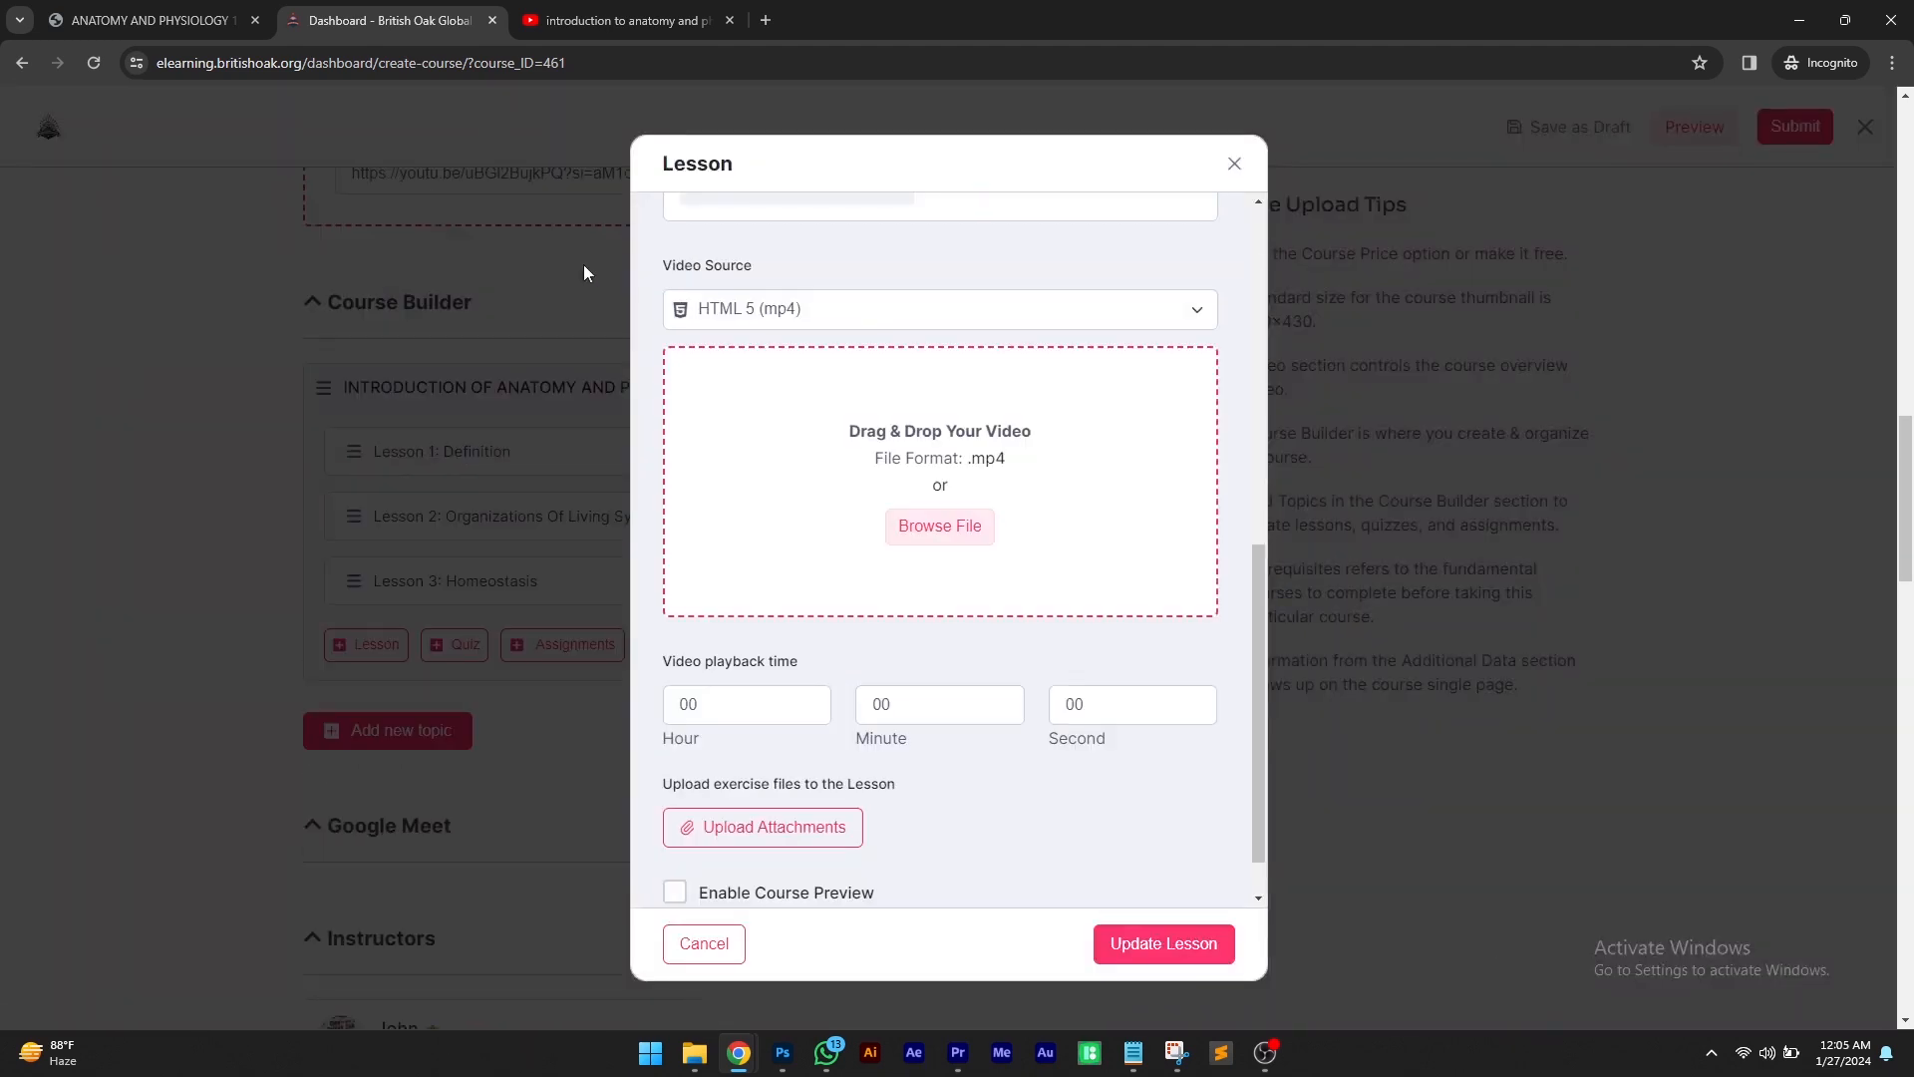
{"action": "scroll", "coordinate": [733, 300], "scroll_direction": "up", "scroll_amount": 8}
{"action": "triple_click", "coordinate": [732, 263]}
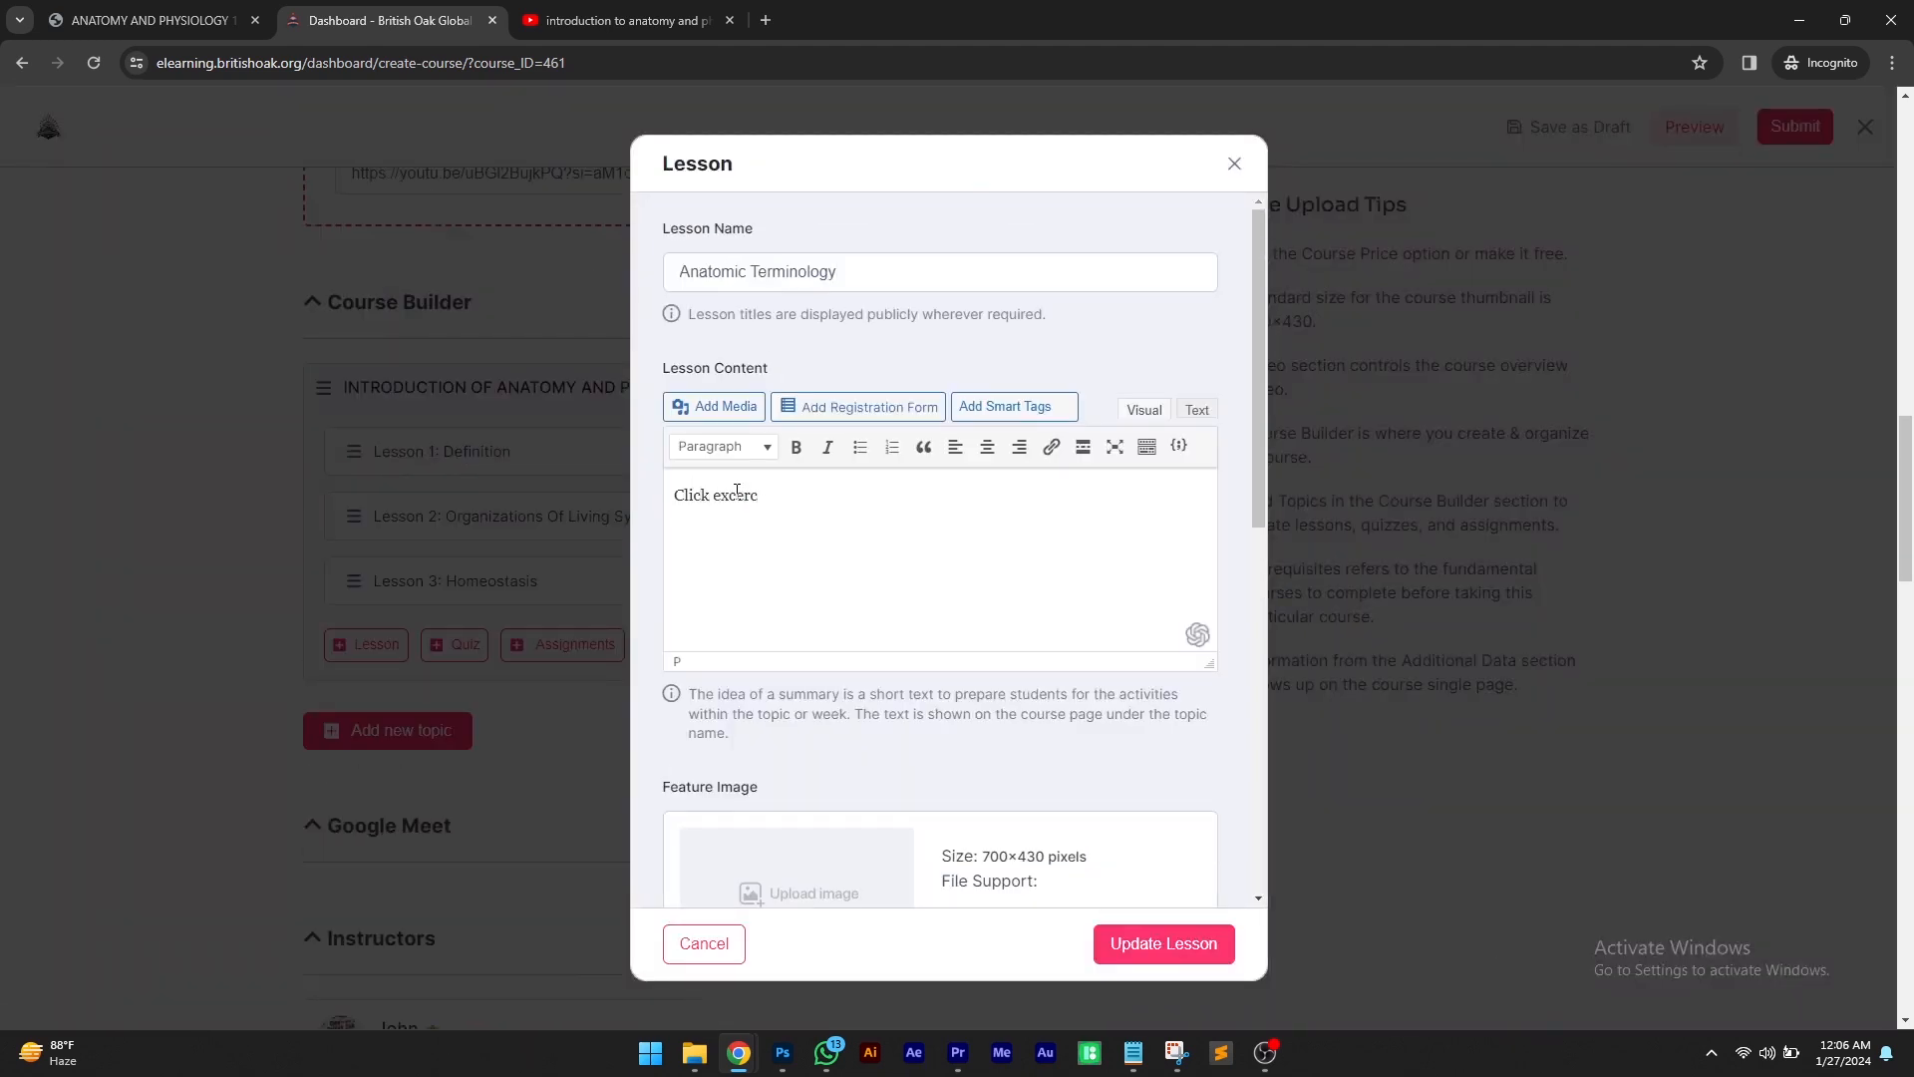
{"action": "type", "text": "ise to read course material"}
Attach ANATOMY-AND-PHYSIOLOGY-1.pdf from the media library without a video source and save the Anatomic Terminology lesson
{"action": "scroll", "coordinate": [837, 559], "scroll_direction": "down", "scroll_amount": 6}
{"action": "left_click", "coordinate": [837, 466]}
{"action": "left_click", "coordinate": [837, 495]}
{"action": "left_click", "coordinate": [763, 765]}
{"action": "left_click", "coordinate": [165, 356]}
{"action": "left_click", "coordinate": [1801, 971]}
{"action": "scroll", "coordinate": [1097, 758], "scroll_direction": "down", "scroll_amount": 5}
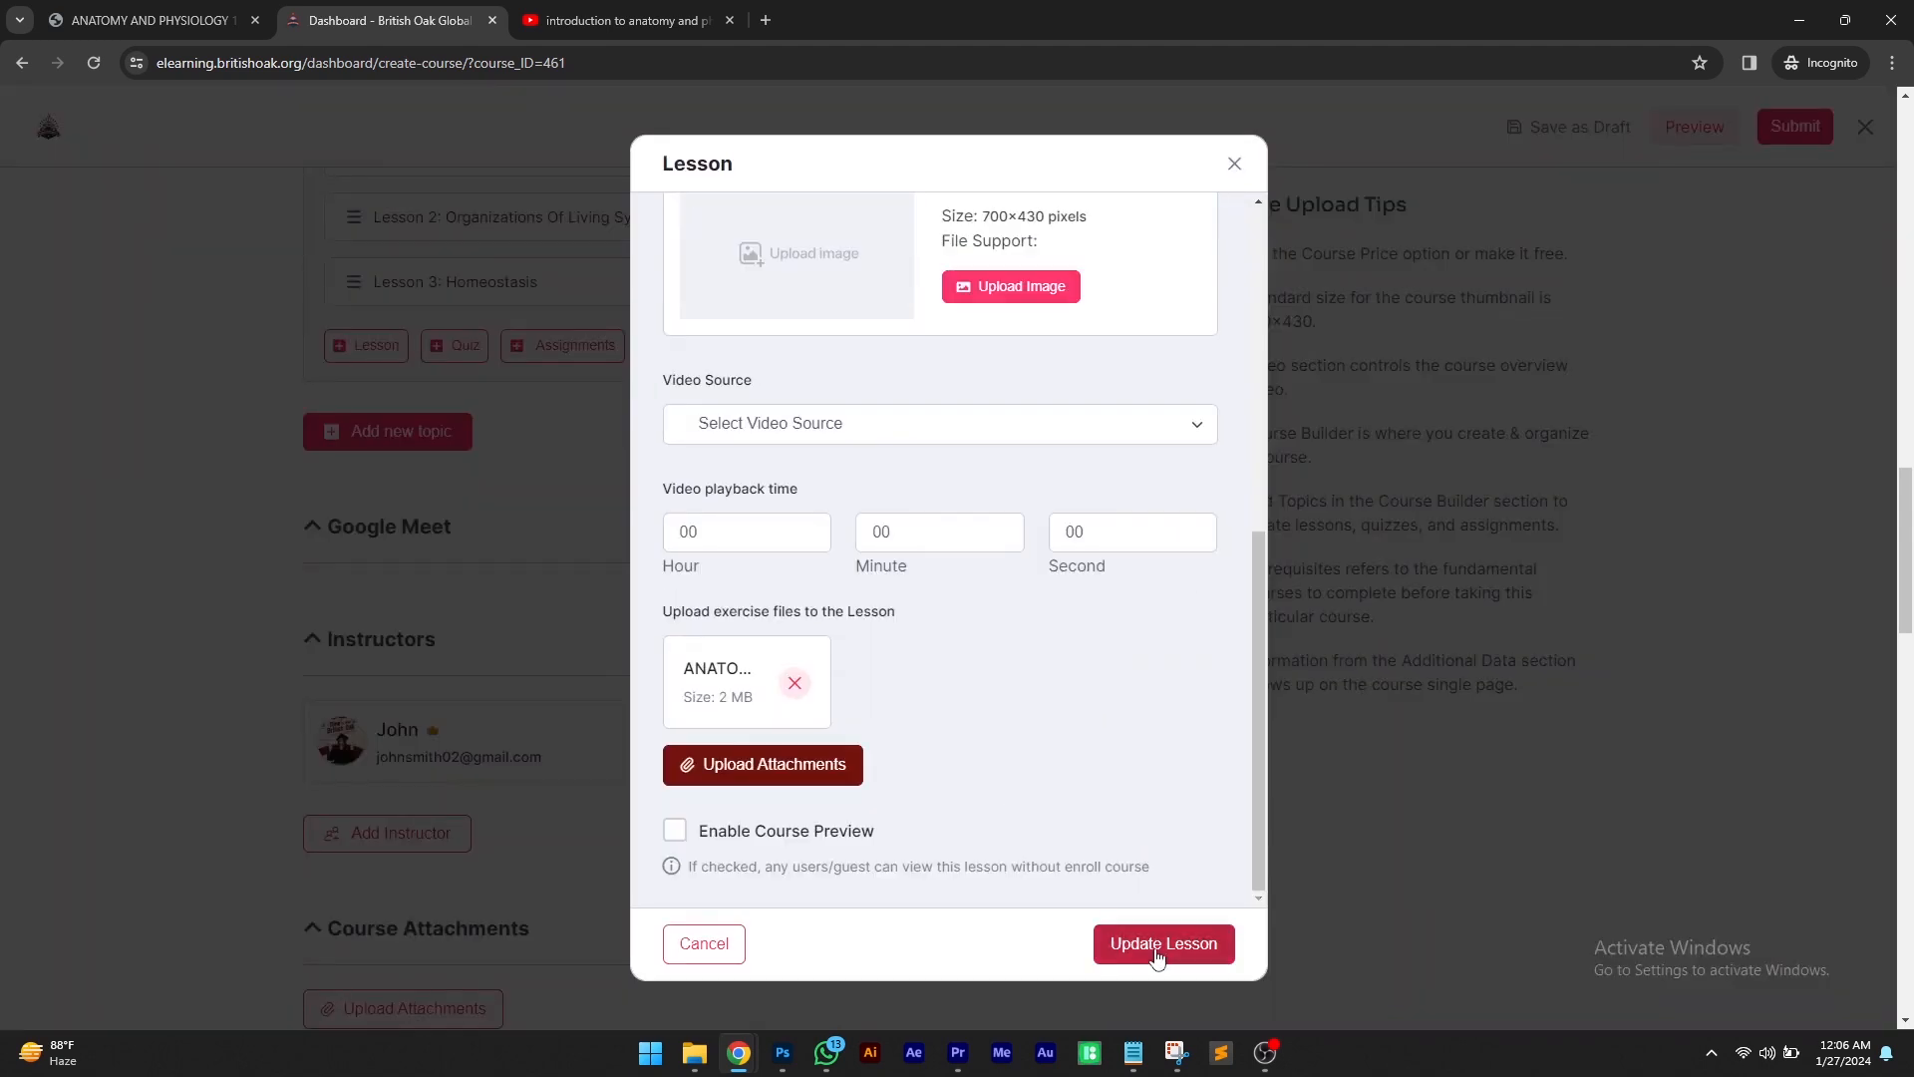
{"action": "left_click", "coordinate": [1157, 944]}
Attach ANATOMY-AND-PHYSIOLOGY-1.pdf from the media library as a course attachment
{"action": "scroll", "coordinate": [603, 608], "scroll_direction": "up", "scroll_amount": 3}
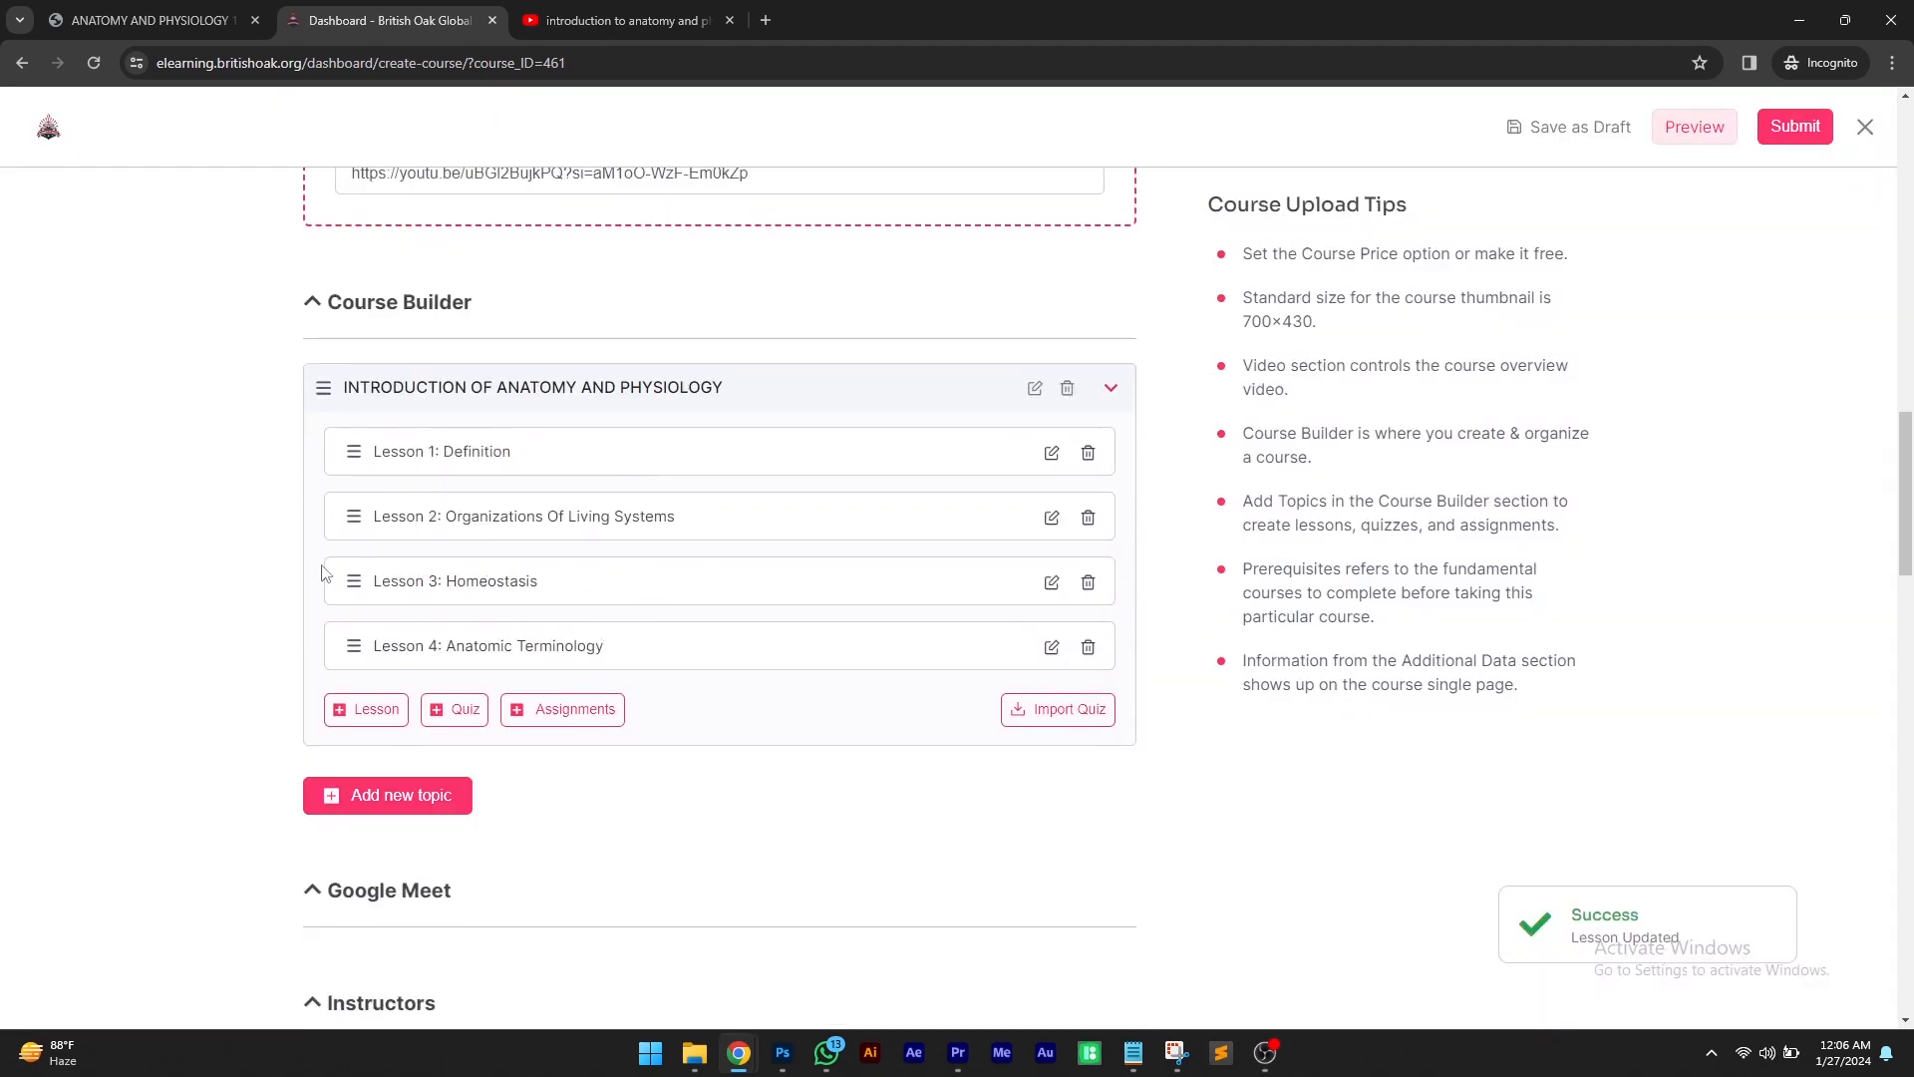
{"action": "scroll", "coordinate": [684, 709], "scroll_direction": "down", "scroll_amount": 5}
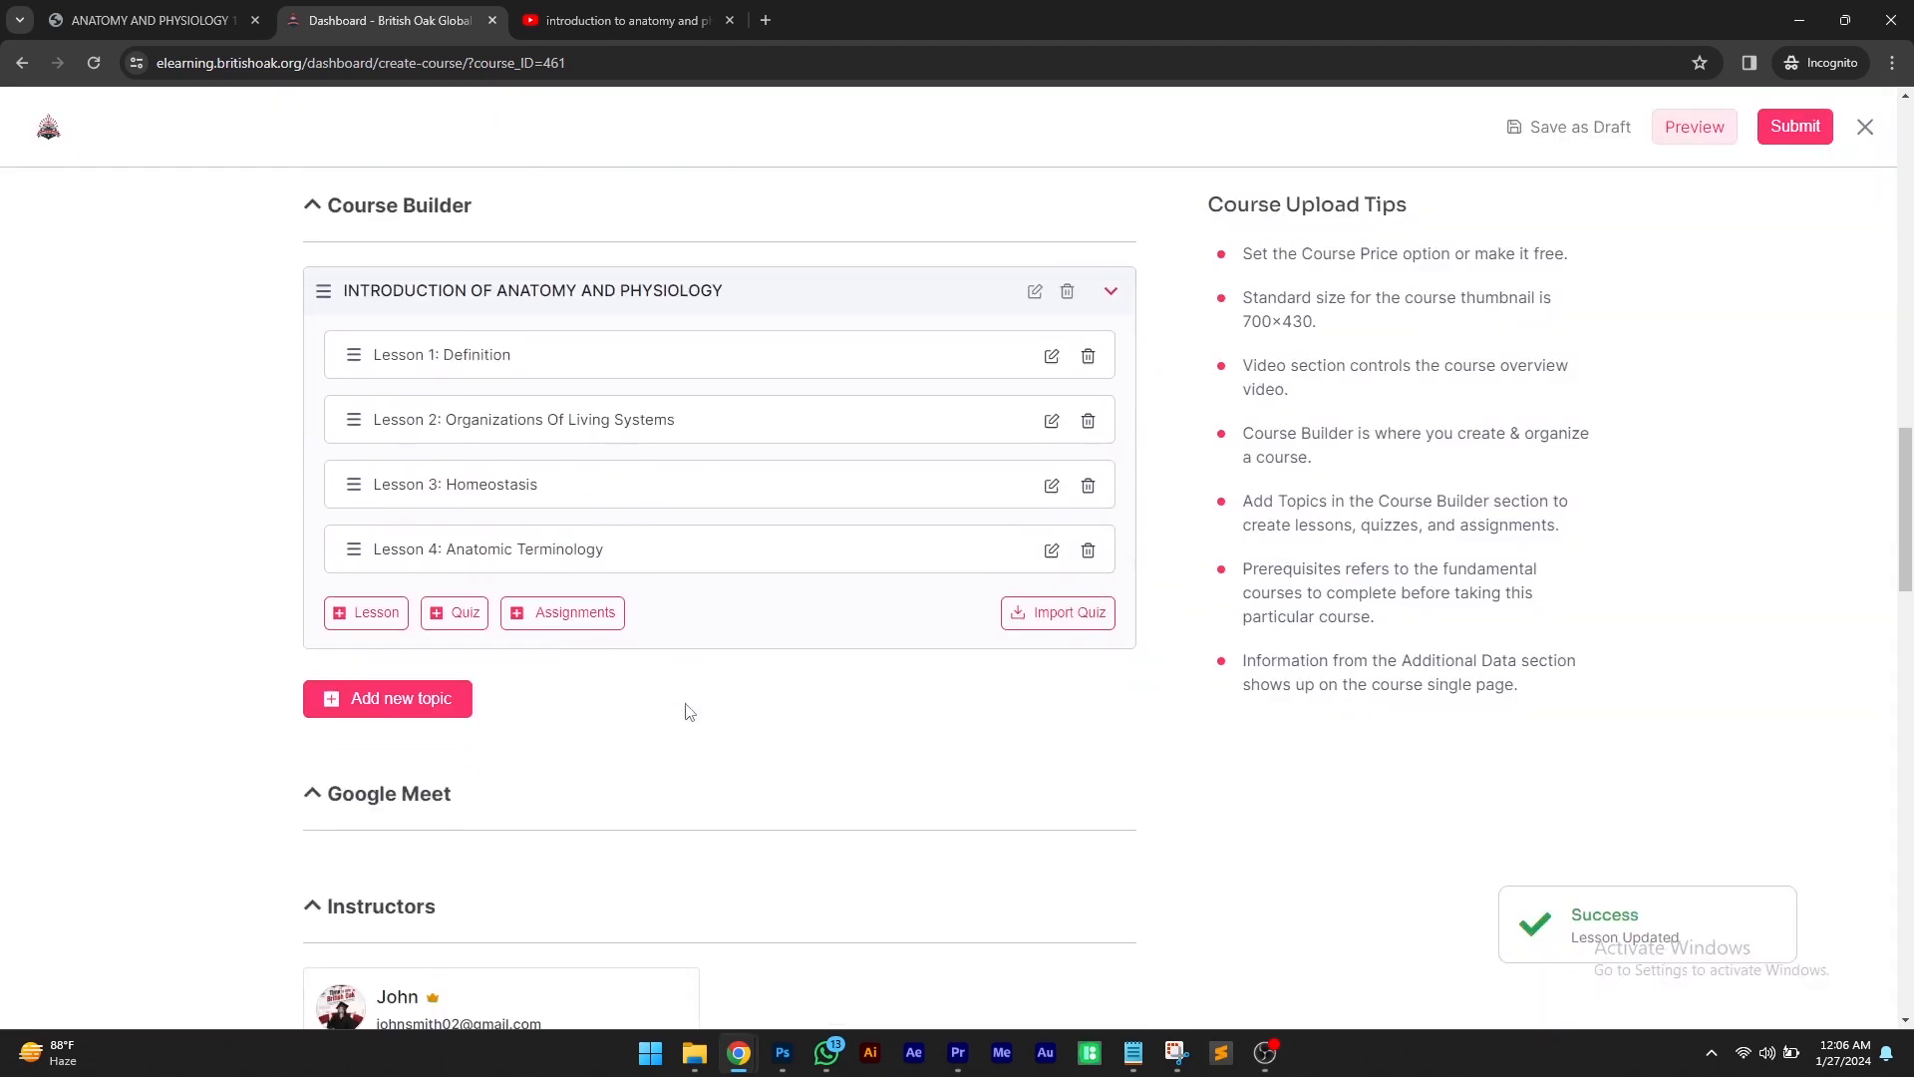
{"action": "scroll", "coordinate": [687, 469], "scroll_direction": "down", "scroll_amount": 3}
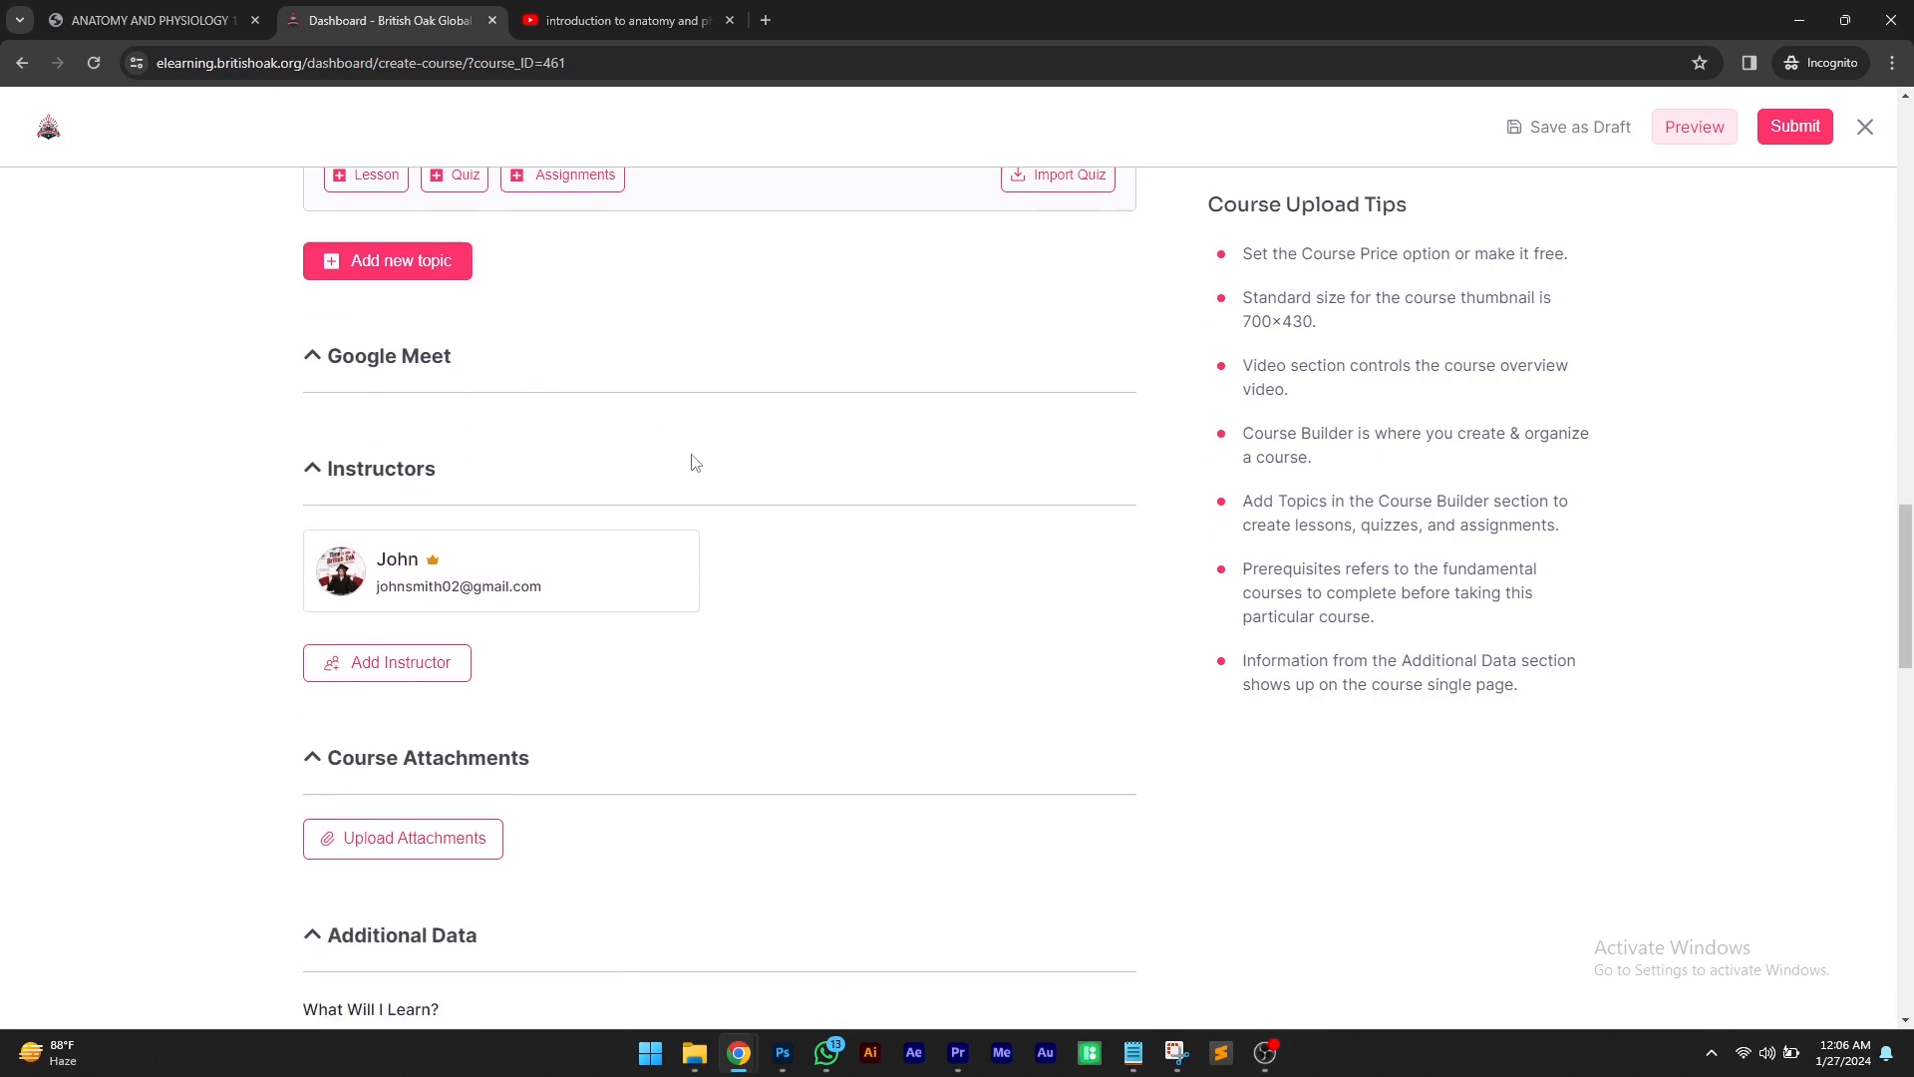
{"action": "scroll", "coordinate": [698, 498], "scroll_direction": "down", "scroll_amount": 1}
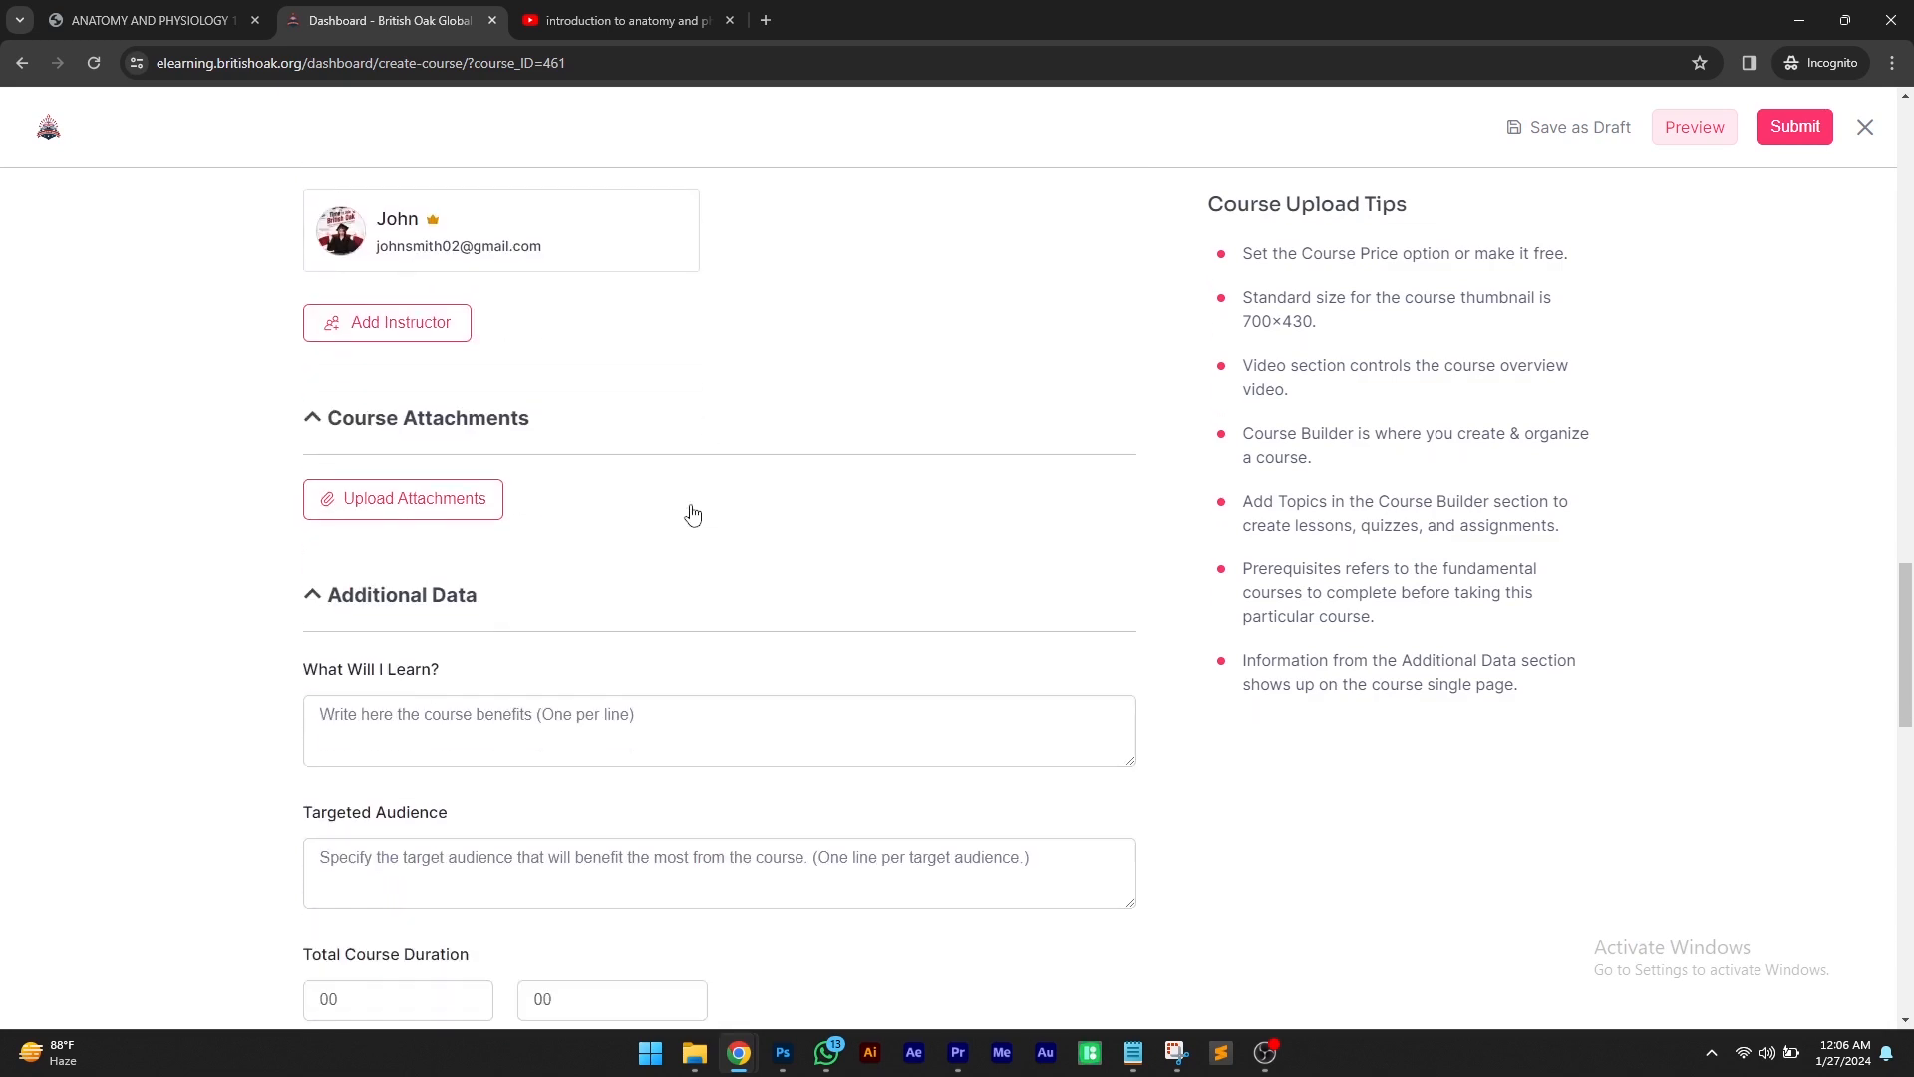
{"action": "left_click_drag", "start_coordinate": [611, 406], "coordinate": [319, 399]}
{"action": "left_click", "coordinate": [467, 409]}
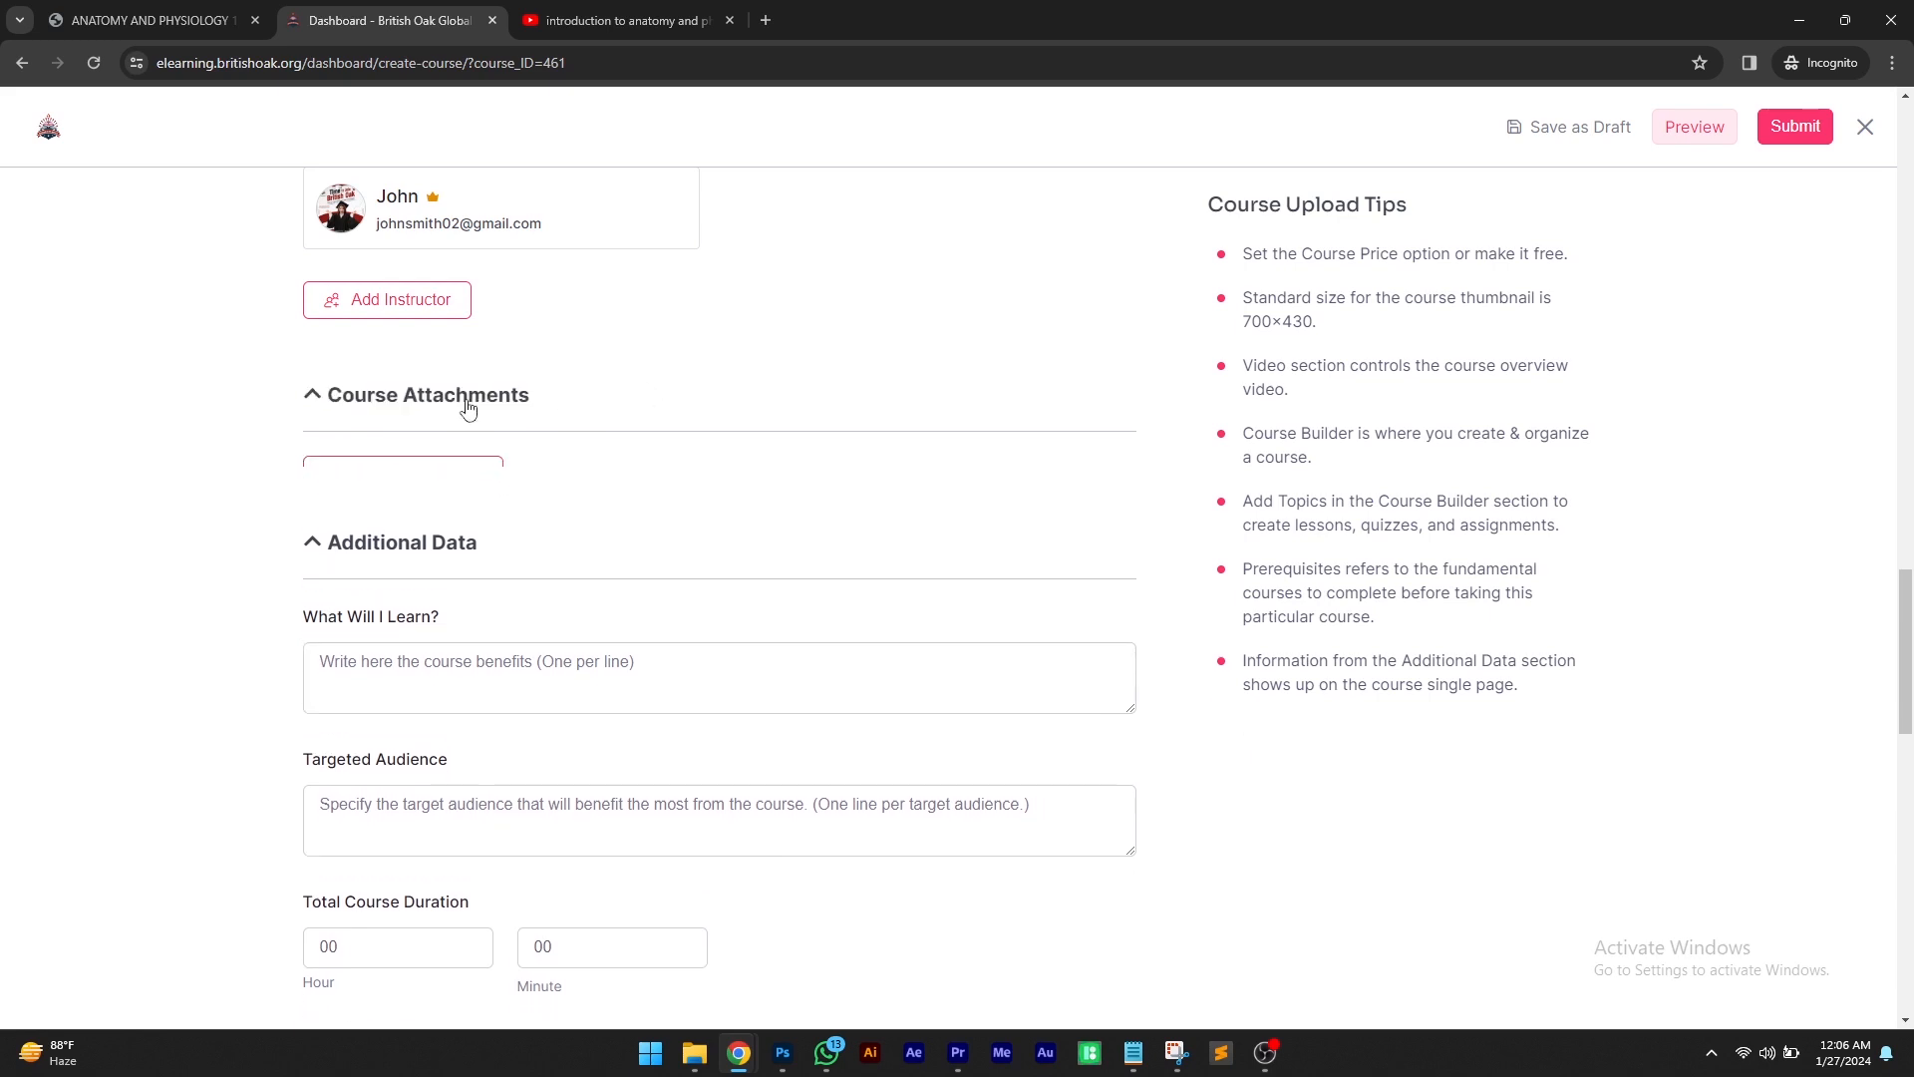
{"action": "left_click", "coordinate": [422, 485]}
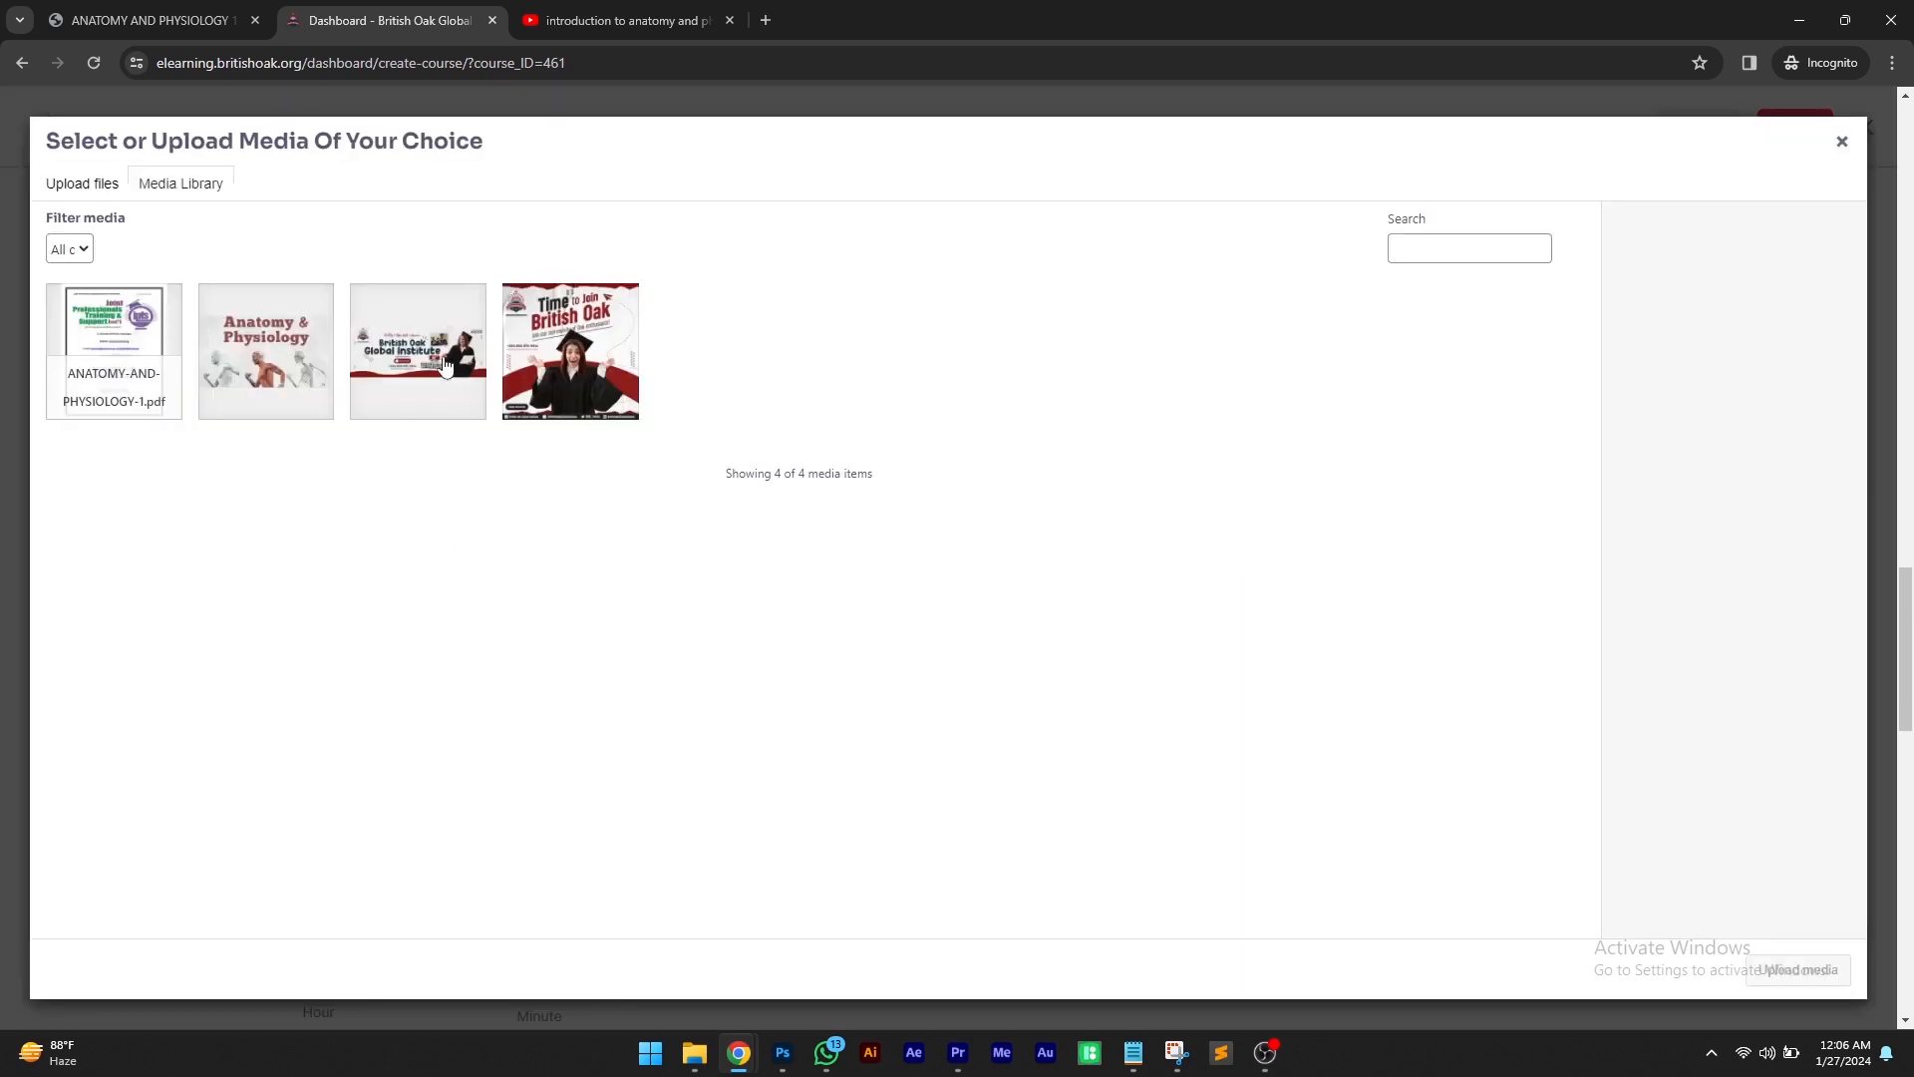
{"action": "left_click", "coordinate": [76, 309]}
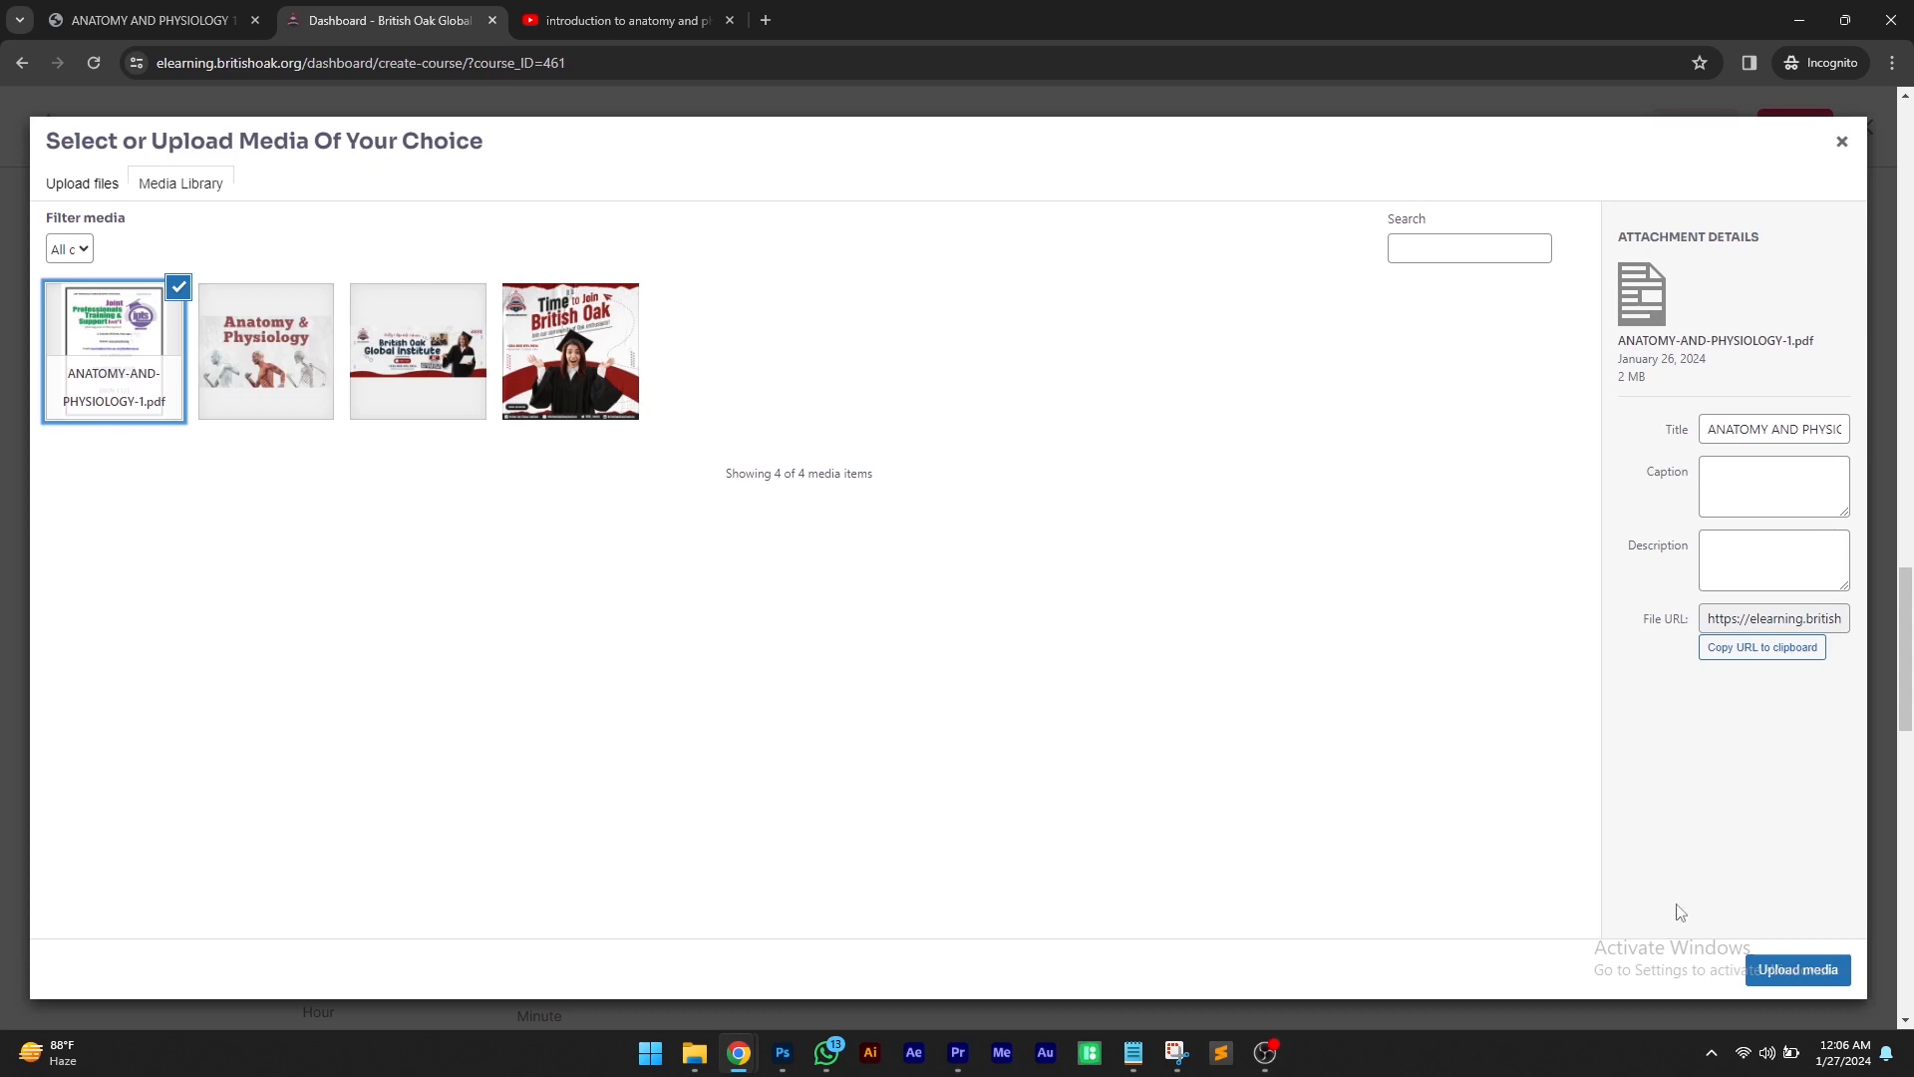
{"action": "left_click", "coordinate": [1785, 973]}
Enlarge the What Will I Learn? field and list Body Systems and Organ Structure and Function
{"action": "scroll", "coordinate": [684, 523], "scroll_direction": "down", "scroll_amount": 3}
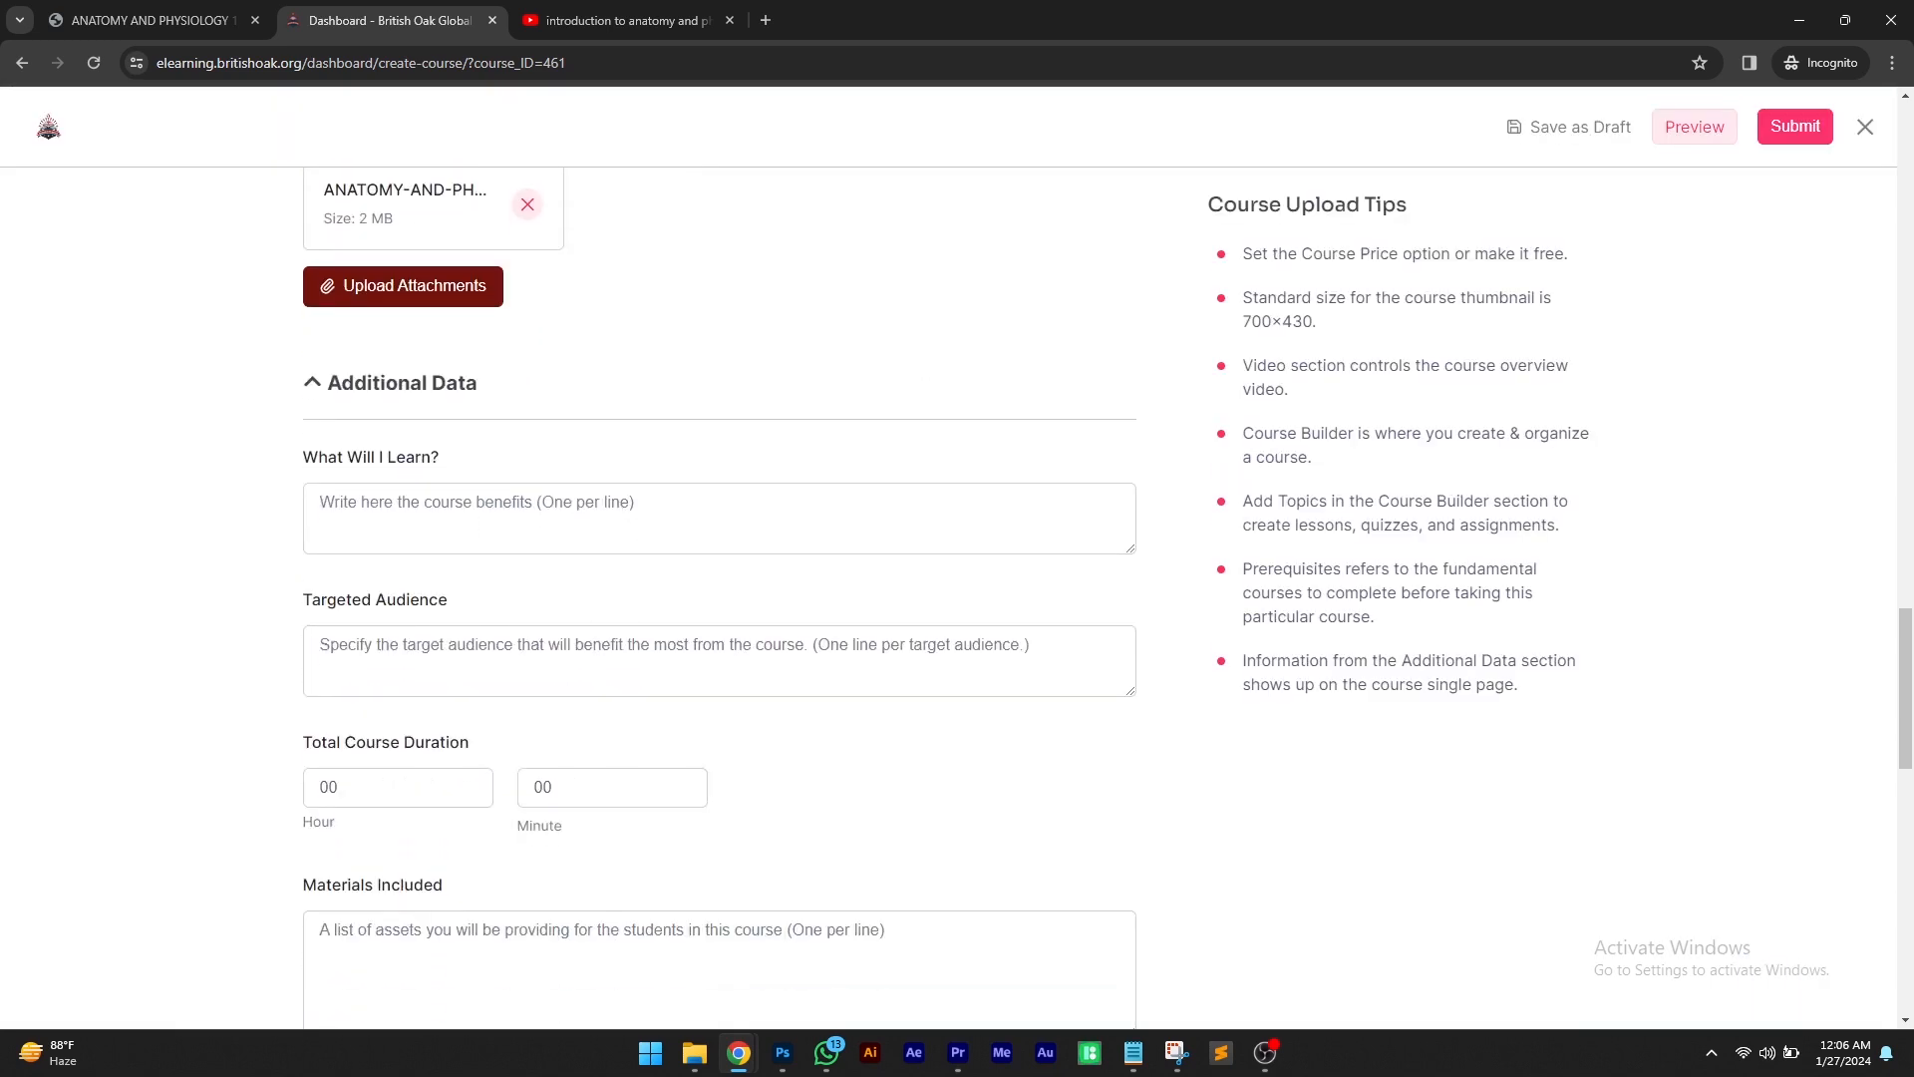
{"action": "key", "text": "alt+Tab"}
{"action": "left_click", "coordinate": [424, 512]}
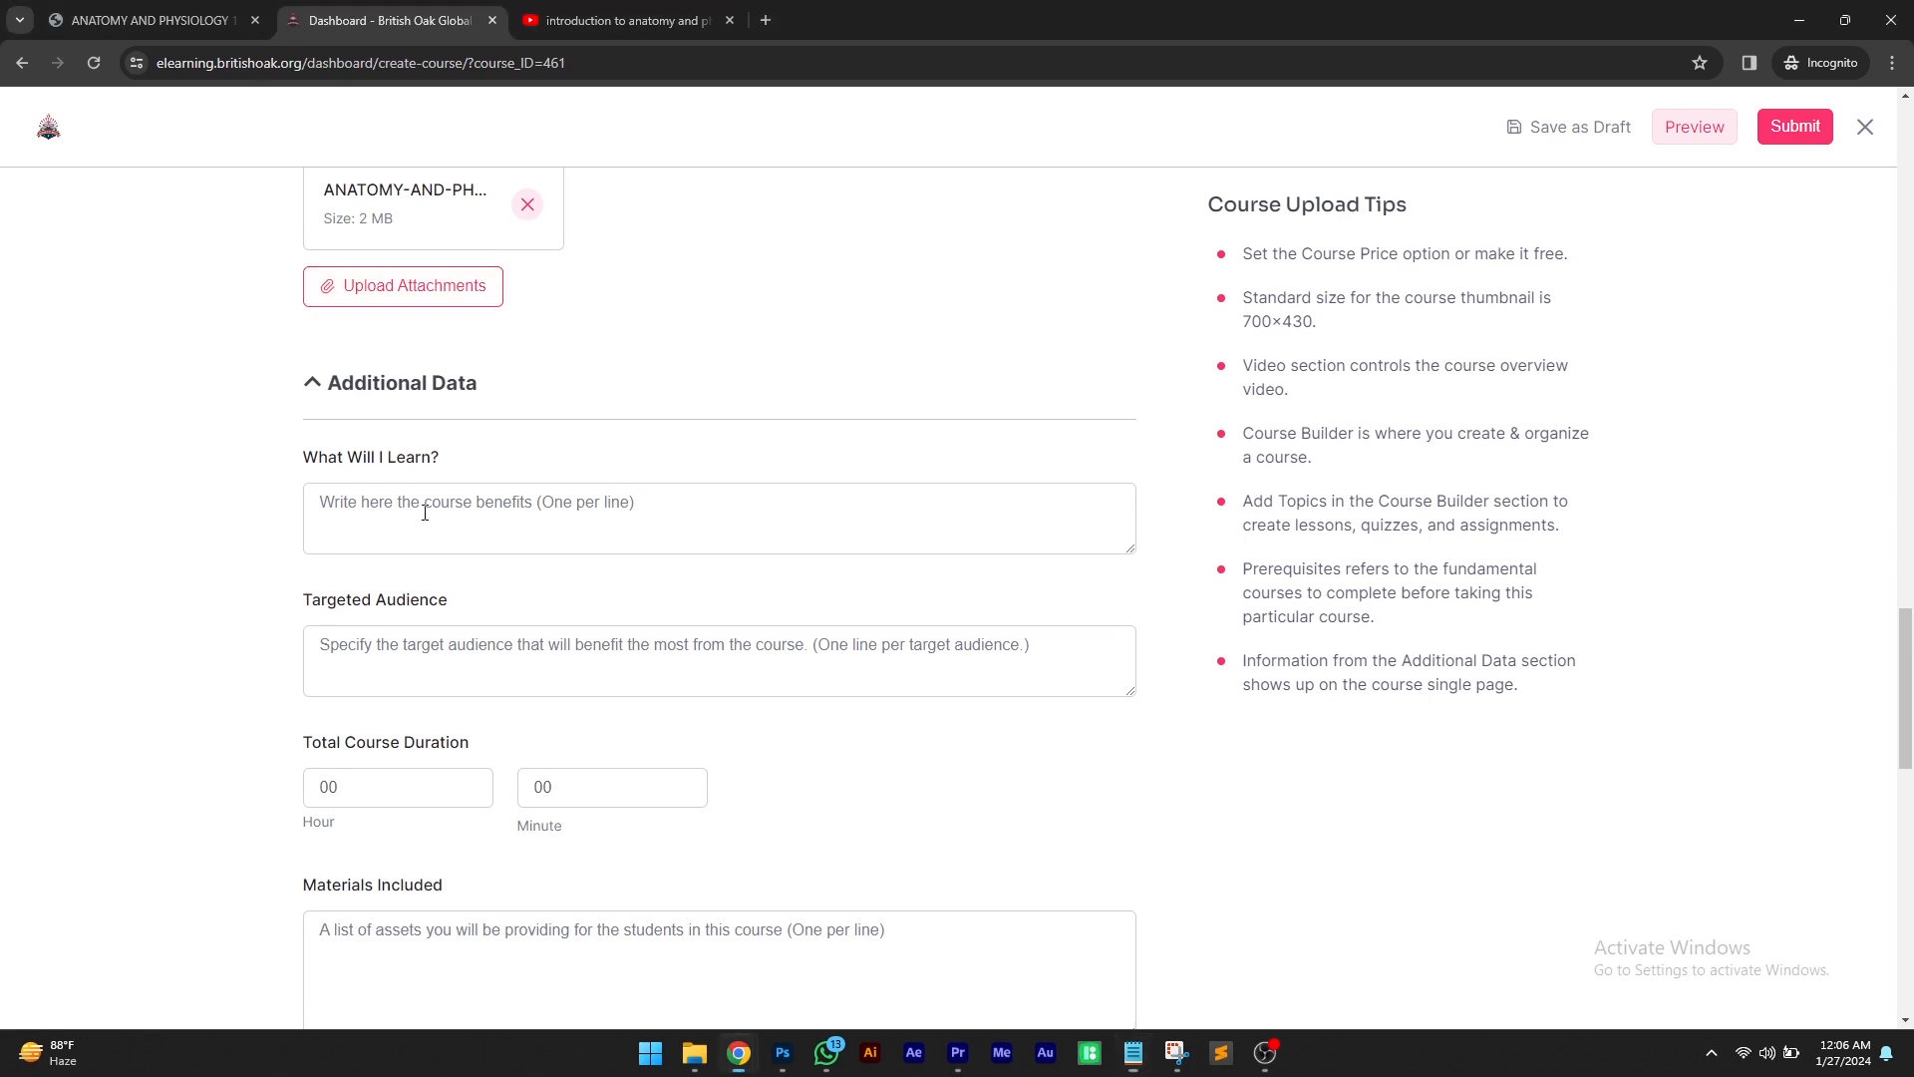
{"action": "left_click_drag", "start_coordinate": [1125, 552], "coordinate": [1129, 692]}
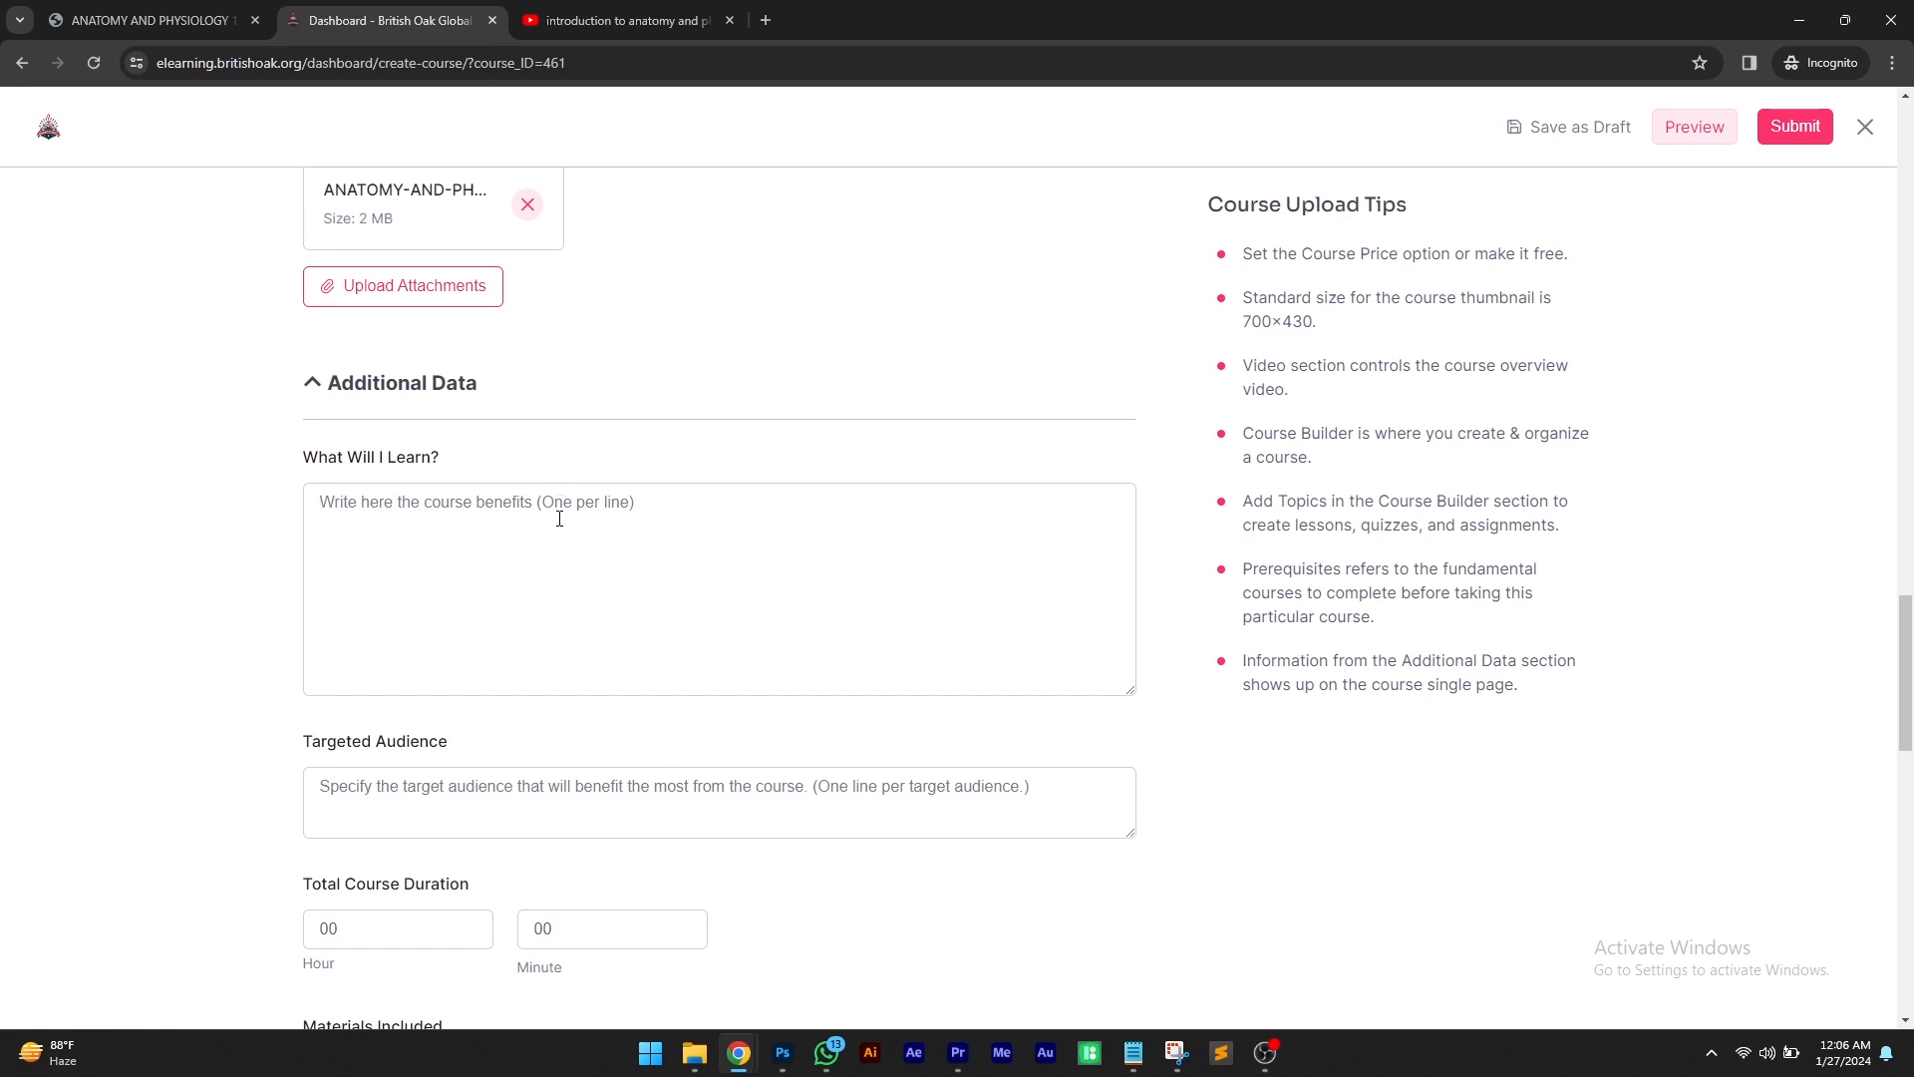
{"action": "type", "text": "B"}
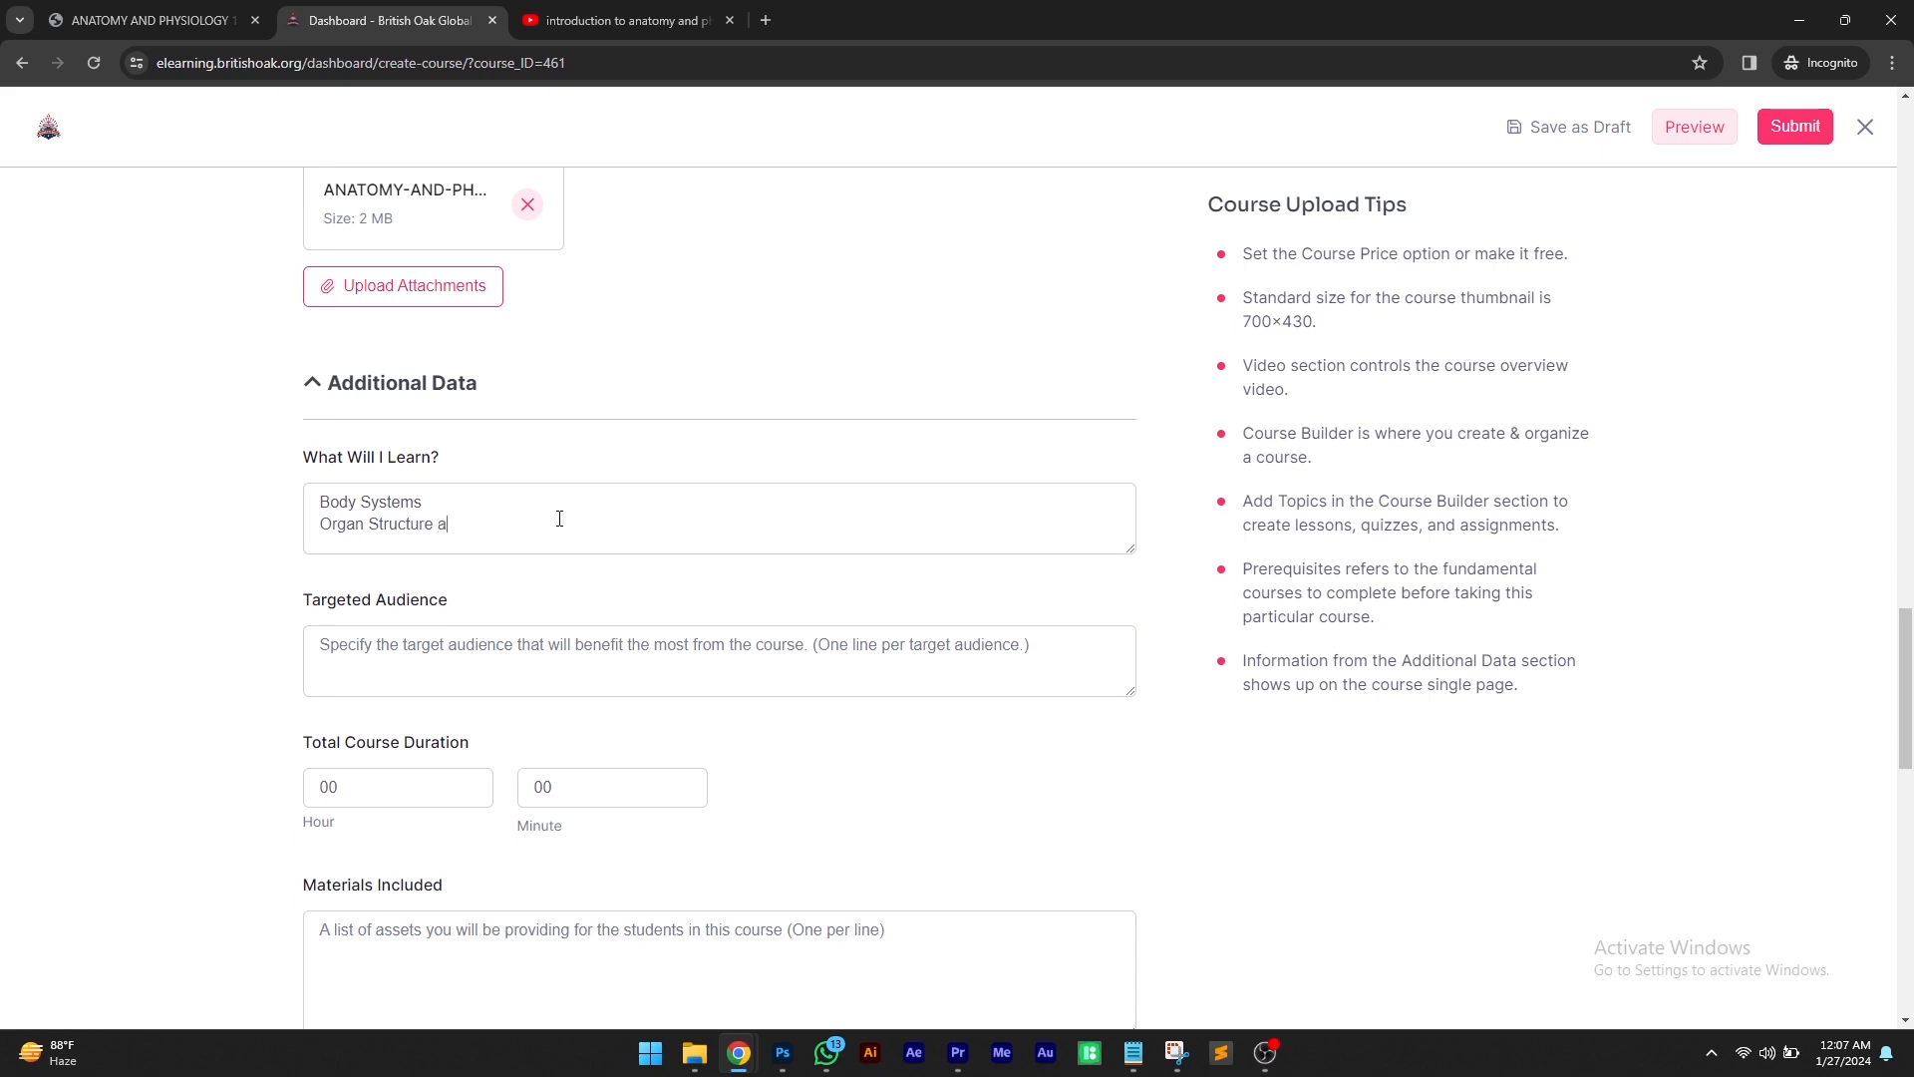
{"action": "type", "text": "ody Systems Organ Structure and Function"}
{"action": "key", "text": "Return"}
Add Cellular Biology, Anatomical Terminology, Health and Disease, Clinical Applications, Practical Skills and "and many more" to the What Will I Learn? list
{"action": "type", "text": "Cellular B"}
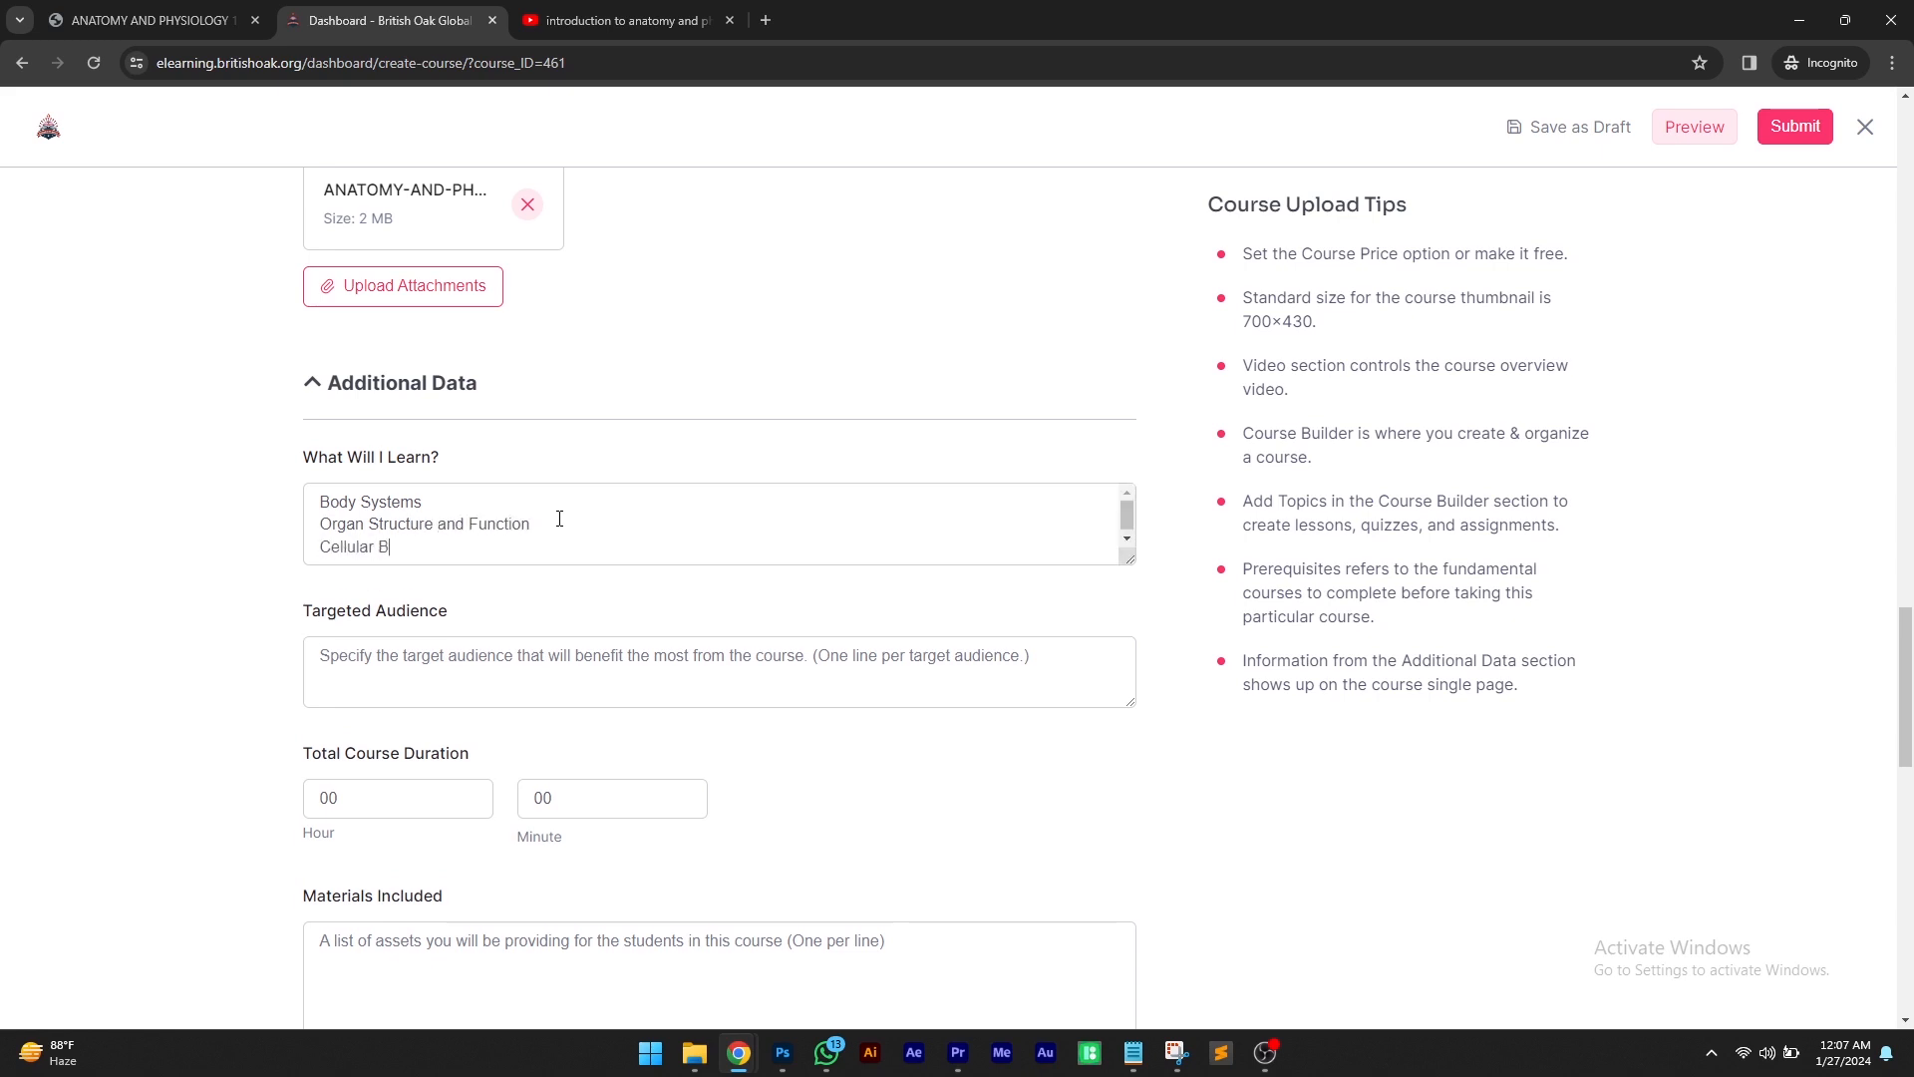
{"action": "type", "text": "iology"}
{"action": "key", "text": "Return"}
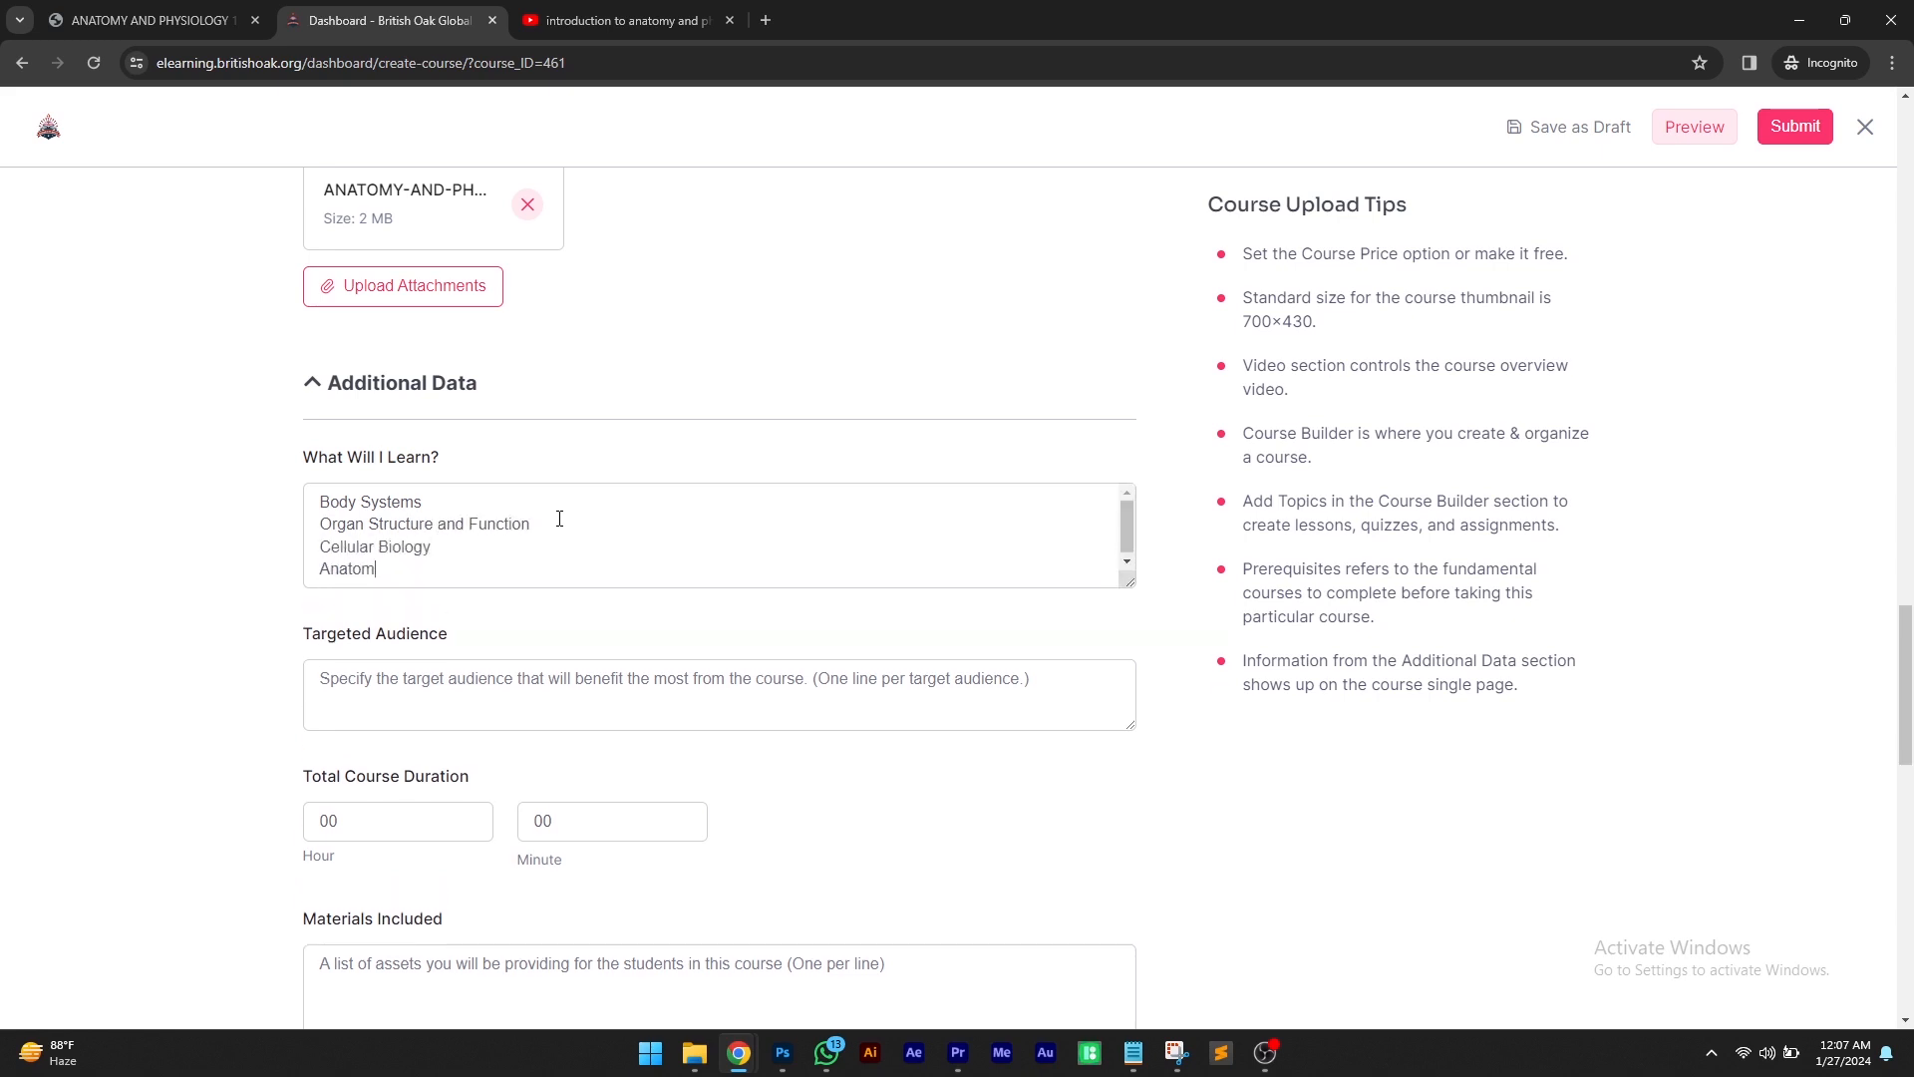
{"action": "type", "text": "Anatomical Terminology"}
{"action": "key", "text": "Return"}
{"action": "type", "text": "Health and"}
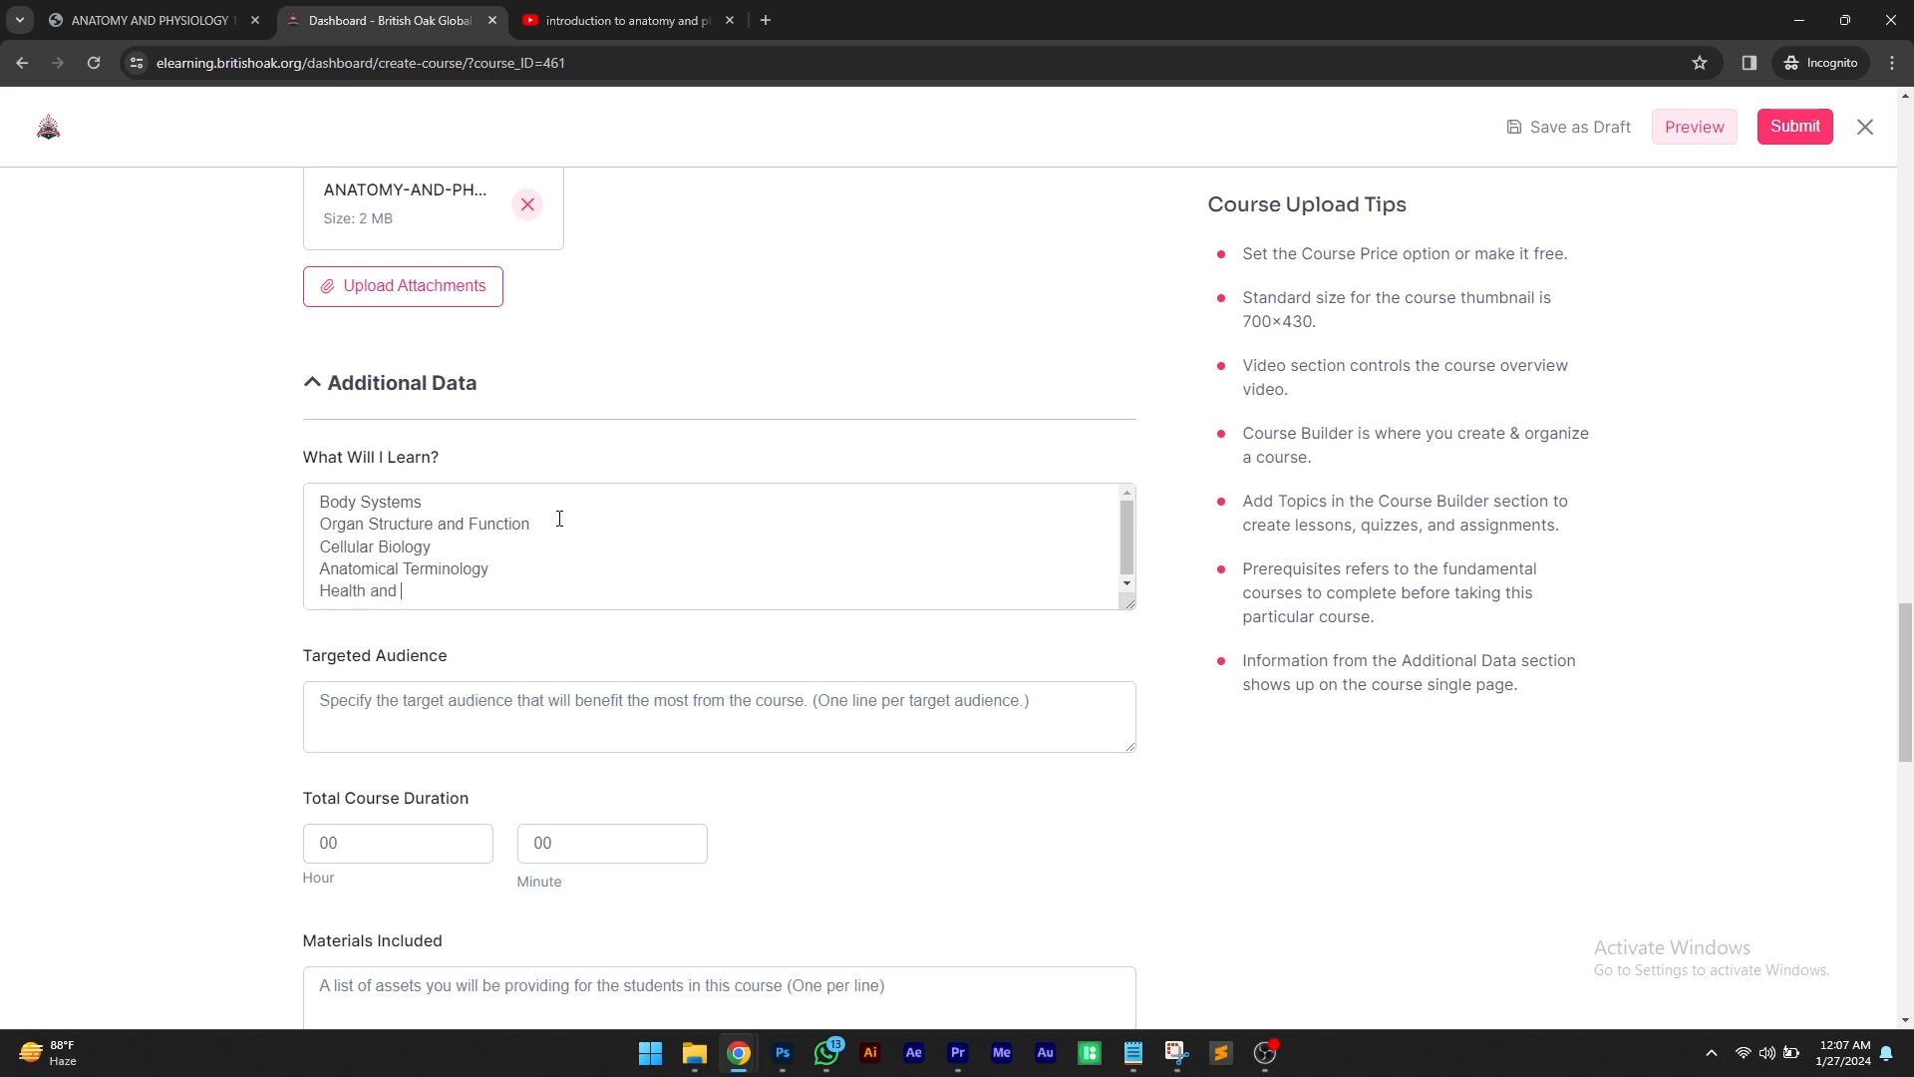
{"action": "type", "text": " Disease"}
{"action": "key", "text": "Return"}
{"action": "type", "text": "Cli"}
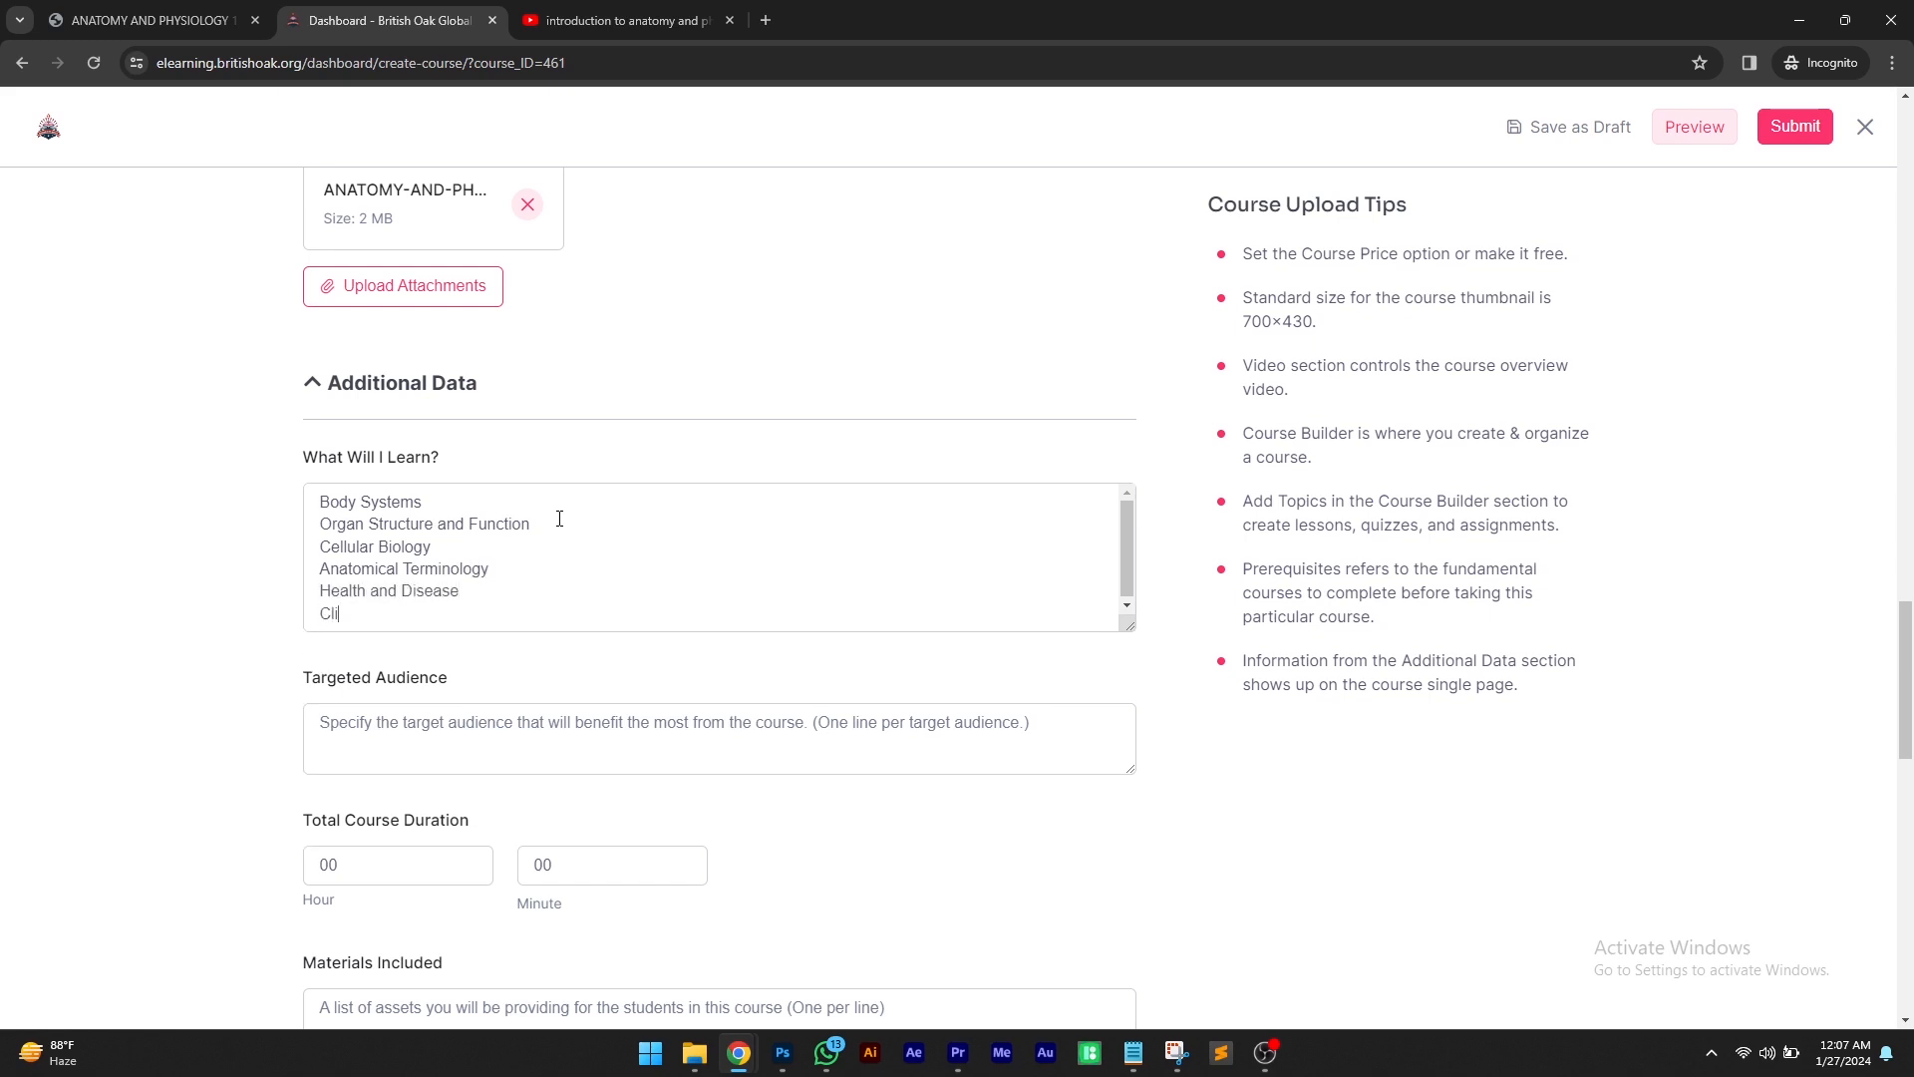
{"action": "type", "text": "nical Applications"}
{"action": "key", "text": "Return"}
{"action": "type", "text": "Pr"}
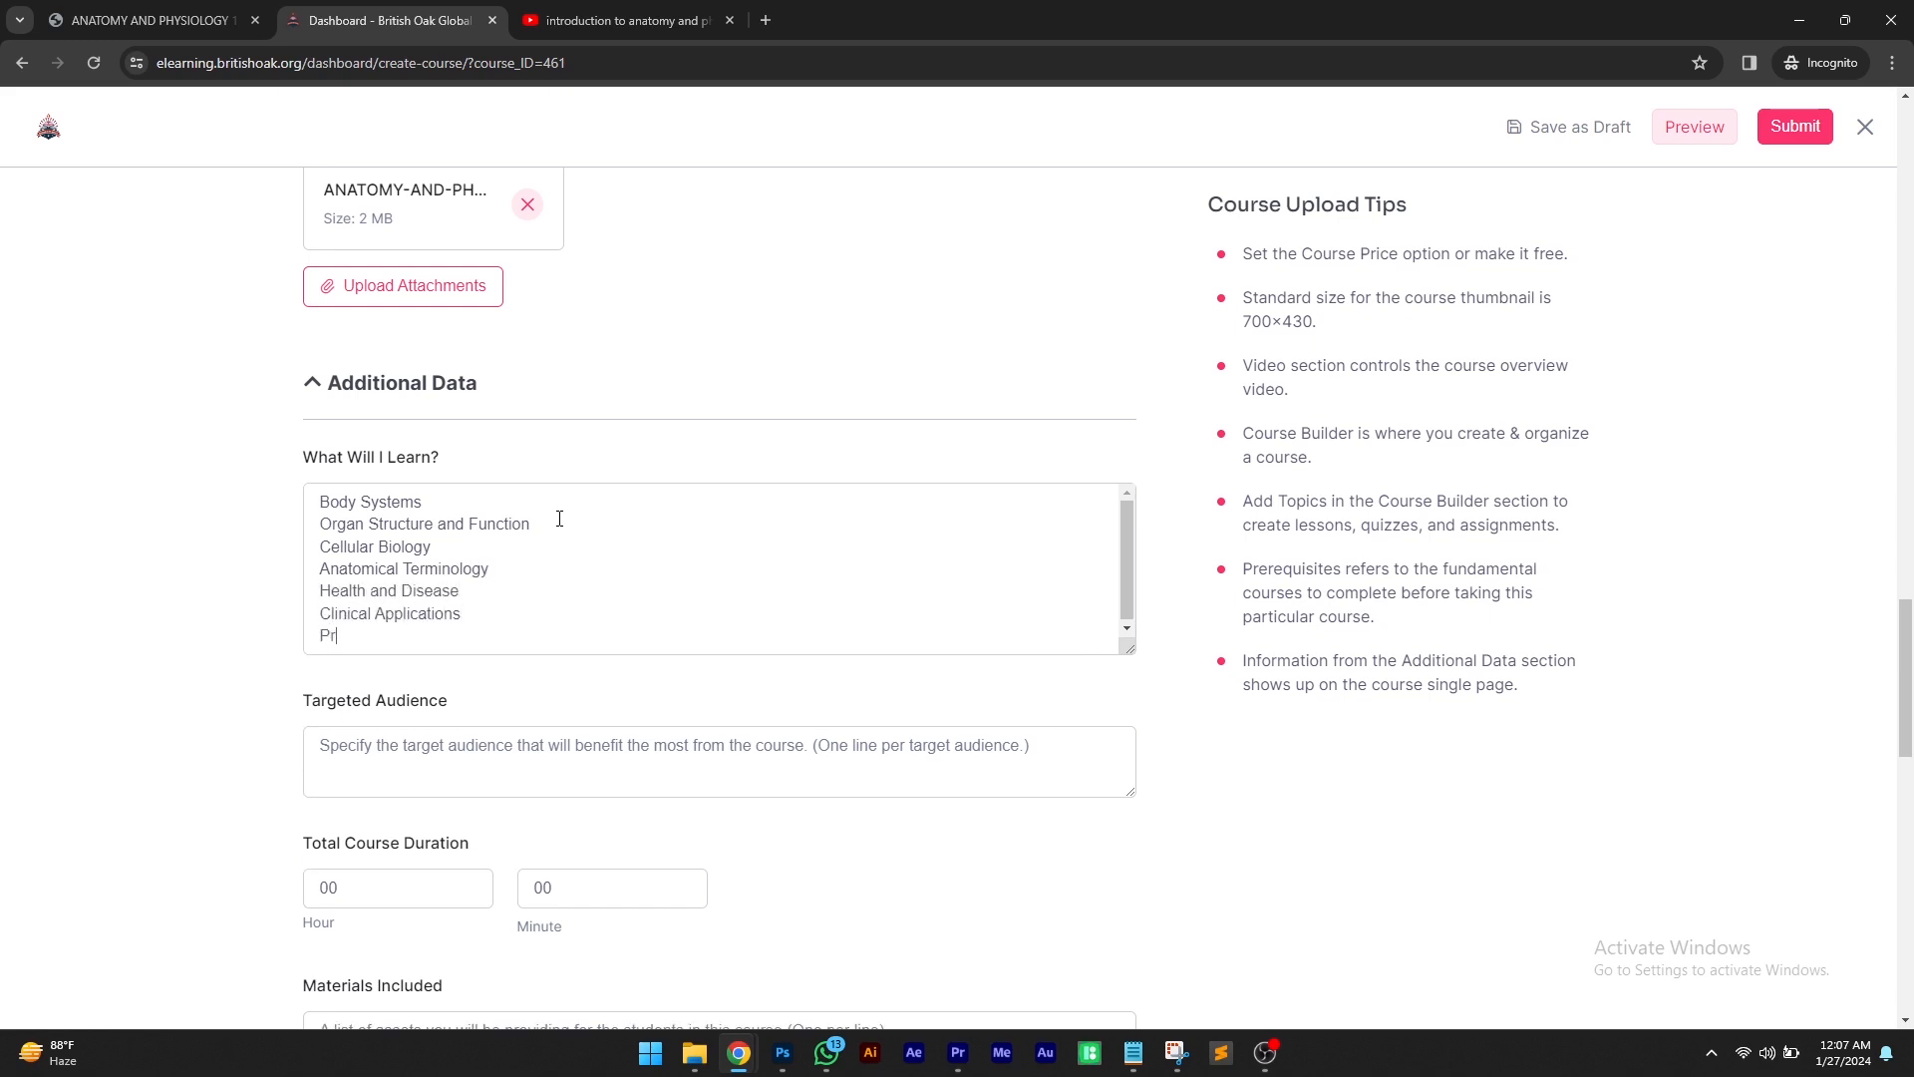
{"action": "type", "text": "actical Skills"}
{"action": "key", "text": "Return"}
{"action": "type", "text": "and many more......."}
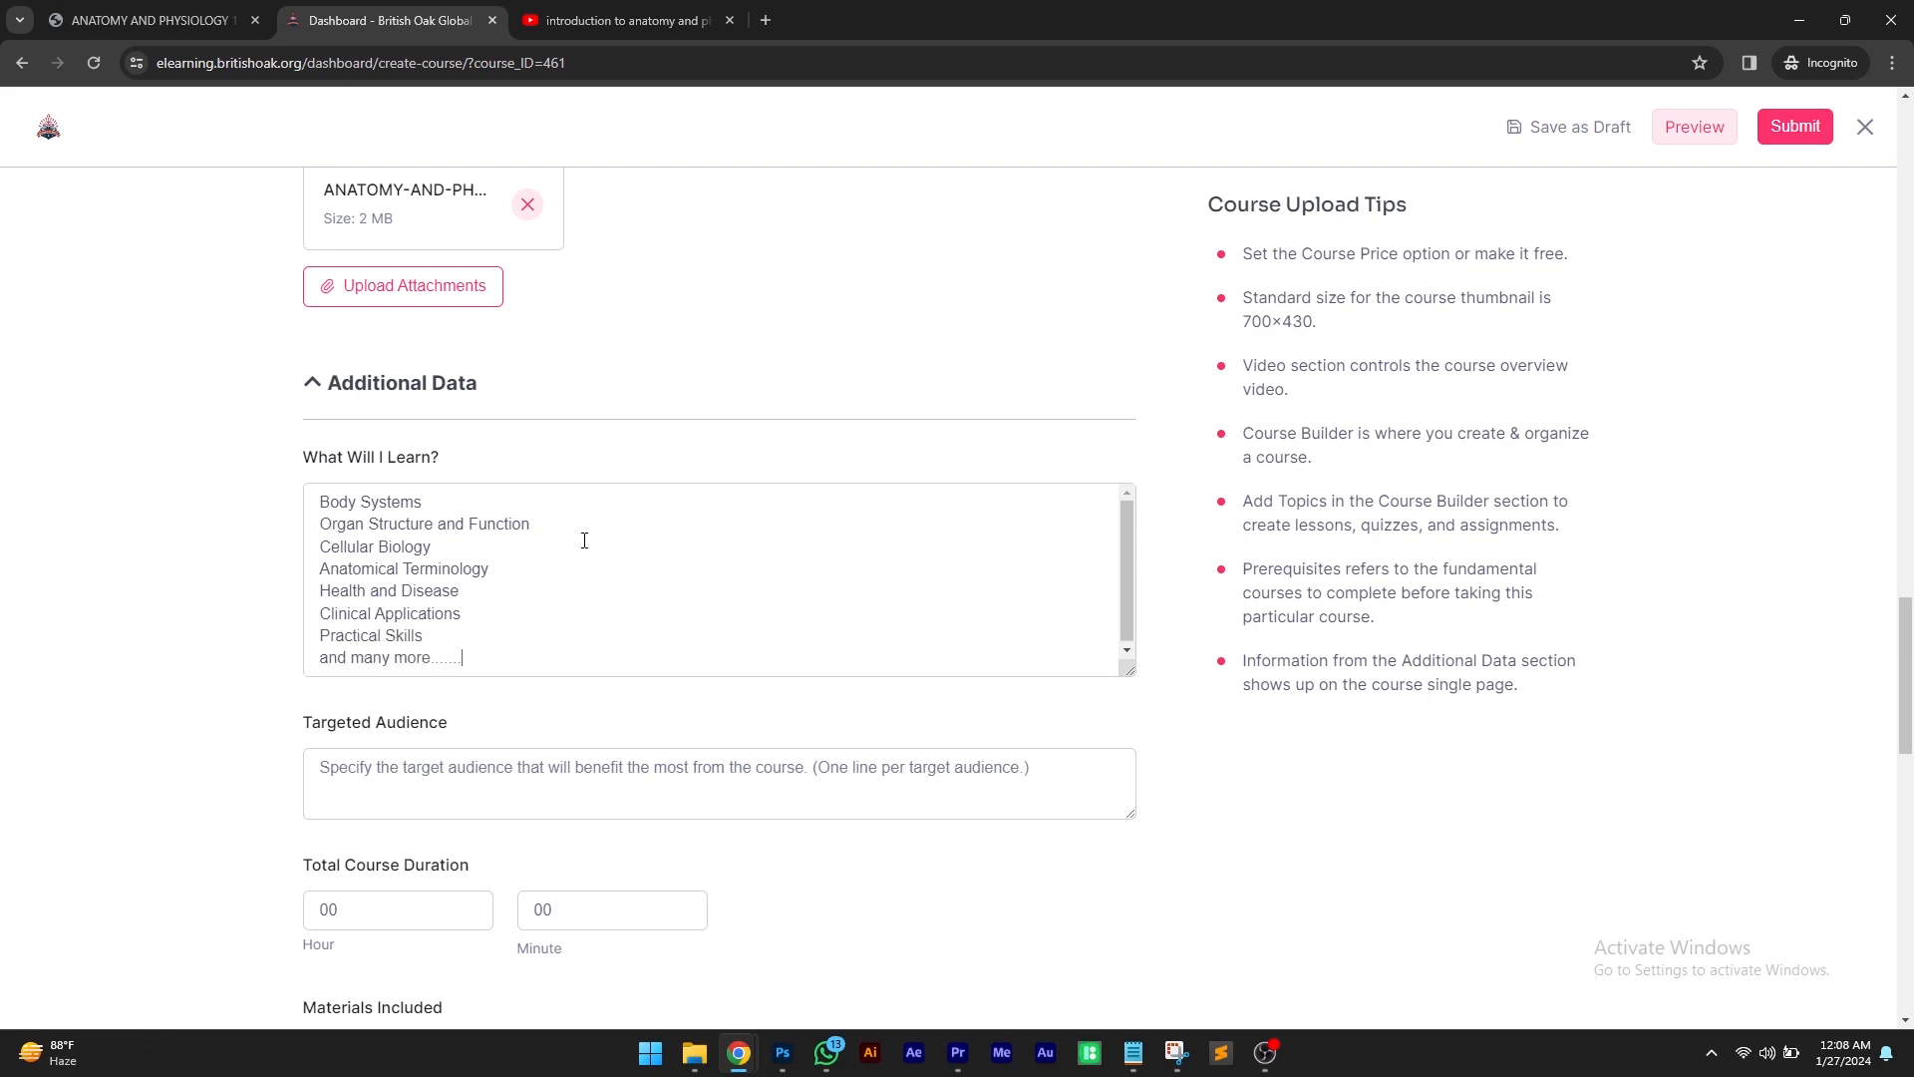
Set the total course duration to 85 hours and 30 minutes
{"action": "scroll", "coordinate": [235, 632], "scroll_direction": "down", "scroll_amount": 5}
{"action": "left_click_drag", "start_coordinate": [344, 412], "coordinate": [290, 424]}
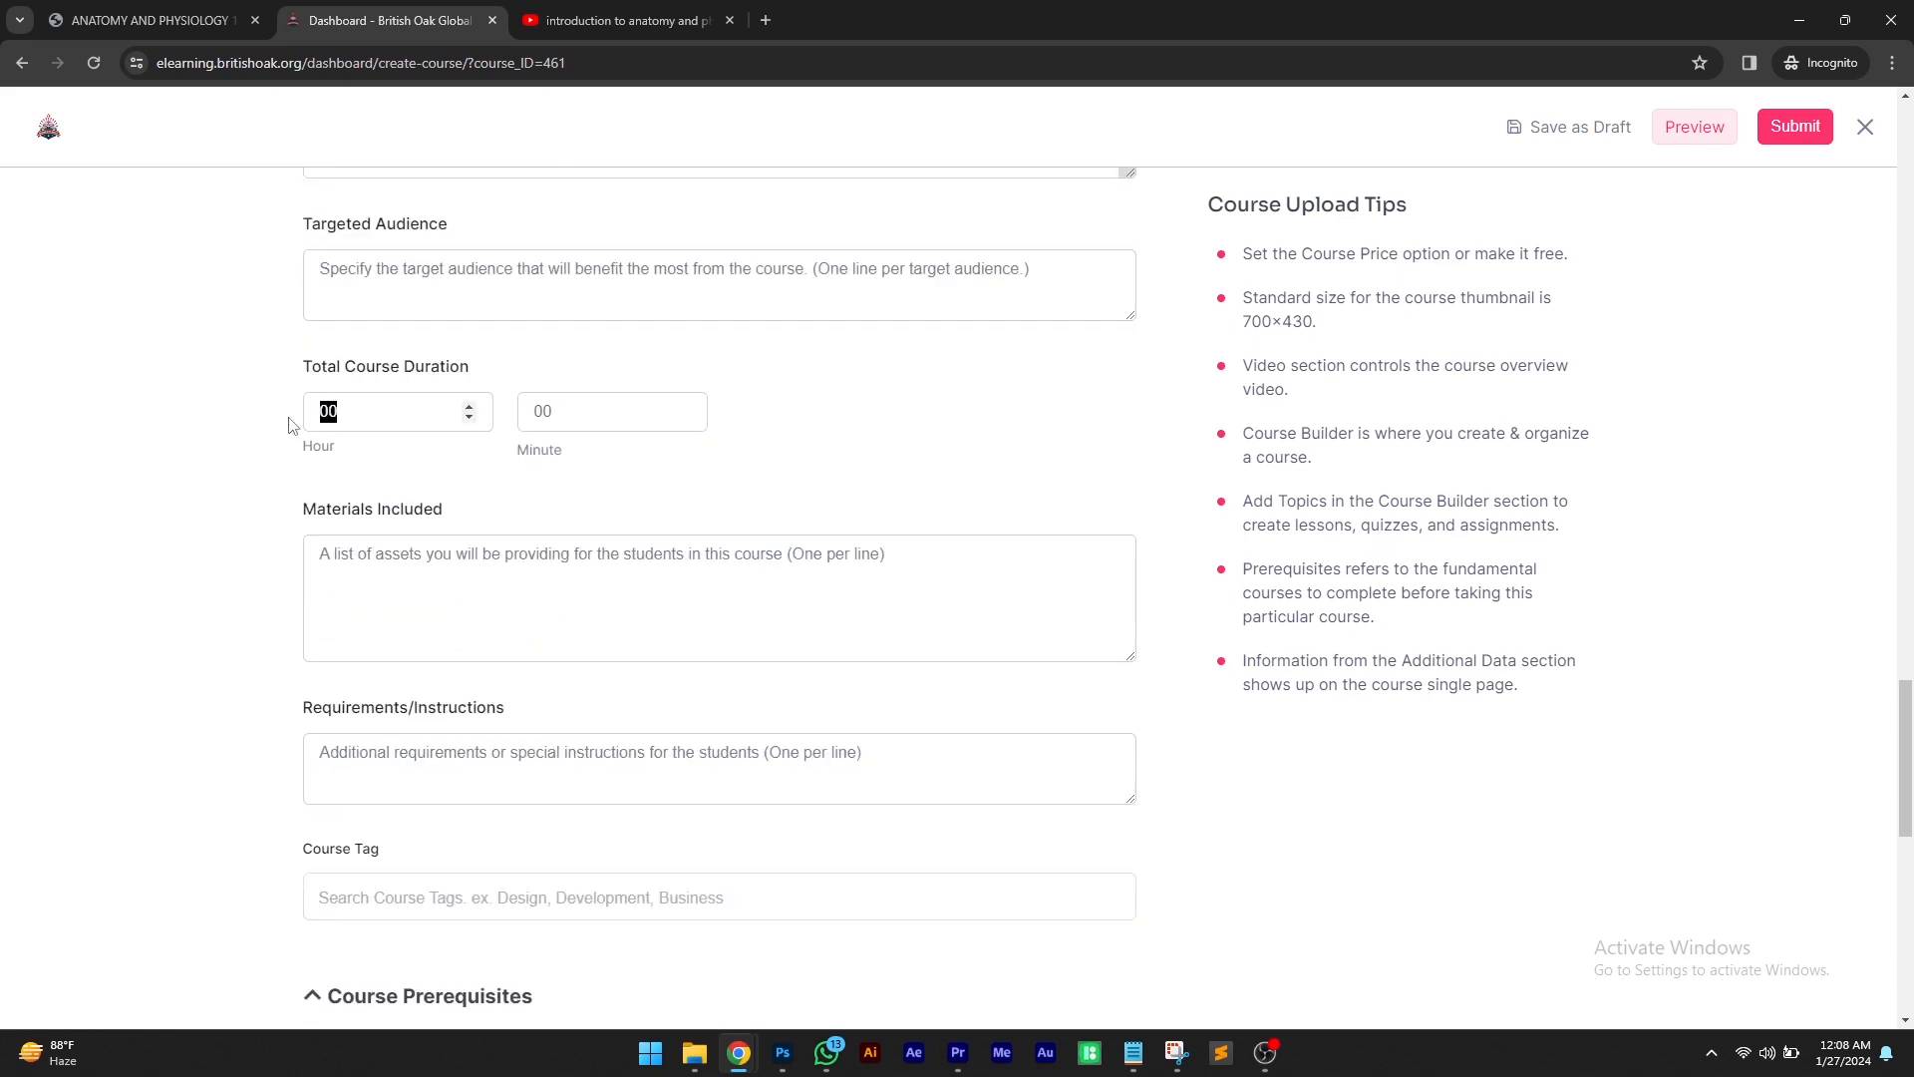
{"action": "type", "text": "85"}
{"action": "key", "text": "Tab"}
{"action": "type", "text": "30"}
{"action": "type", "text": "A"}
Enter Anatomy and Physiology.pdf under Materials Included
{"action": "key", "text": "BackSpace"}
{"action": "type", "text": "a"}
{"action": "key", "text": "BackSpace"}
{"action": "type", "text": "Anatomy and Physiology.pdf"}
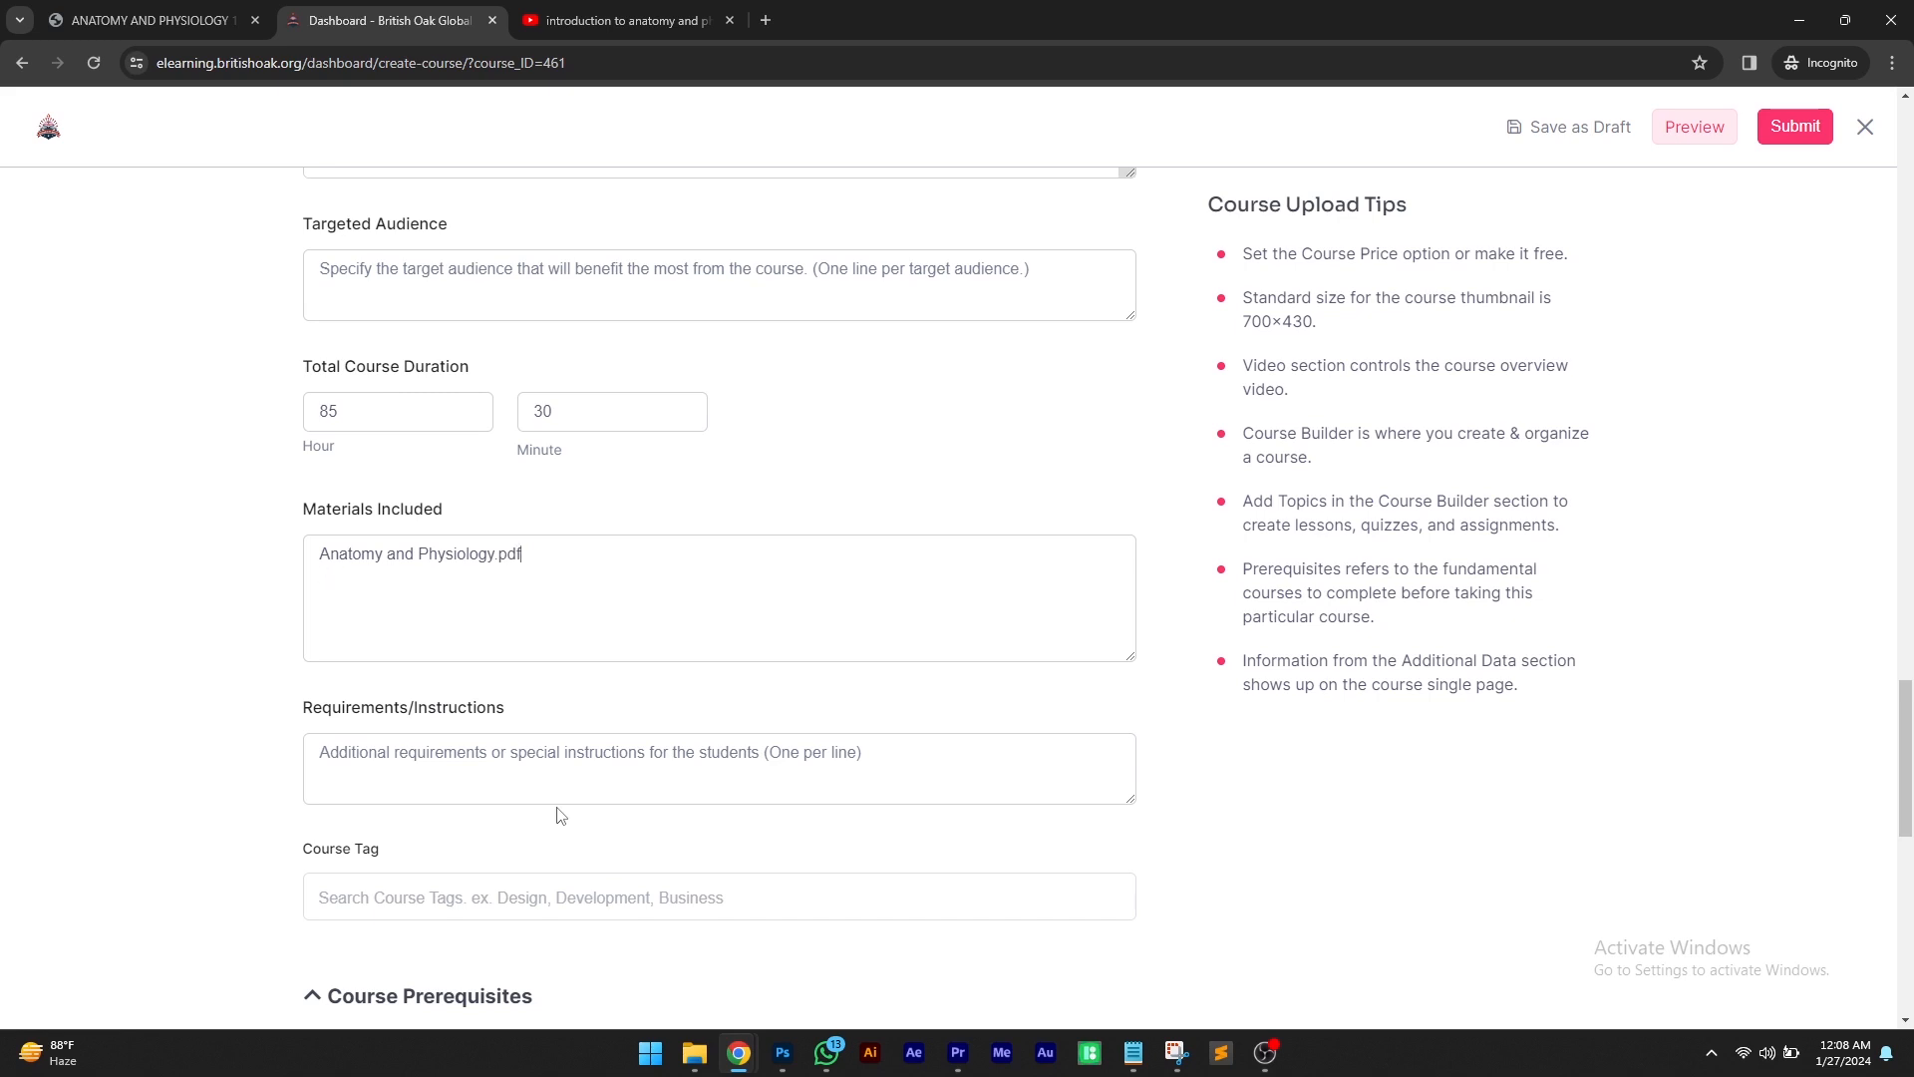
{"action": "scroll", "coordinate": [366, 694], "scroll_direction": "down", "scroll_amount": 2}
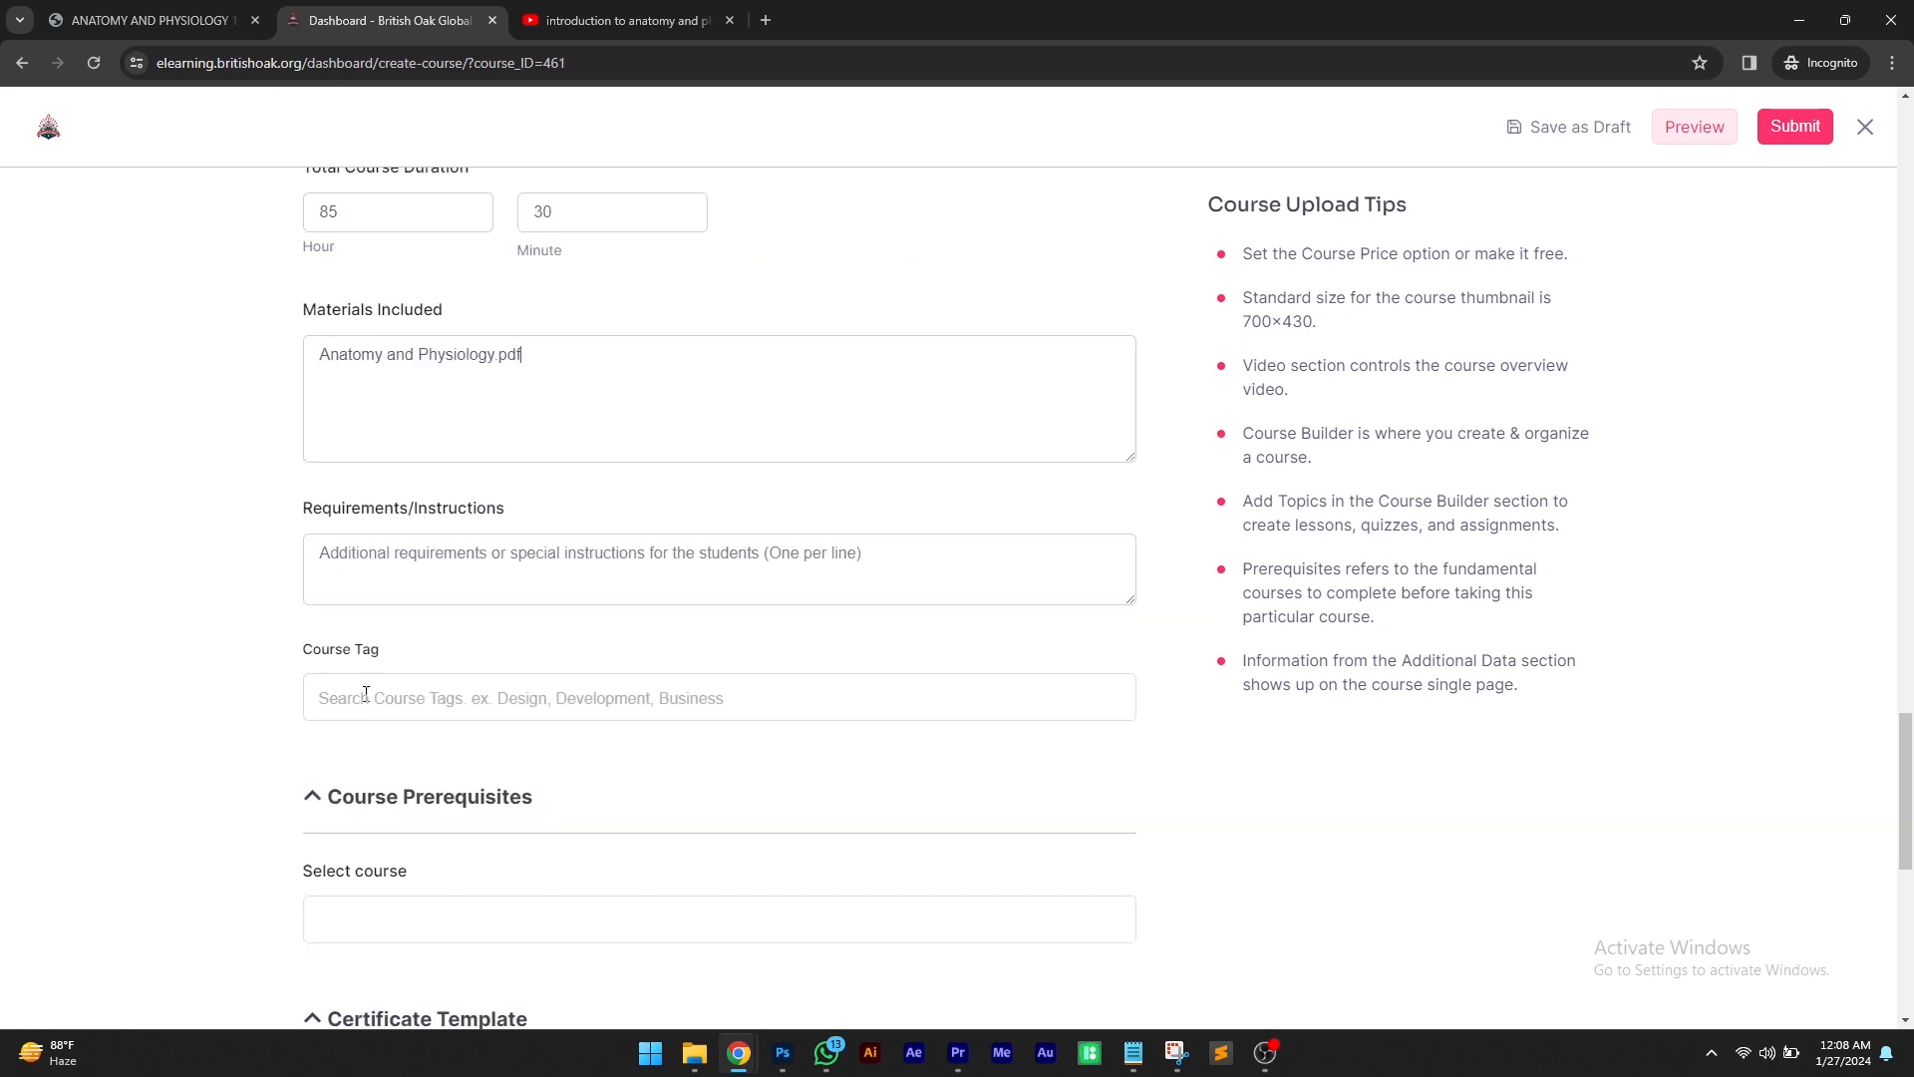
List A Mobile Phone, A Laptop and A Working Internet as the course requirements
{"action": "type", "text": "A Laptop"}
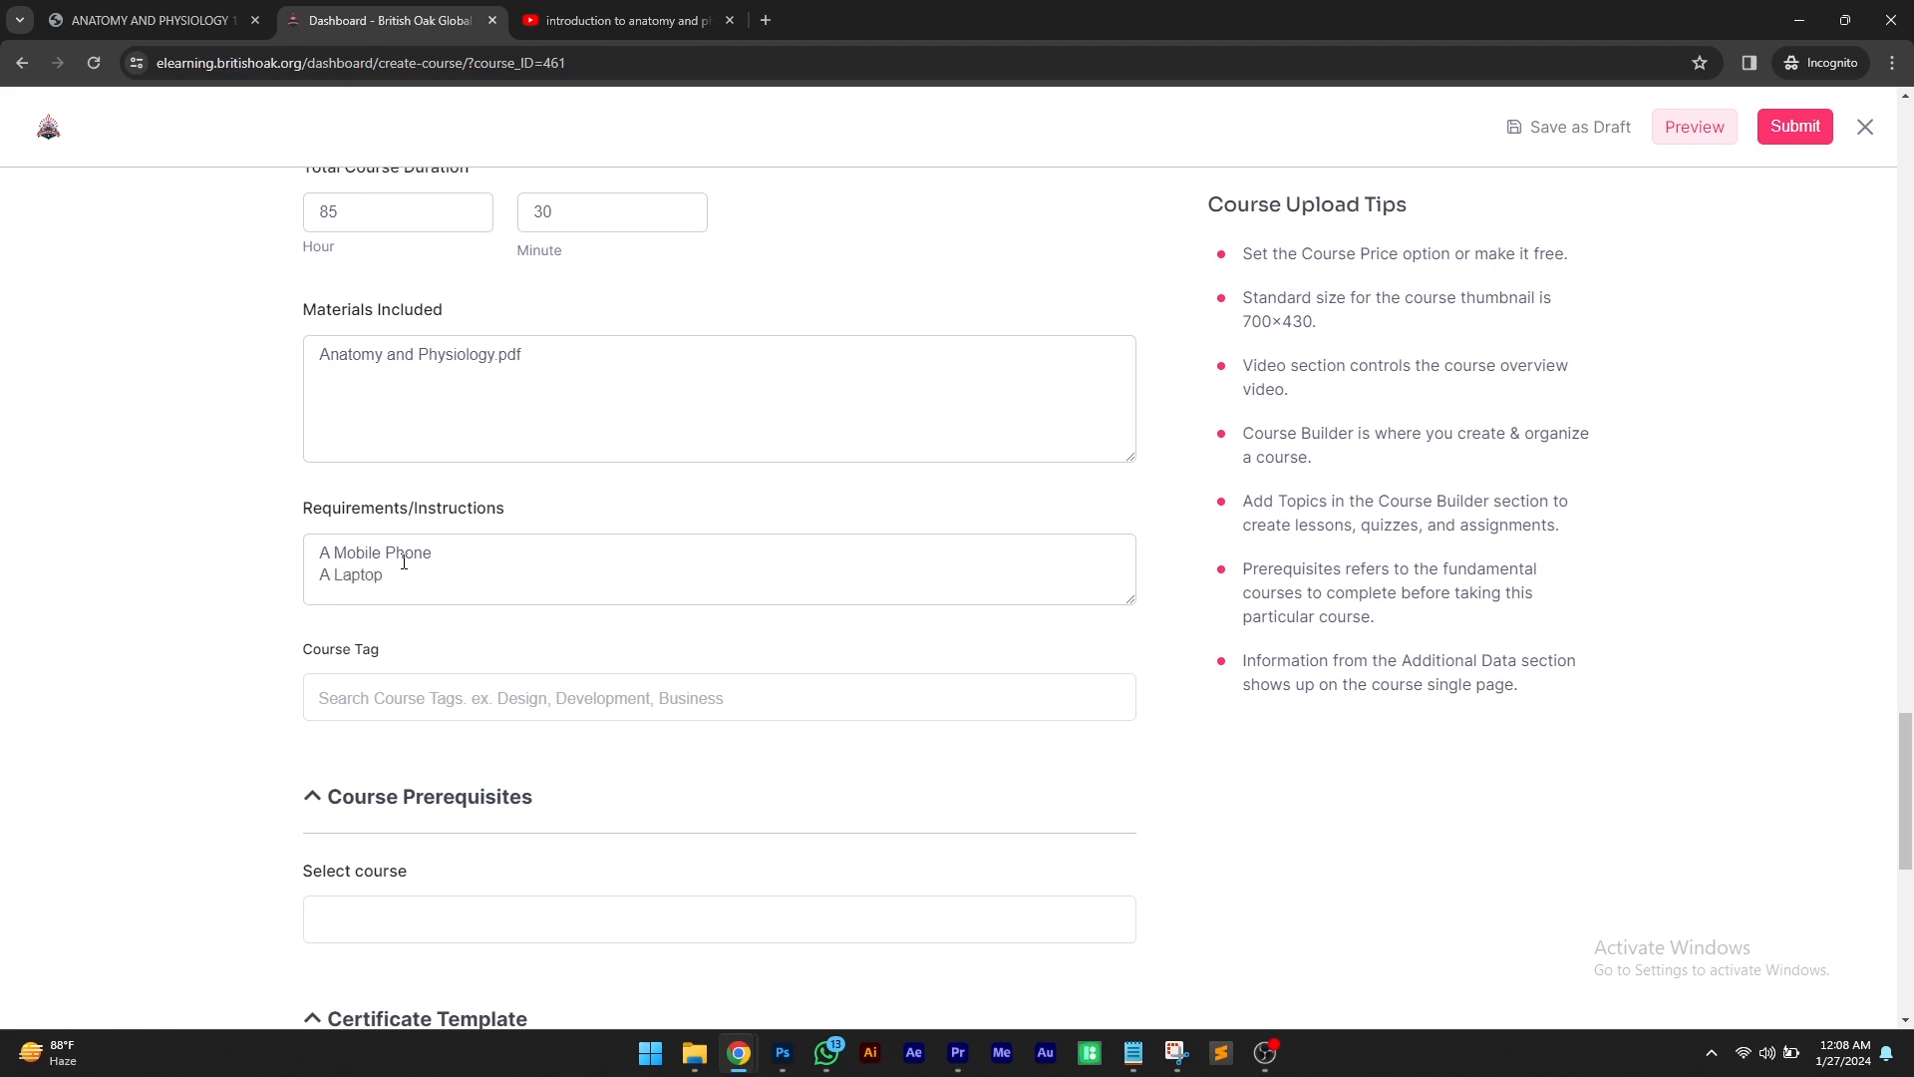
{"action": "key", "text": "Return"}
{"action": "type", "text": "A Working Internet"}
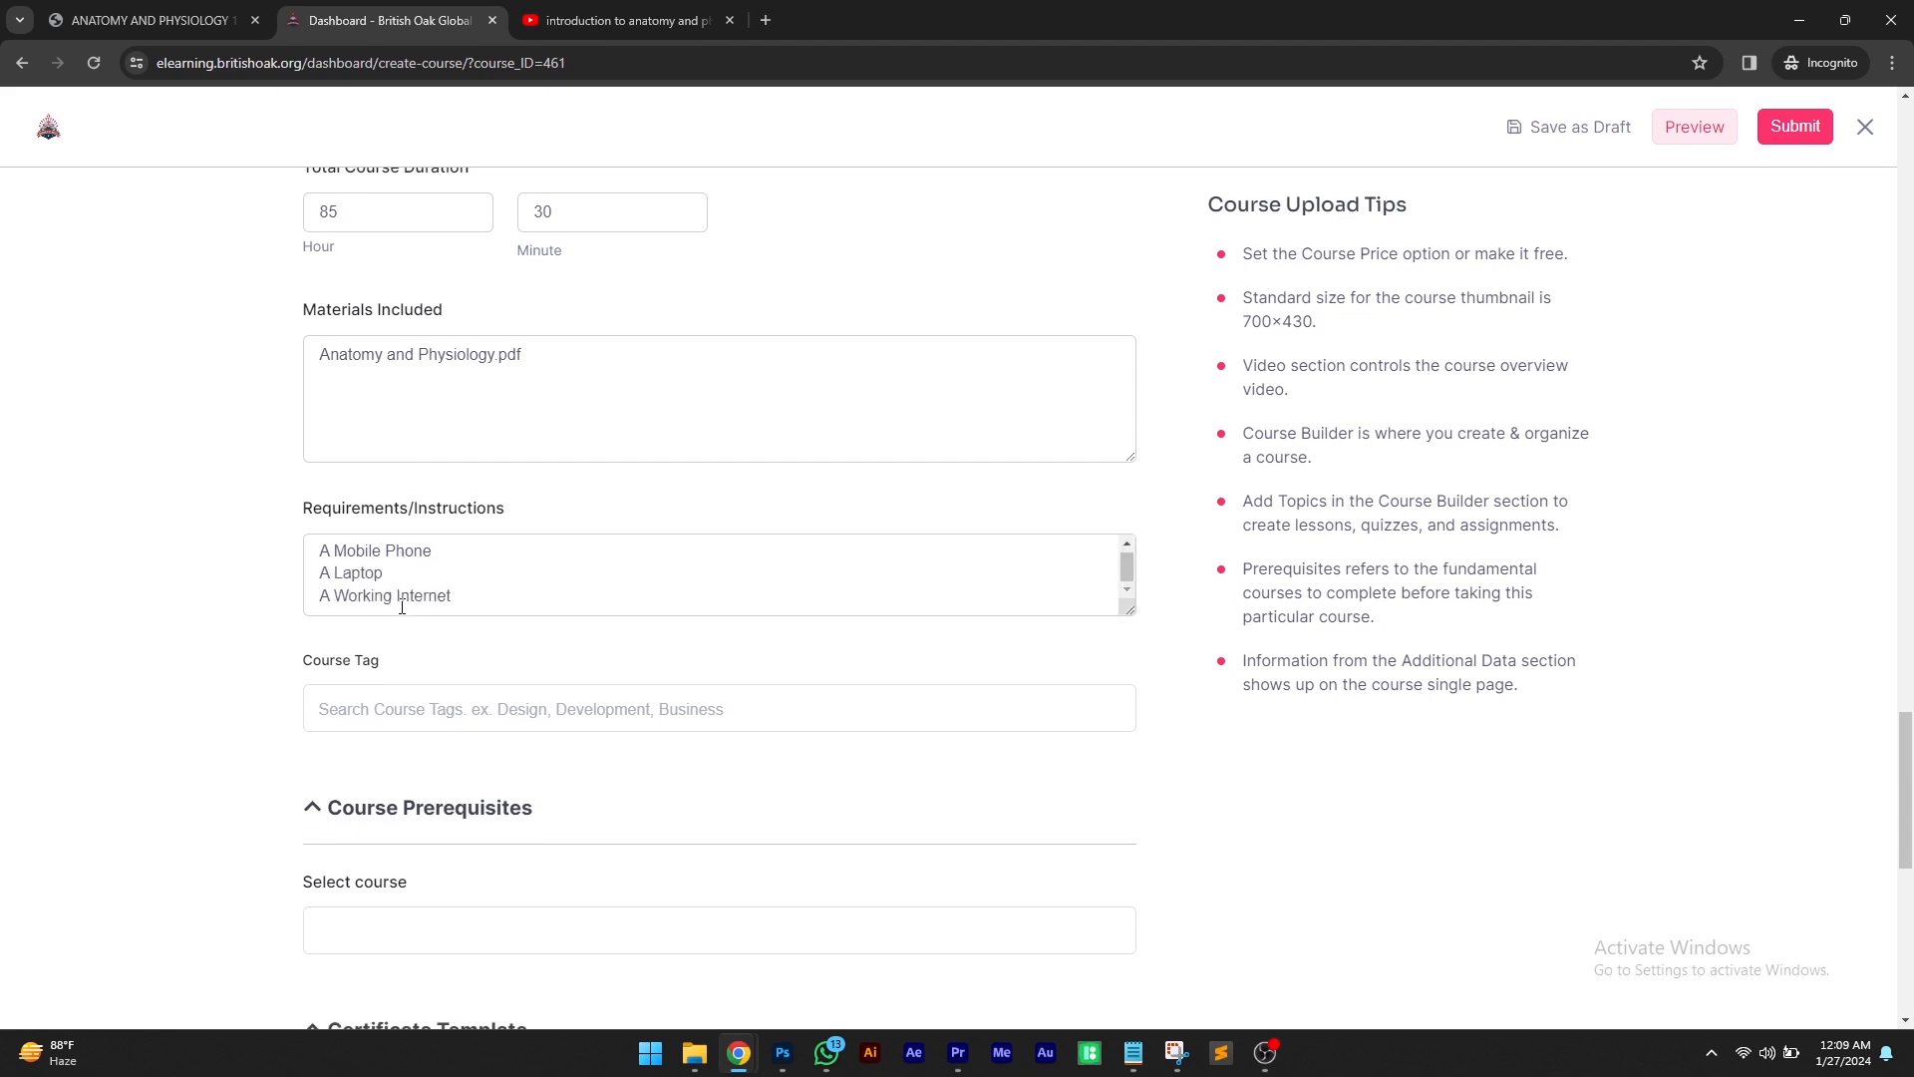
Disable the course certificate by choosing no certificate template
{"action": "scroll", "coordinate": [399, 578], "scroll_direction": "down", "scroll_amount": 4}
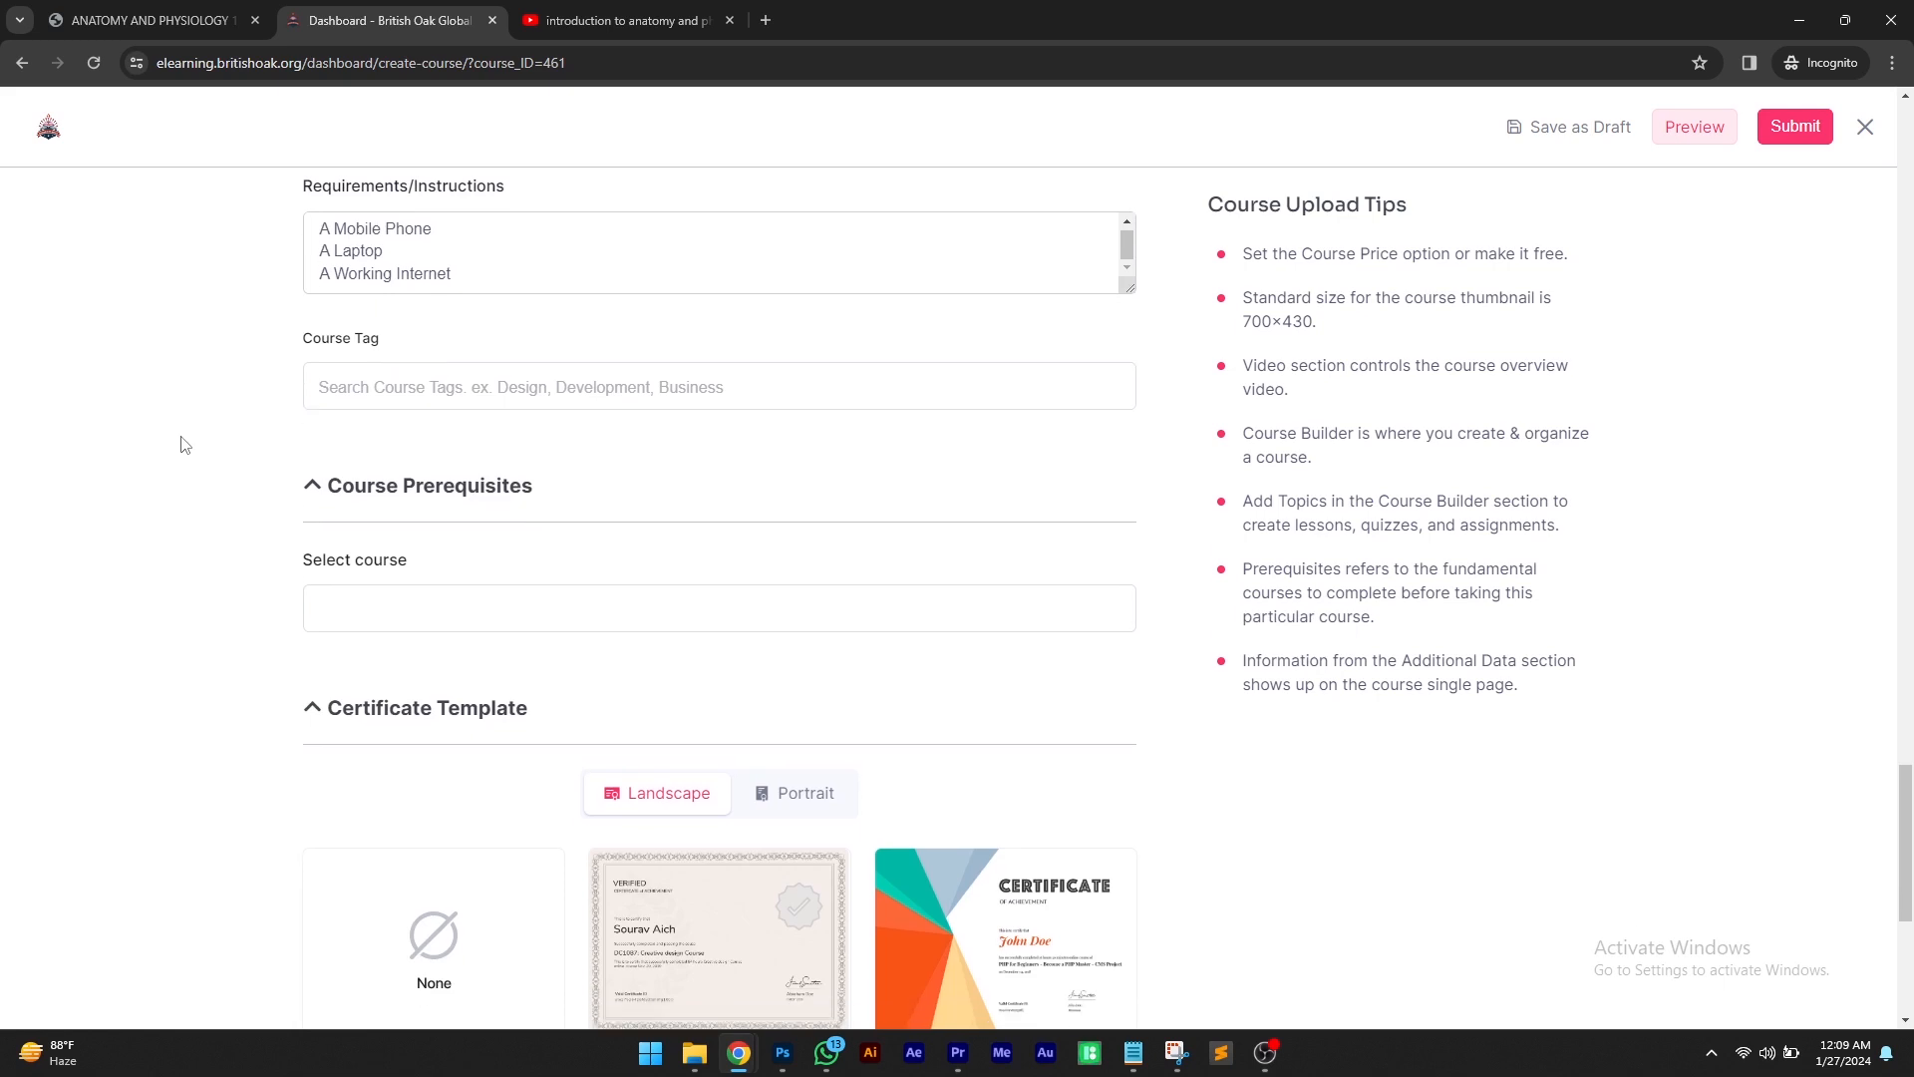
{"action": "scroll", "coordinate": [230, 535], "scroll_direction": "down", "scroll_amount": 4}
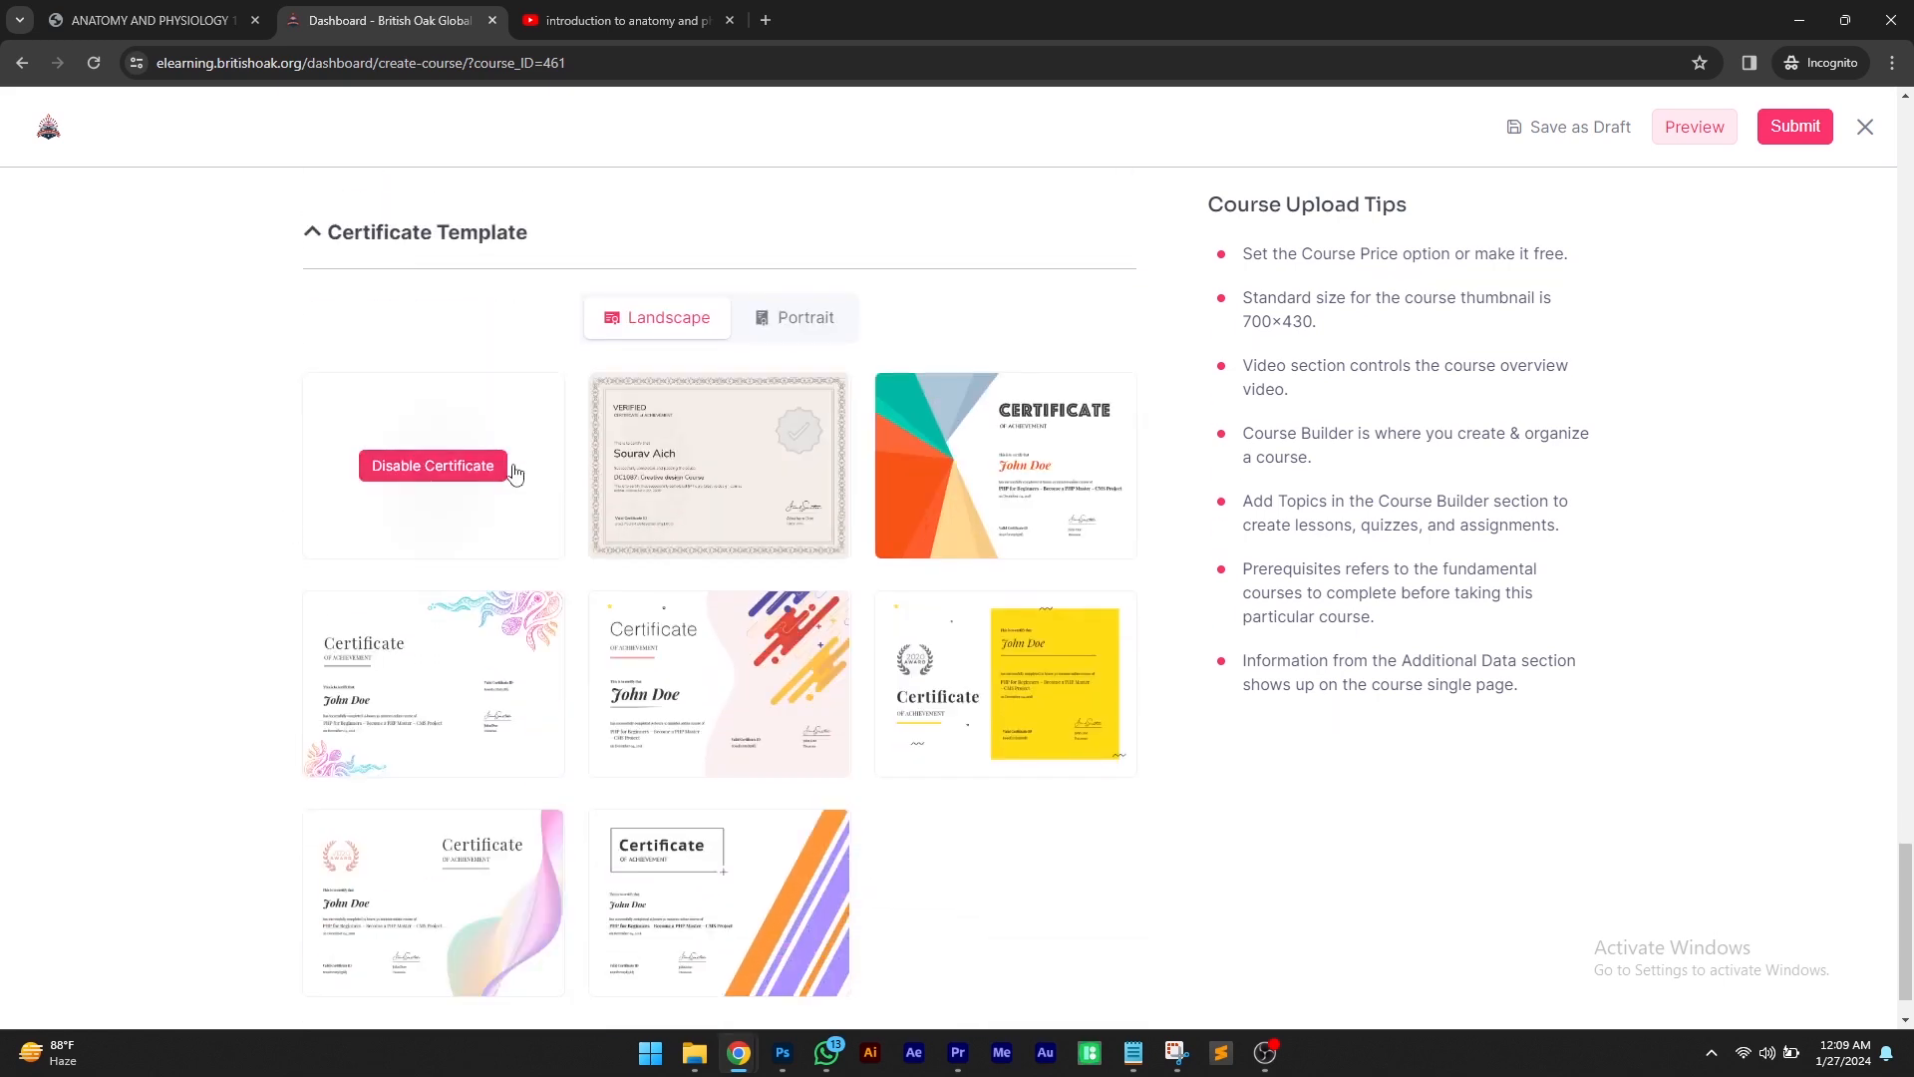
{"action": "left_click", "coordinate": [439, 473]}
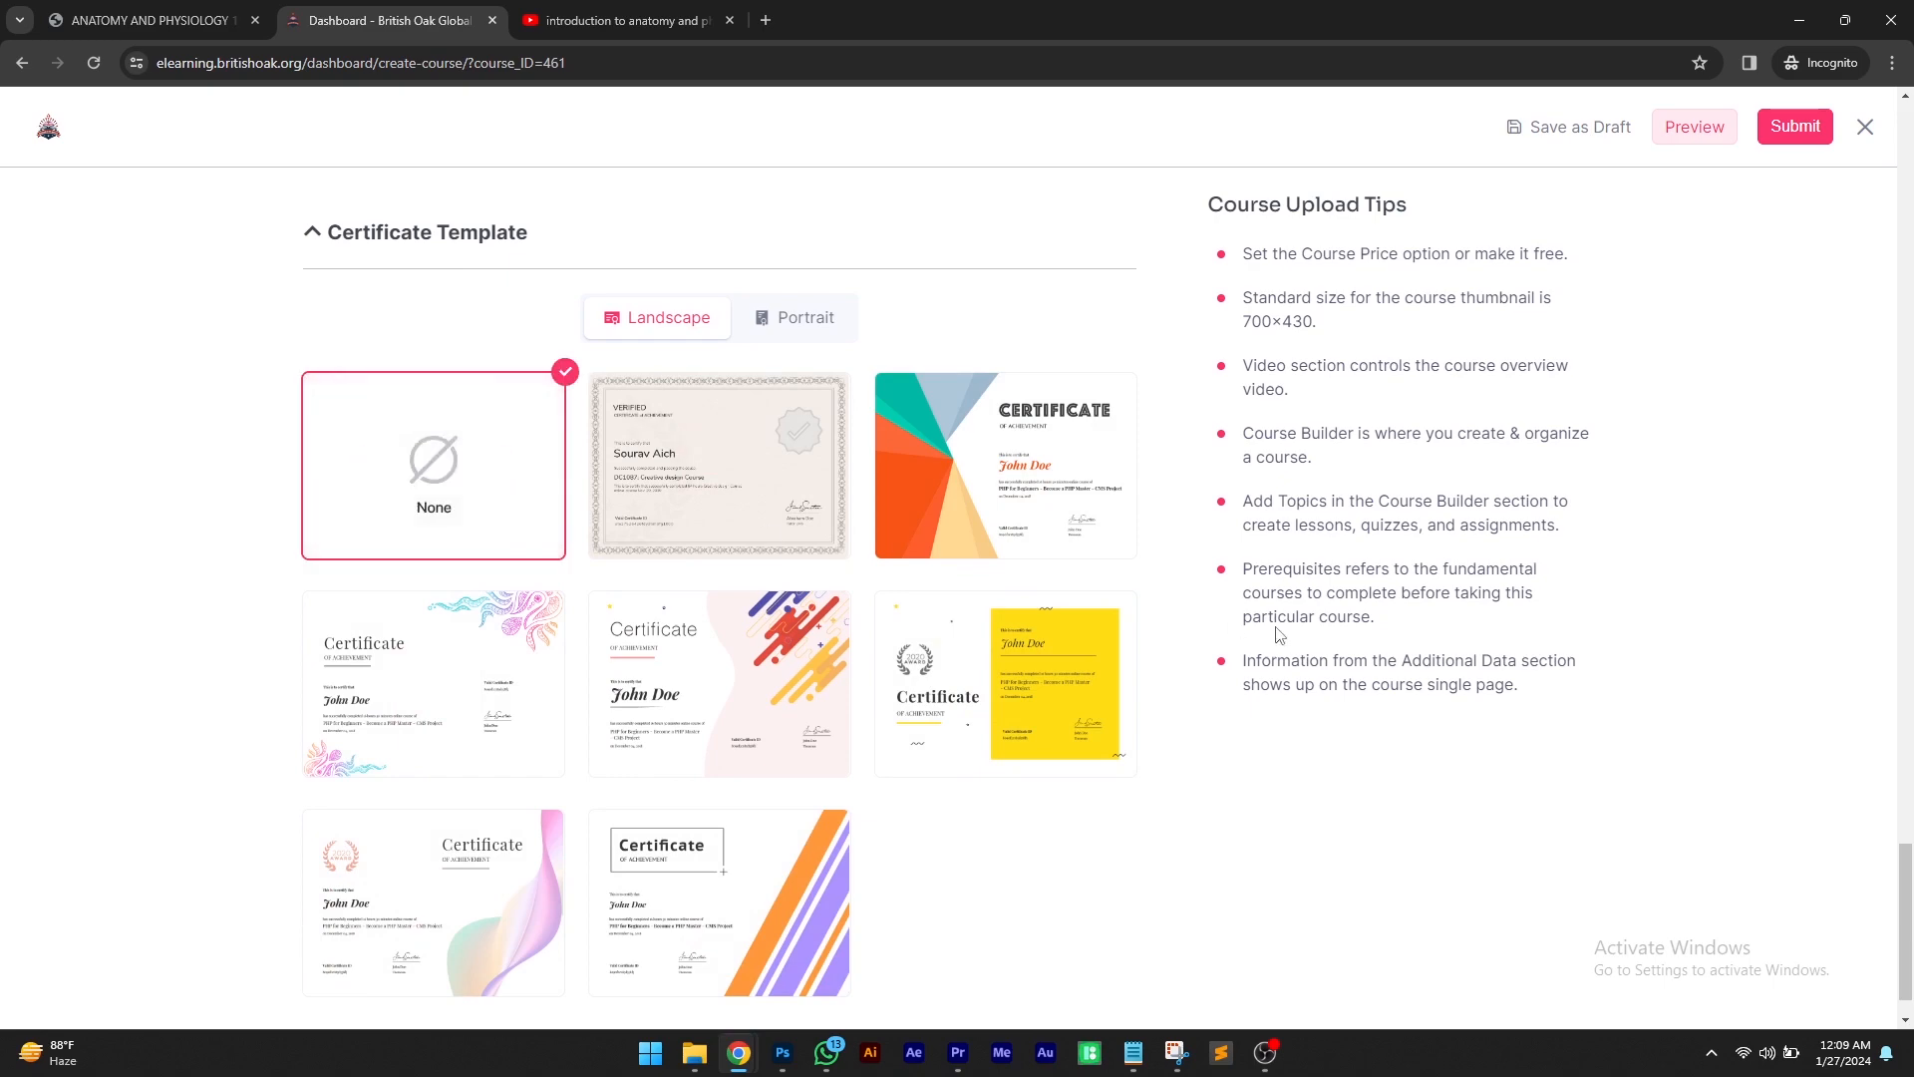
Submit the course for review and close the confirmation message
{"action": "scroll", "coordinate": [1097, 638], "scroll_direction": "up", "scroll_amount": 10}
{"action": "scroll", "coordinate": [1035, 662], "scroll_direction": "up", "scroll_amount": 20}
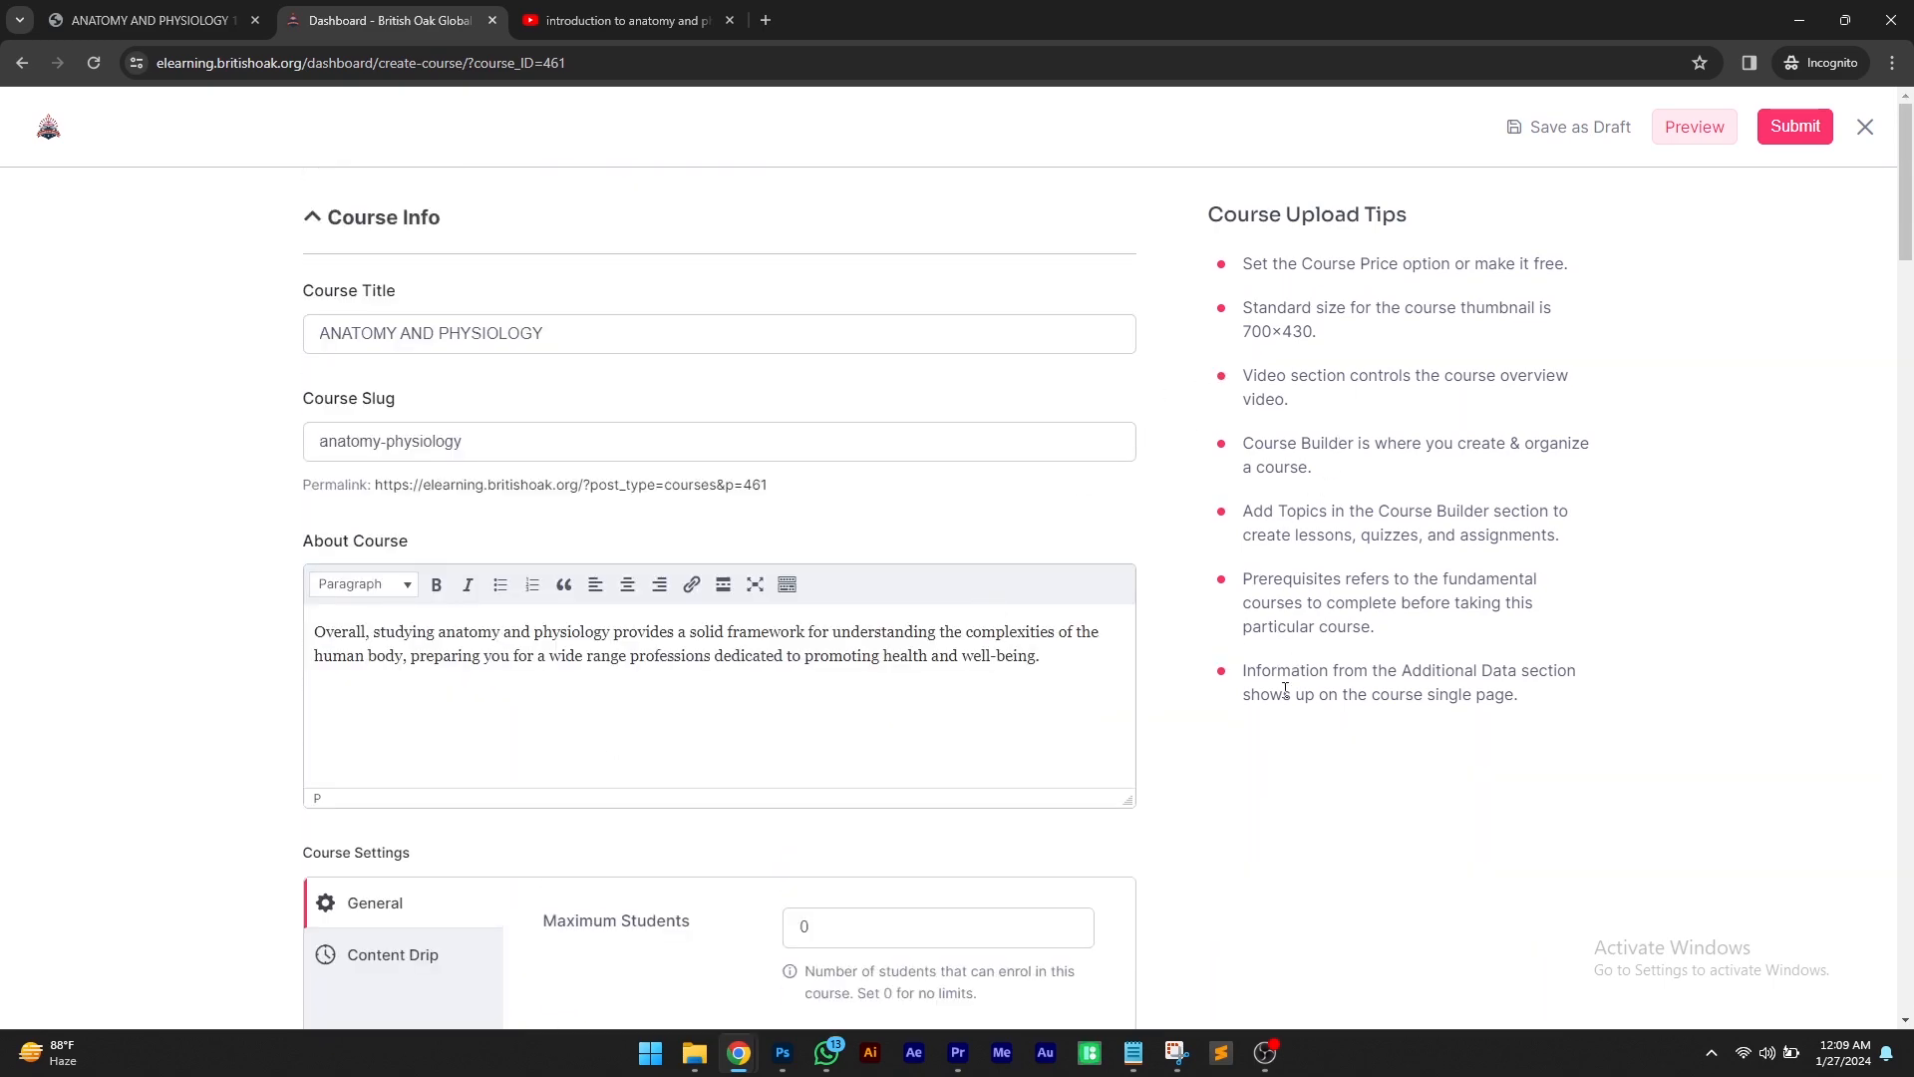
{"action": "left_click", "coordinate": [1793, 128]}
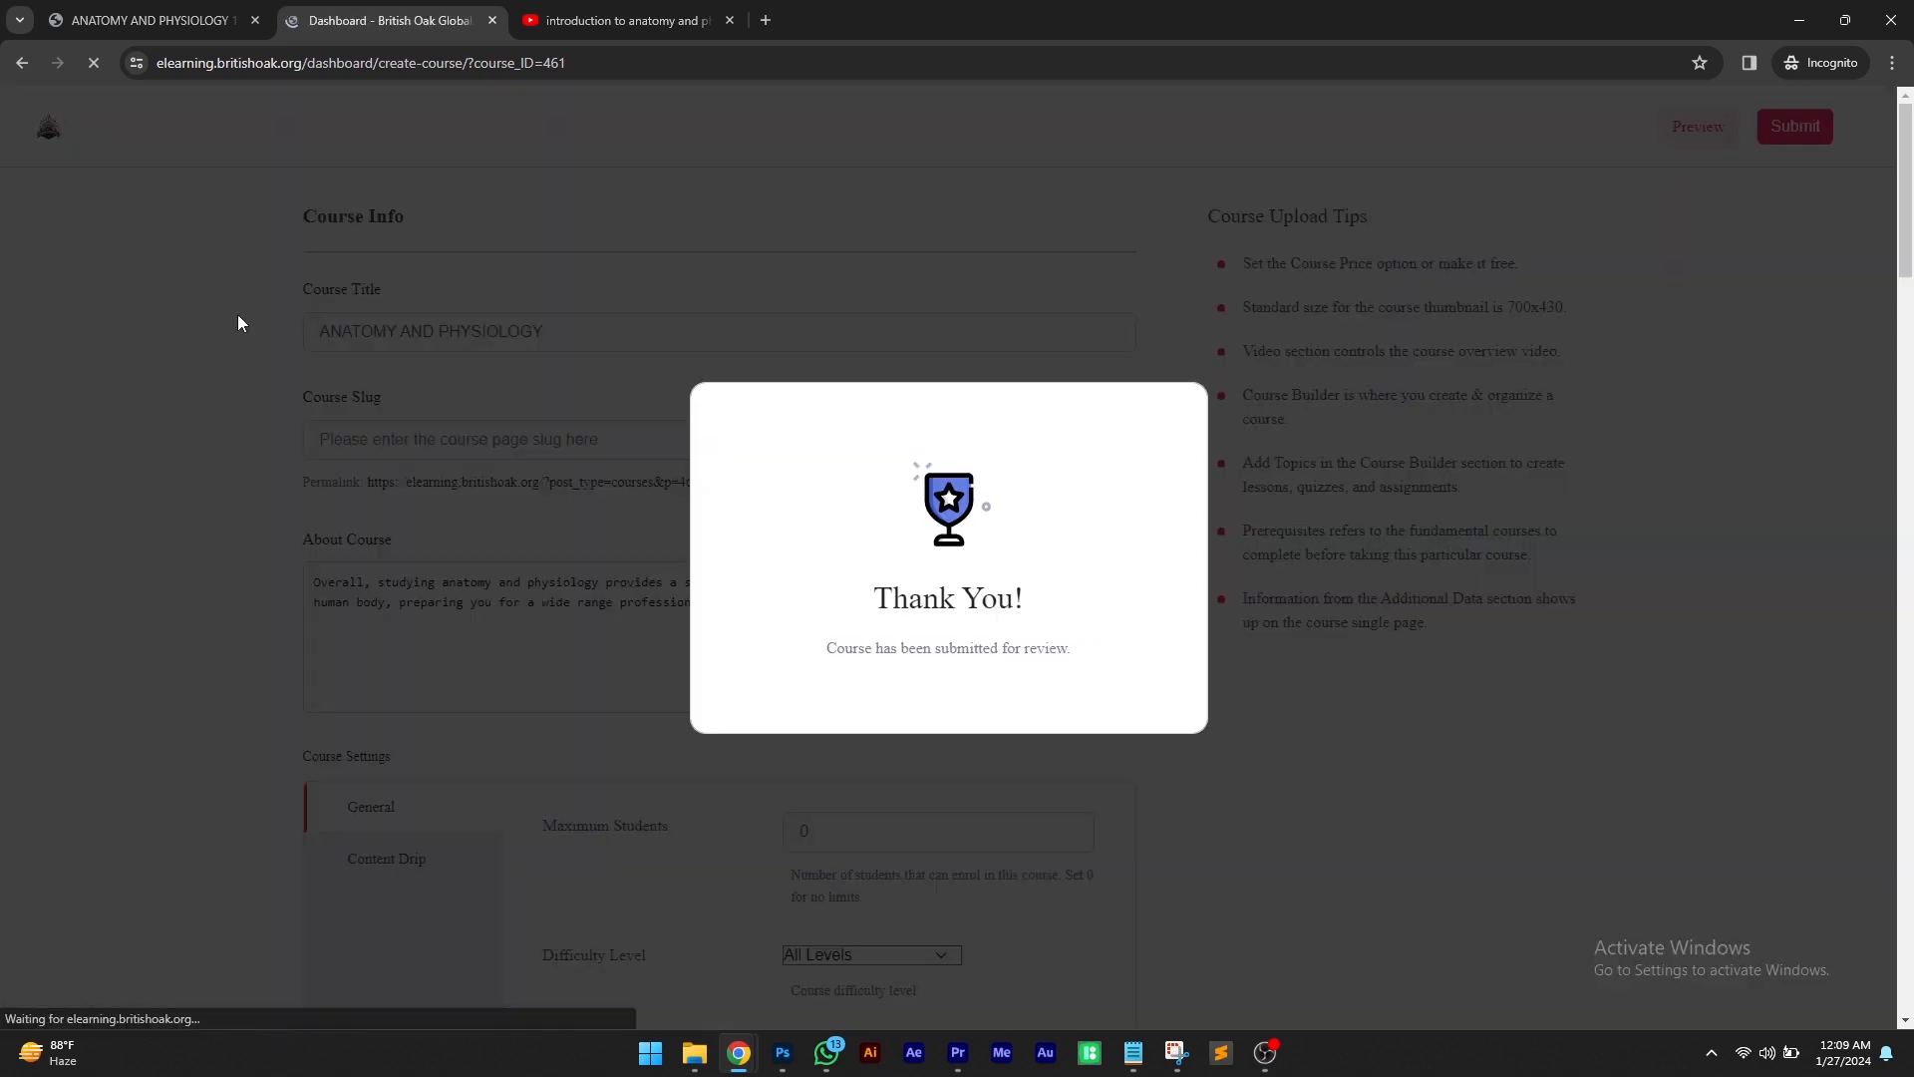
{"action": "left_click_drag", "start_coordinate": [814, 647], "coordinate": [1050, 647]}
{"action": "left_click", "coordinate": [1066, 648]}
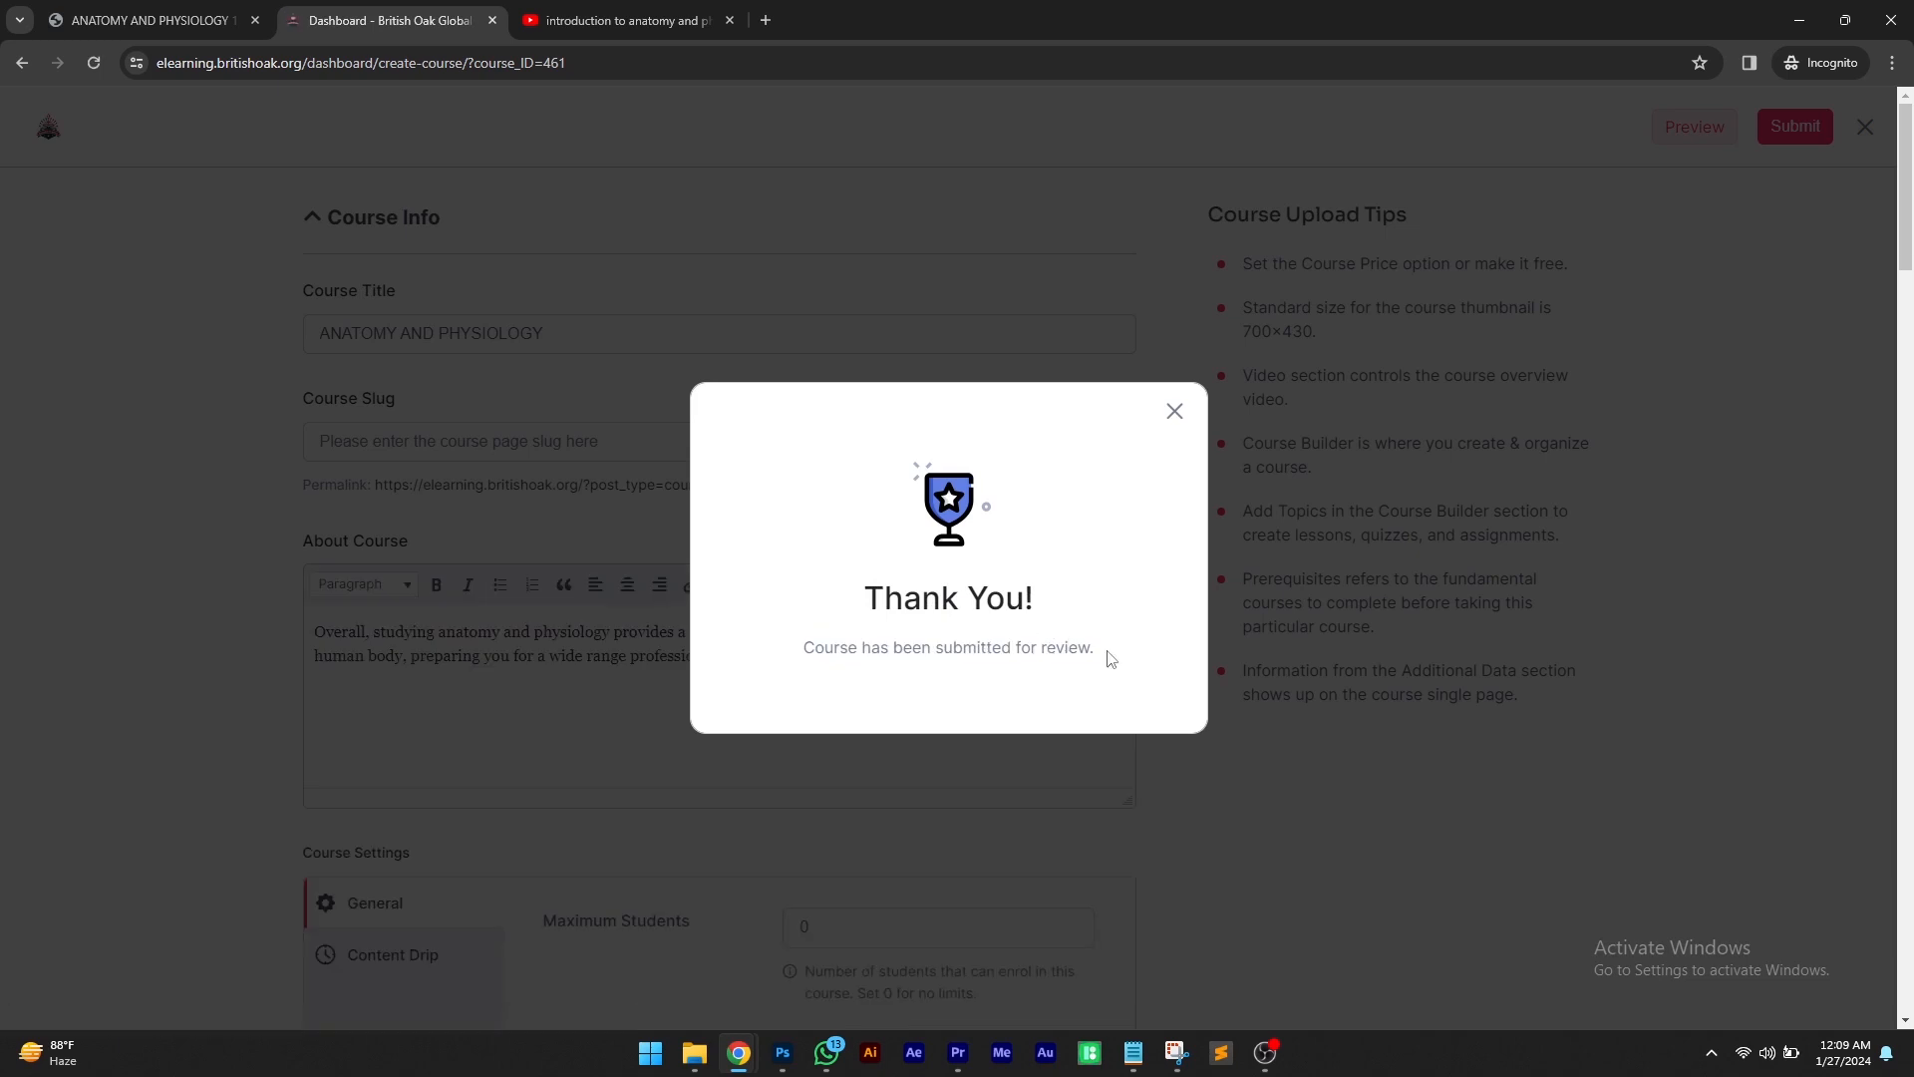
{"action": "left_click", "coordinate": [1174, 411]}
Leave the course editor and open the pending courses in My Courses
{"action": "left_click", "coordinate": [1864, 128]}
{"action": "scroll", "coordinate": [753, 462], "scroll_direction": "down", "scroll_amount": 4}
{"action": "scroll", "coordinate": [752, 462], "scroll_direction": "down", "scroll_amount": 2}
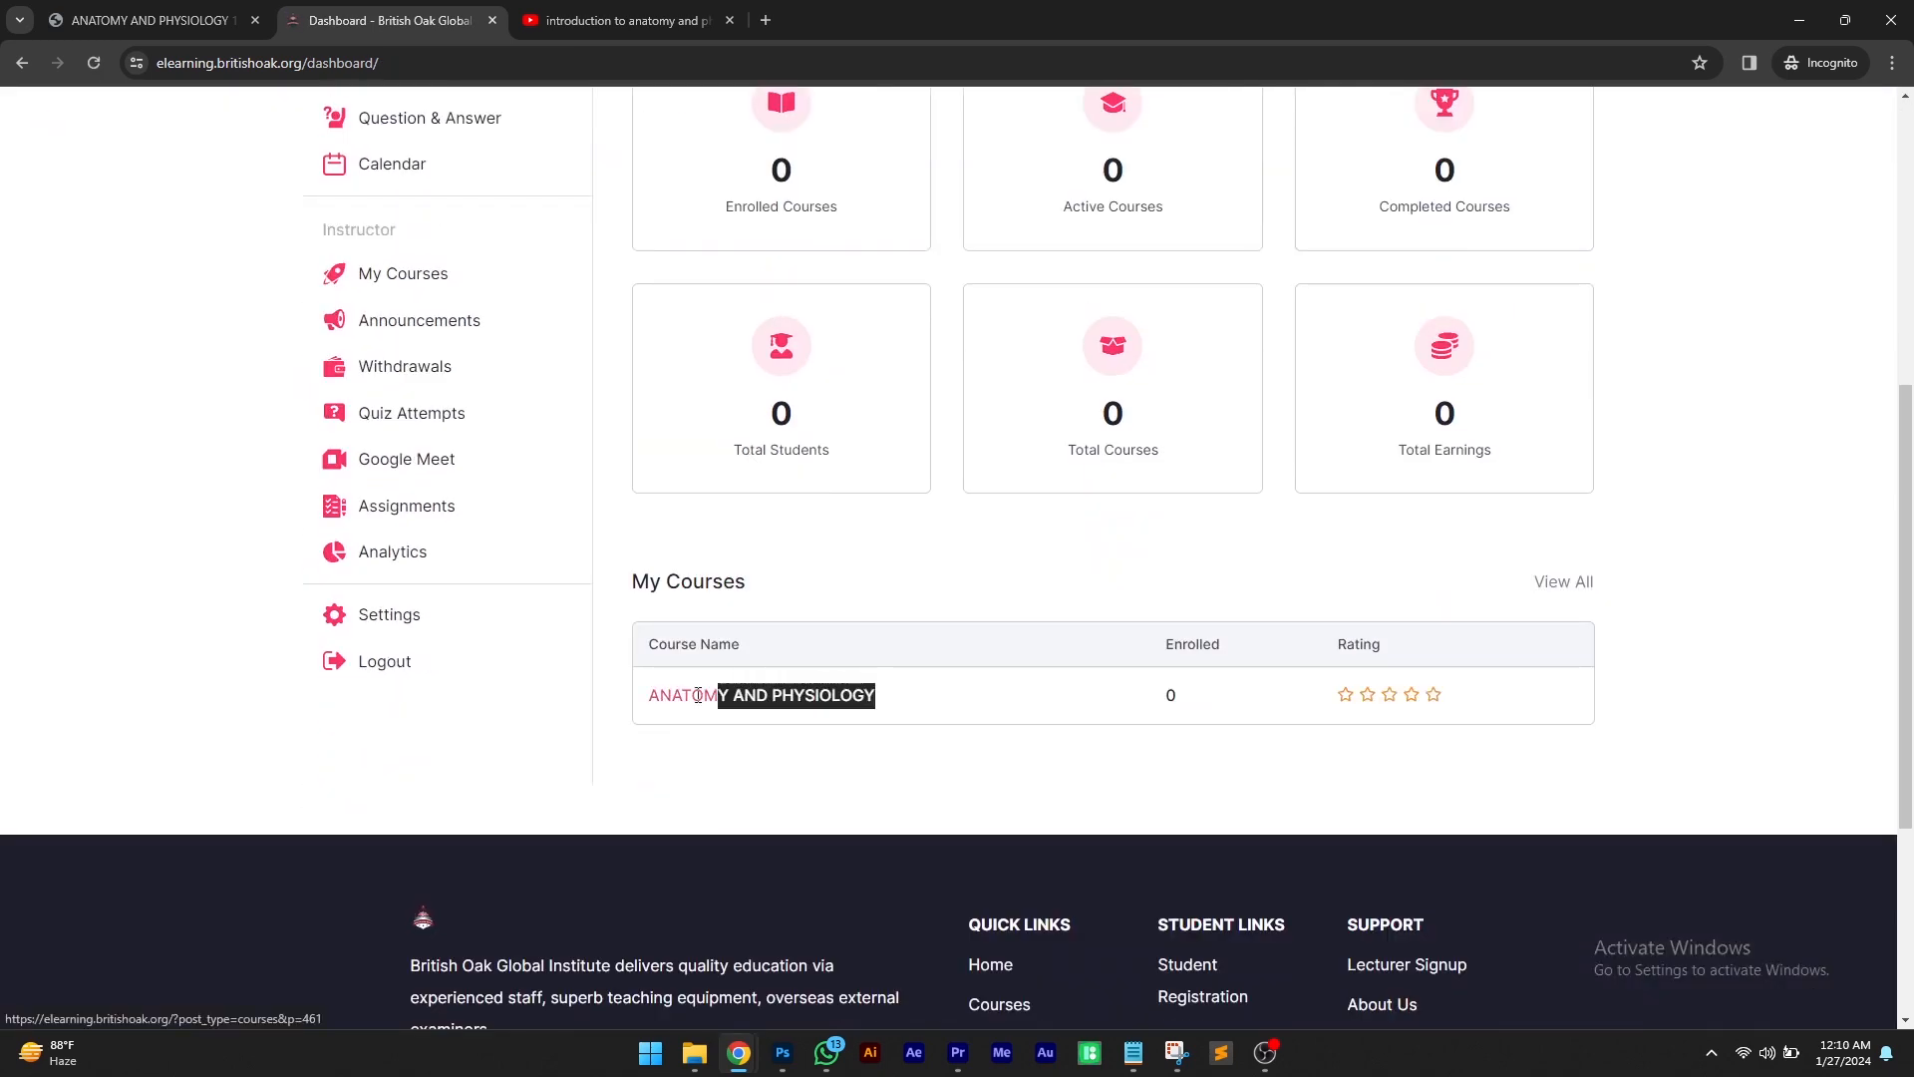
{"action": "scroll", "coordinate": [698, 499], "scroll_direction": "up", "scroll_amount": 2}
{"action": "left_click", "coordinate": [429, 474]}
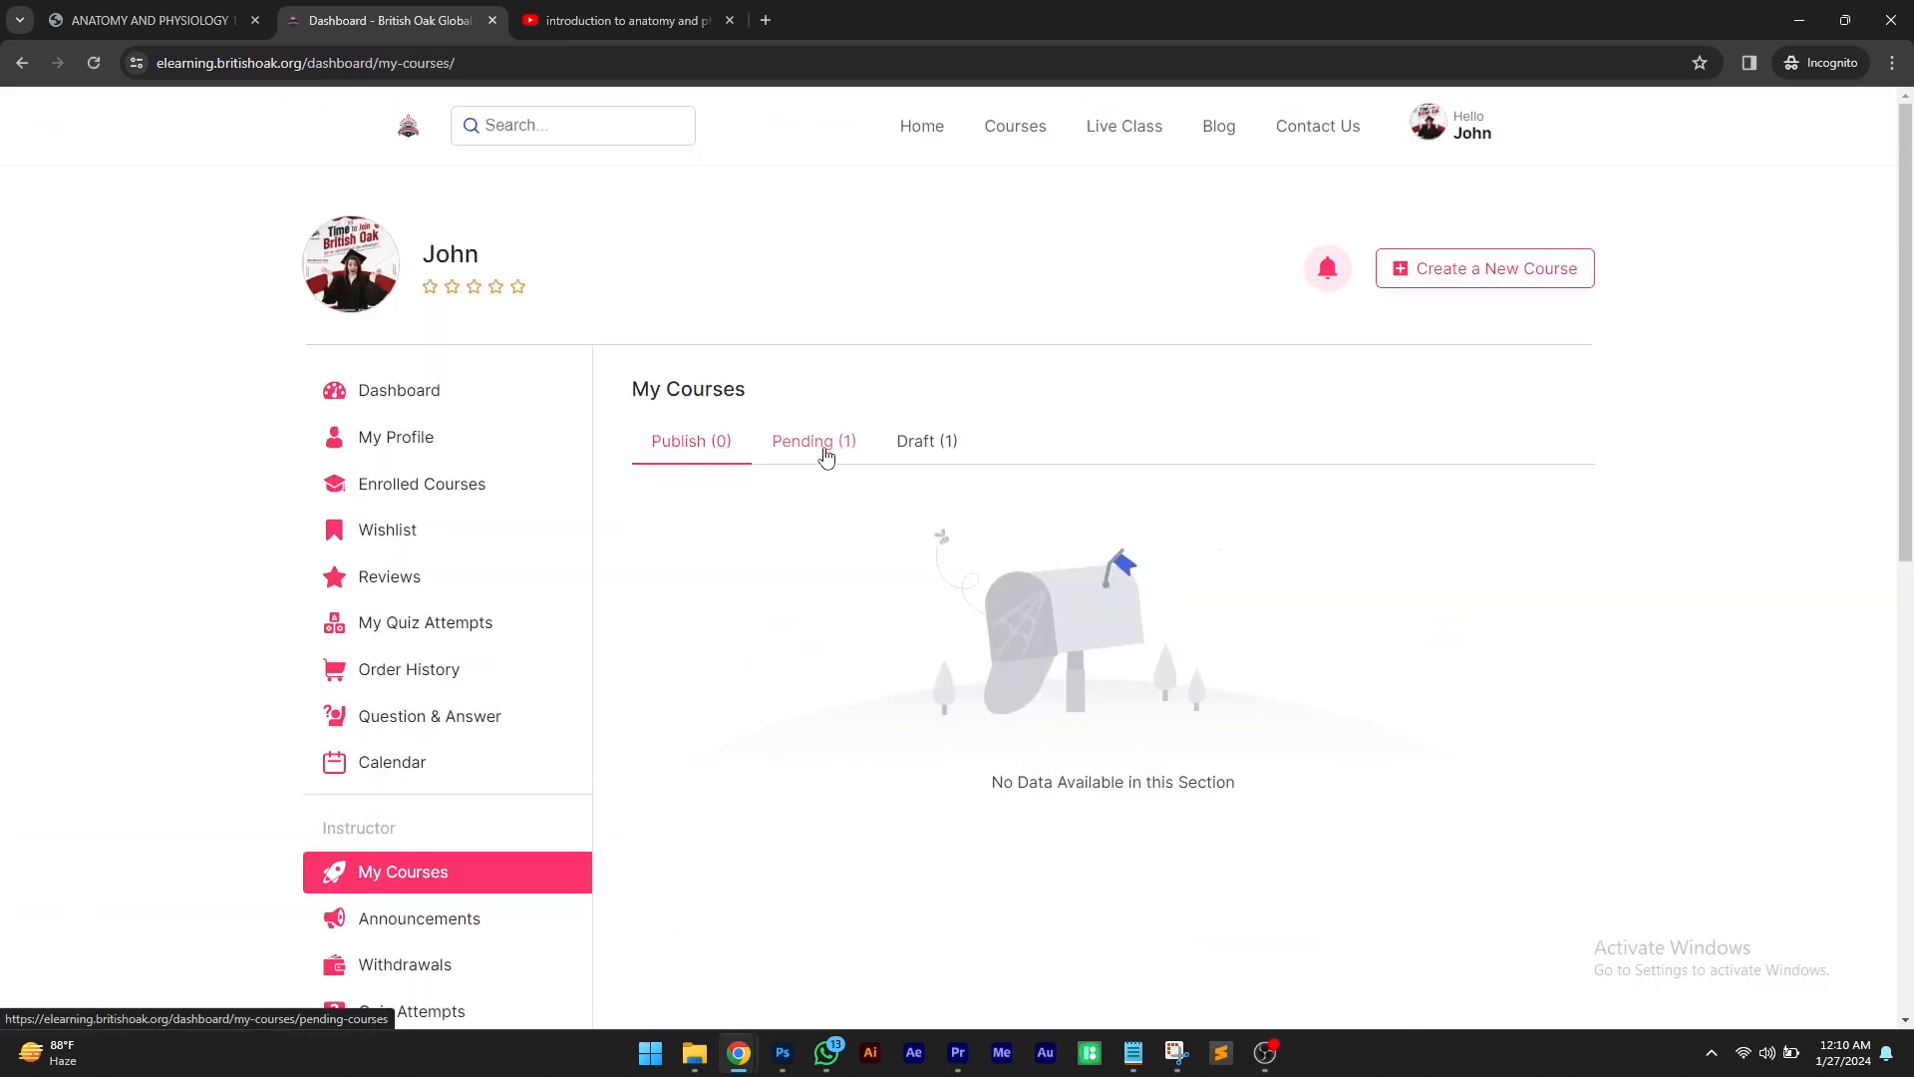
{"action": "left_click", "coordinate": [819, 444]}
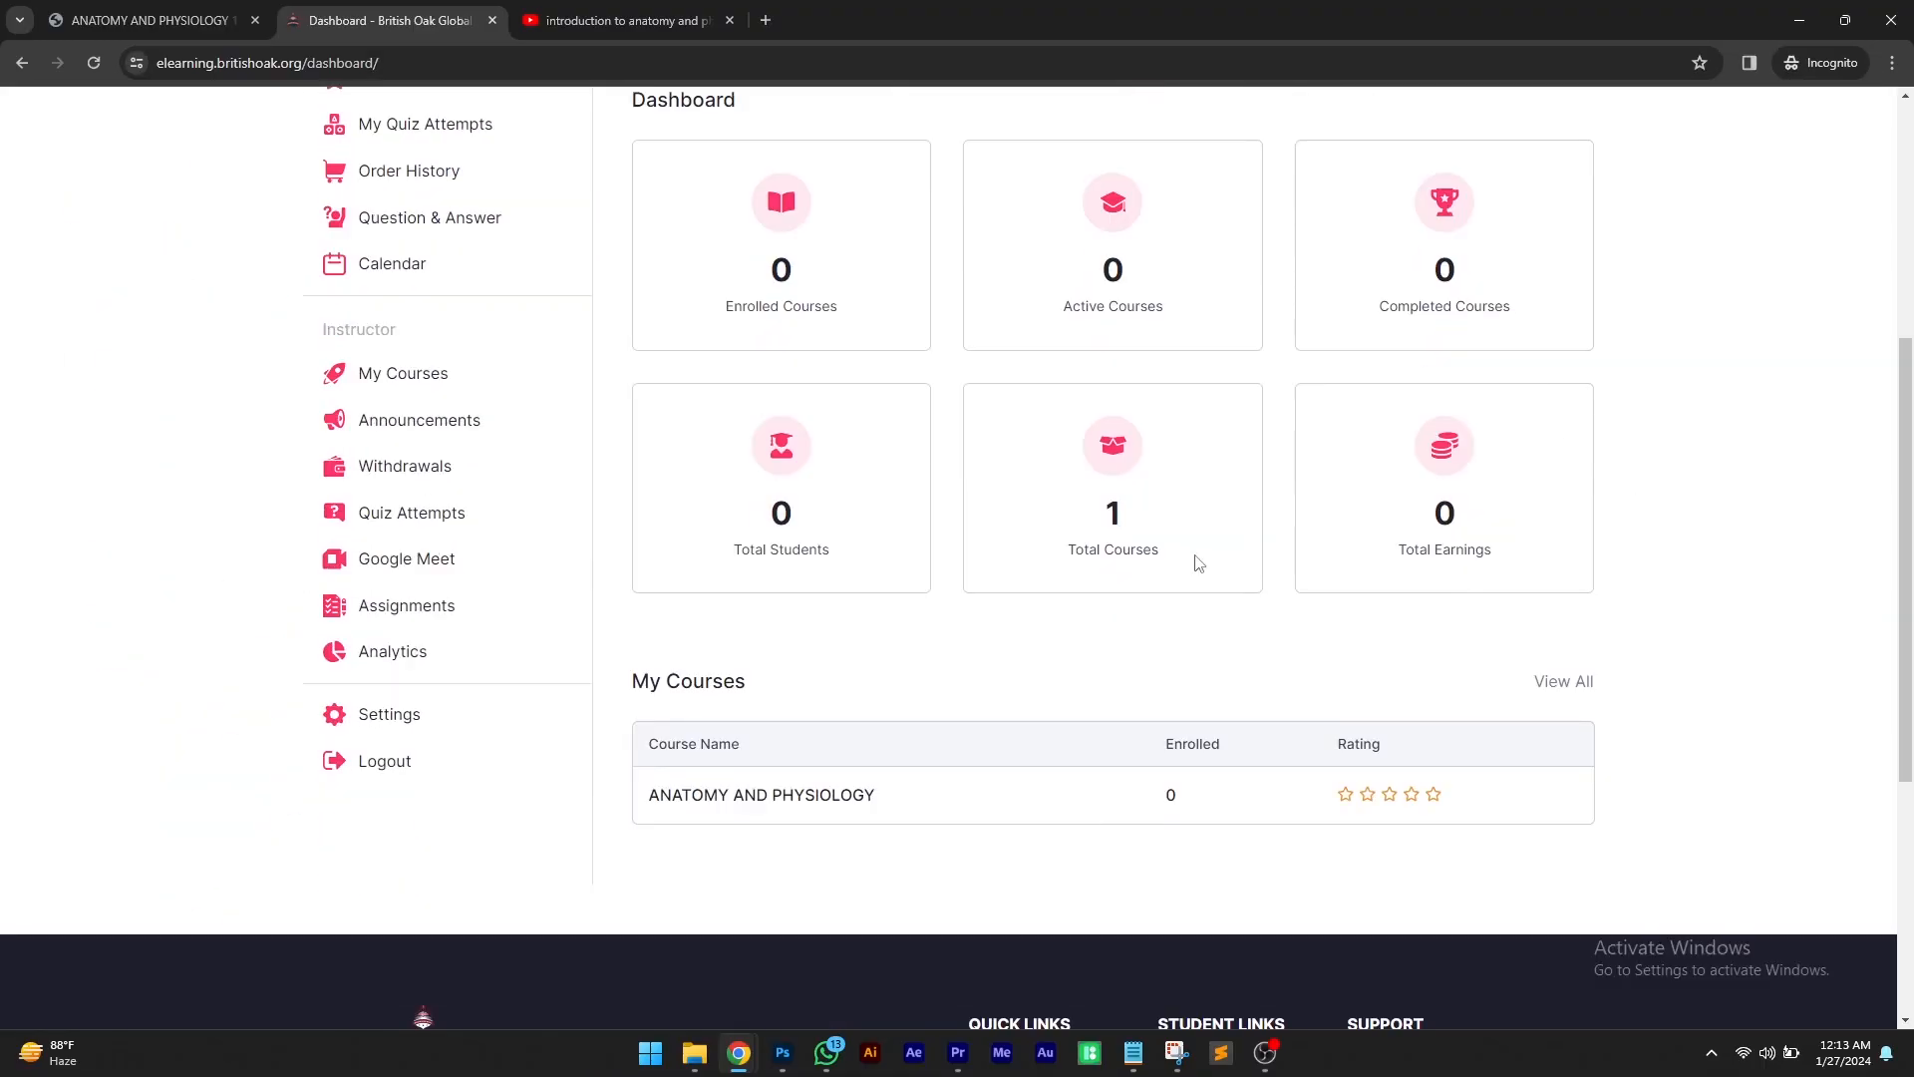
Open My Courses to check the published course list
{"action": "left_click_drag", "start_coordinate": [1196, 555], "coordinate": [1039, 535]}
{"action": "left_click", "coordinate": [1077, 578]}
{"action": "left_click", "coordinate": [417, 373]}
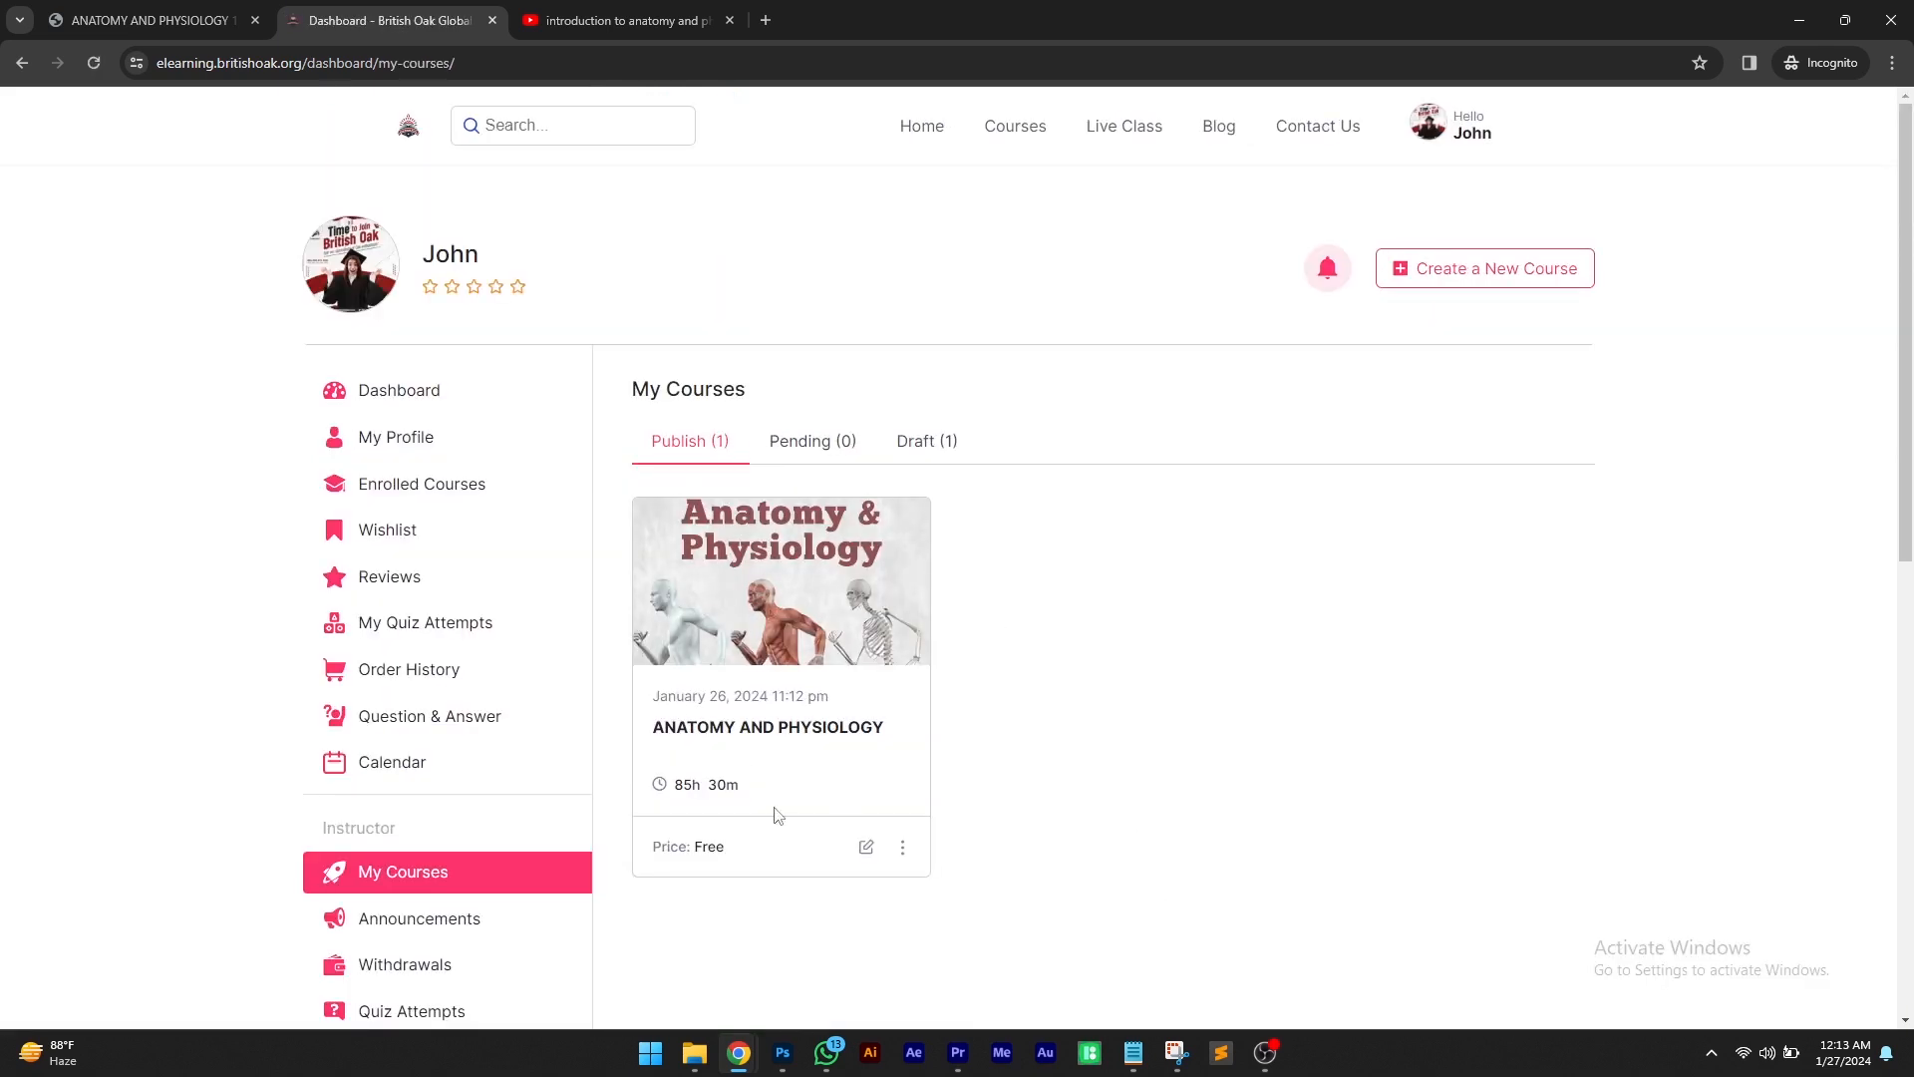
Go to the site's home page and open the ANATOMY AND PHYSIOLOGY course from Featured Courses
{"action": "left_click", "coordinate": [933, 132]}
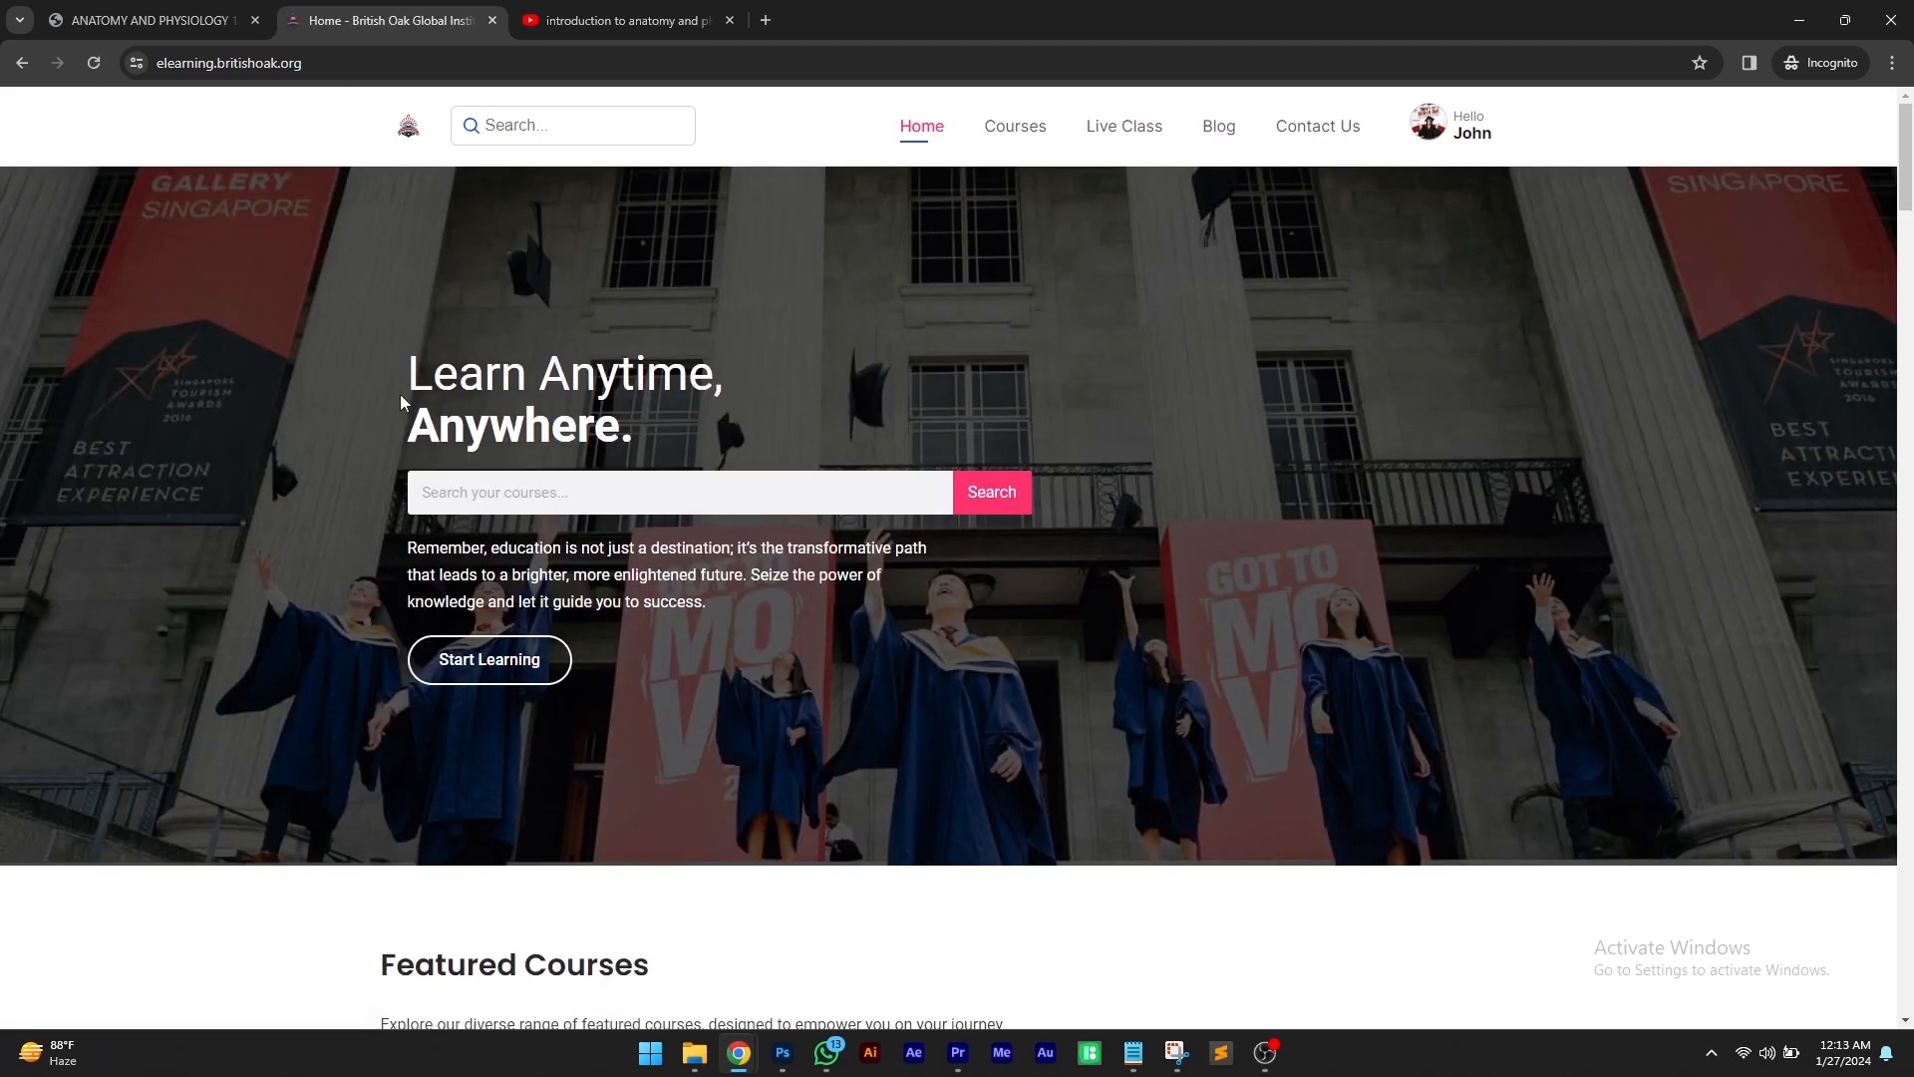
{"action": "scroll", "coordinate": [302, 454], "scroll_direction": "down", "scroll_amount": 6}
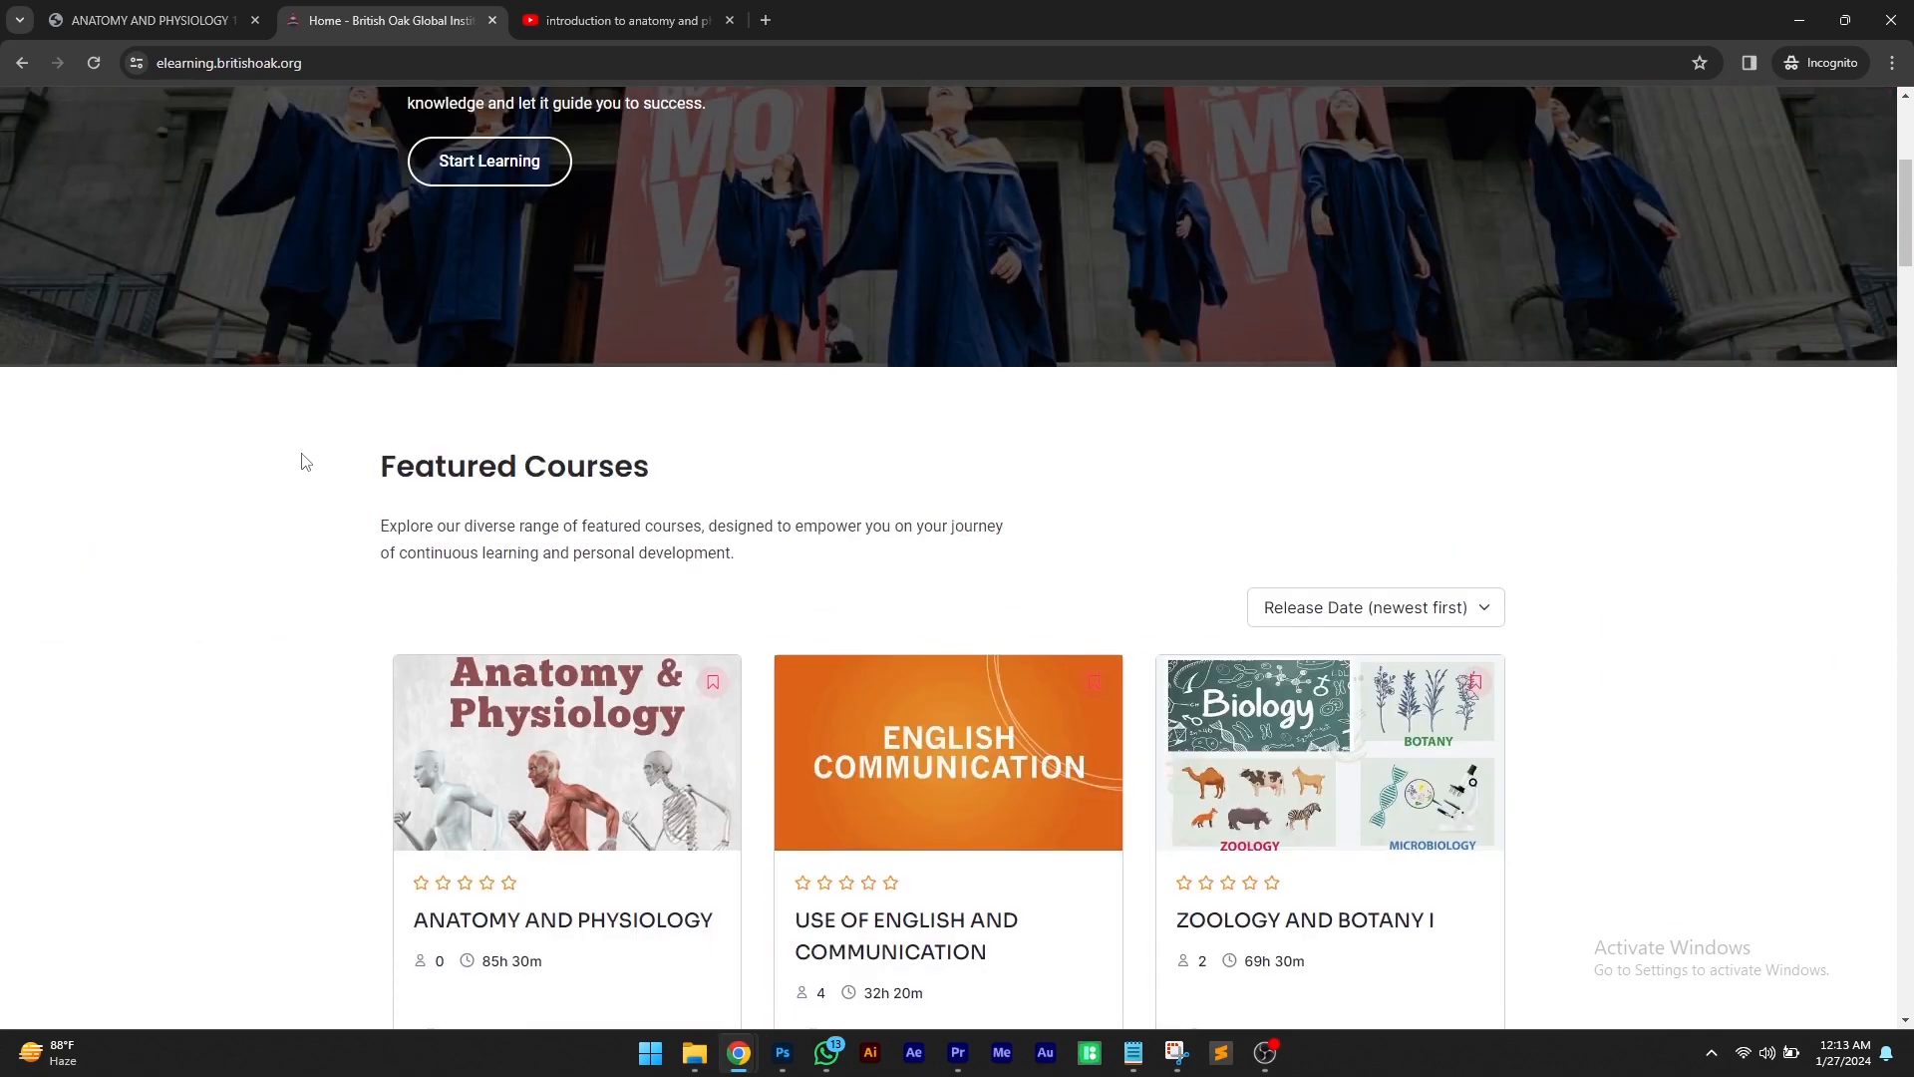
{"action": "scroll", "coordinate": [305, 461], "scroll_direction": "down", "scroll_amount": 3}
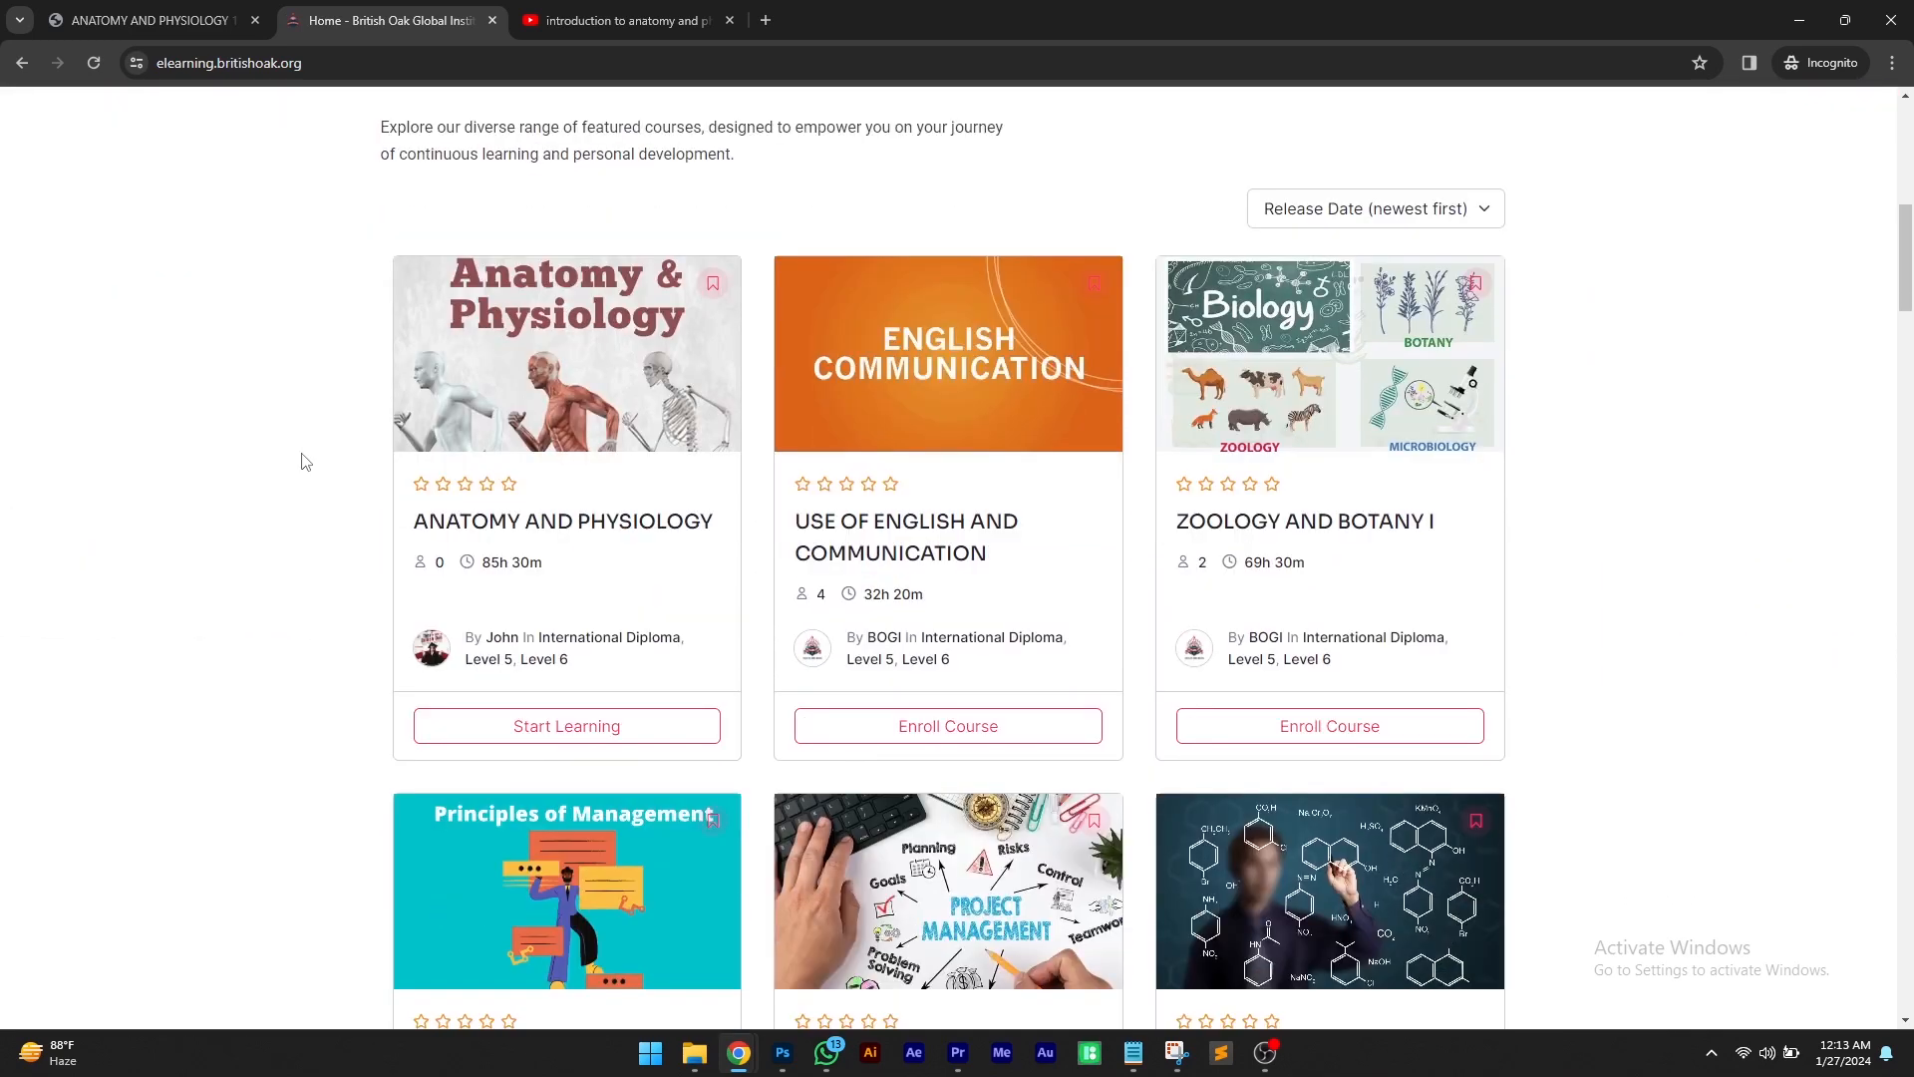
{"action": "left_click", "coordinate": [574, 535]}
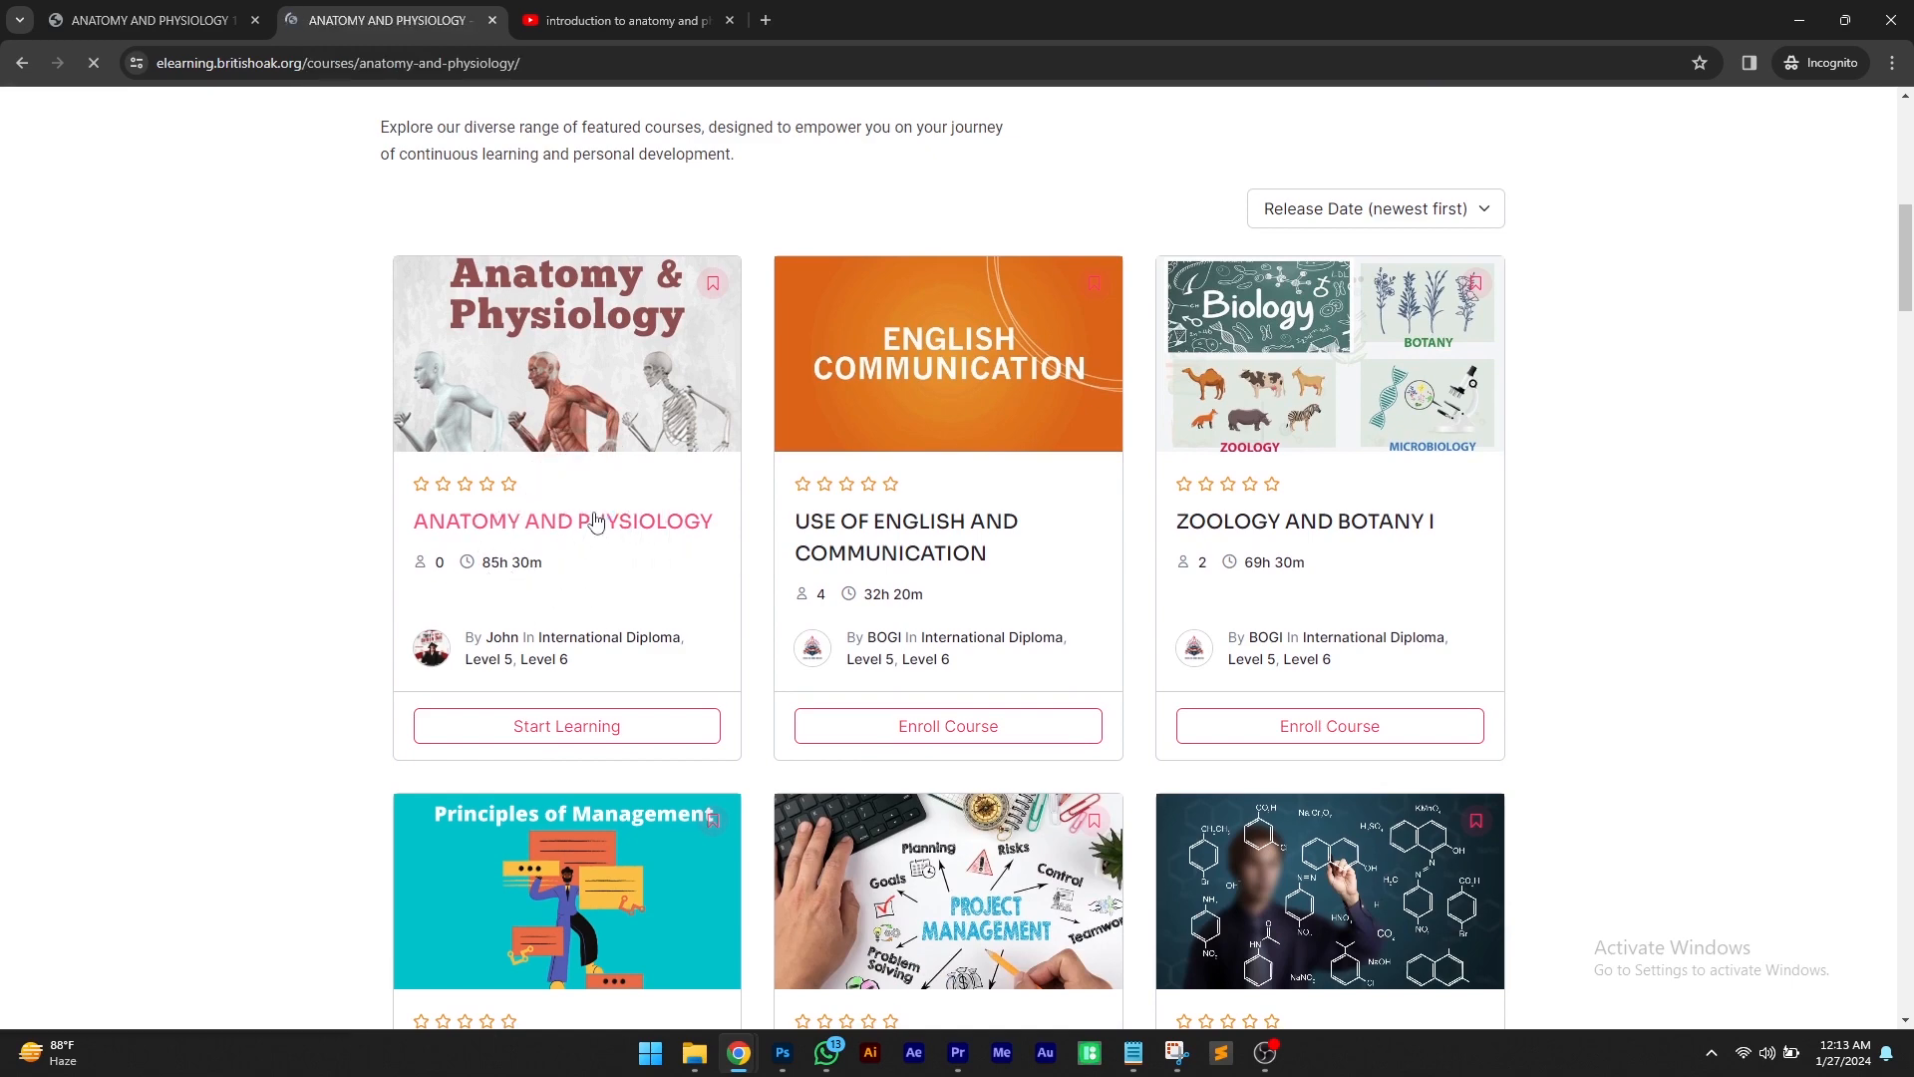
Review the course page details, learning outcomes, live class and course content
{"action": "scroll", "coordinate": [165, 479], "scroll_direction": "down", "scroll_amount": 7}
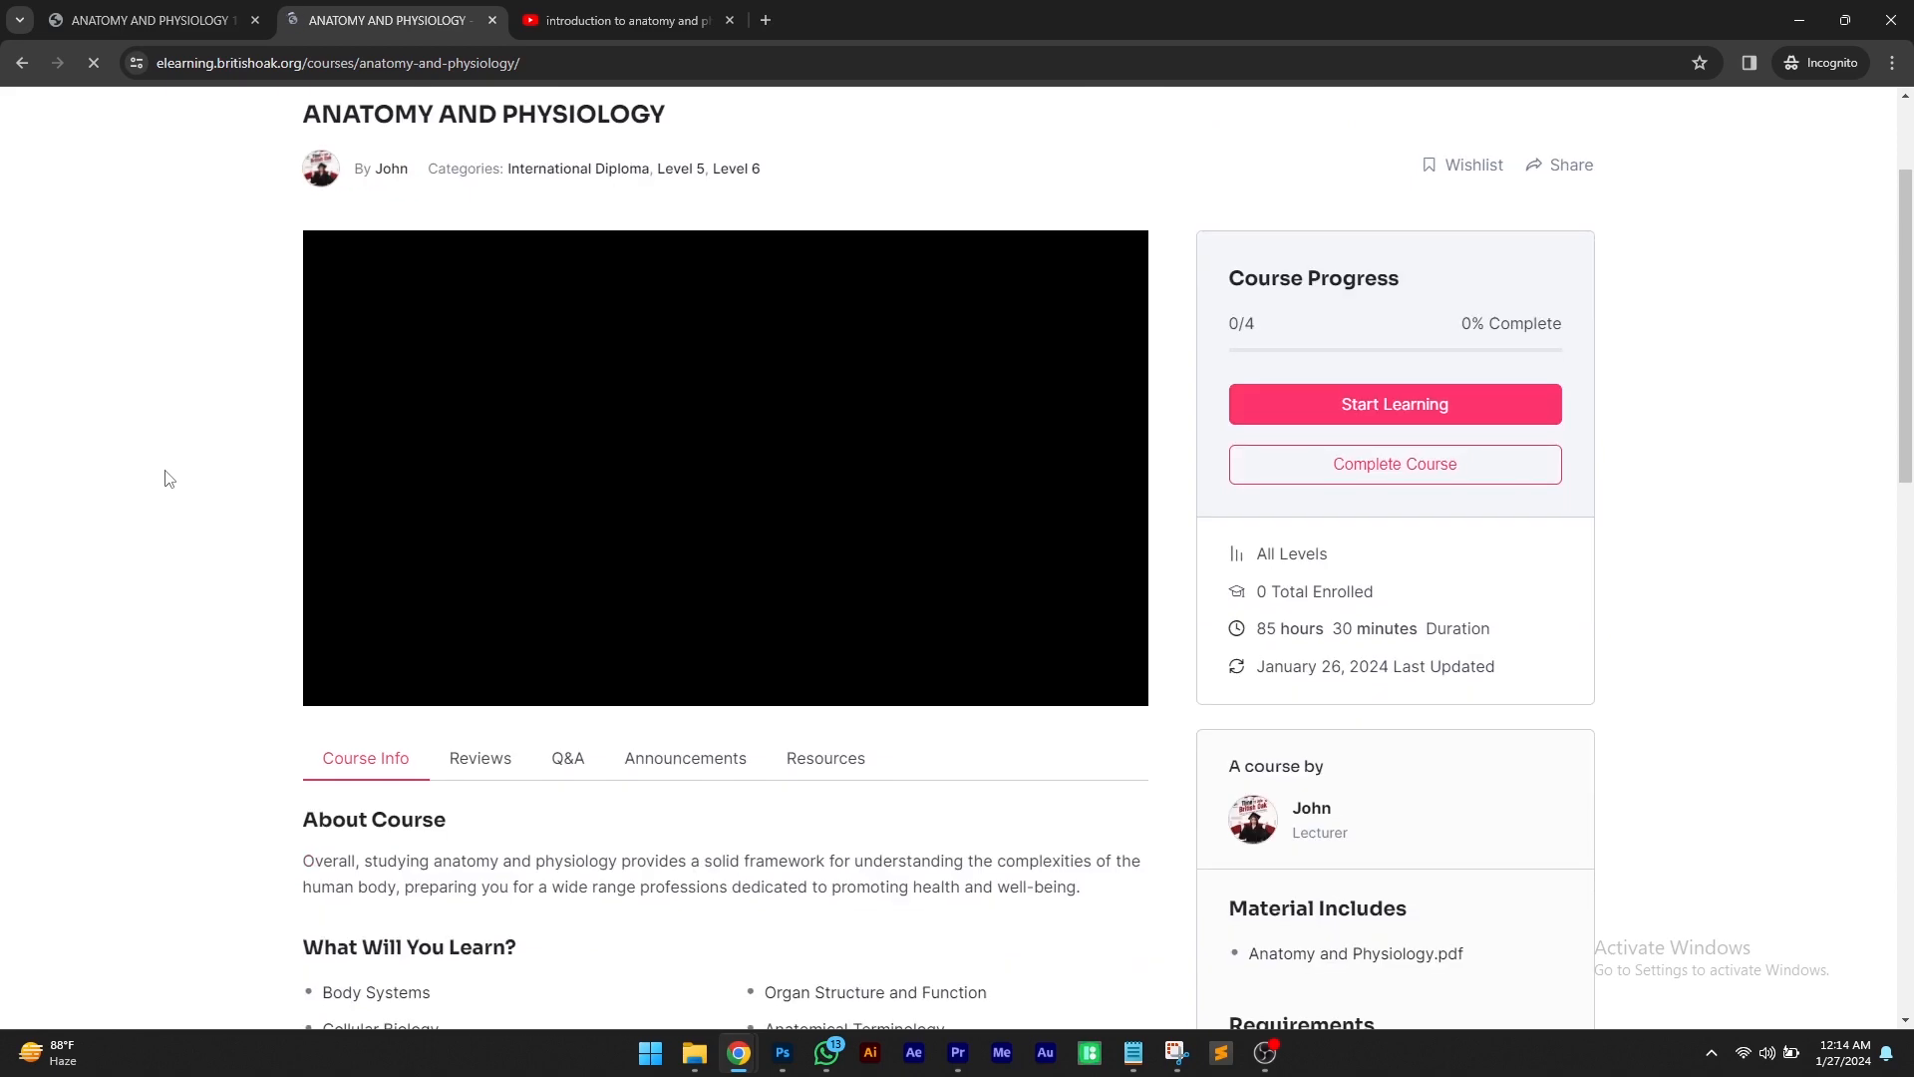
{"action": "scroll", "coordinate": [165, 478], "scroll_direction": "down", "scroll_amount": 4}
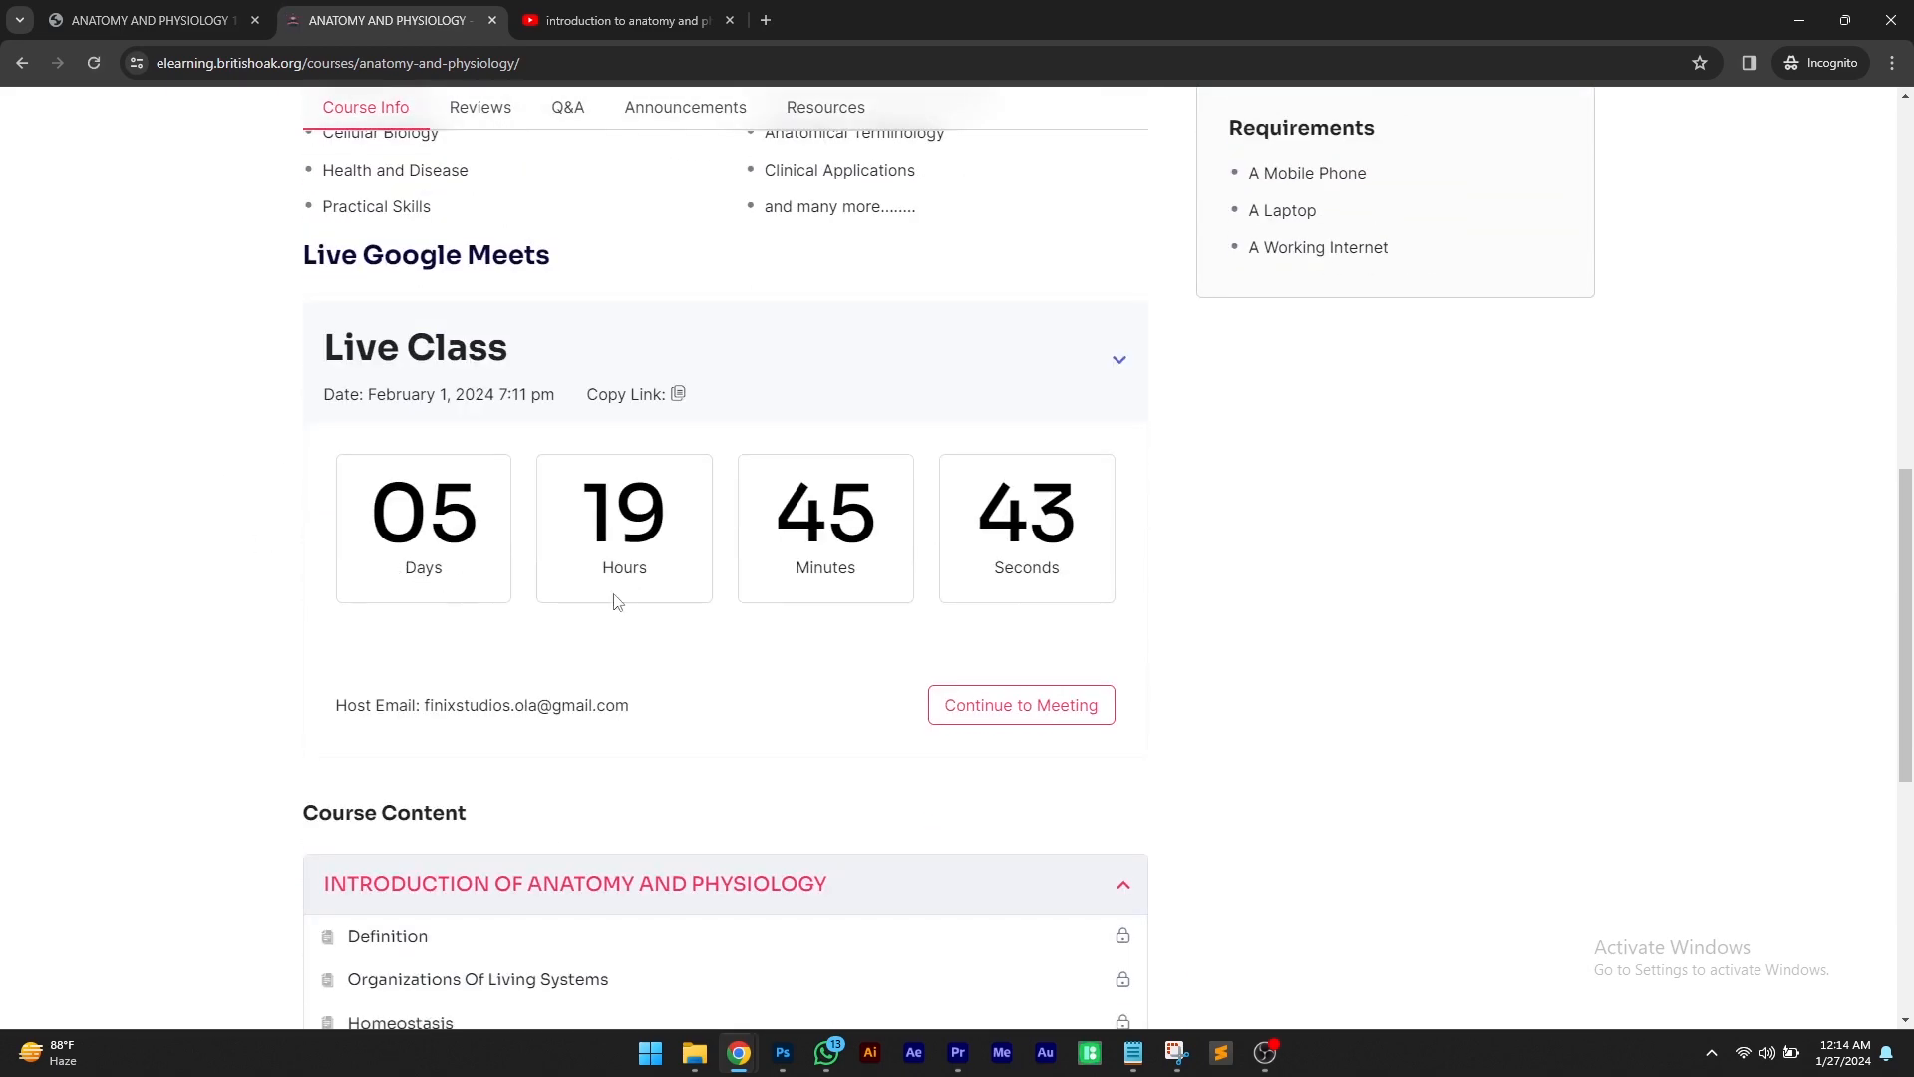
{"action": "scroll", "coordinate": [645, 678], "scroll_direction": "down", "scroll_amount": 4}
{"action": "scroll", "coordinate": [626, 726], "scroll_direction": "up", "scroll_amount": 4}
{"action": "scroll", "coordinate": [1158, 634], "scroll_direction": "up", "scroll_amount": 3}
{"action": "left_click", "coordinate": [1114, 717]}
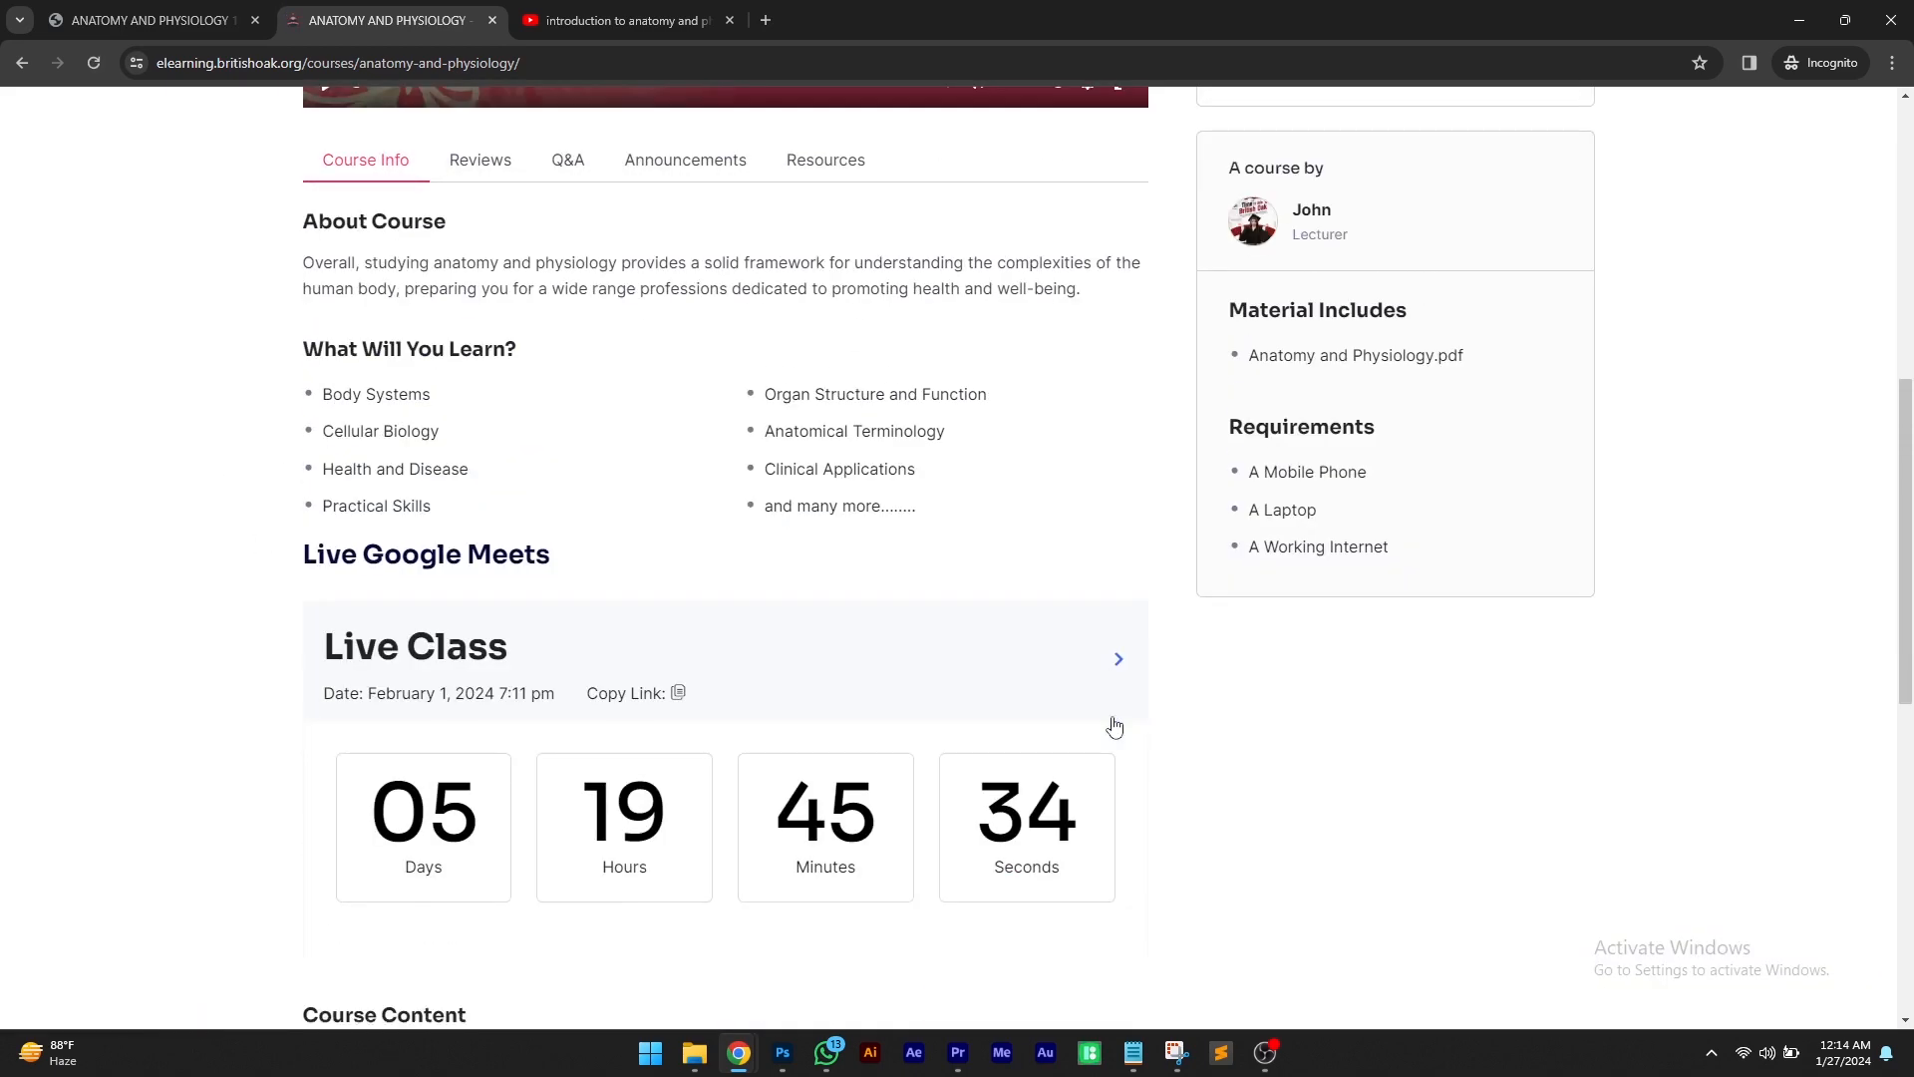
{"action": "scroll", "coordinate": [757, 612], "scroll_direction": "up", "scroll_amount": 1}
{"action": "scroll", "coordinate": [758, 616], "scroll_direction": "up", "scroll_amount": 1}
{"action": "scroll", "coordinate": [1286, 737], "scroll_direction": "up", "scroll_amount": 4}
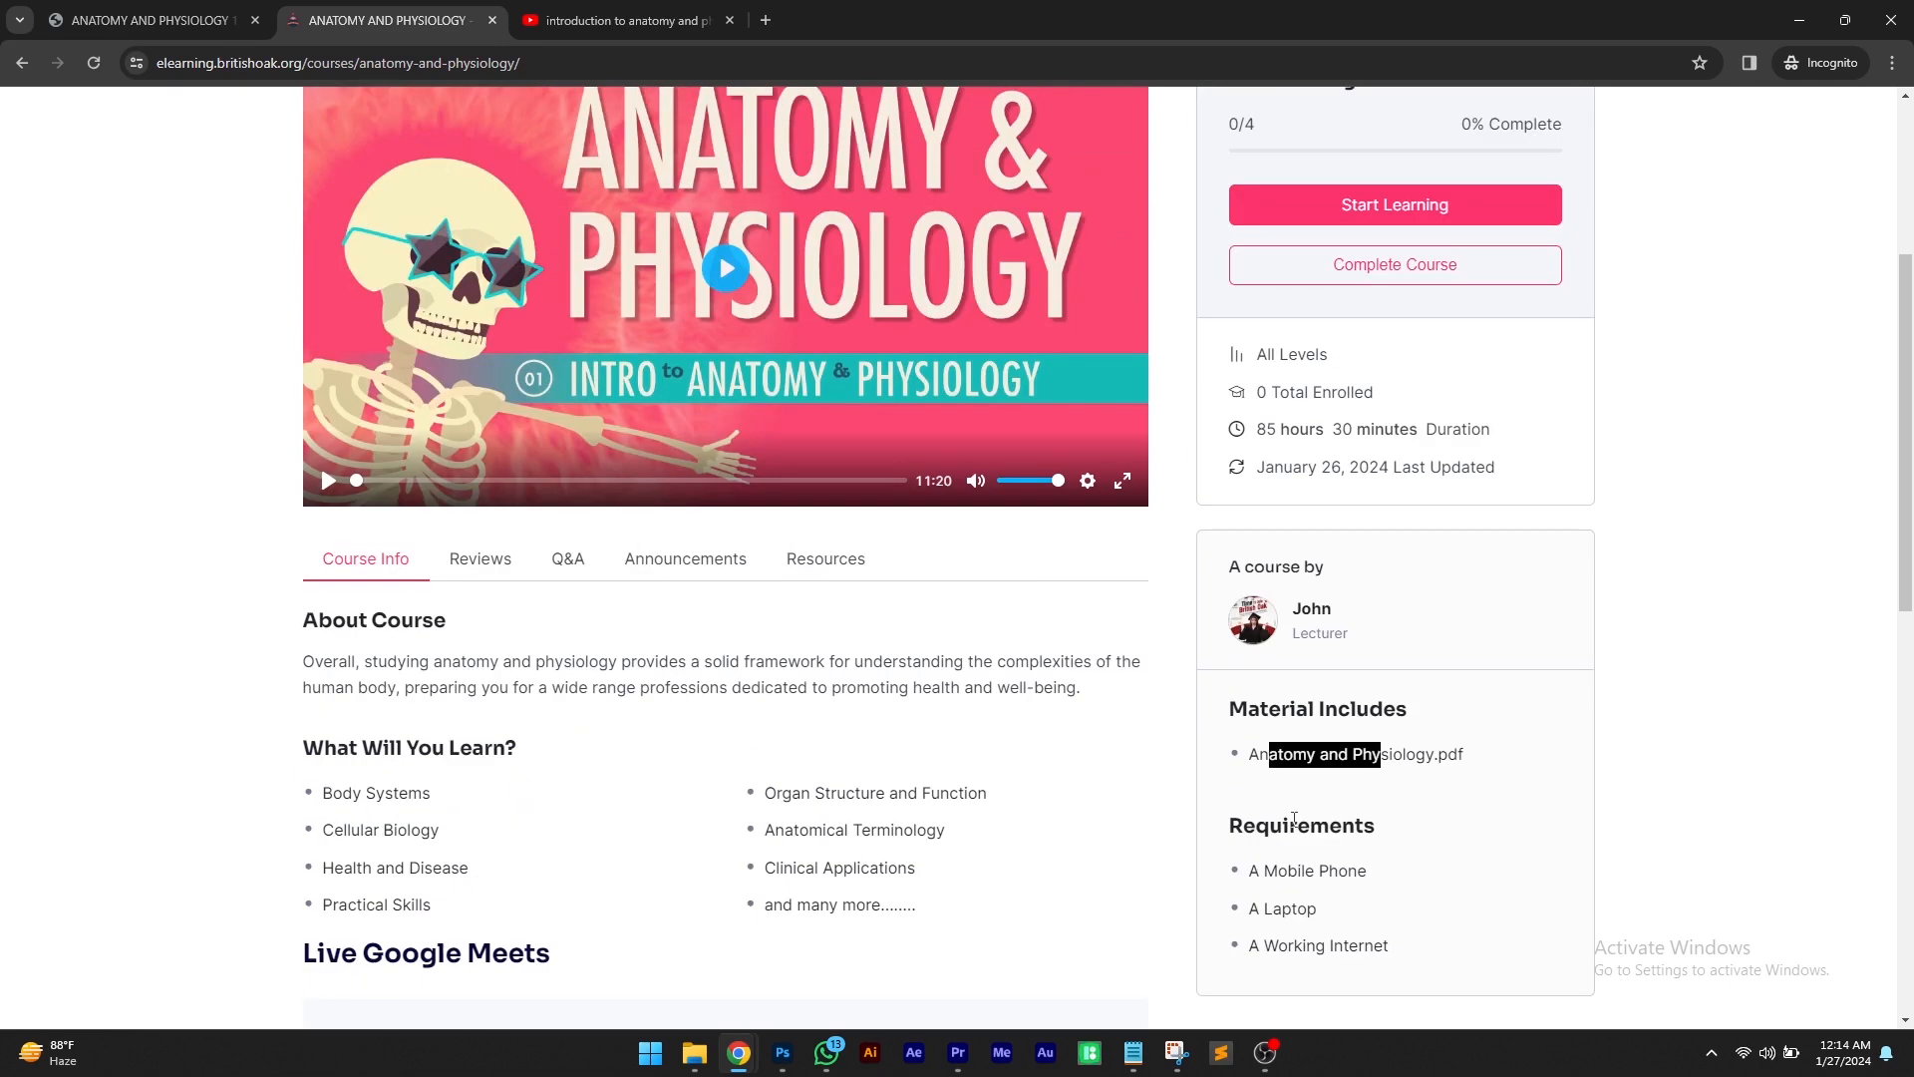
Play the course preview video, then view the course's Resources
{"action": "left_click", "coordinate": [726, 469]}
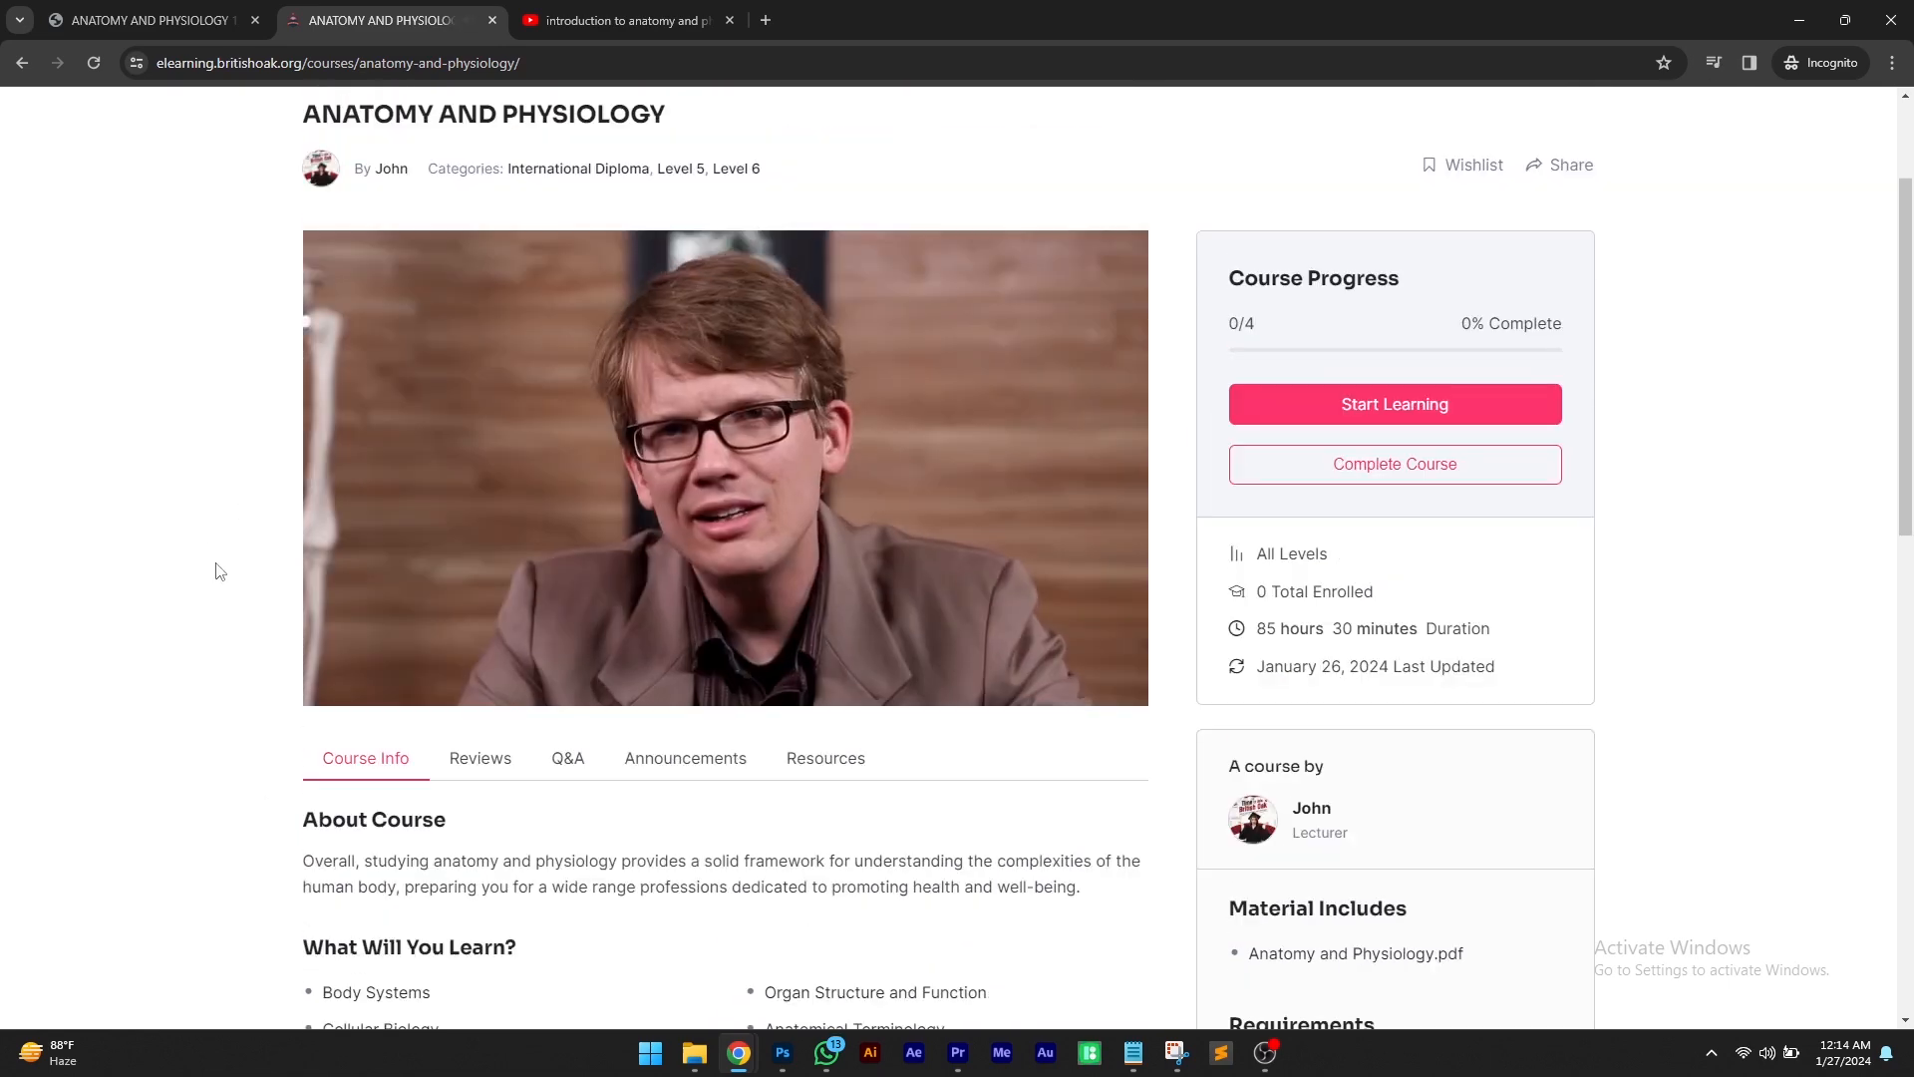
{"action": "left_click", "coordinate": [328, 680]}
{"action": "scroll", "coordinate": [489, 568], "scroll_direction": "down", "scroll_amount": 2}
{"action": "left_click", "coordinate": [826, 556]}
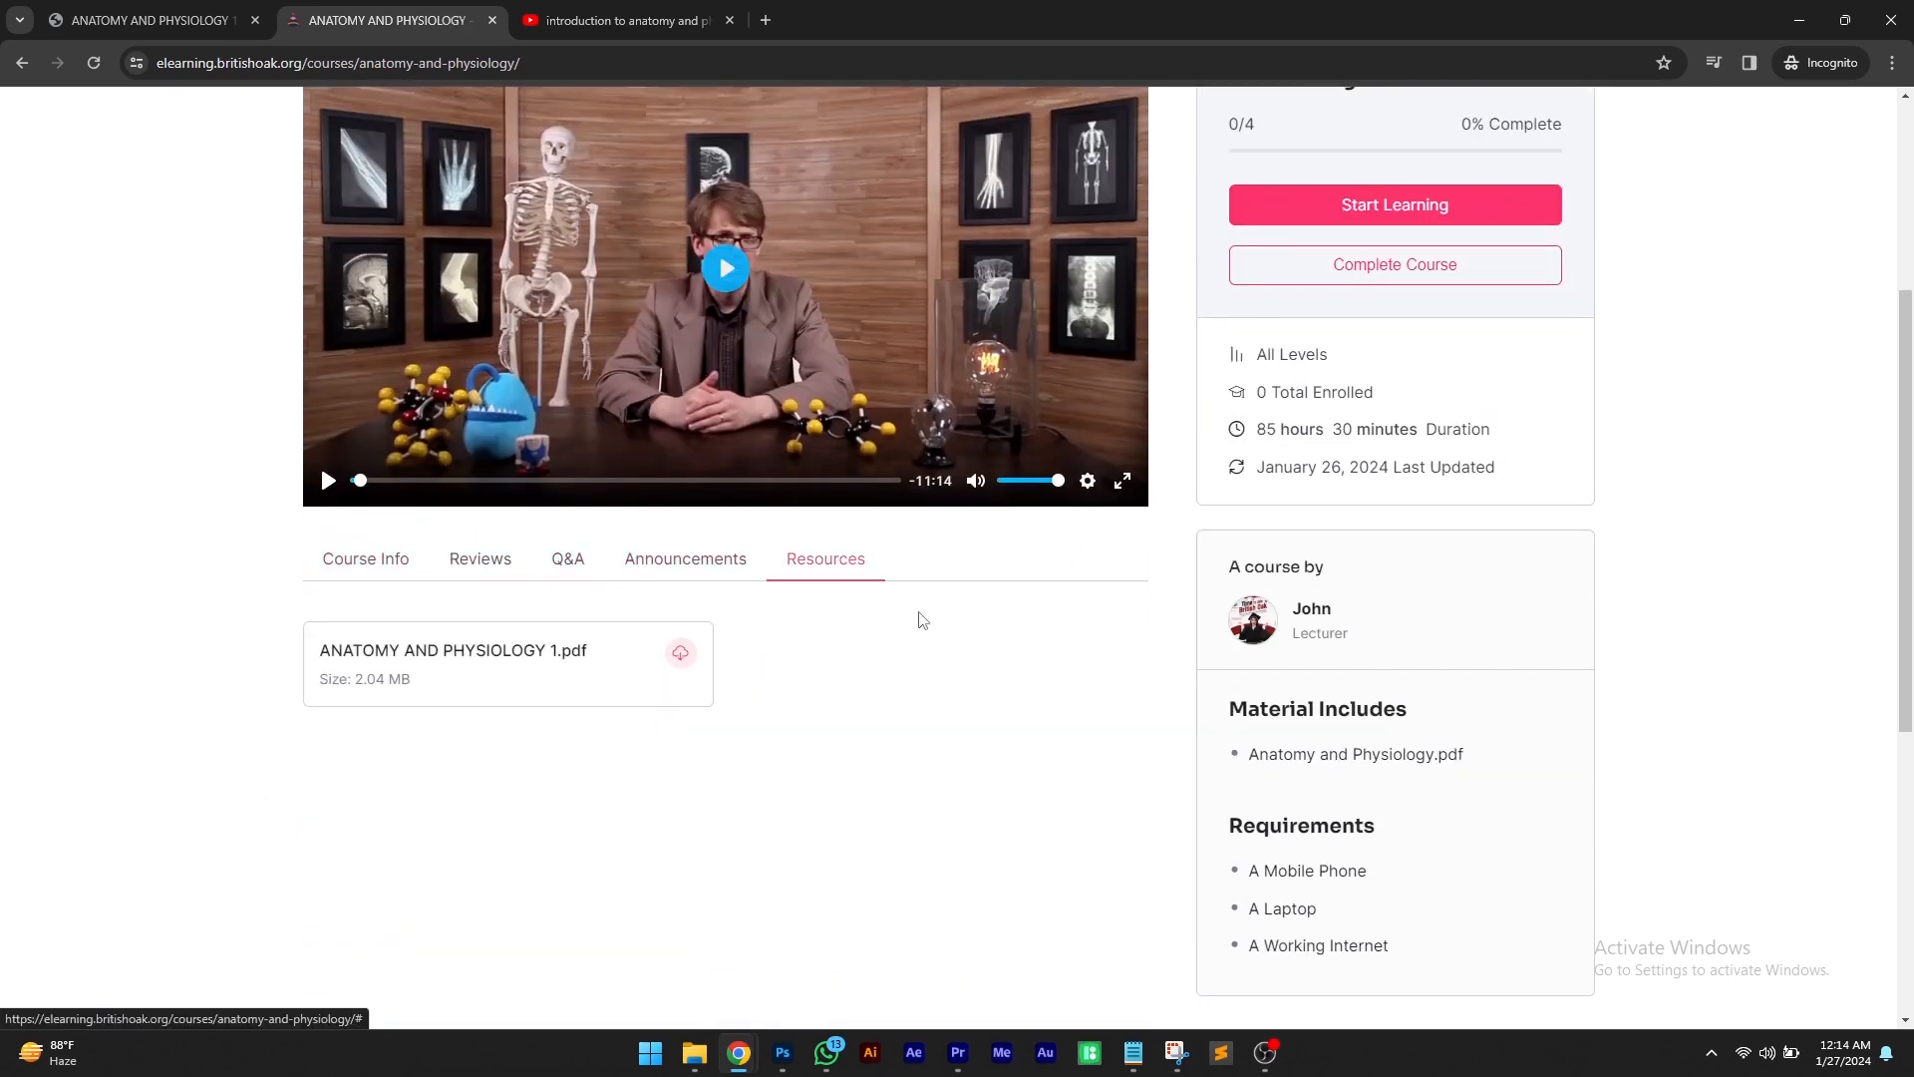
Open the course lessons, viewing Definition and then Organizations Of Living Systems
{"action": "scroll", "coordinate": [598, 499], "scroll_direction": "down", "scroll_amount": 2}
{"action": "left_click", "coordinate": [568, 467]}
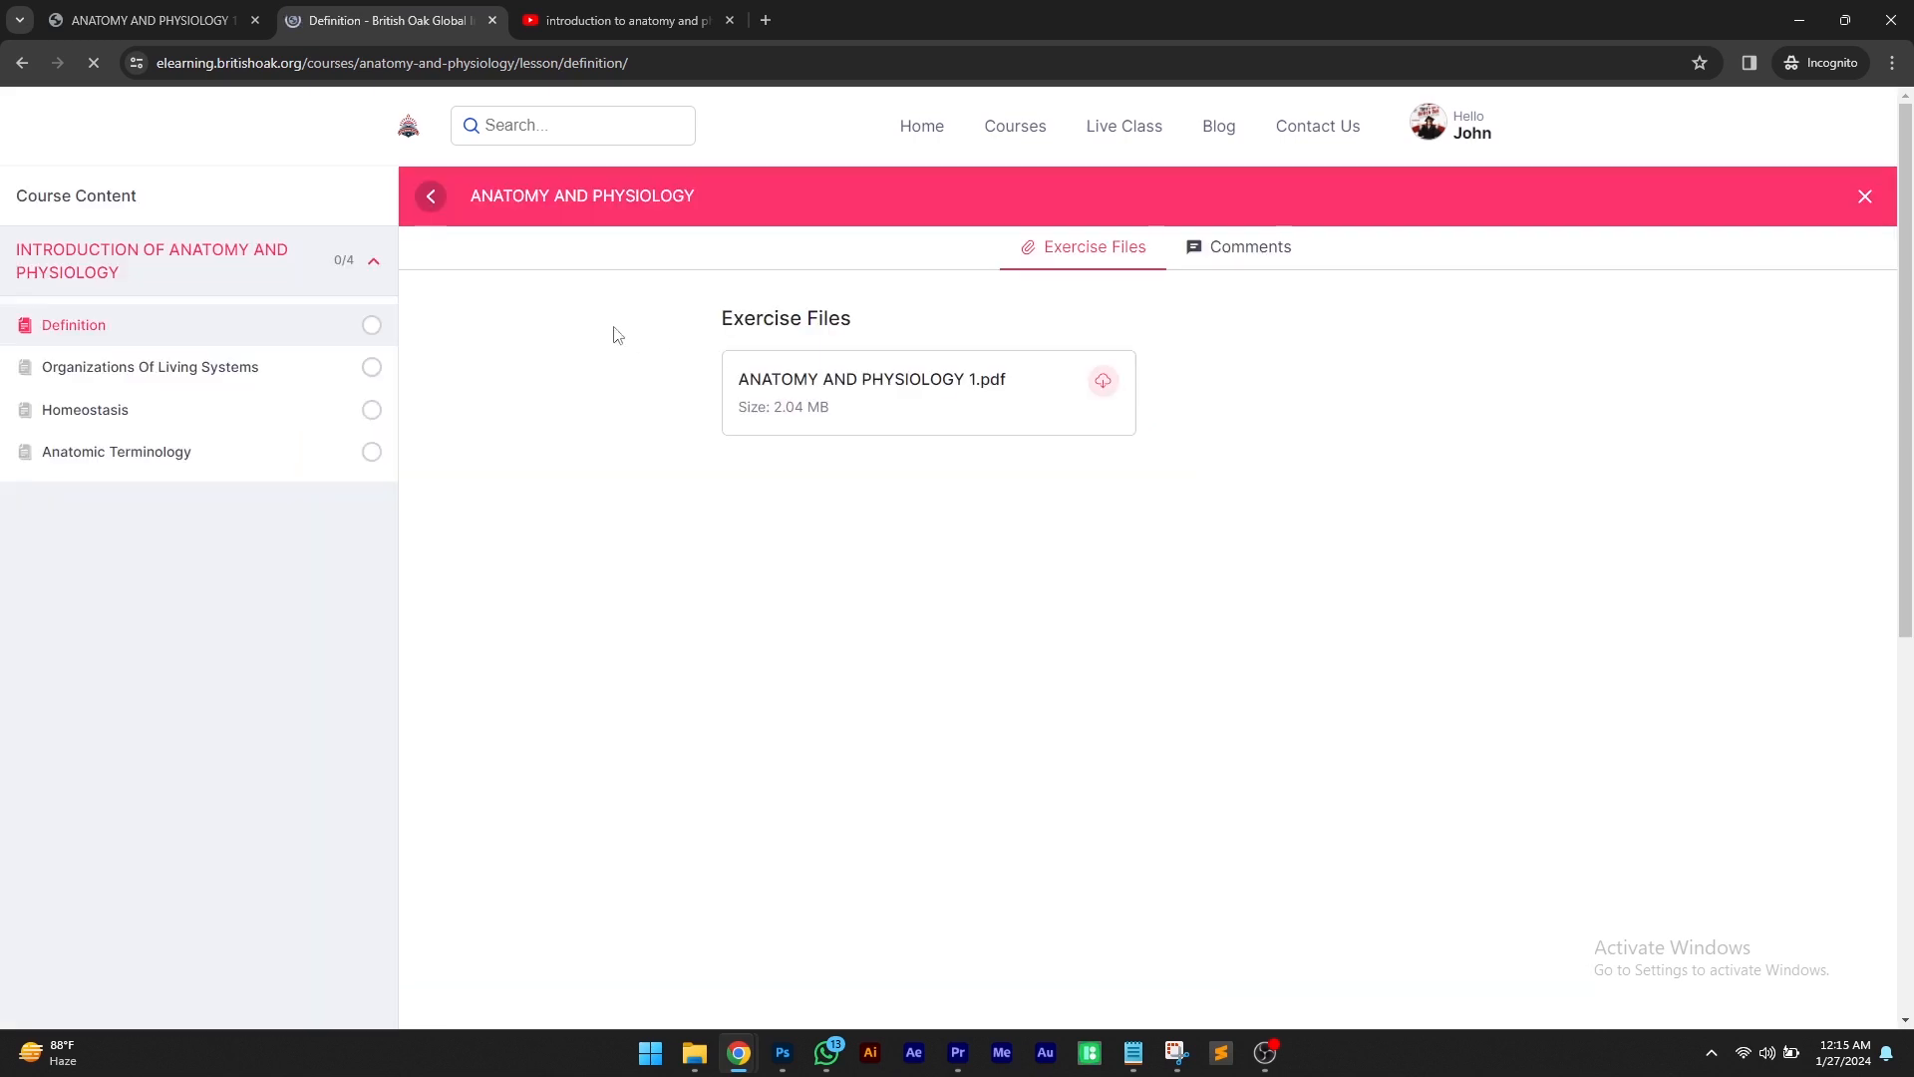
{"action": "left_click_drag", "start_coordinate": [735, 319], "coordinate": [869, 334]}
{"action": "left_click", "coordinate": [869, 334]}
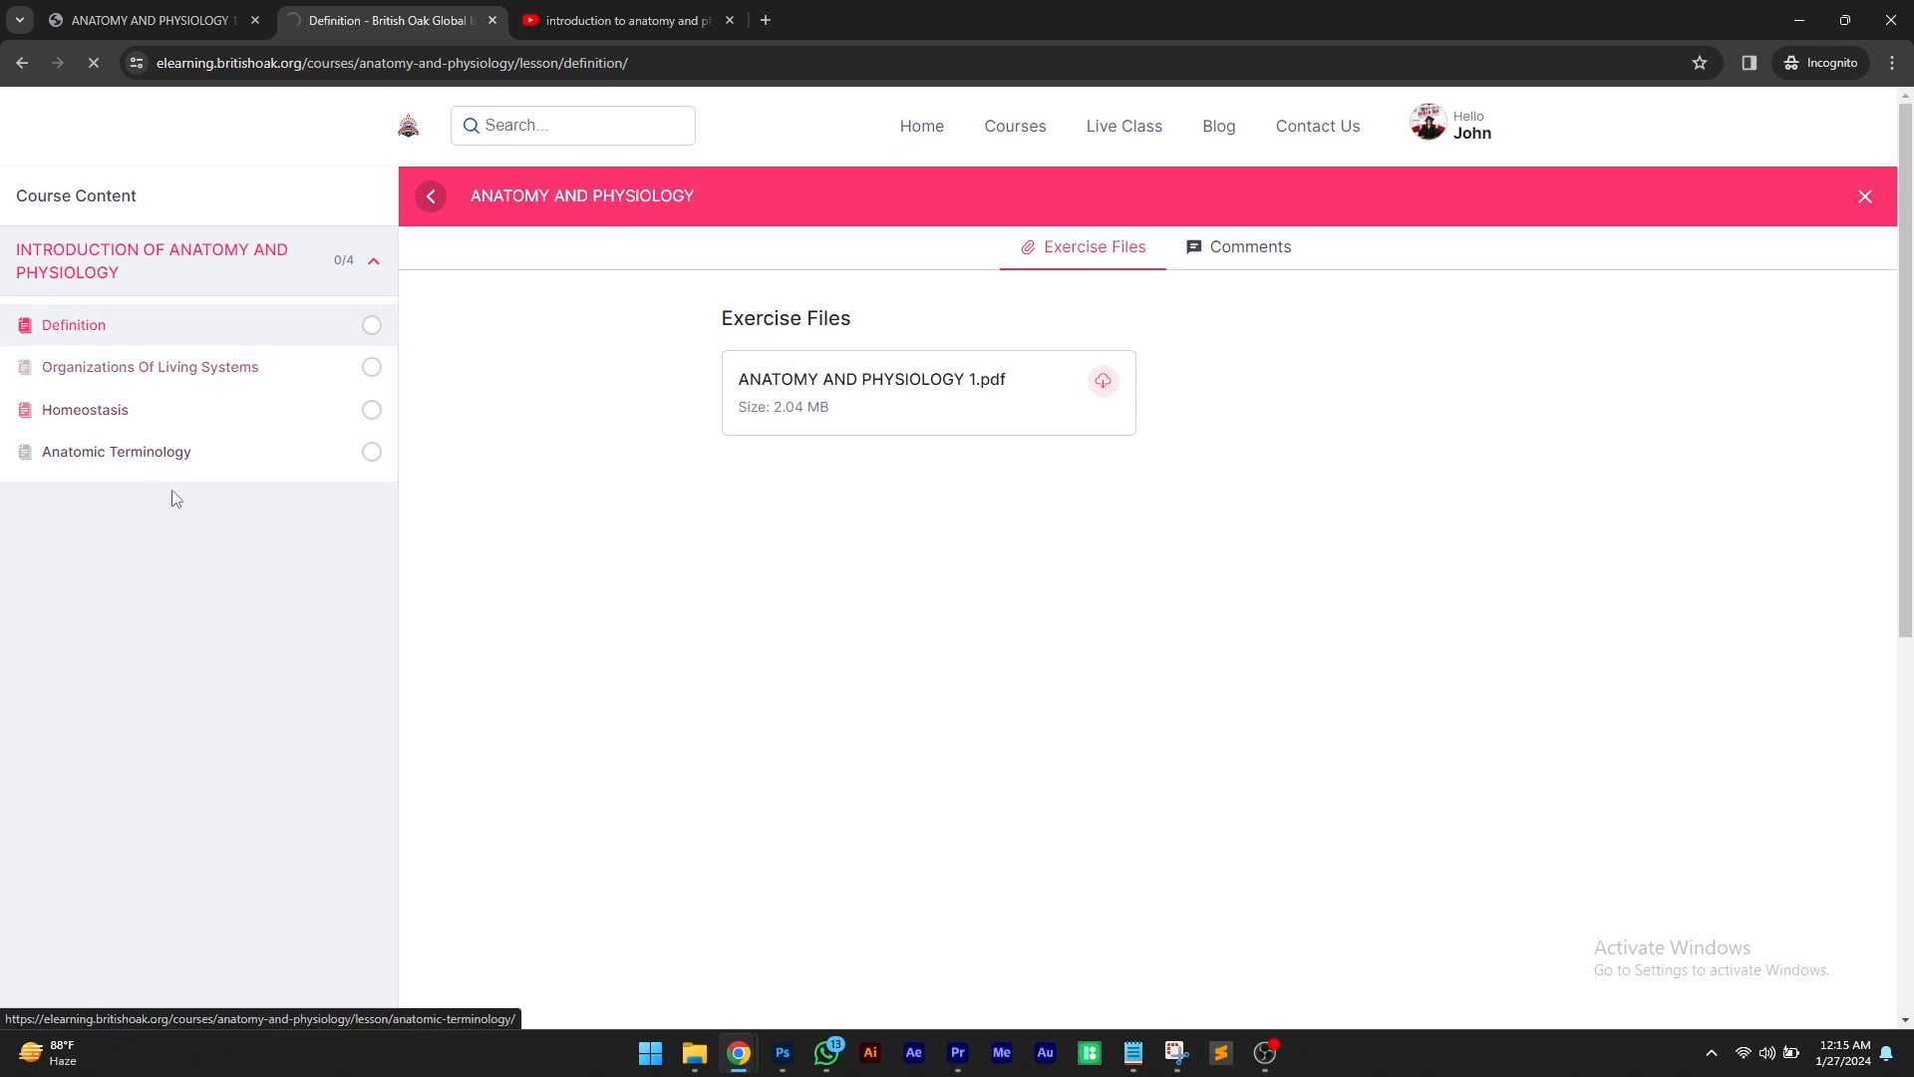
{"action": "left_click", "coordinate": [195, 475]}
Switch to the YouTube tab and copy the share link of the CHAPTER 1 Introduction to Anatomy and Physiology video
{"action": "key", "text": "ctrl+Tab"}
{"action": "scroll", "coordinate": [1389, 546], "scroll_direction": "down", "scroll_amount": 1}
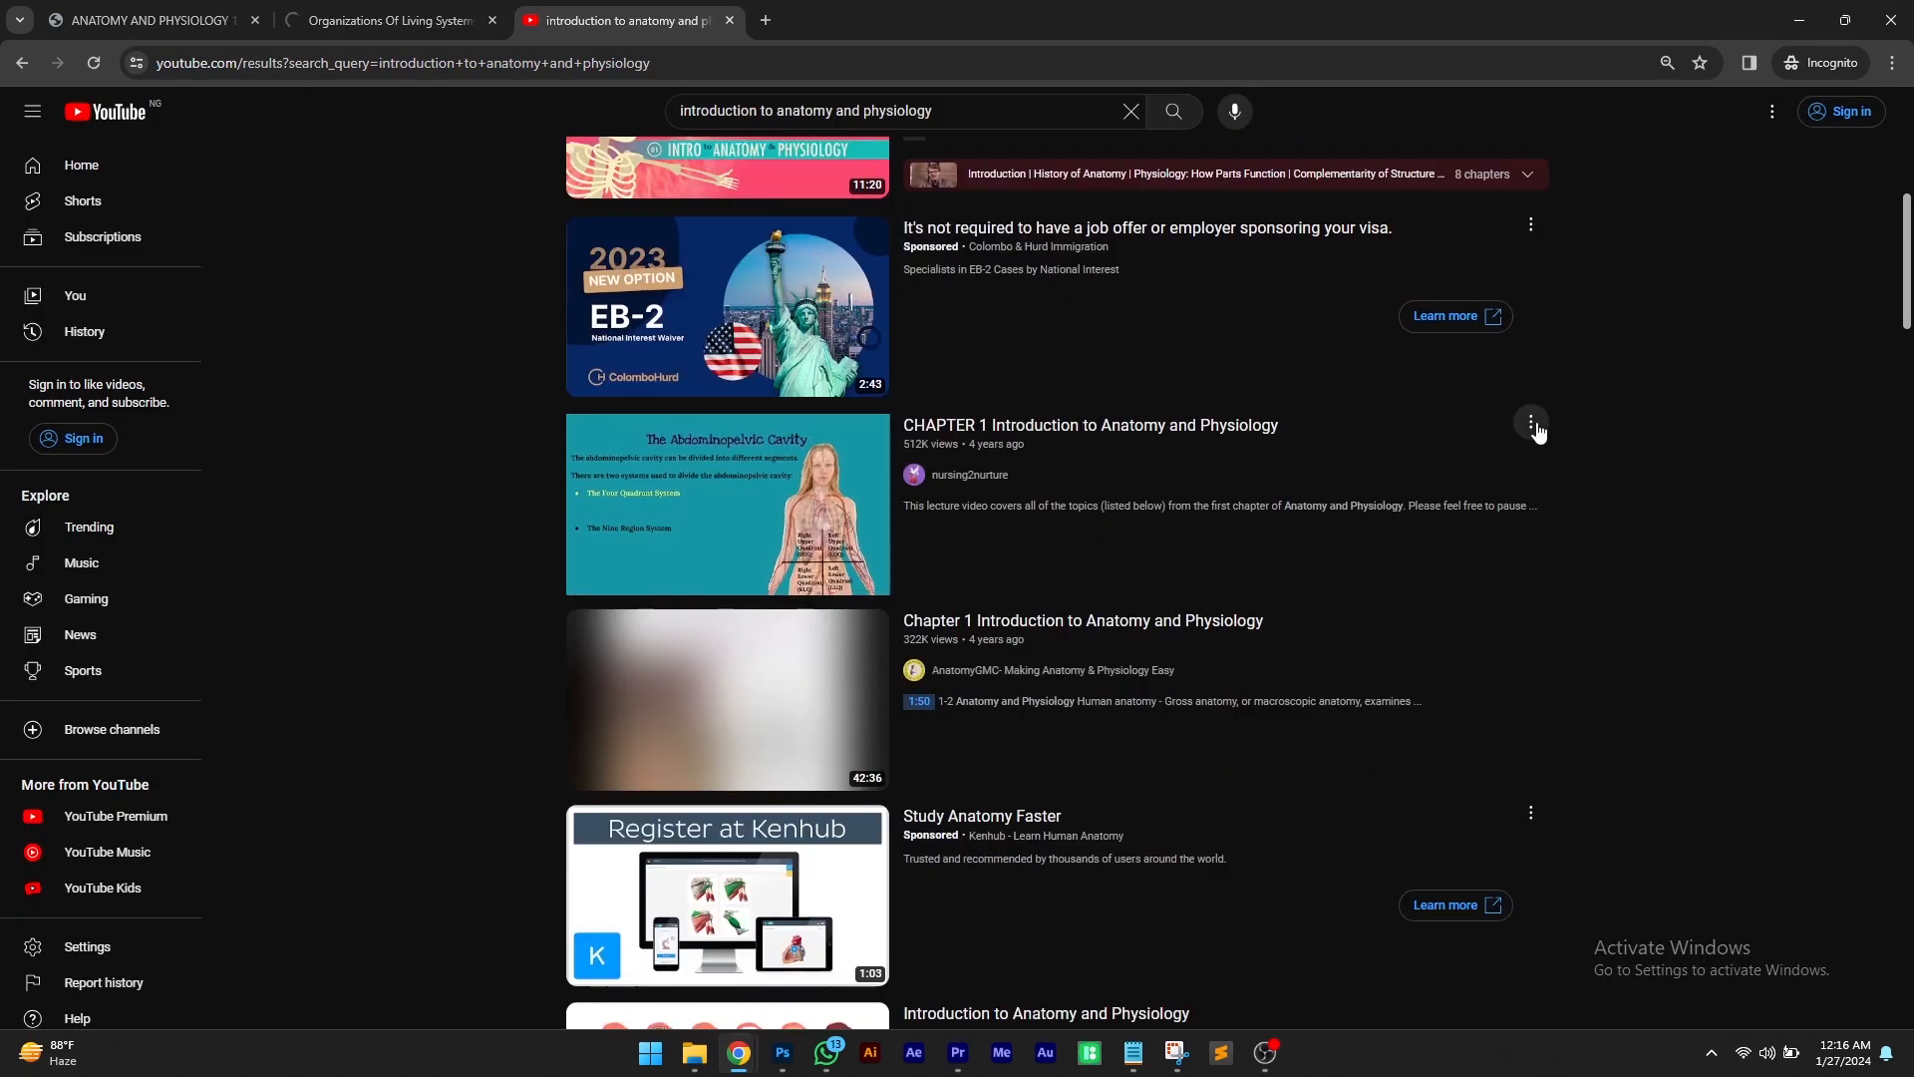
{"action": "left_click", "coordinate": [1530, 422]}
{"action": "left_click", "coordinate": [1553, 529]}
{"action": "left_click", "coordinate": [1132, 589]}
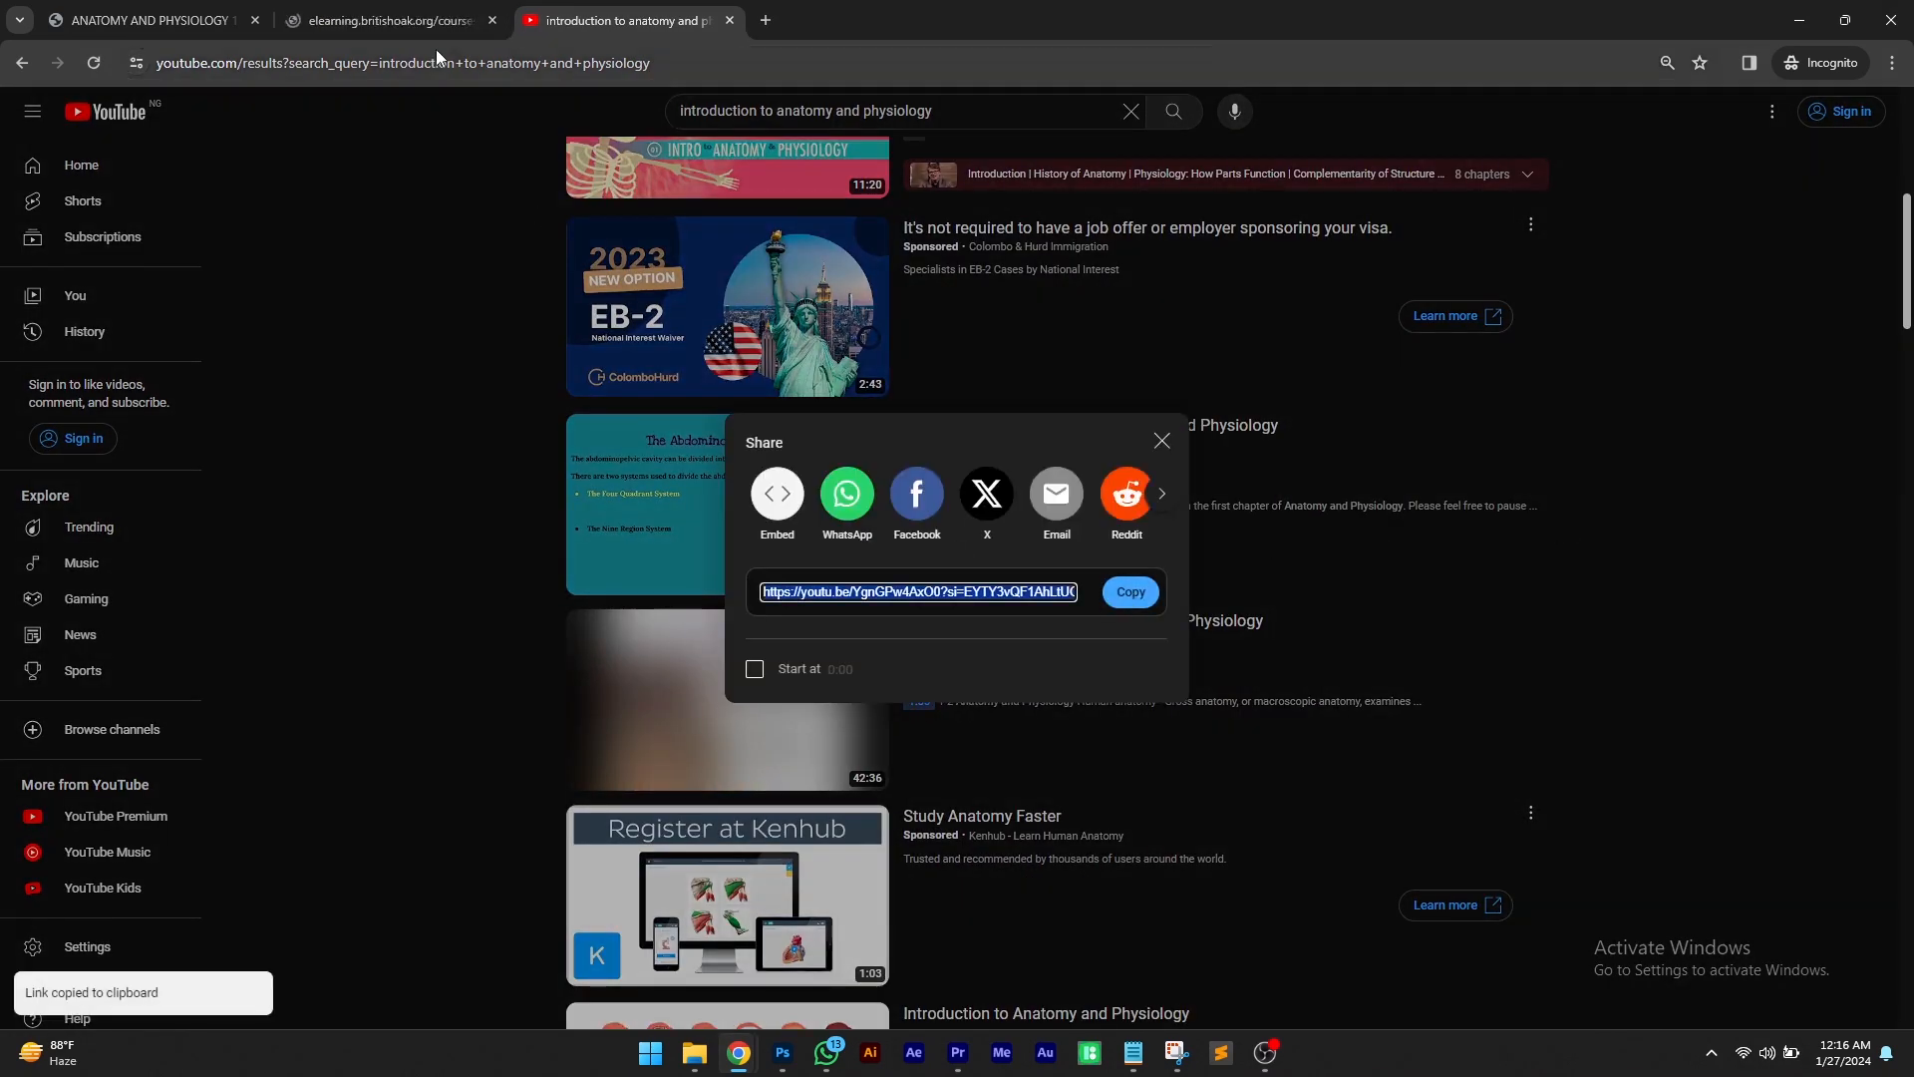
Return to the e-learning tab and open the ANATOMY AND PHYSIOLOGY course for editing from My Courses
{"action": "left_click", "coordinate": [430, 12]}
{"action": "mouse_move", "coordinate": [1428, 124]}
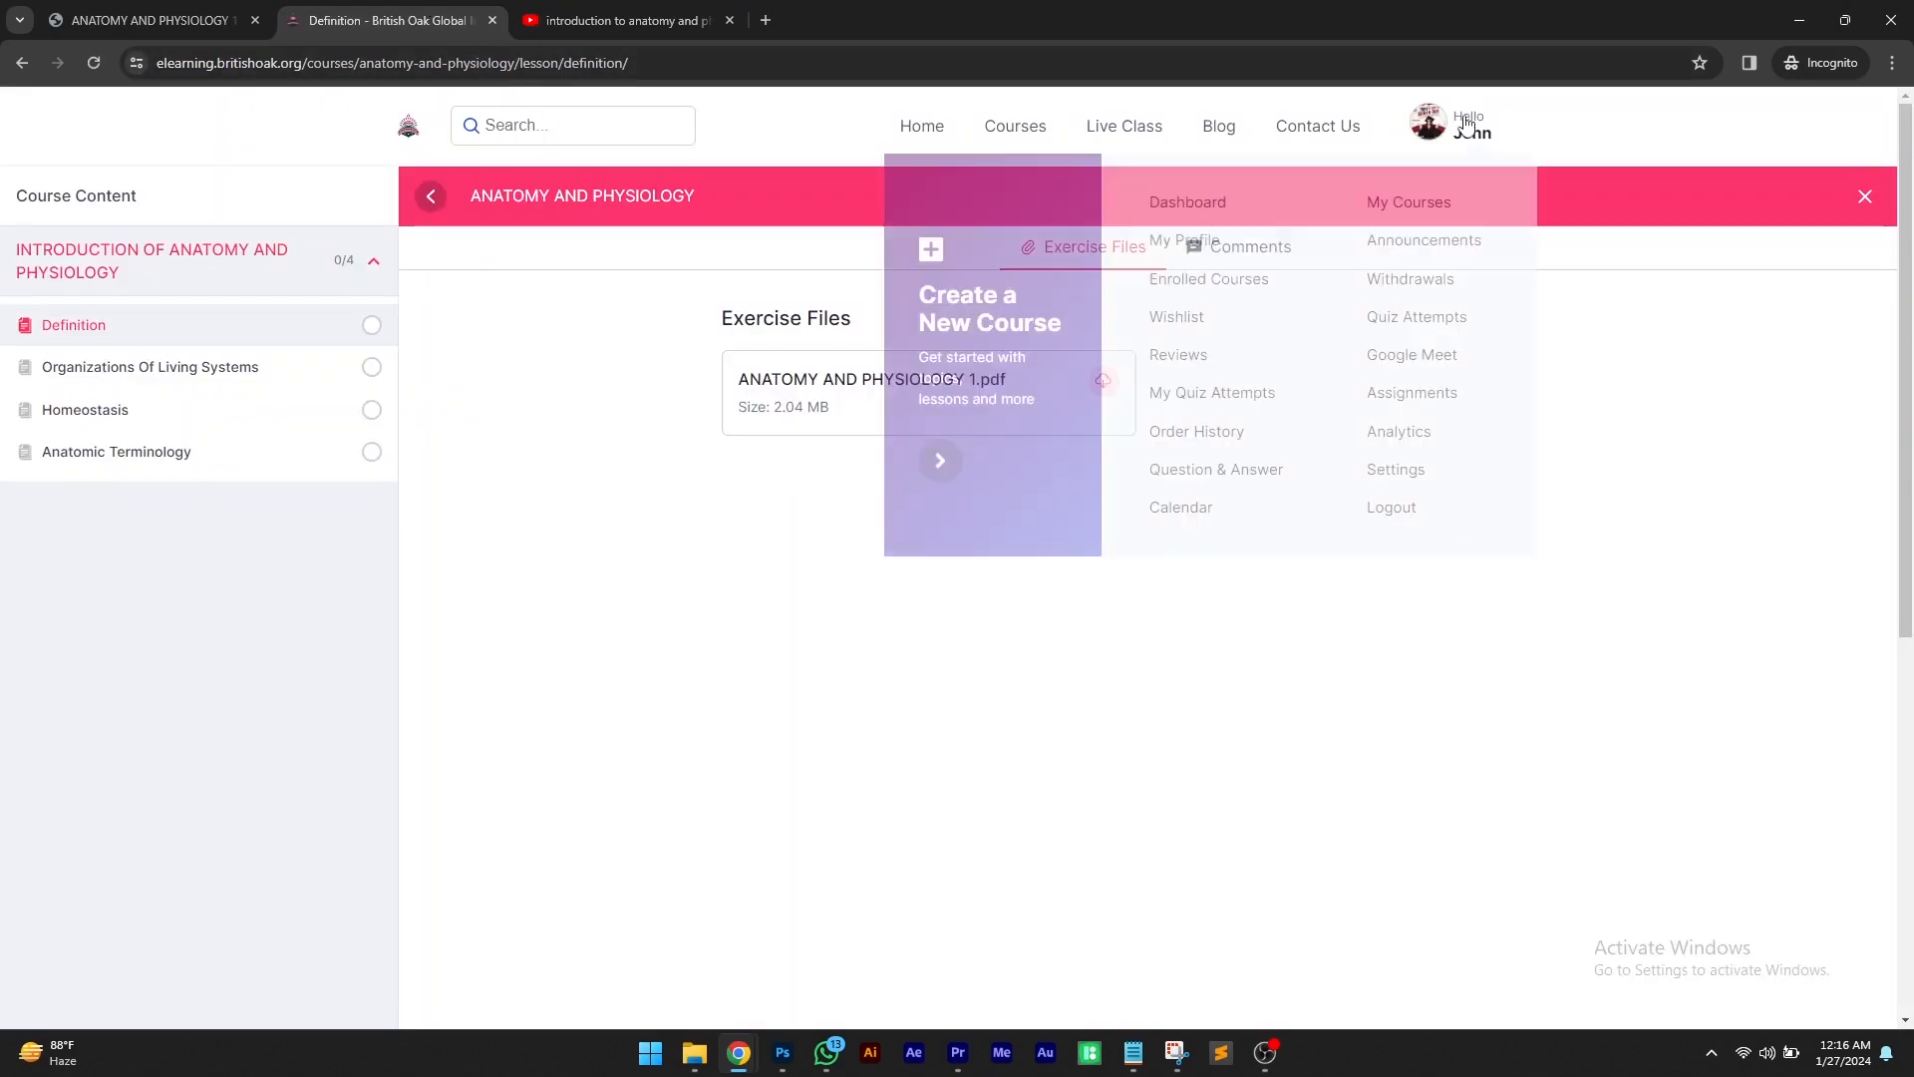
{"action": "left_click", "coordinate": [1433, 206]}
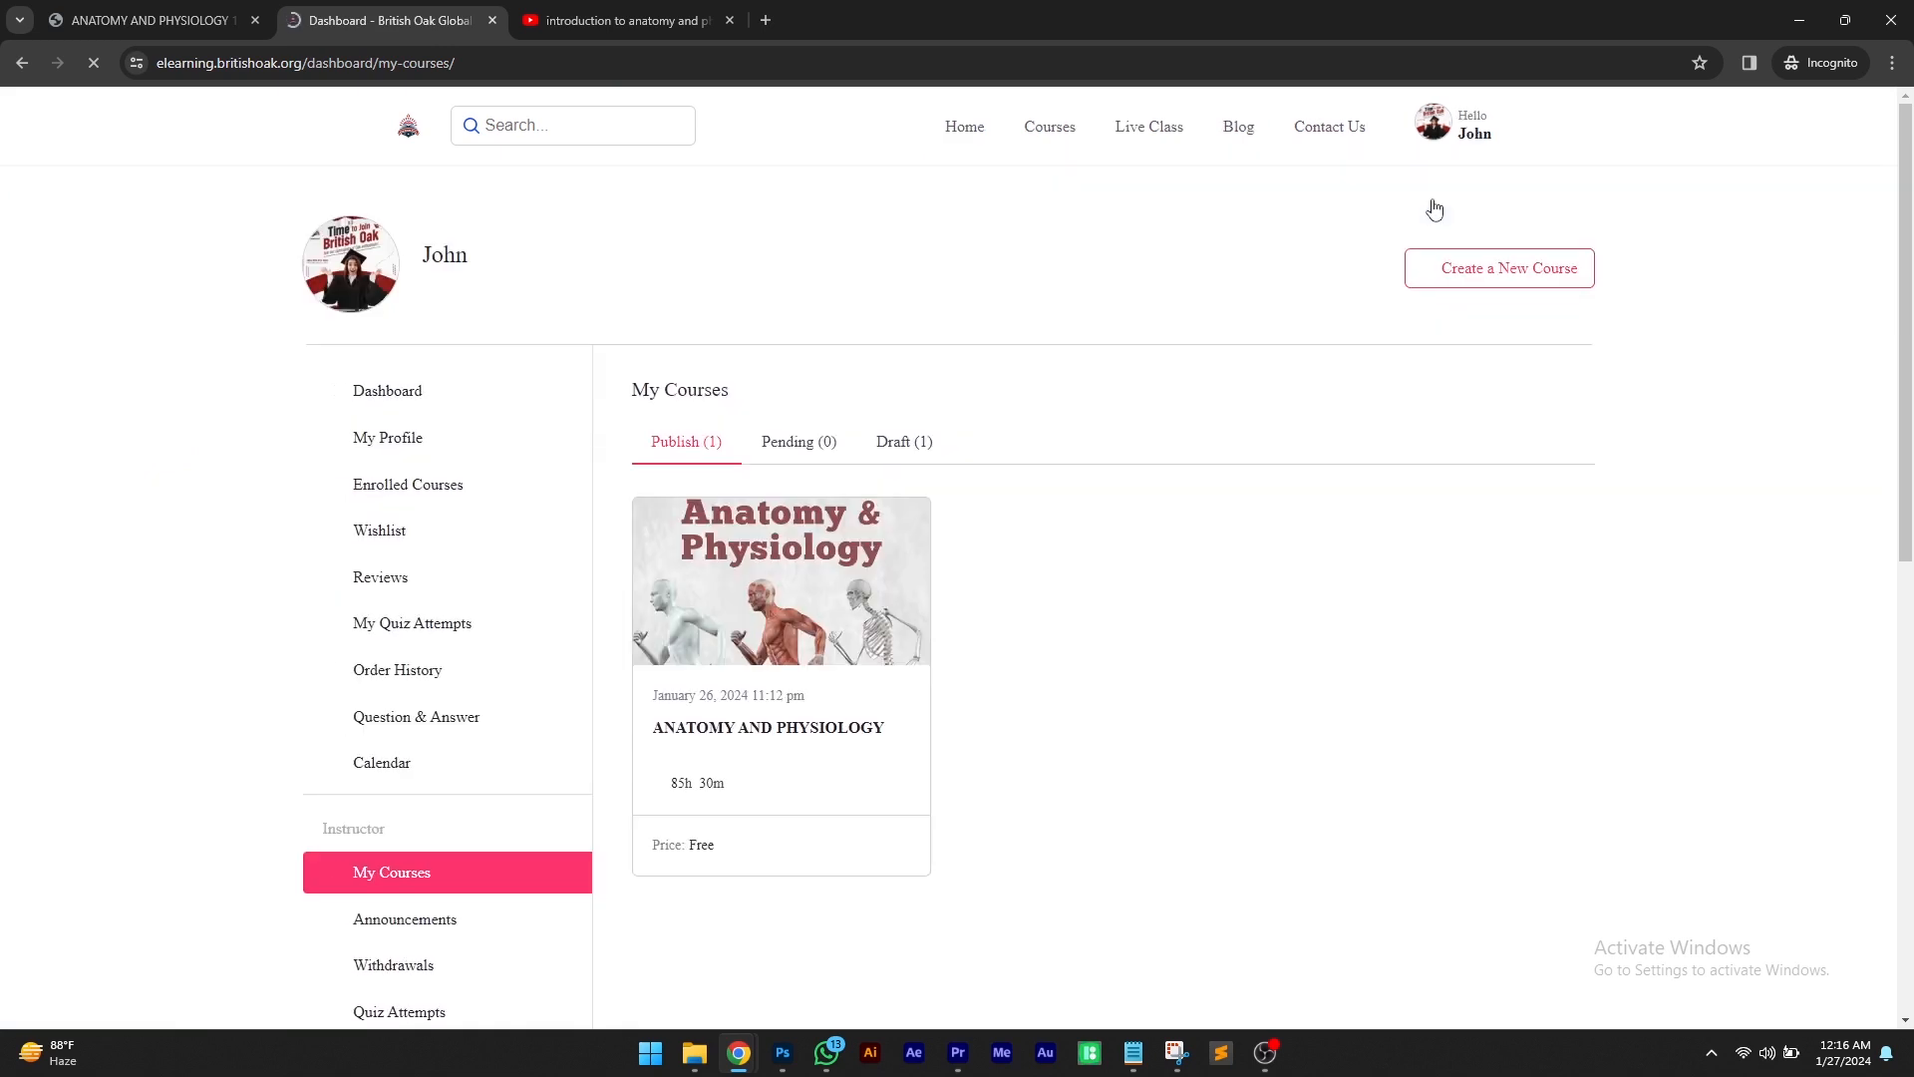
{"action": "scroll", "coordinate": [1056, 555], "scroll_direction": "down", "scroll_amount": 2}
{"action": "scroll", "coordinate": [1055, 555], "scroll_direction": "down", "scroll_amount": 1}
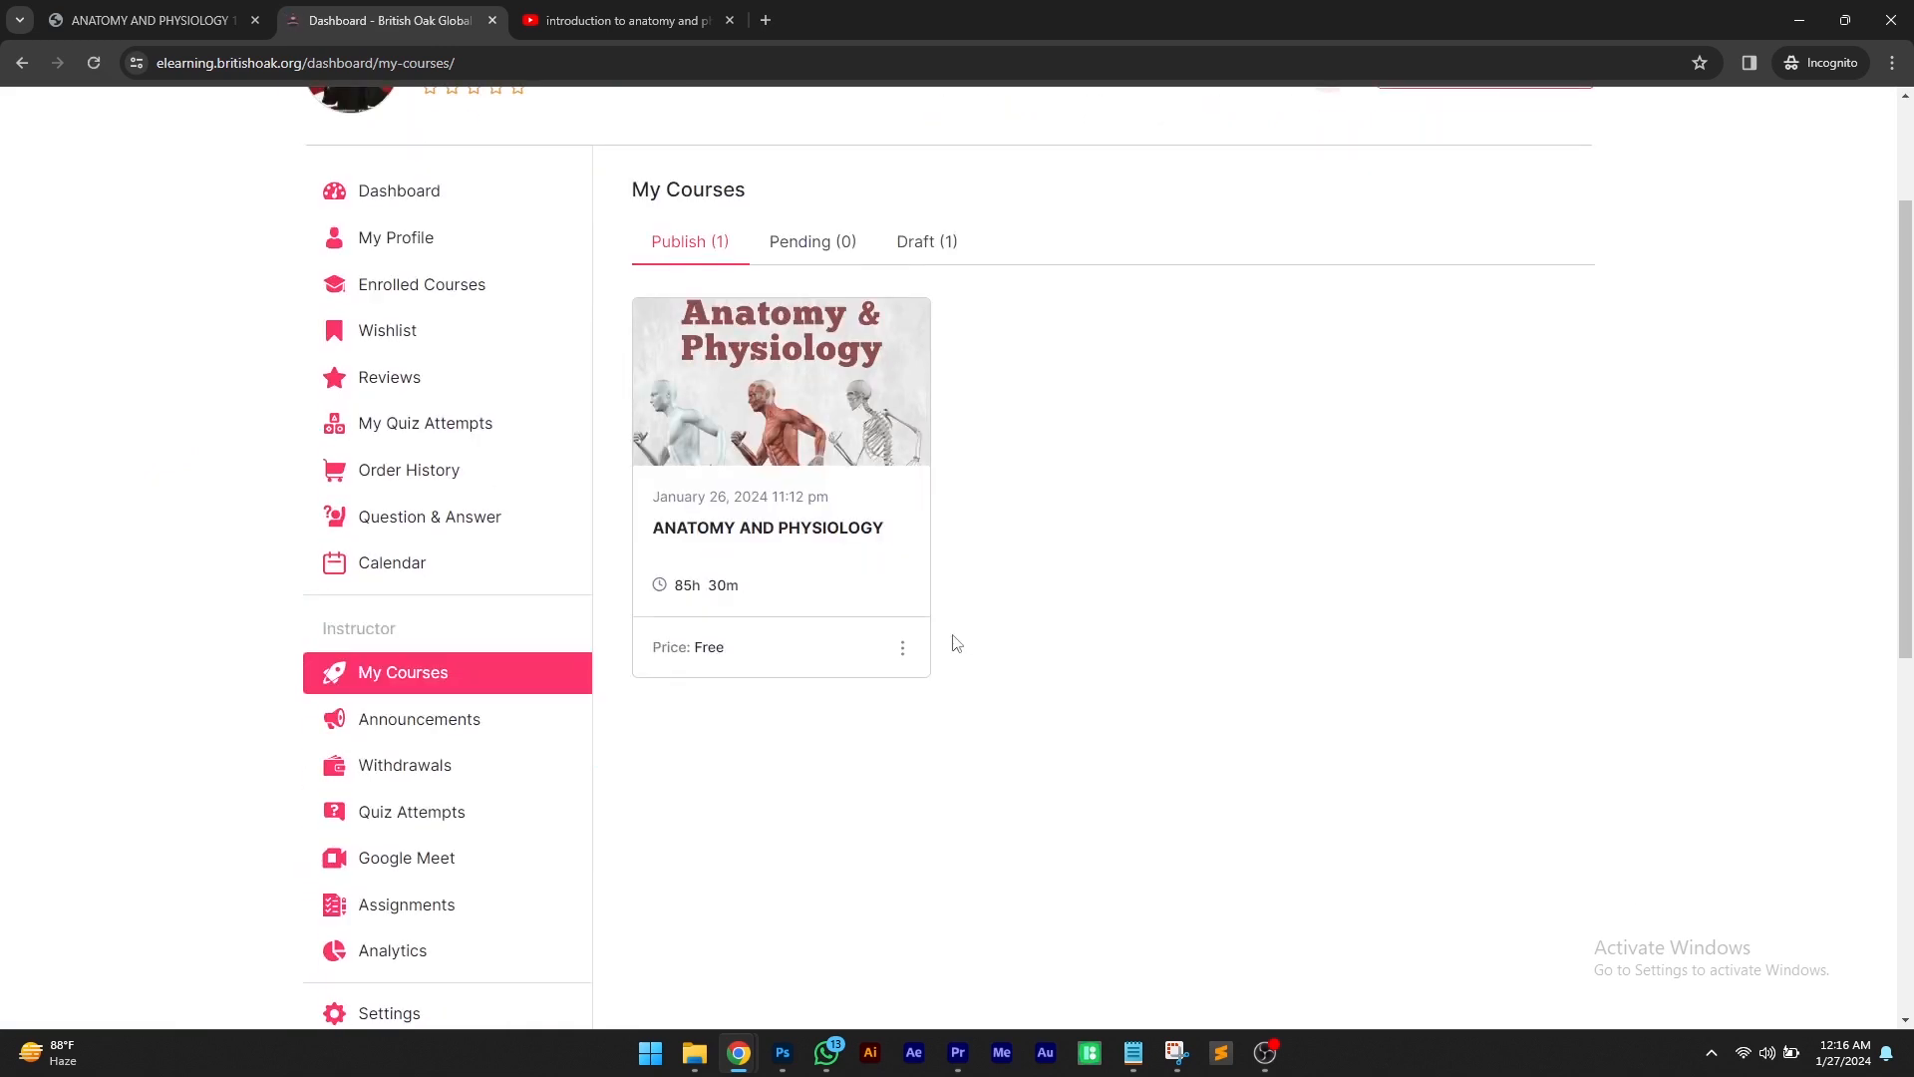
{"action": "mouse_move", "coordinate": [902, 649]}
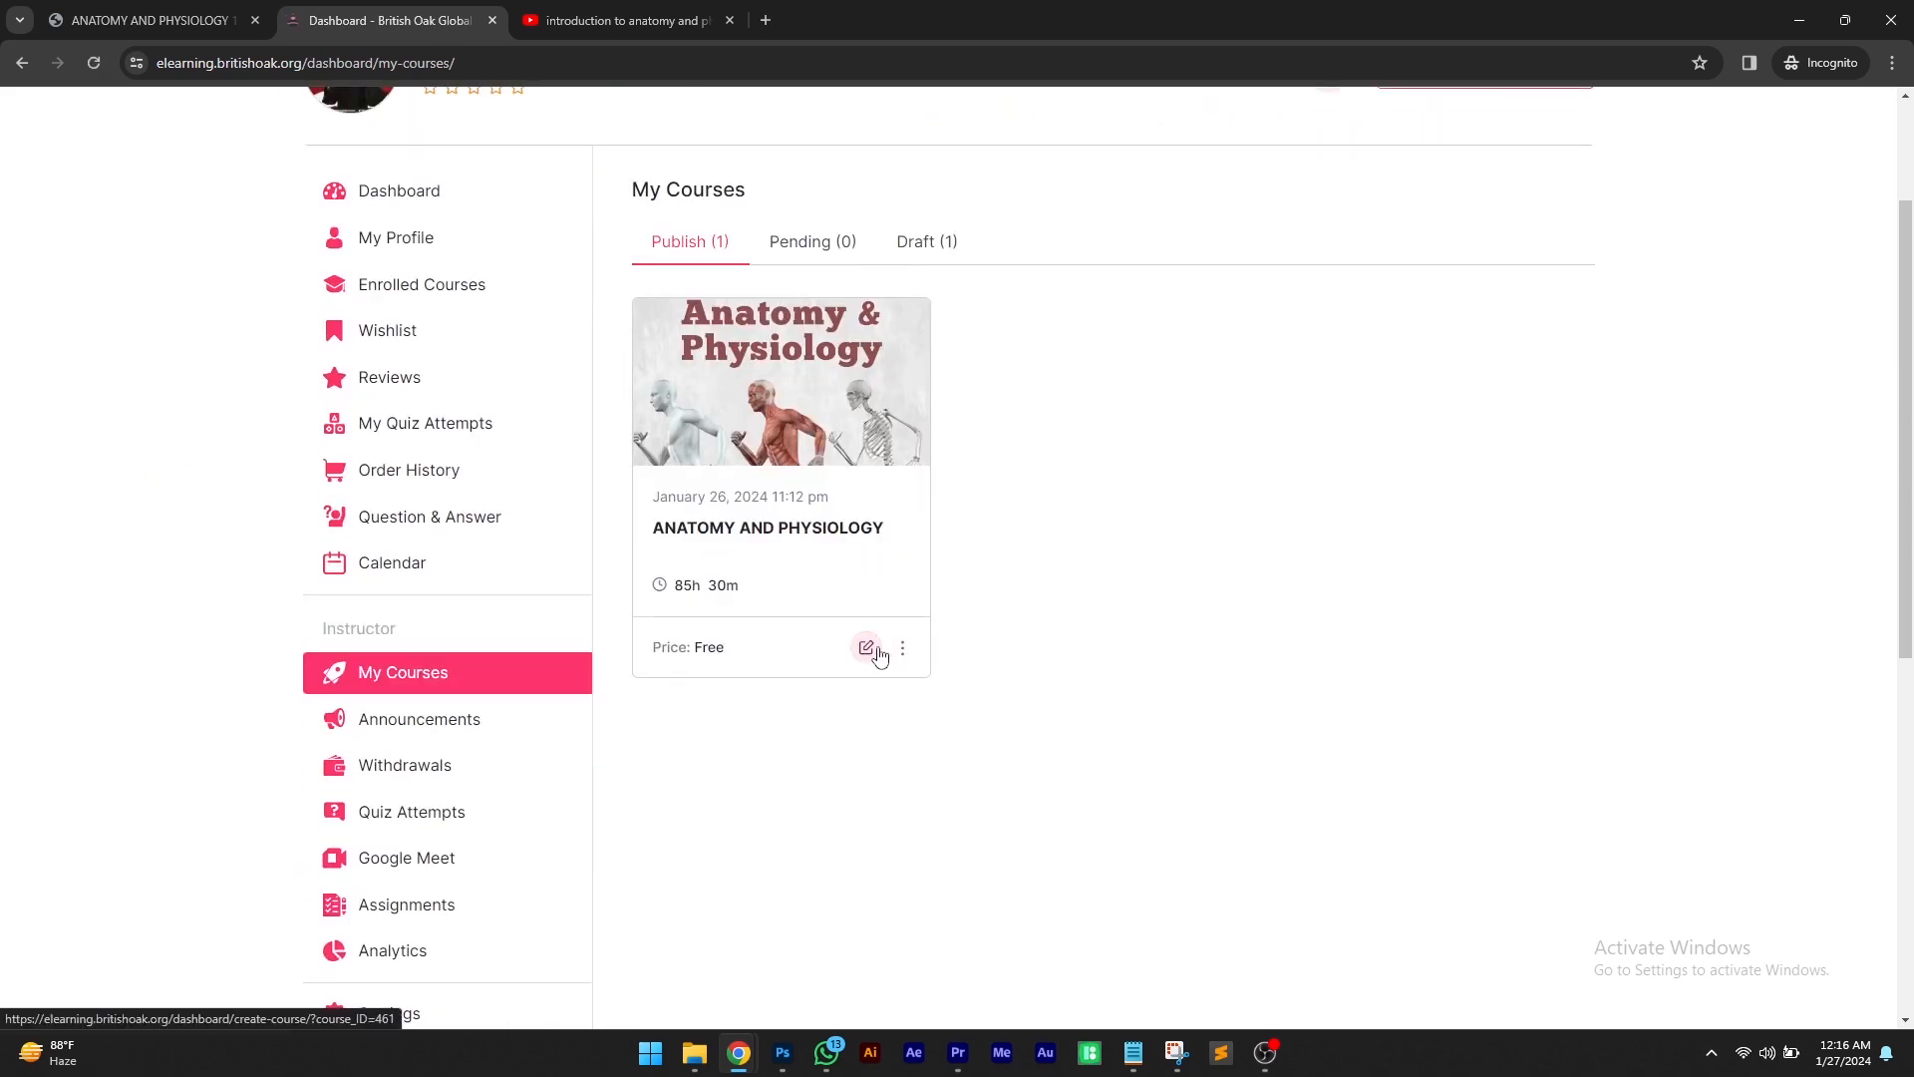
{"action": "left_click", "coordinate": [904, 650]}
{"action": "left_click", "coordinate": [903, 652]}
{"action": "left_click", "coordinate": [866, 649]}
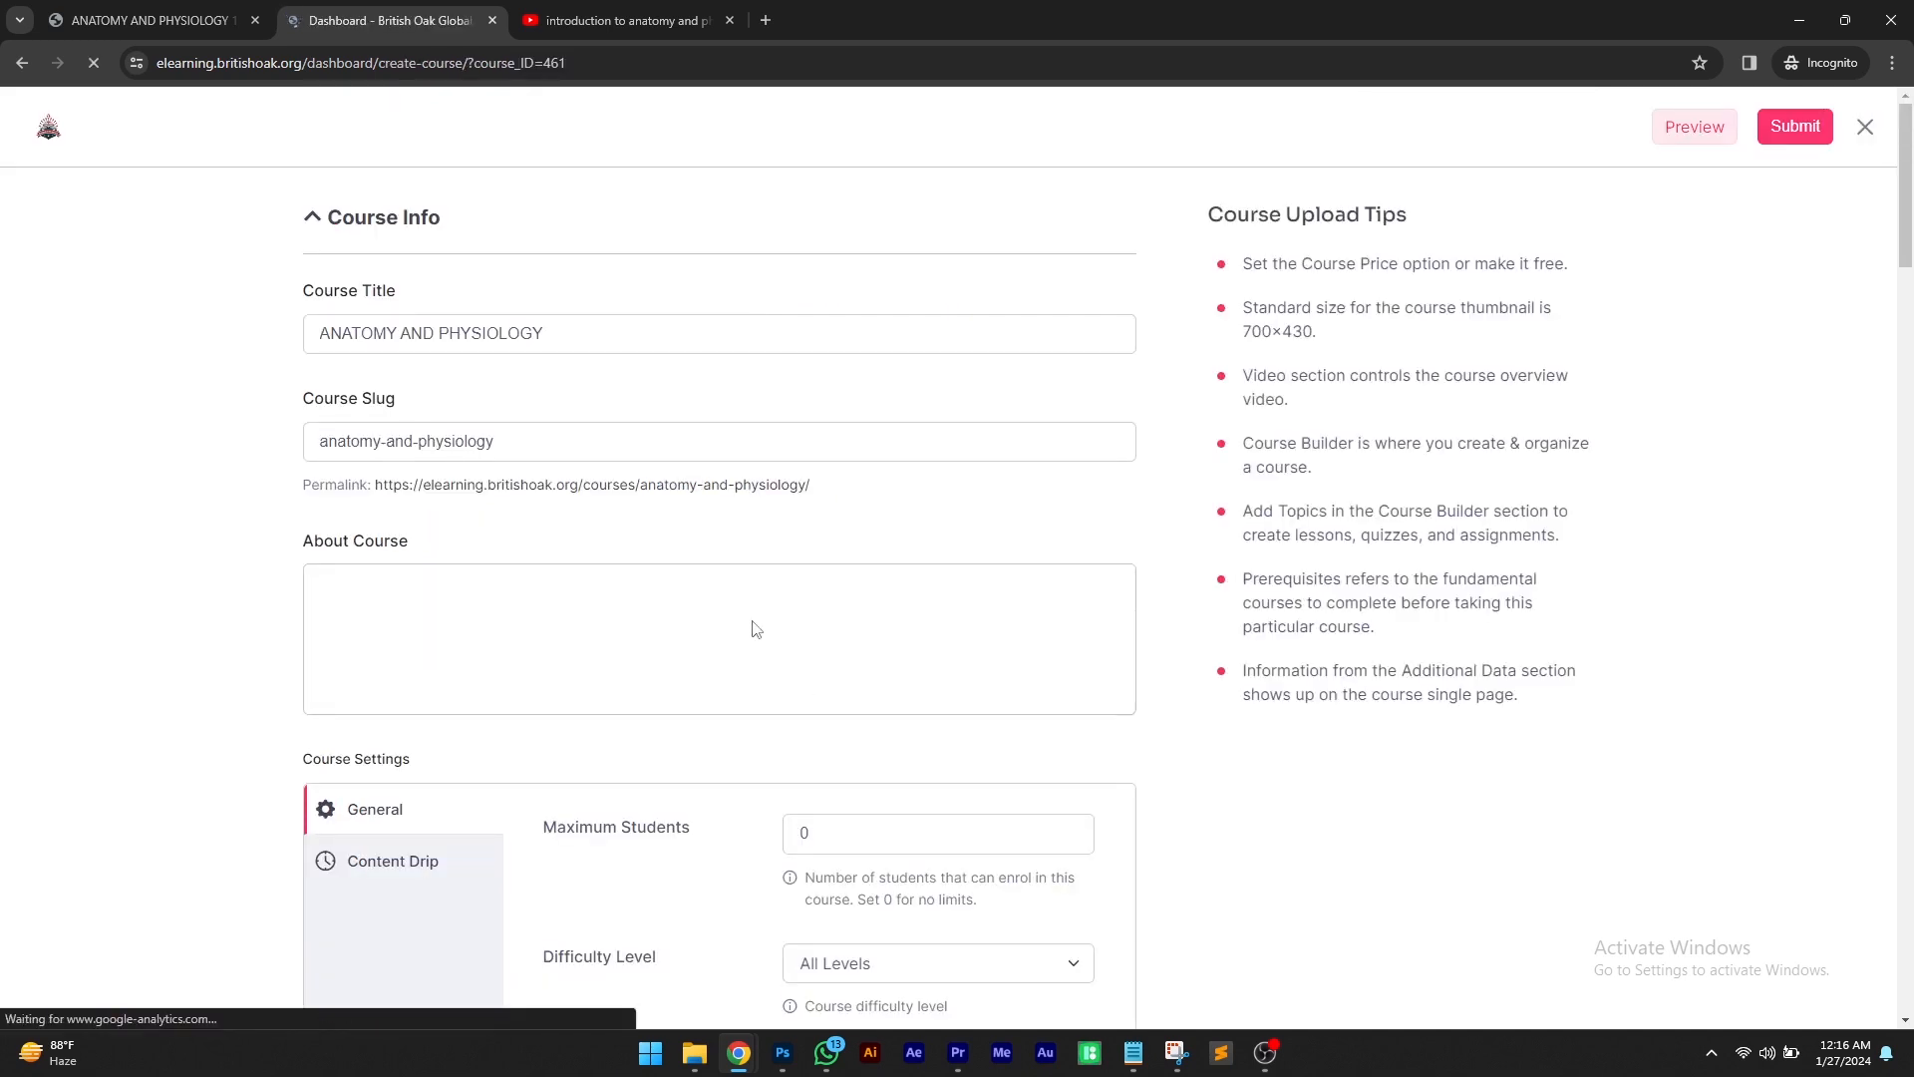
Expand the course topic, open the Definition lesson's editor and set its video source to Youtube
{"action": "scroll", "coordinate": [752, 628], "scroll_direction": "down", "scroll_amount": 6}
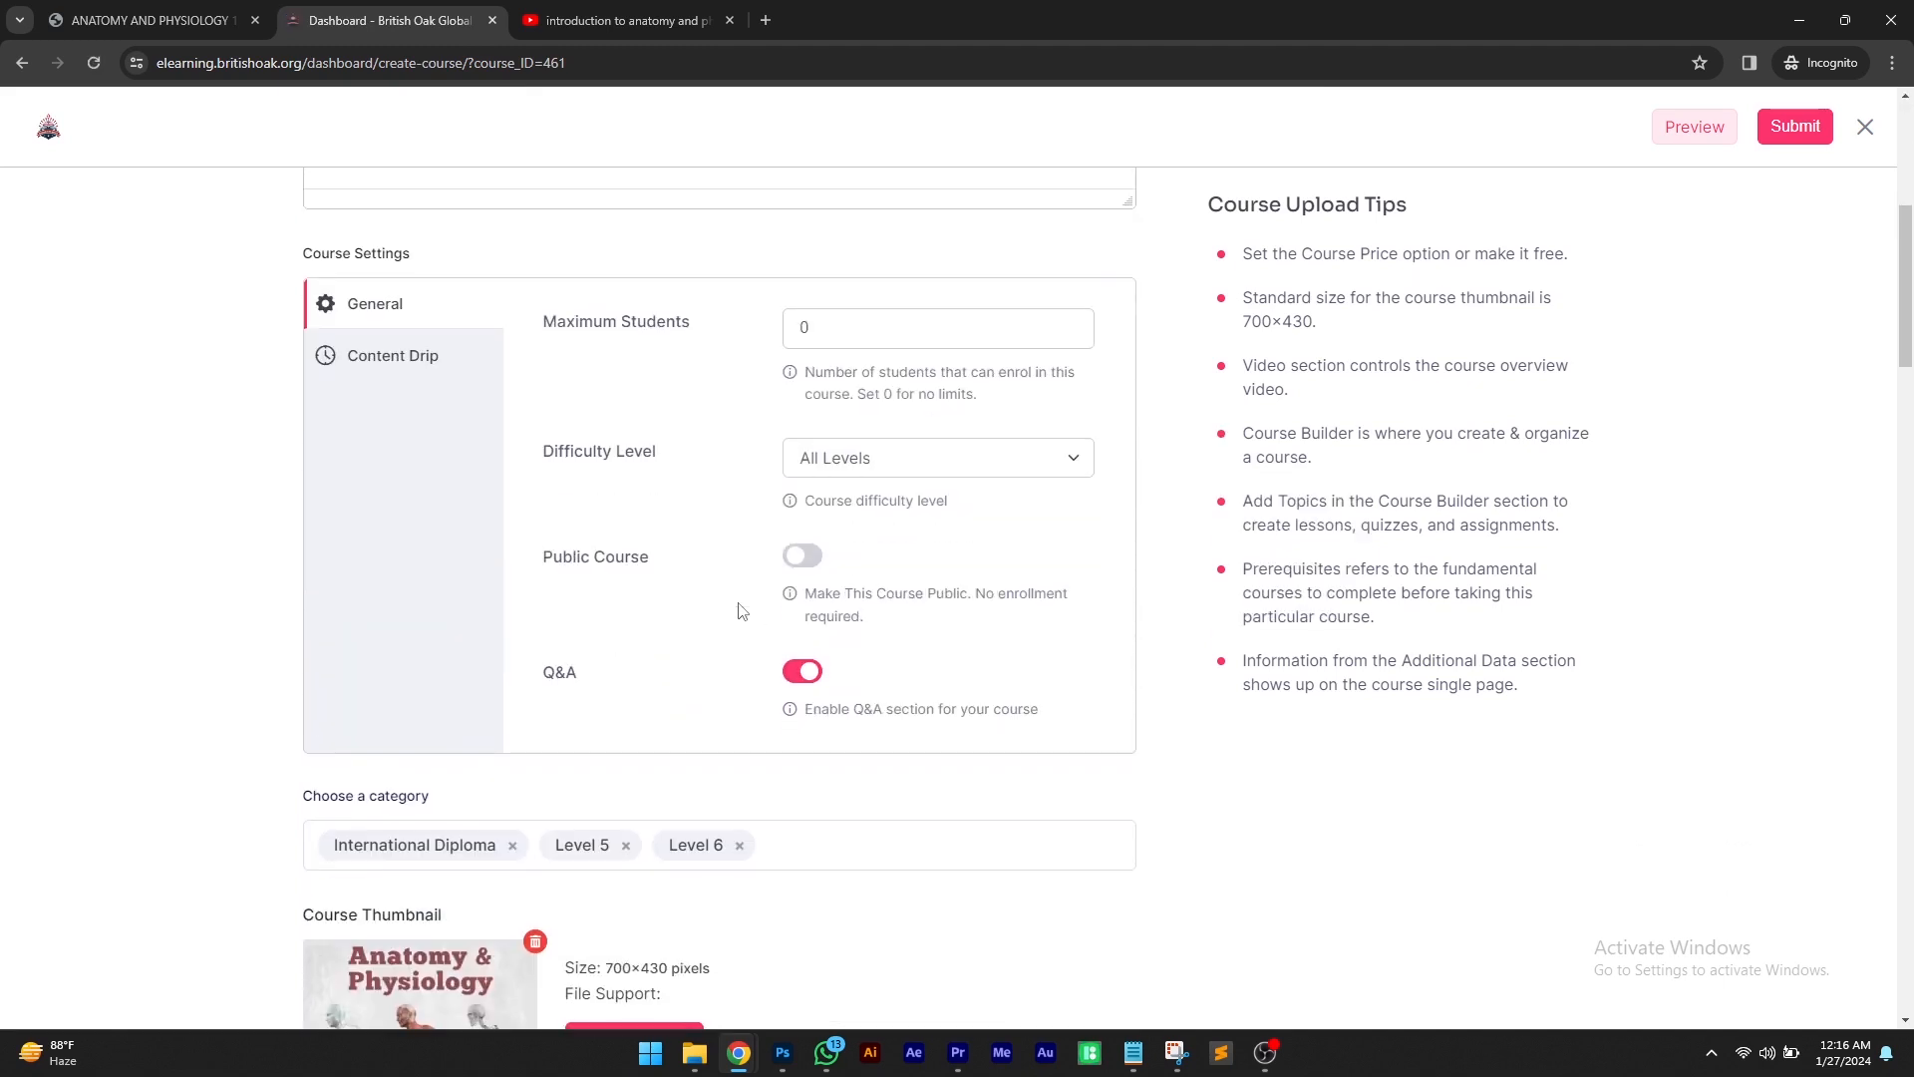
{"action": "scroll", "coordinate": [740, 610], "scroll_direction": "down", "scroll_amount": 9}
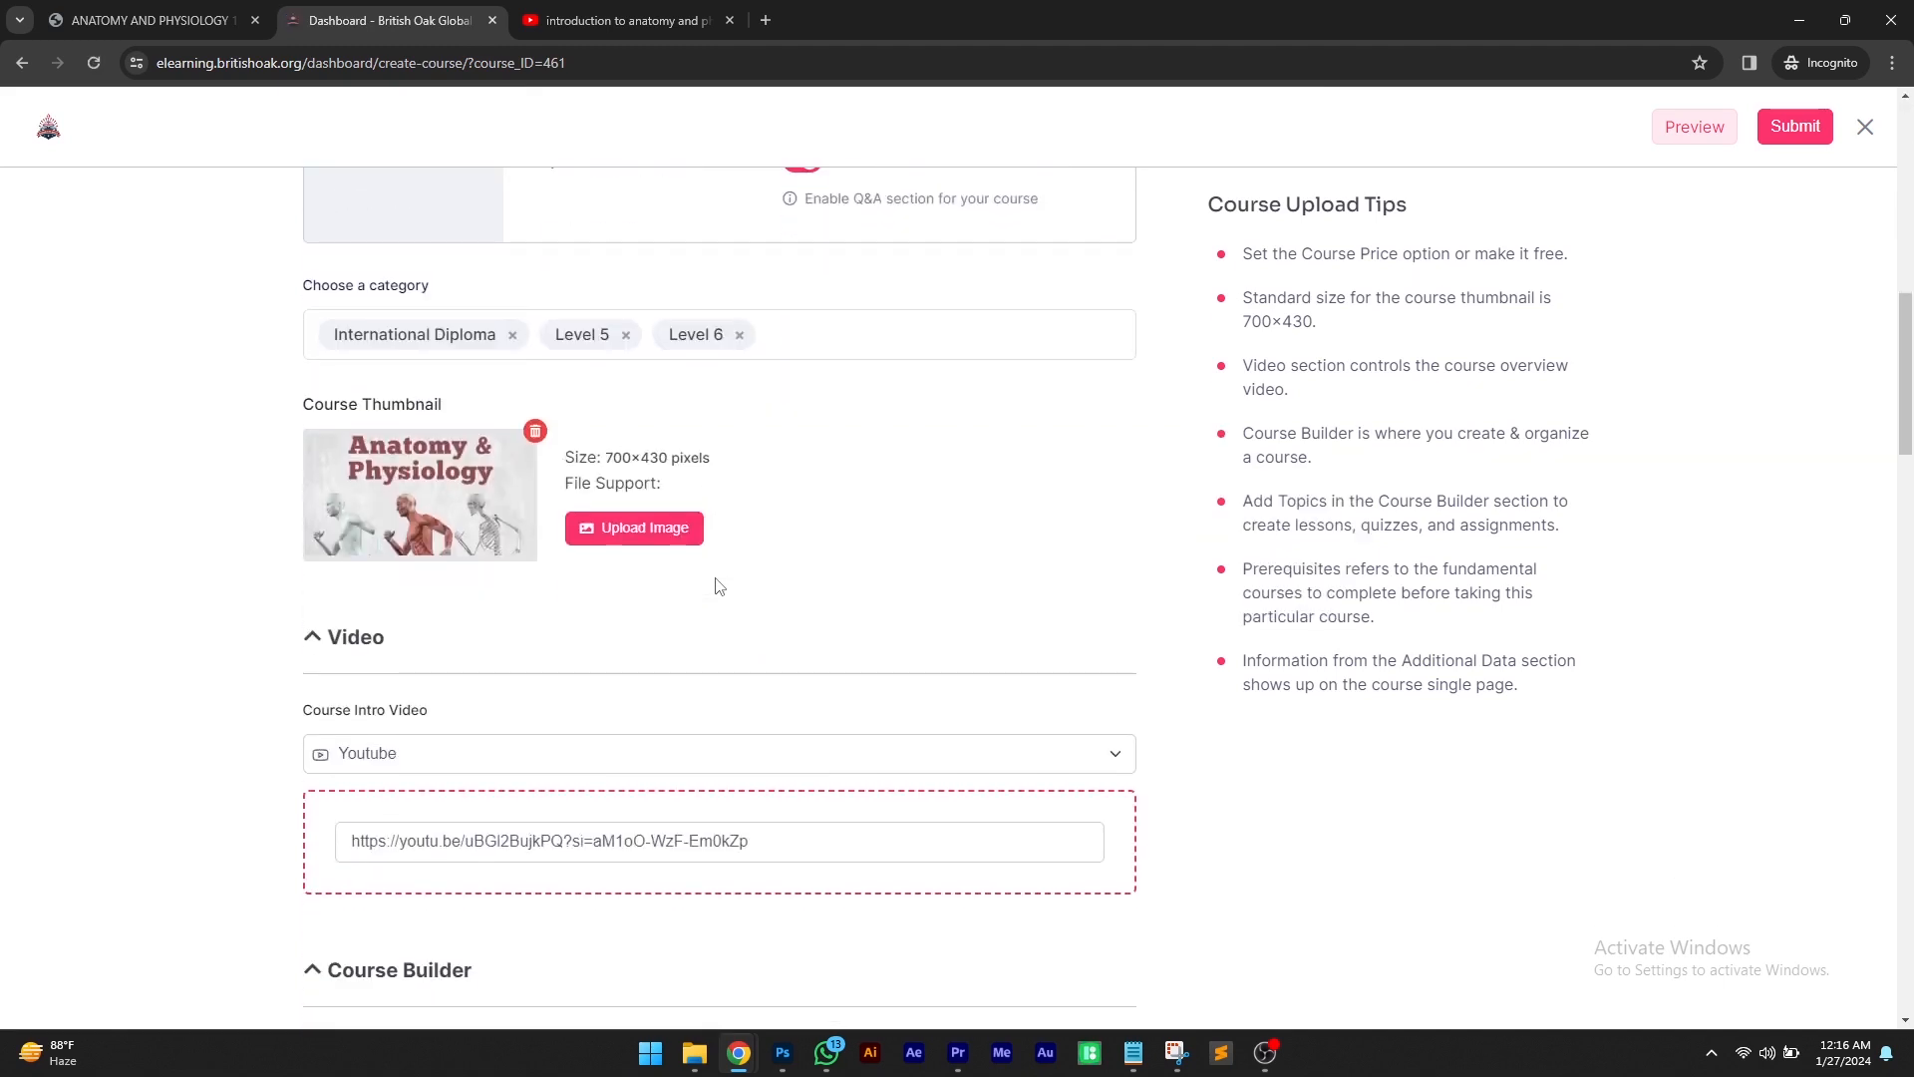
{"action": "scroll", "coordinate": [705, 568], "scroll_direction": "down", "scroll_amount": 6}
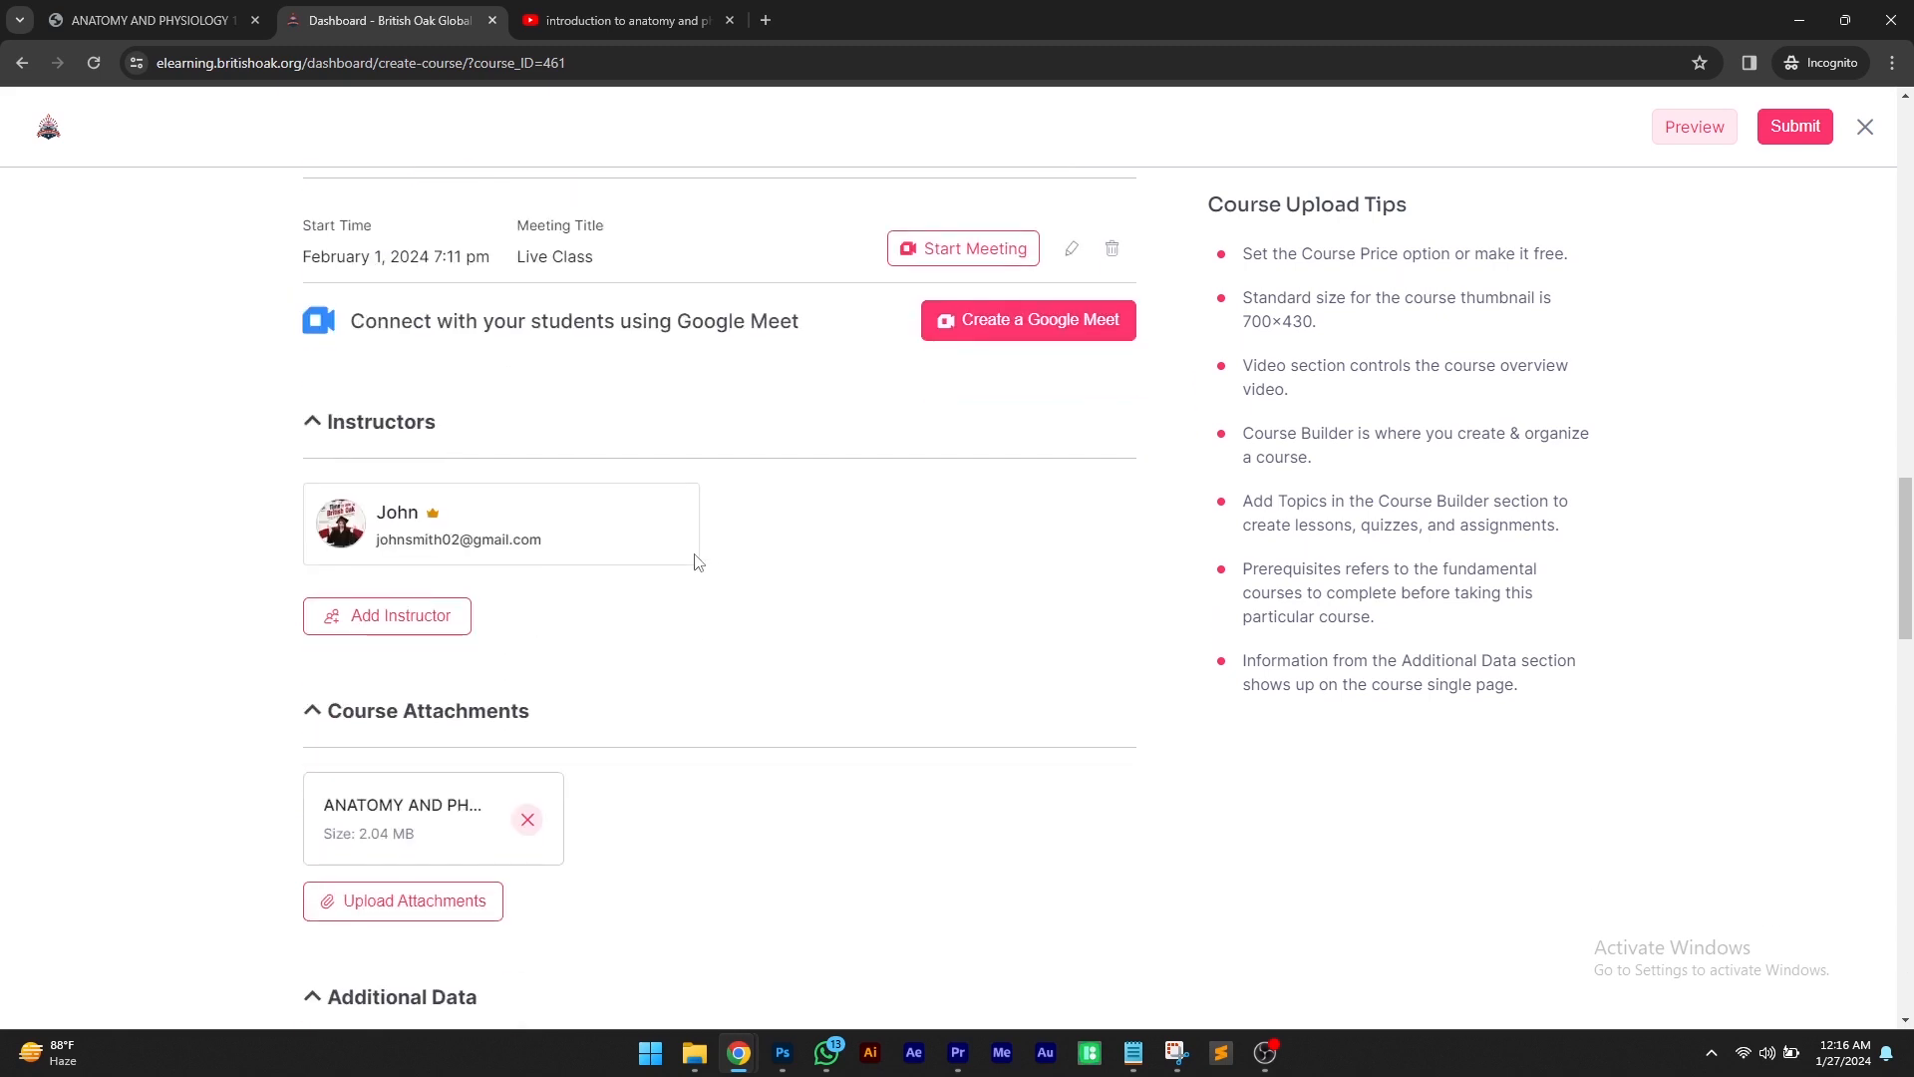
{"action": "scroll", "coordinate": [698, 561], "scroll_direction": "up", "scroll_amount": 5}
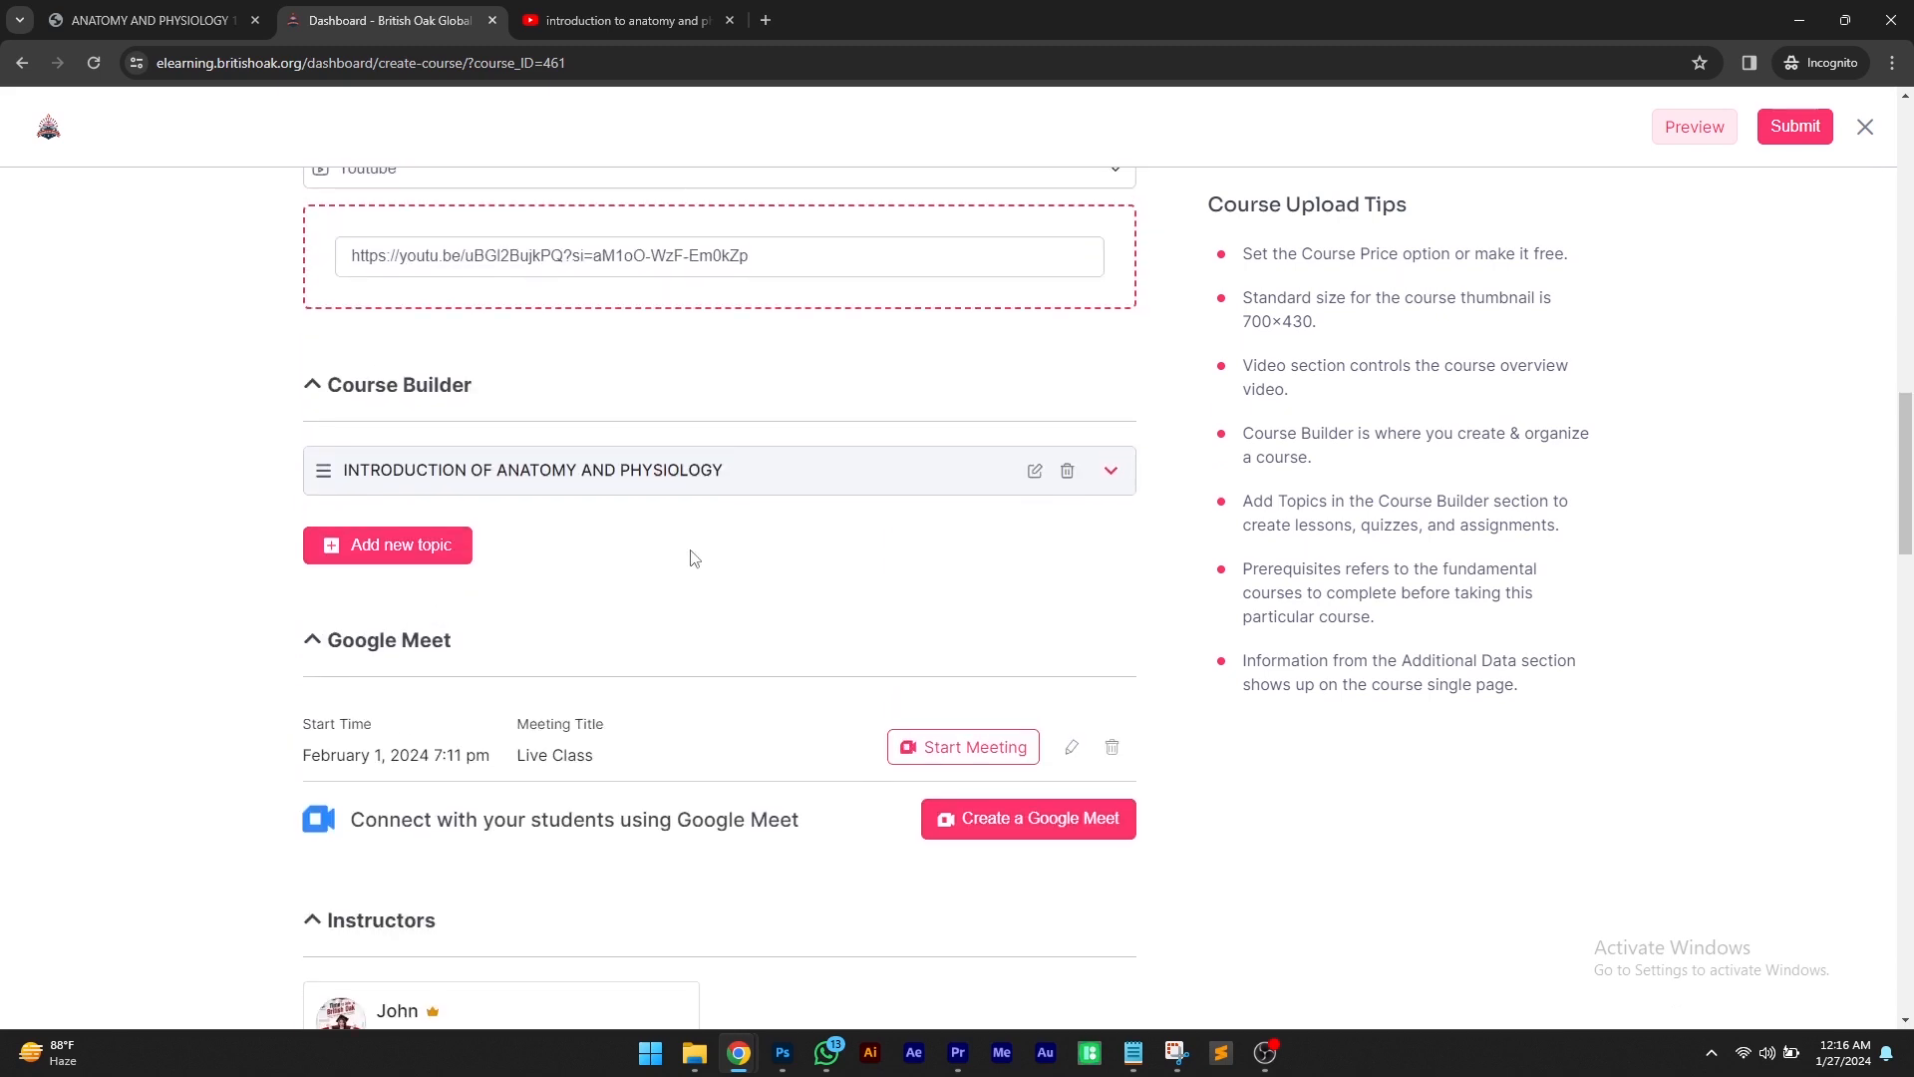
{"action": "scroll", "coordinate": [693, 557], "scroll_direction": "up", "scroll_amount": 1}
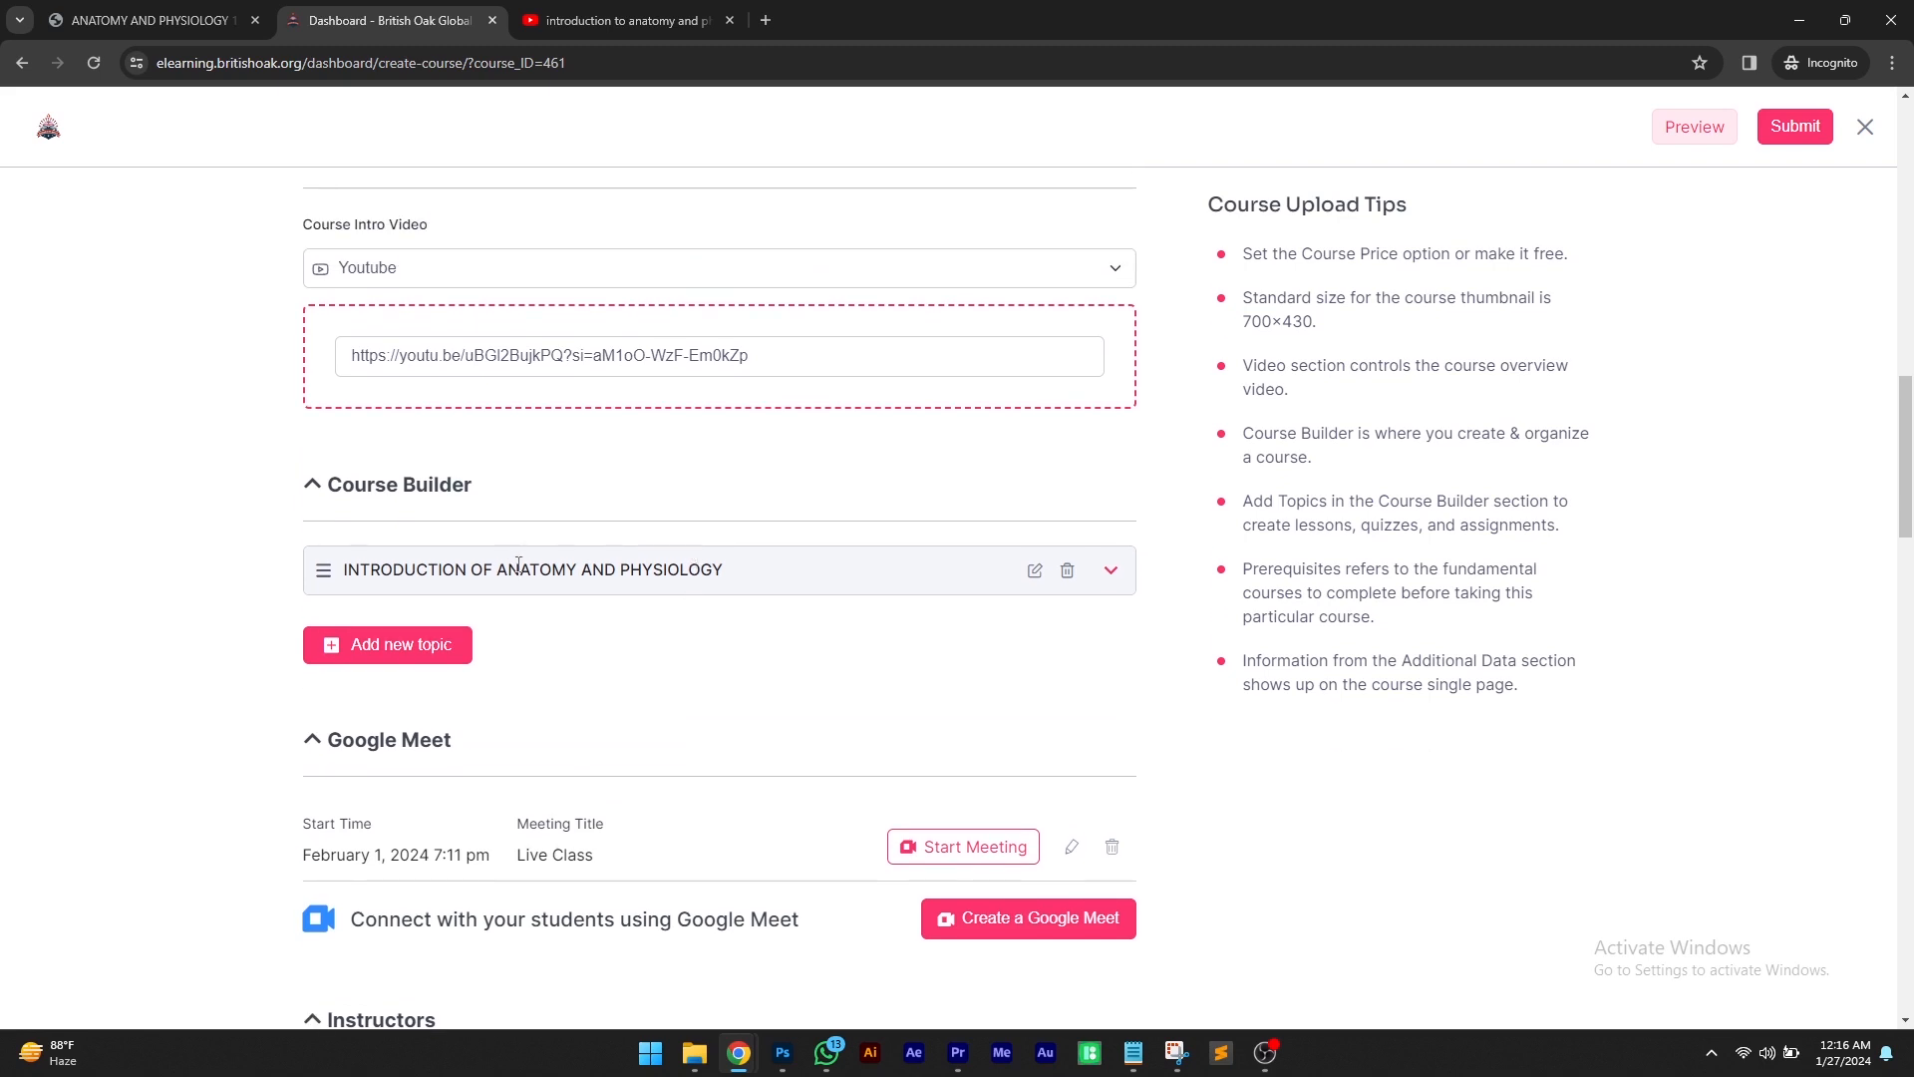
{"action": "left_click", "coordinate": [1112, 573]}
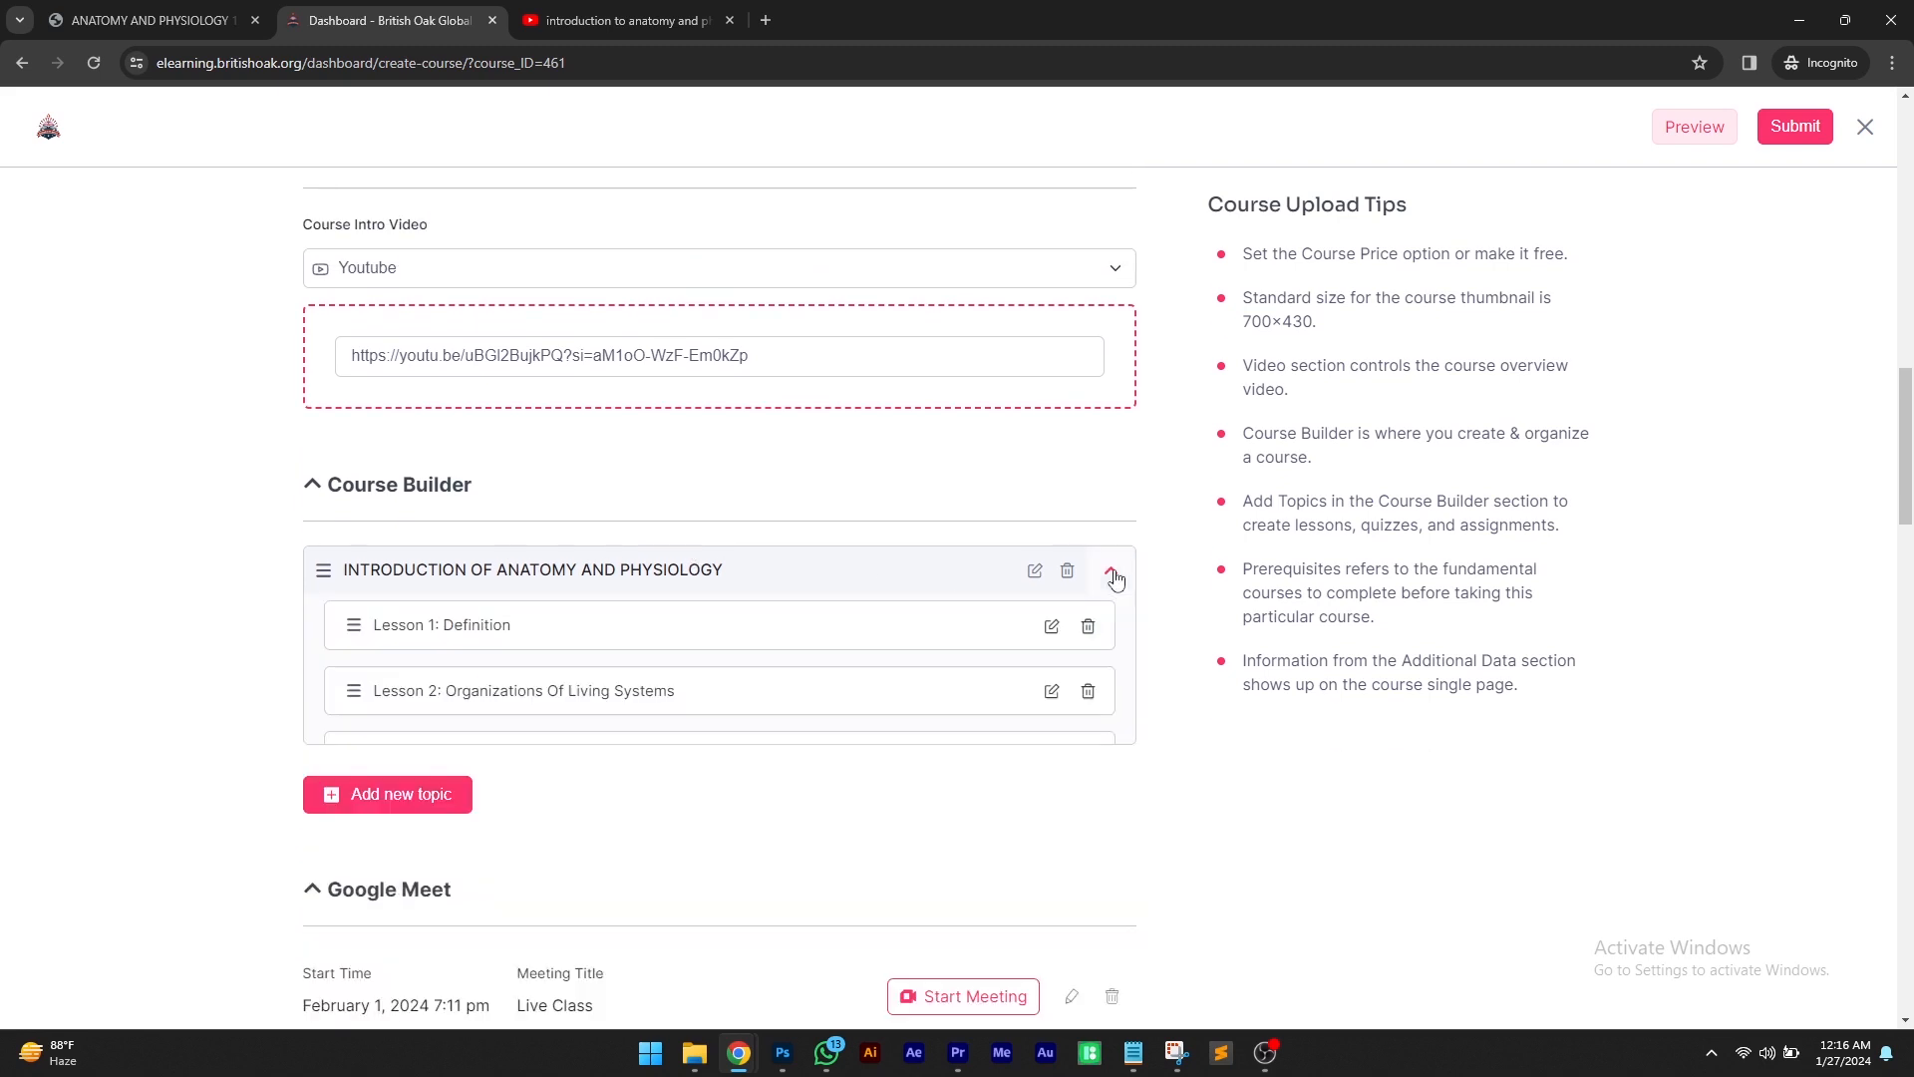
{"action": "scroll", "coordinate": [736, 603], "scroll_direction": "down", "scroll_amount": 2}
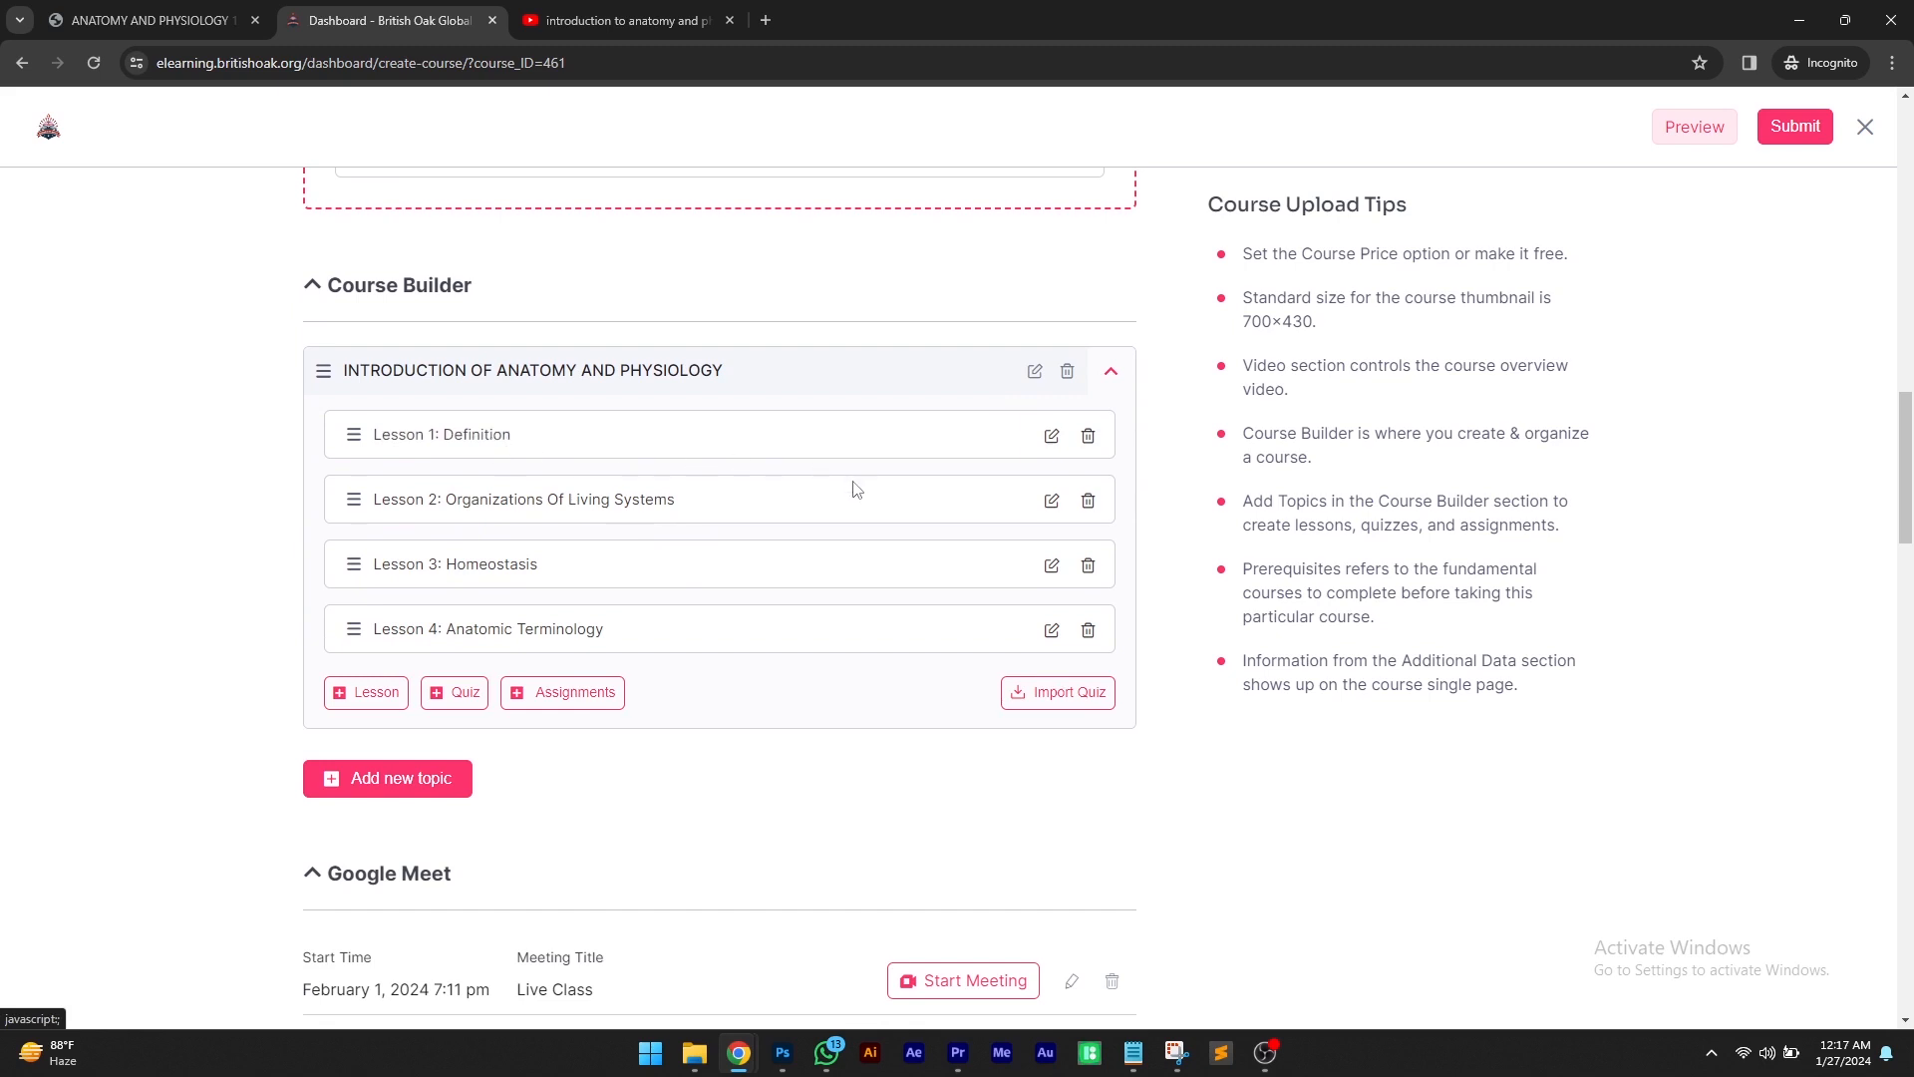
{"action": "left_click", "coordinate": [931, 430]}
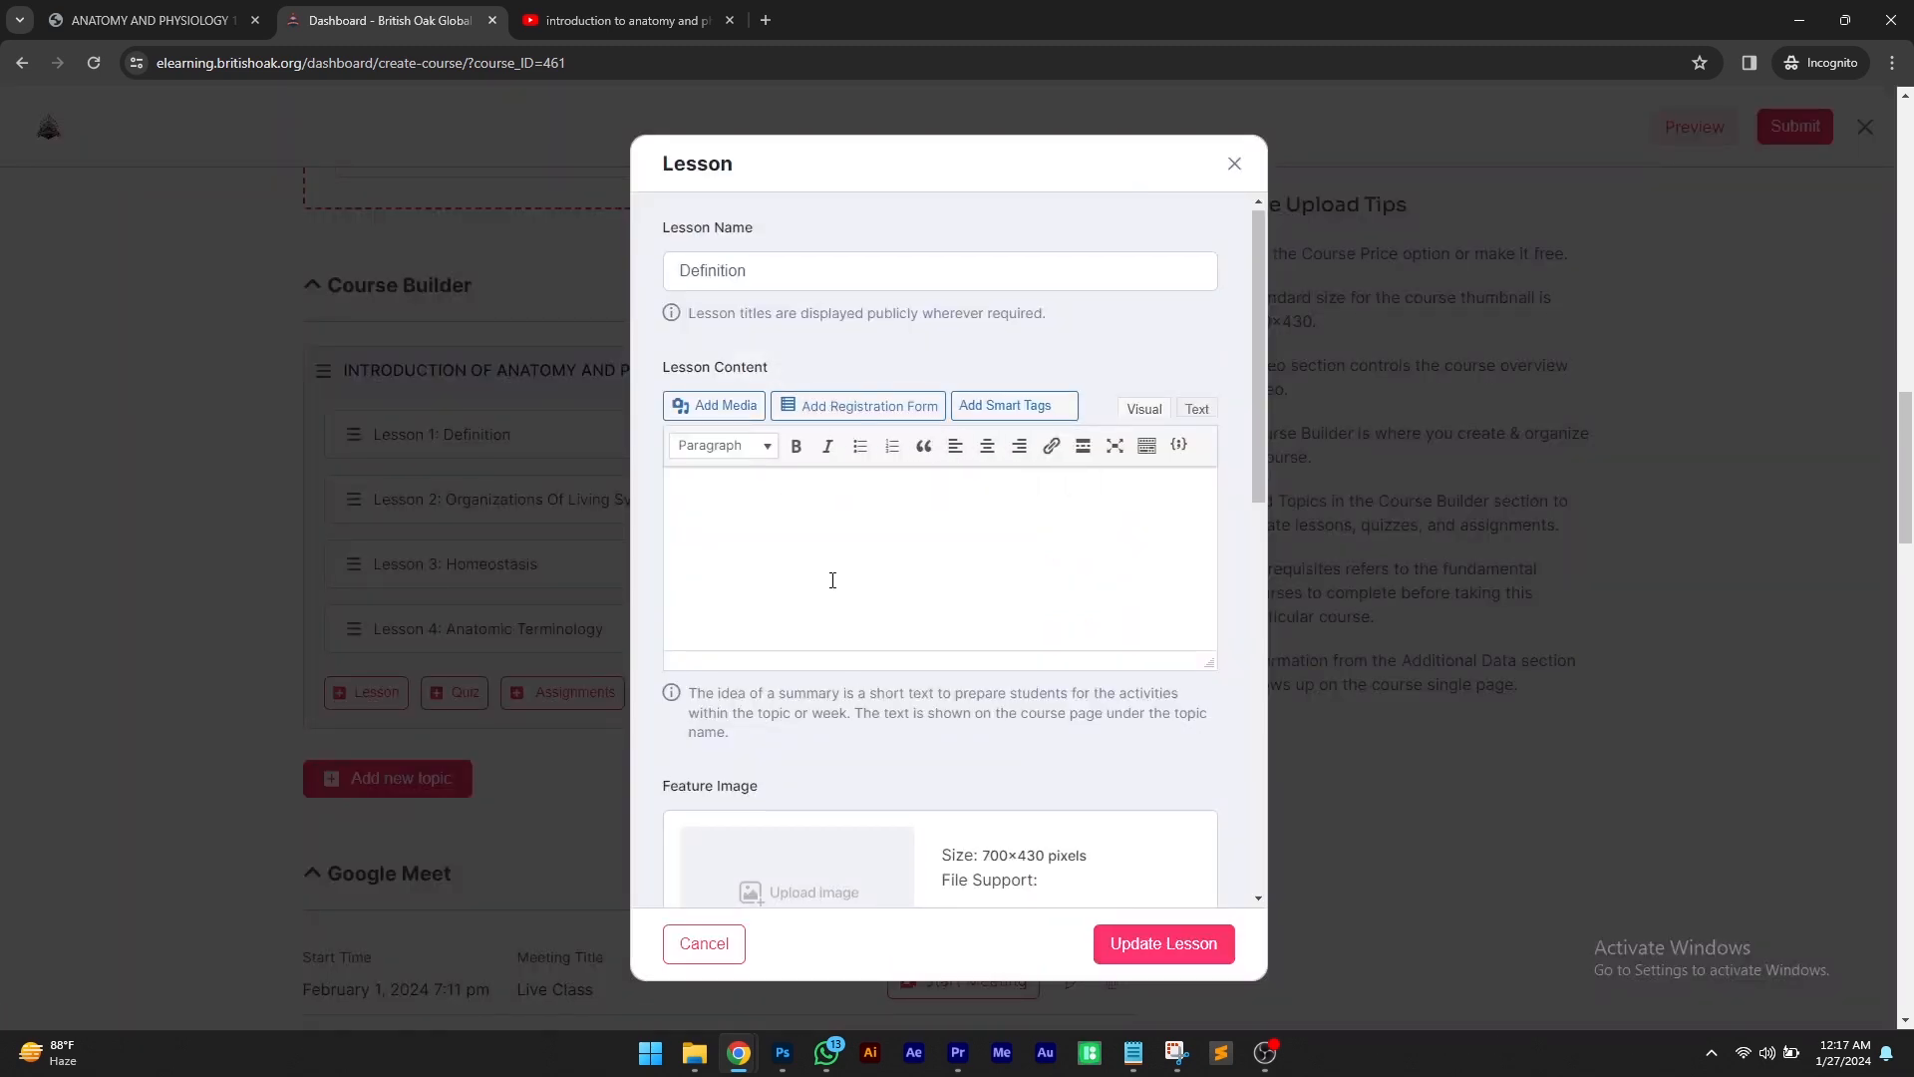
{"action": "scroll", "coordinate": [833, 580], "scroll_direction": "down", "scroll_amount": 7}
{"action": "left_click", "coordinate": [851, 369]}
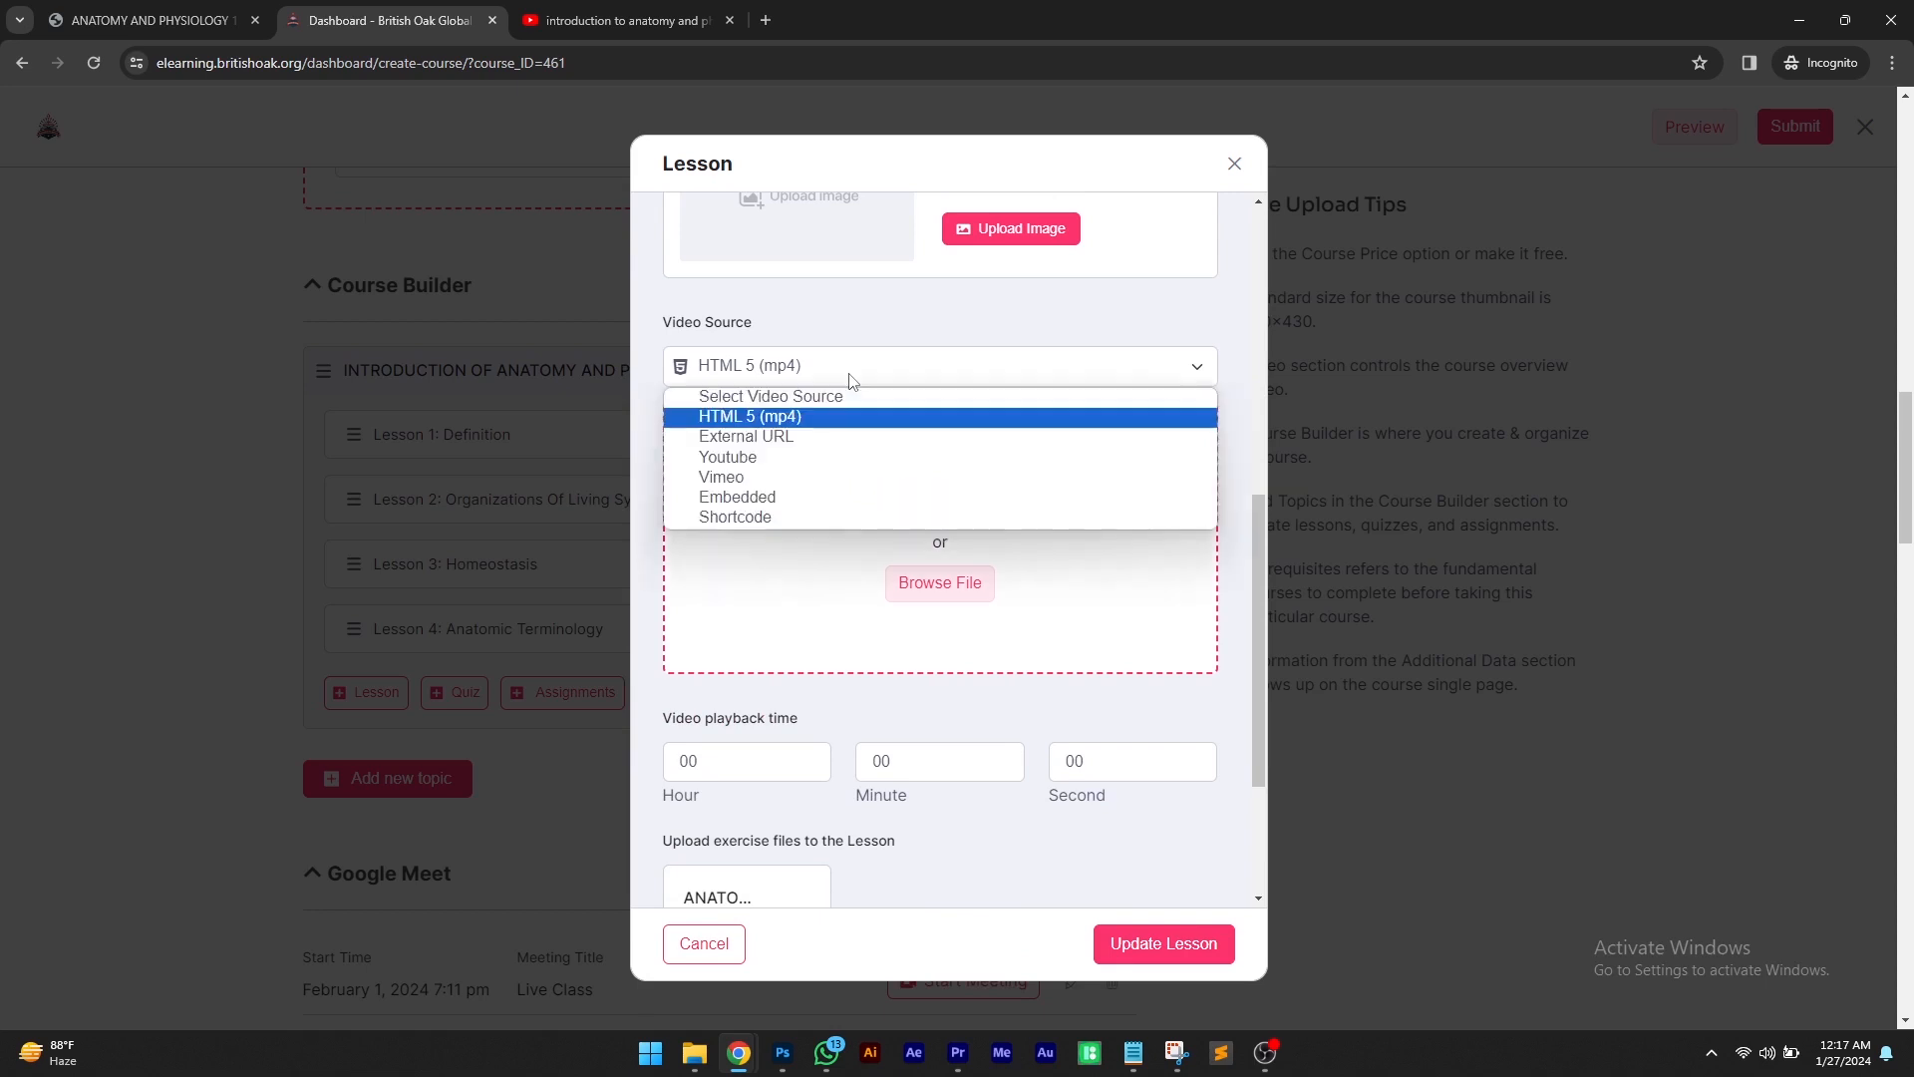
{"action": "left_click", "coordinate": [776, 455]}
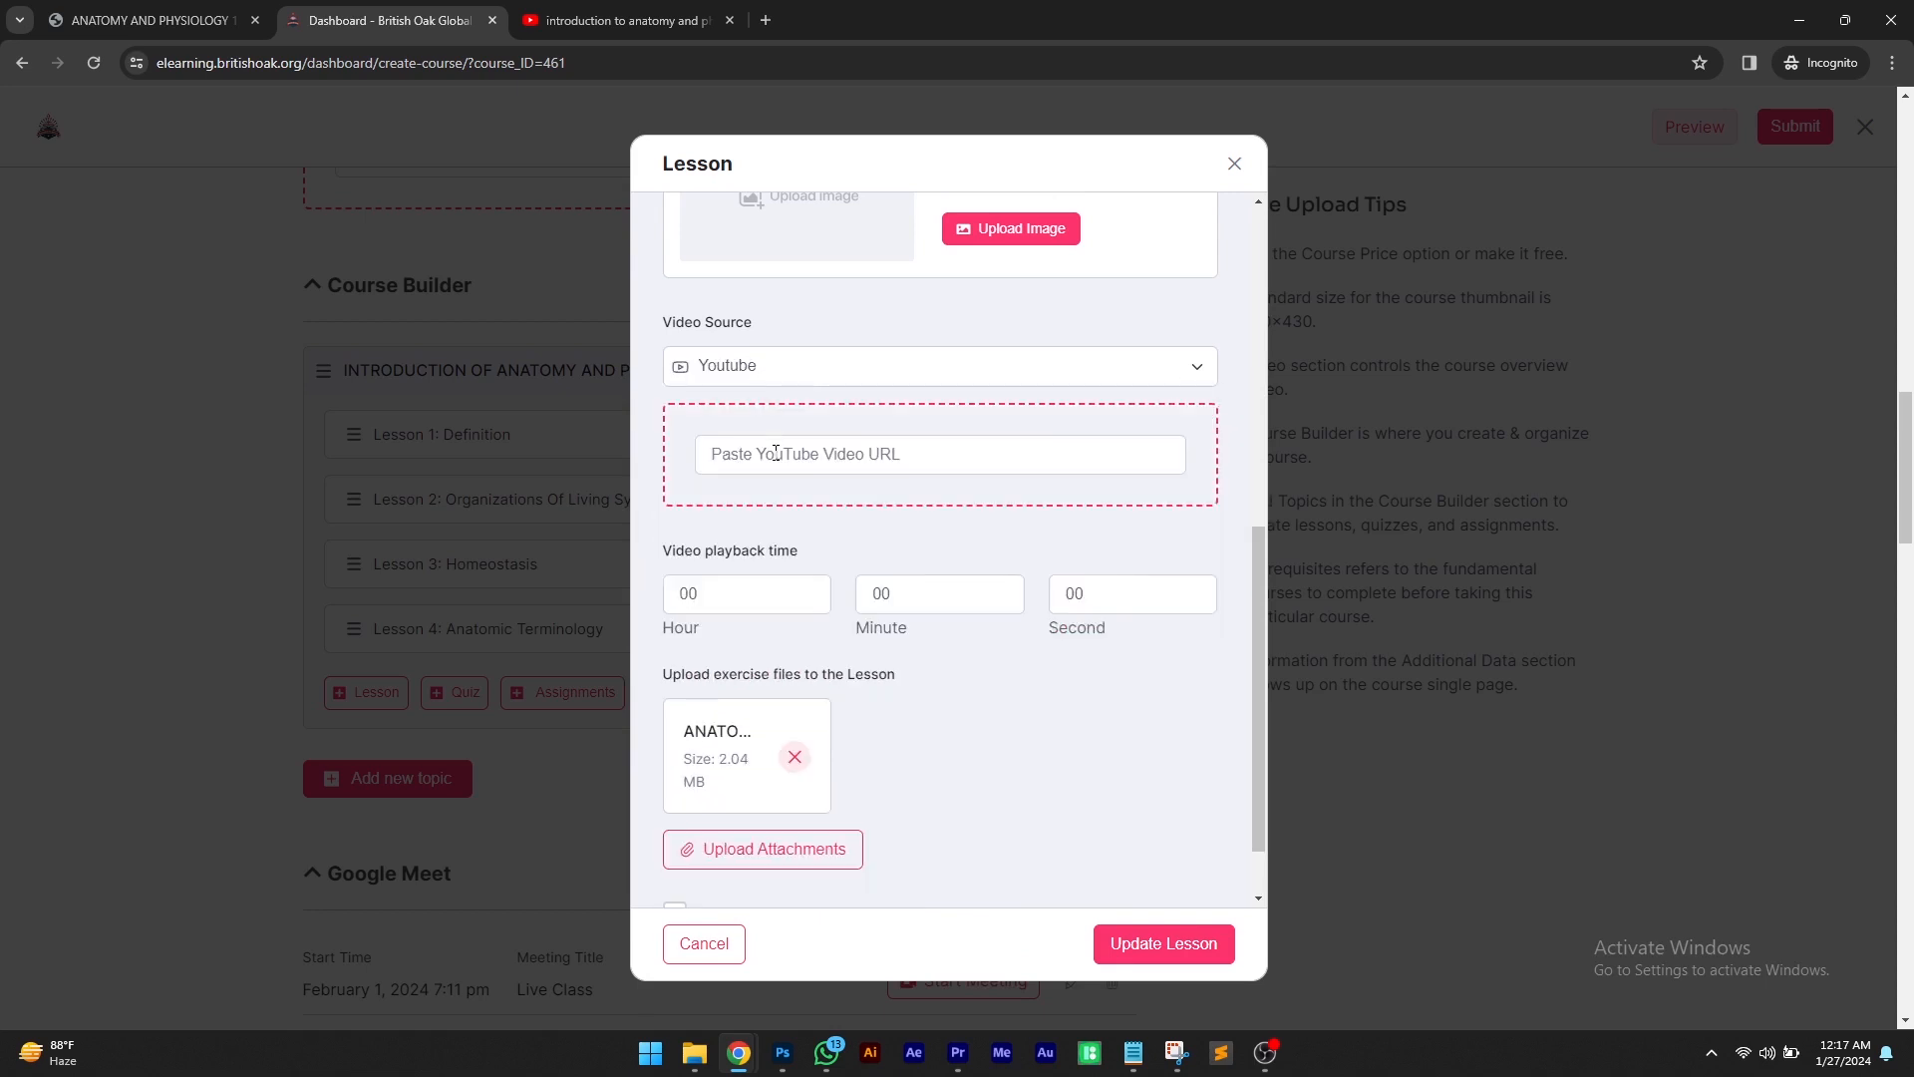
Paste the copied YouTube share link as the Definition lesson's video URL and update the lesson
{"action": "left_click", "coordinate": [776, 453]}
{"action": "right_click", "coordinate": [776, 453]}
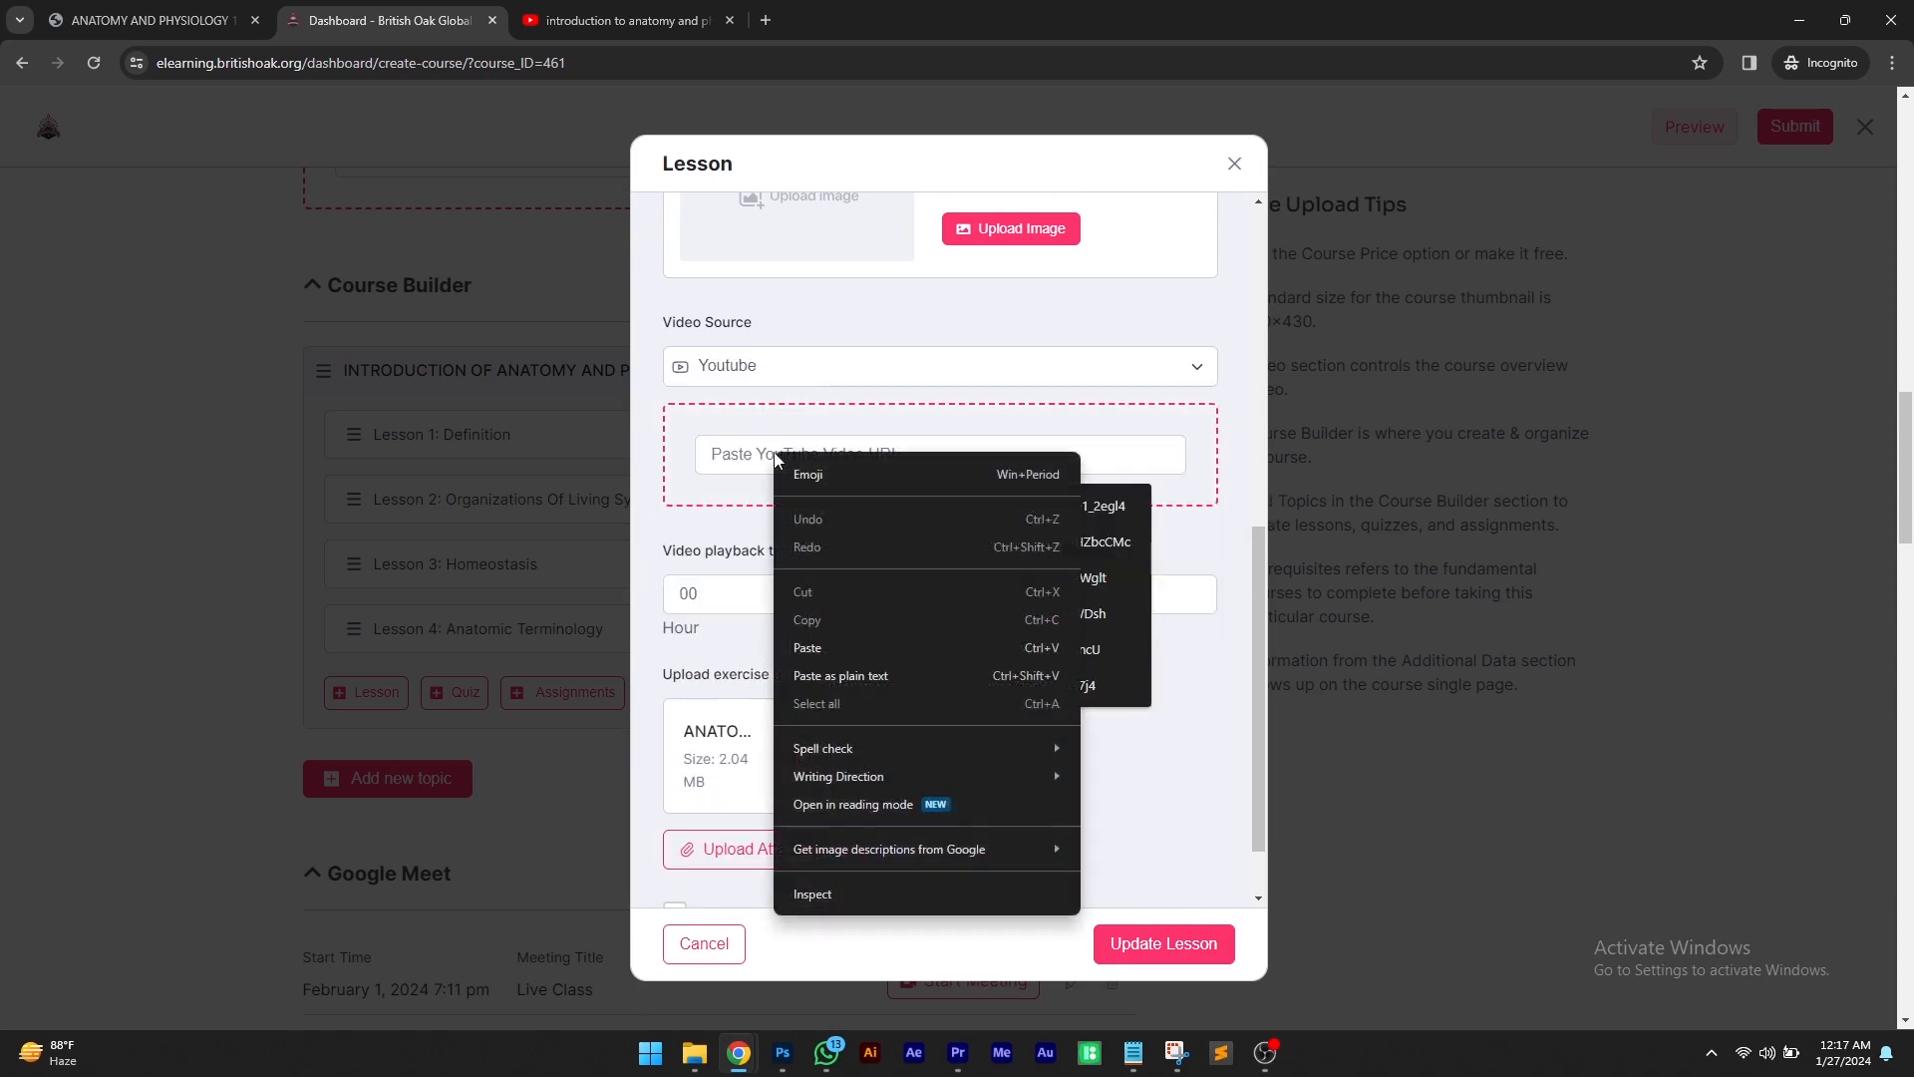
{"action": "left_click", "coordinate": [821, 638]}
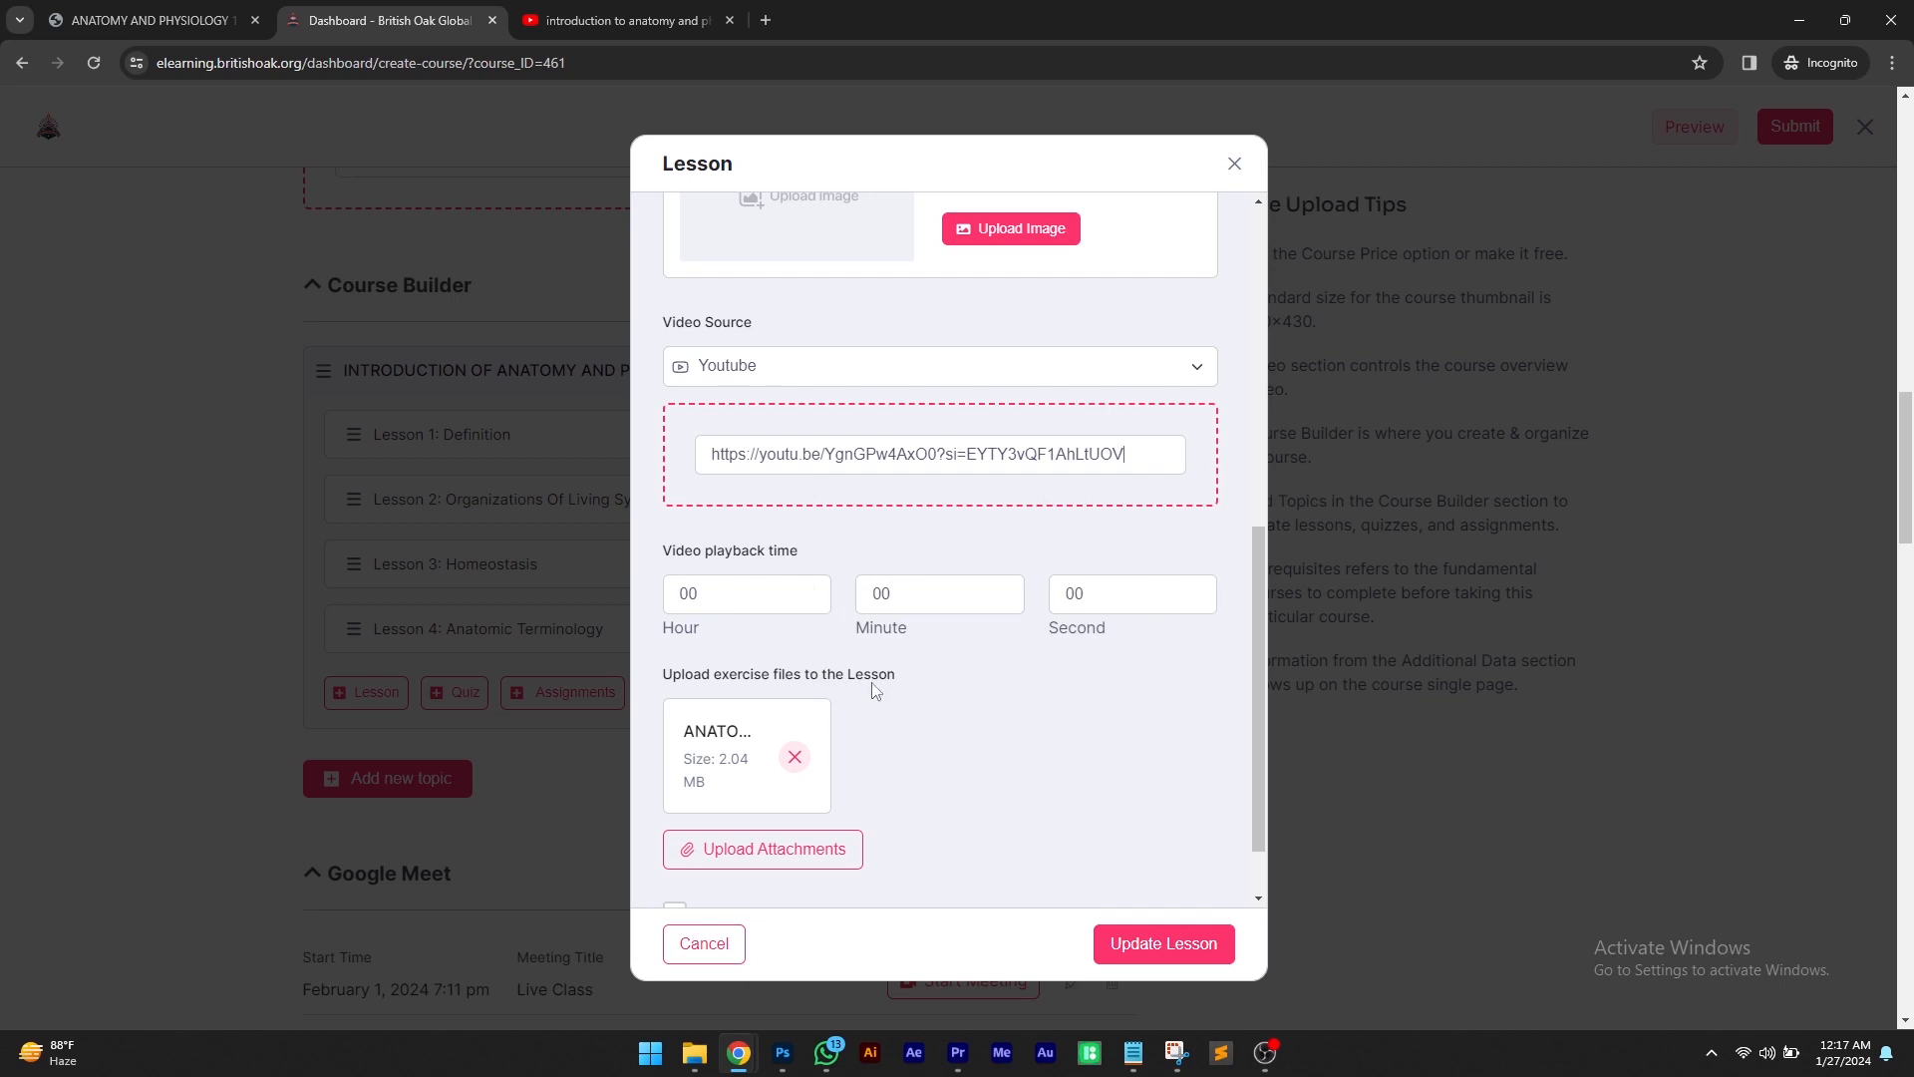
{"action": "scroll", "coordinate": [875, 690], "scroll_direction": "down", "scroll_amount": 3}
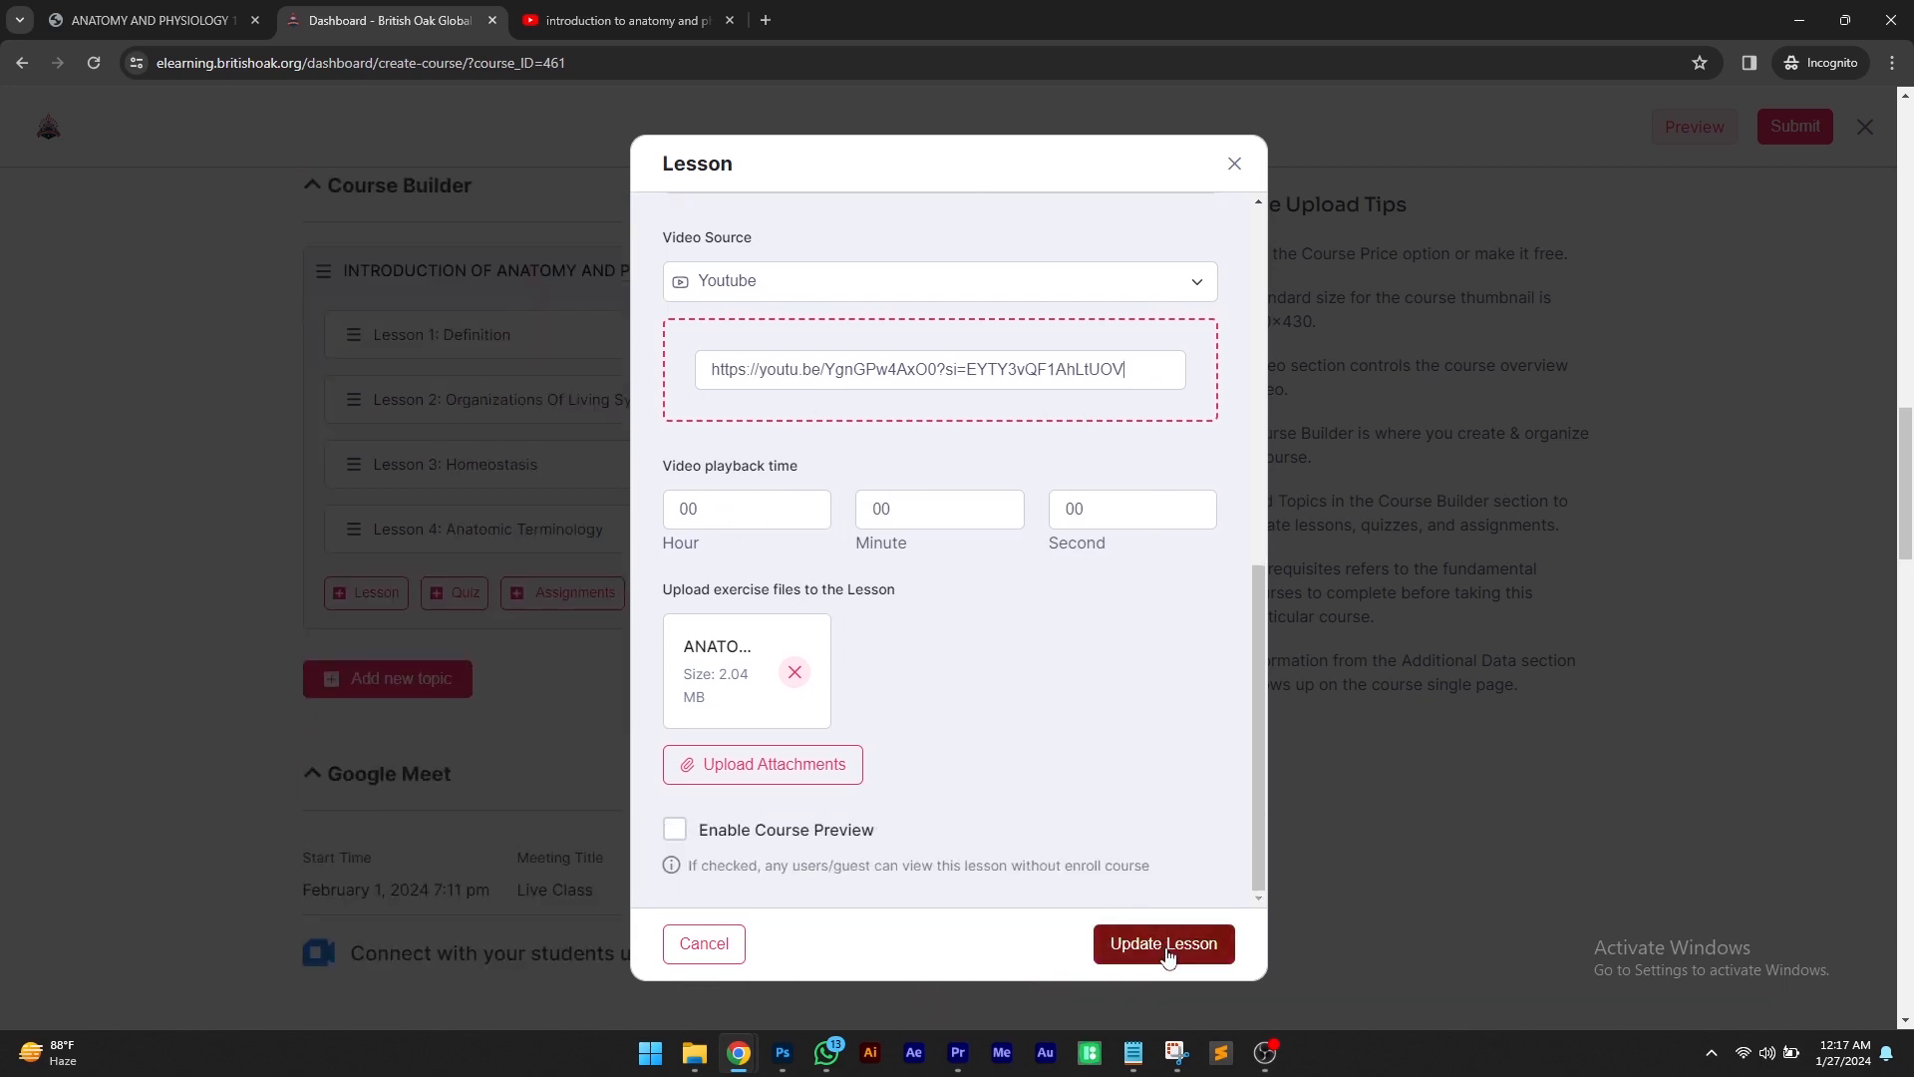
{"action": "scroll", "coordinate": [1123, 850], "scroll_direction": "up", "scroll_amount": 5}
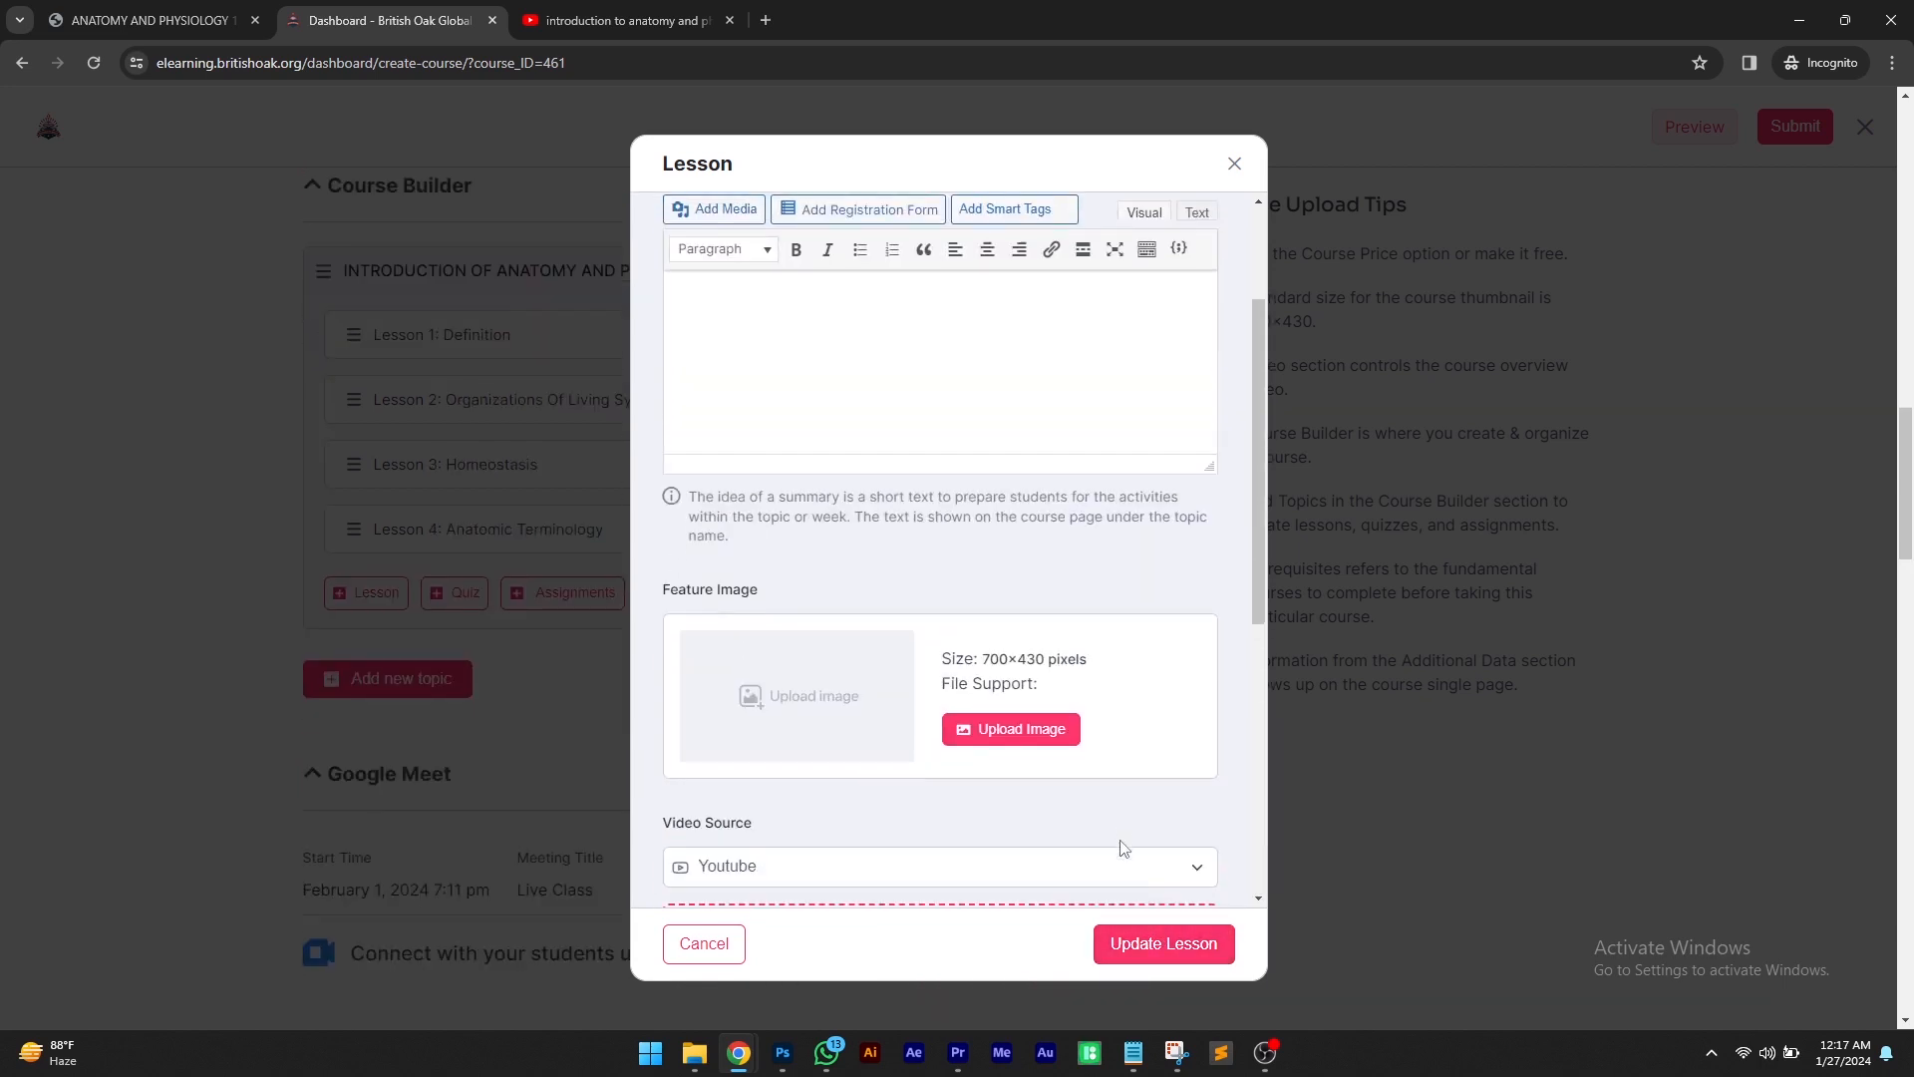
{"action": "scroll", "coordinate": [1121, 877], "scroll_direction": "down", "scroll_amount": 5}
{"action": "left_click", "coordinate": [1123, 937]}
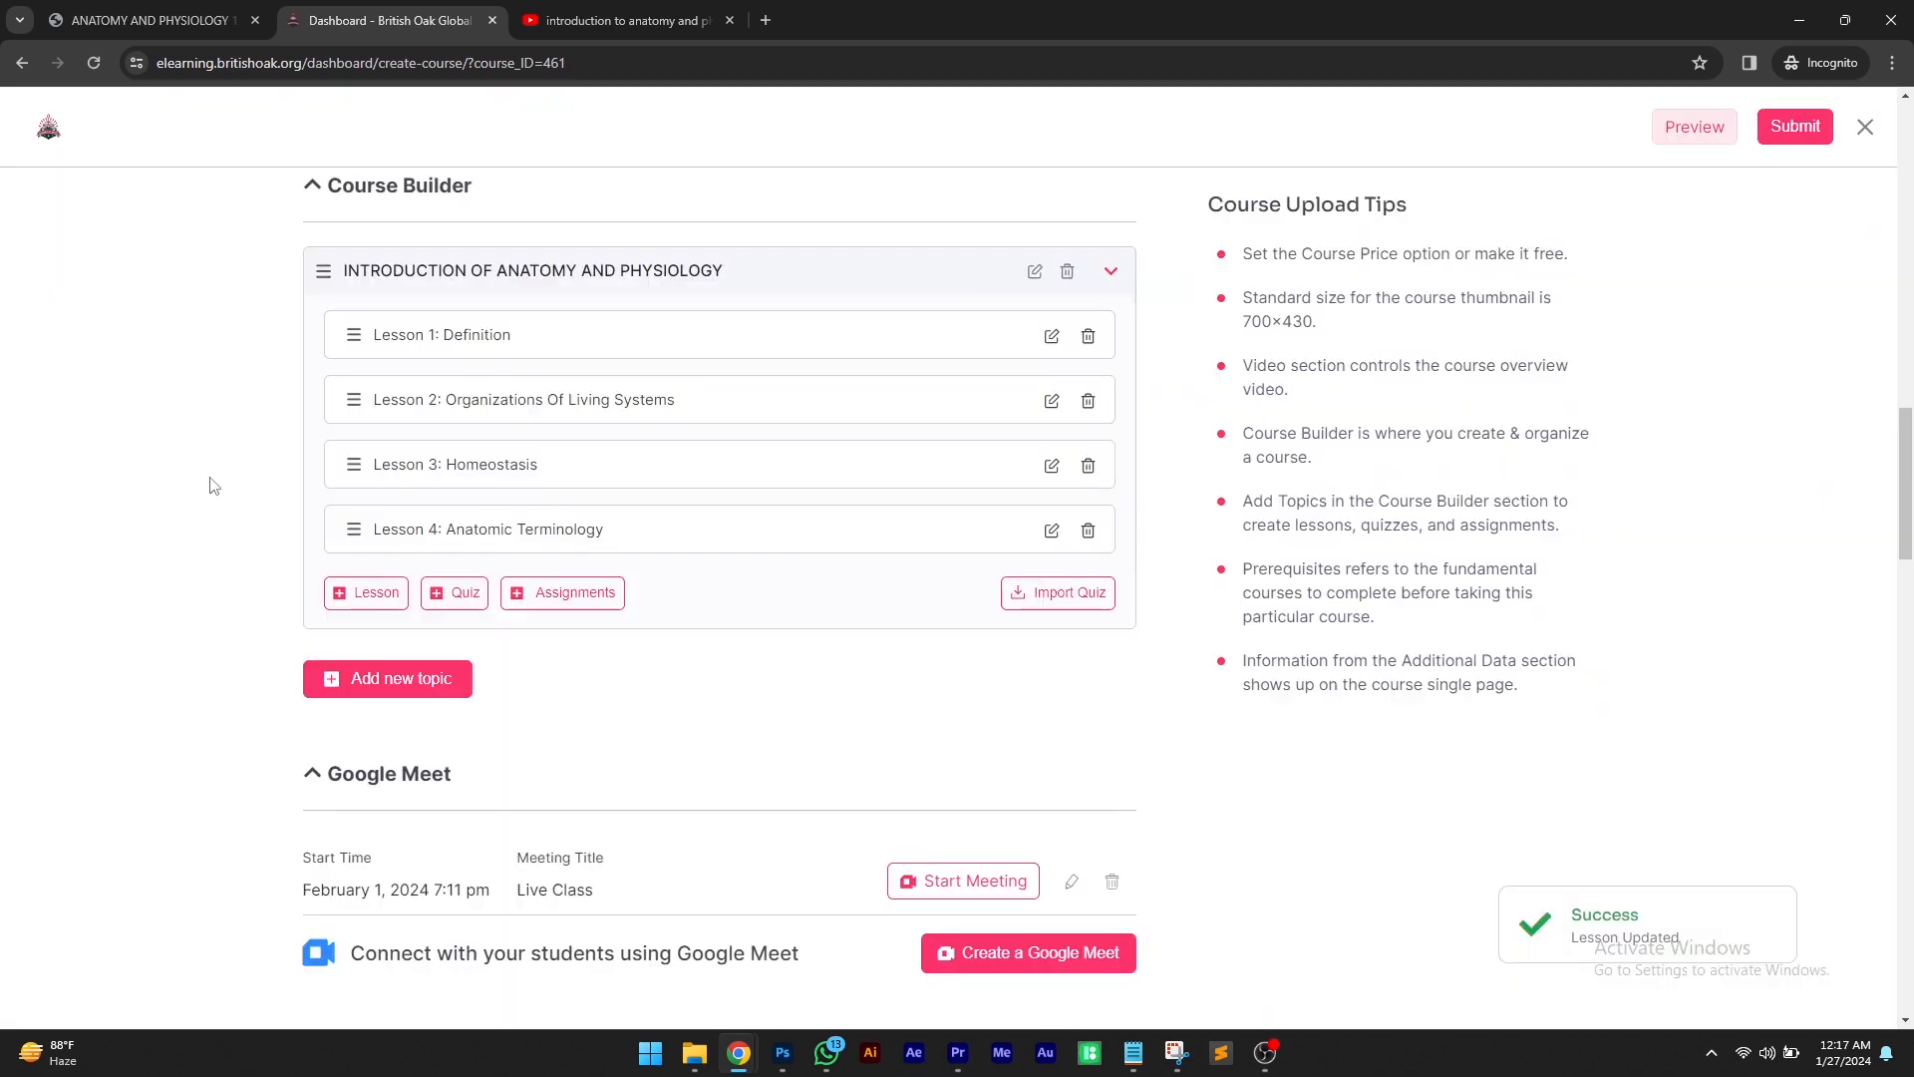
On YouTube, close the share dialog and copy the share link of the Introduction to Anatomy and Physiology video
{"action": "left_click", "coordinate": [618, 20]}
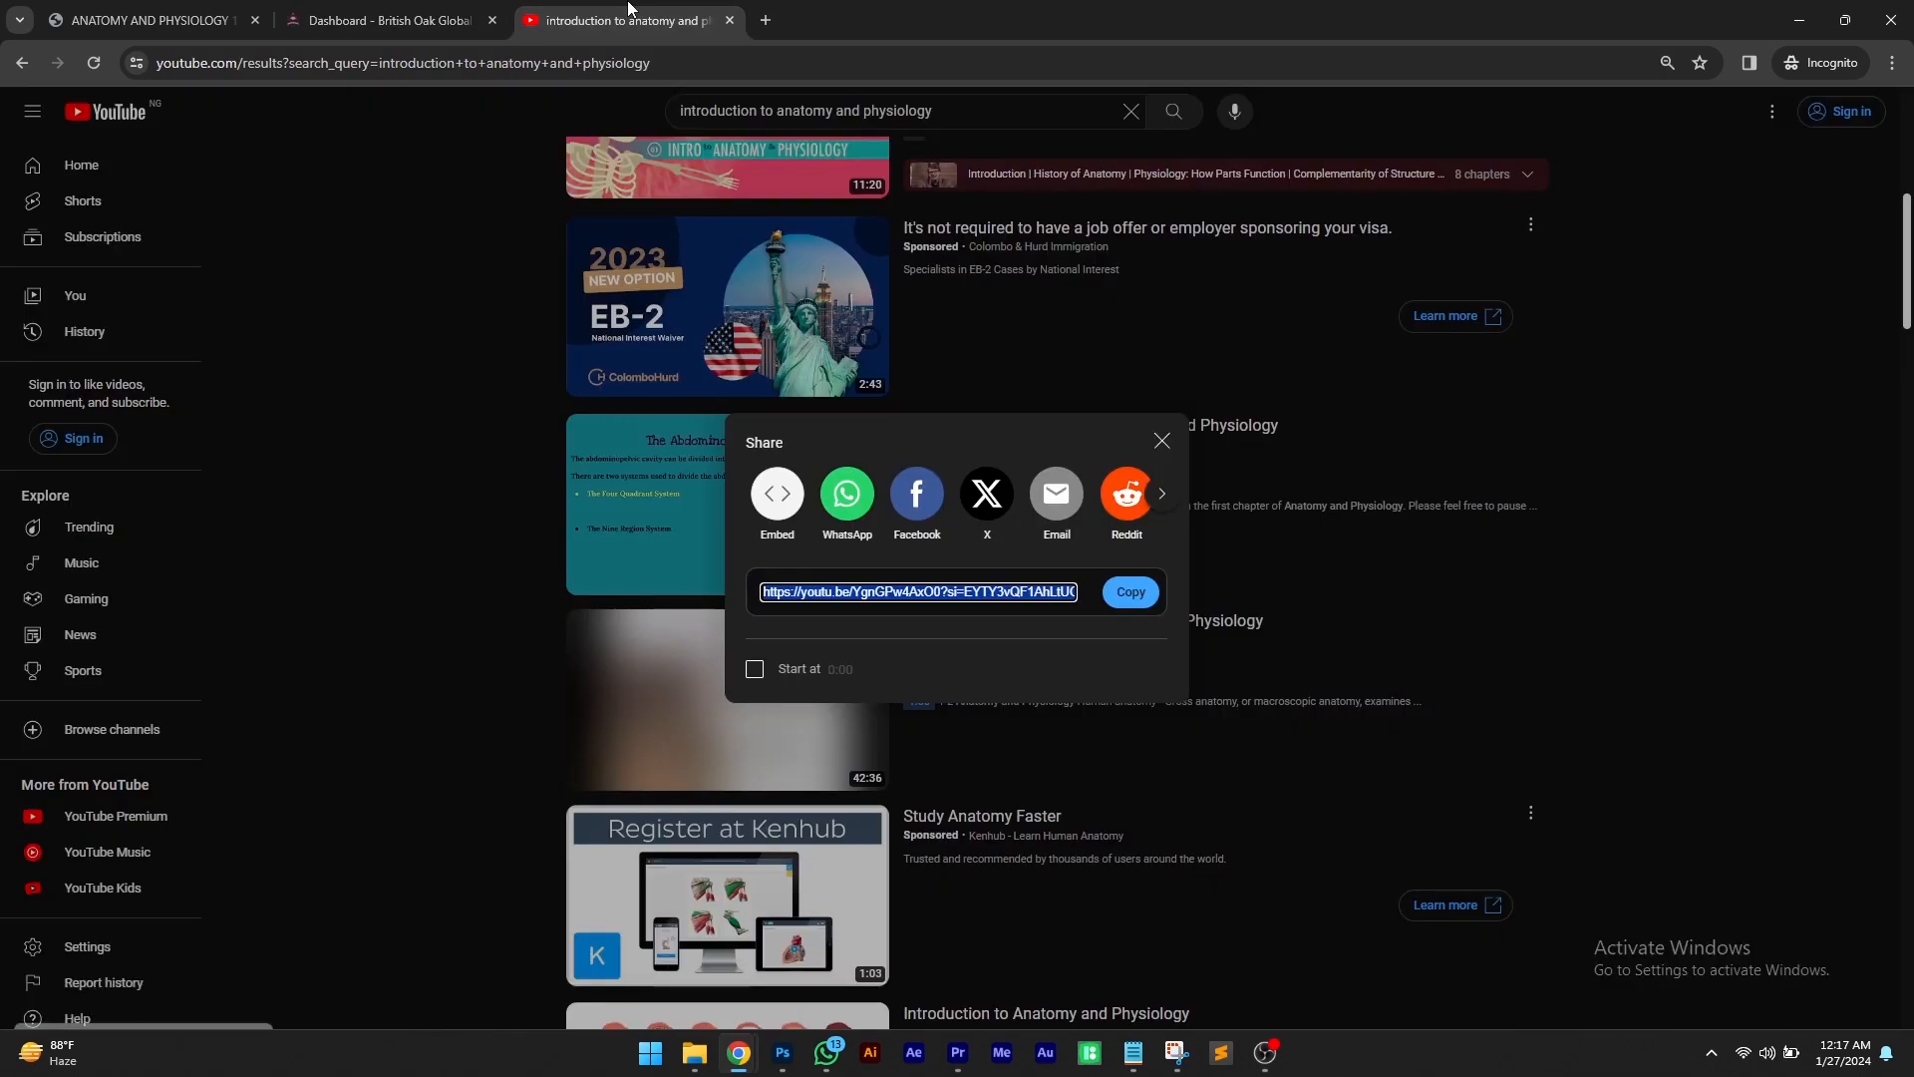
{"action": "left_click", "coordinate": [1166, 446]}
{"action": "scroll", "coordinate": [1043, 496], "scroll_direction": "down", "scroll_amount": 15}
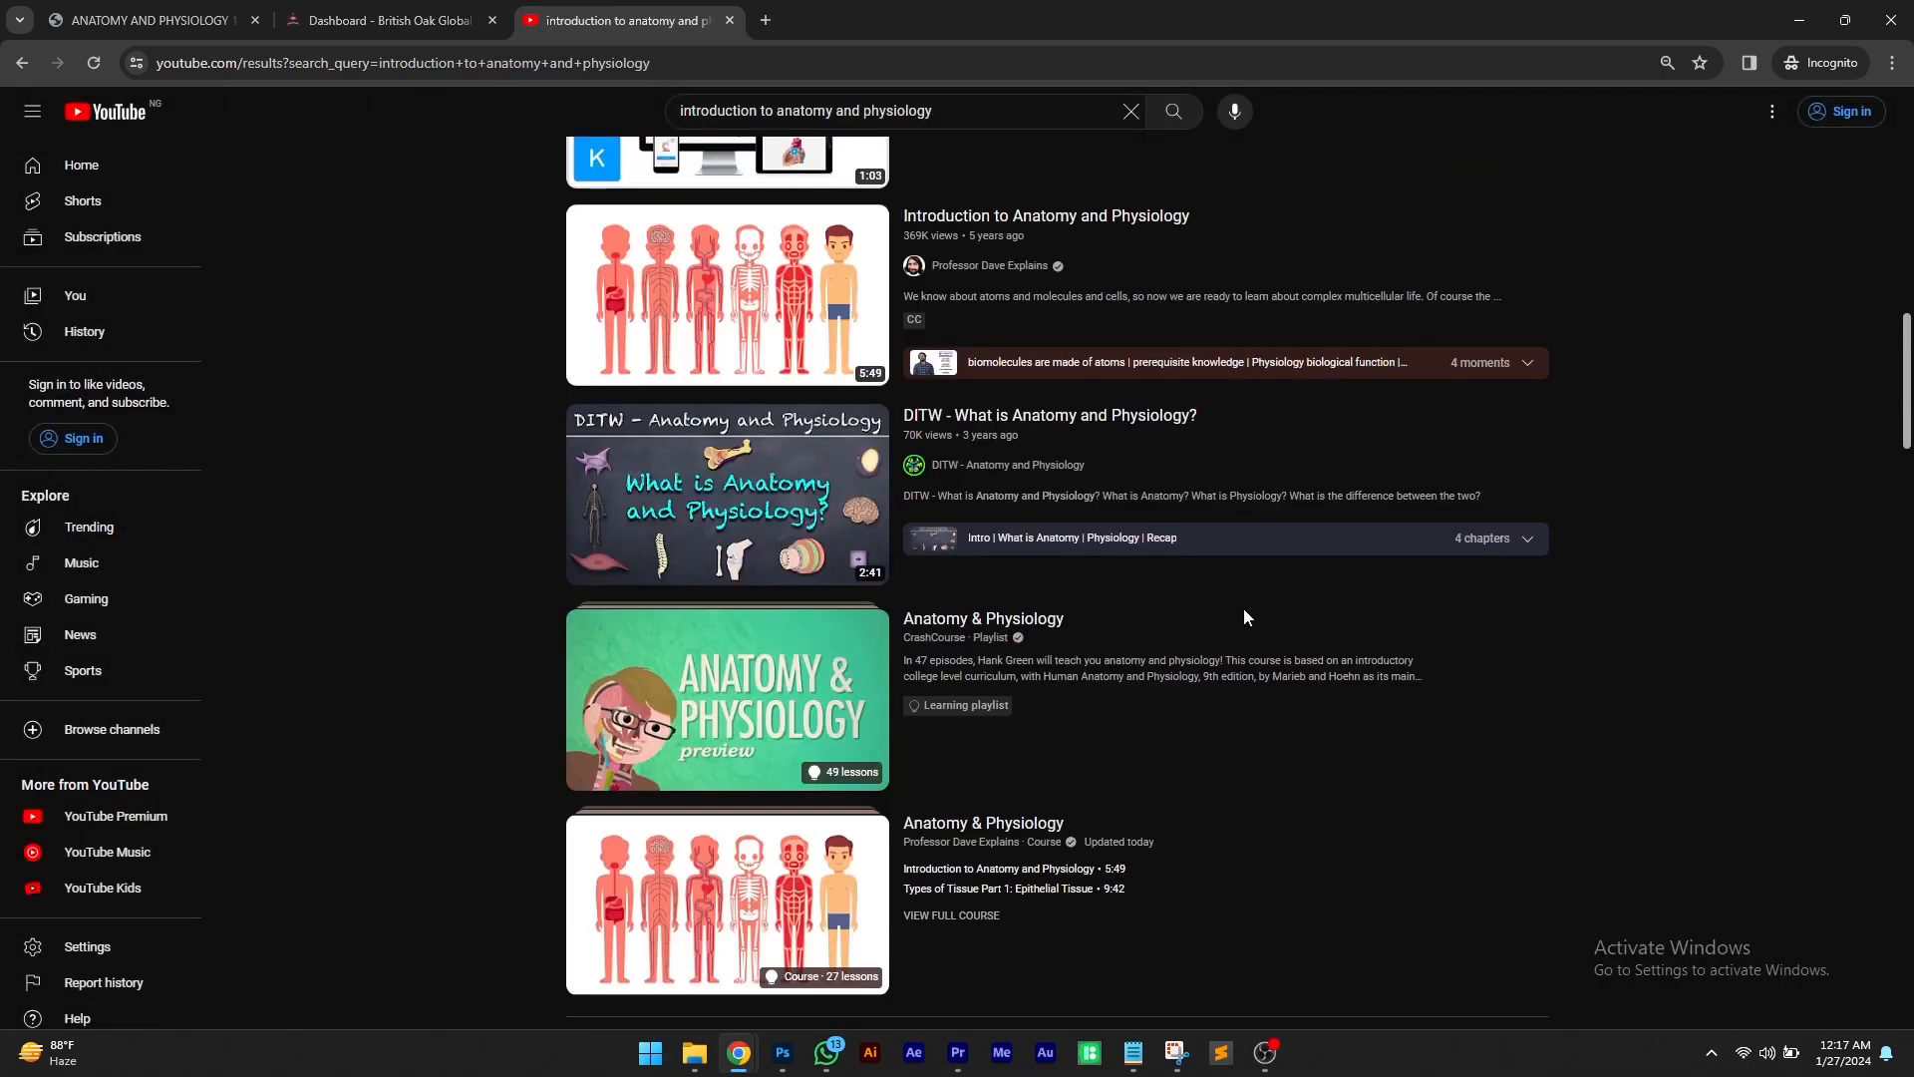
{"action": "left_click", "coordinate": [1529, 293]}
{"action": "left_click", "coordinate": [1580, 393]}
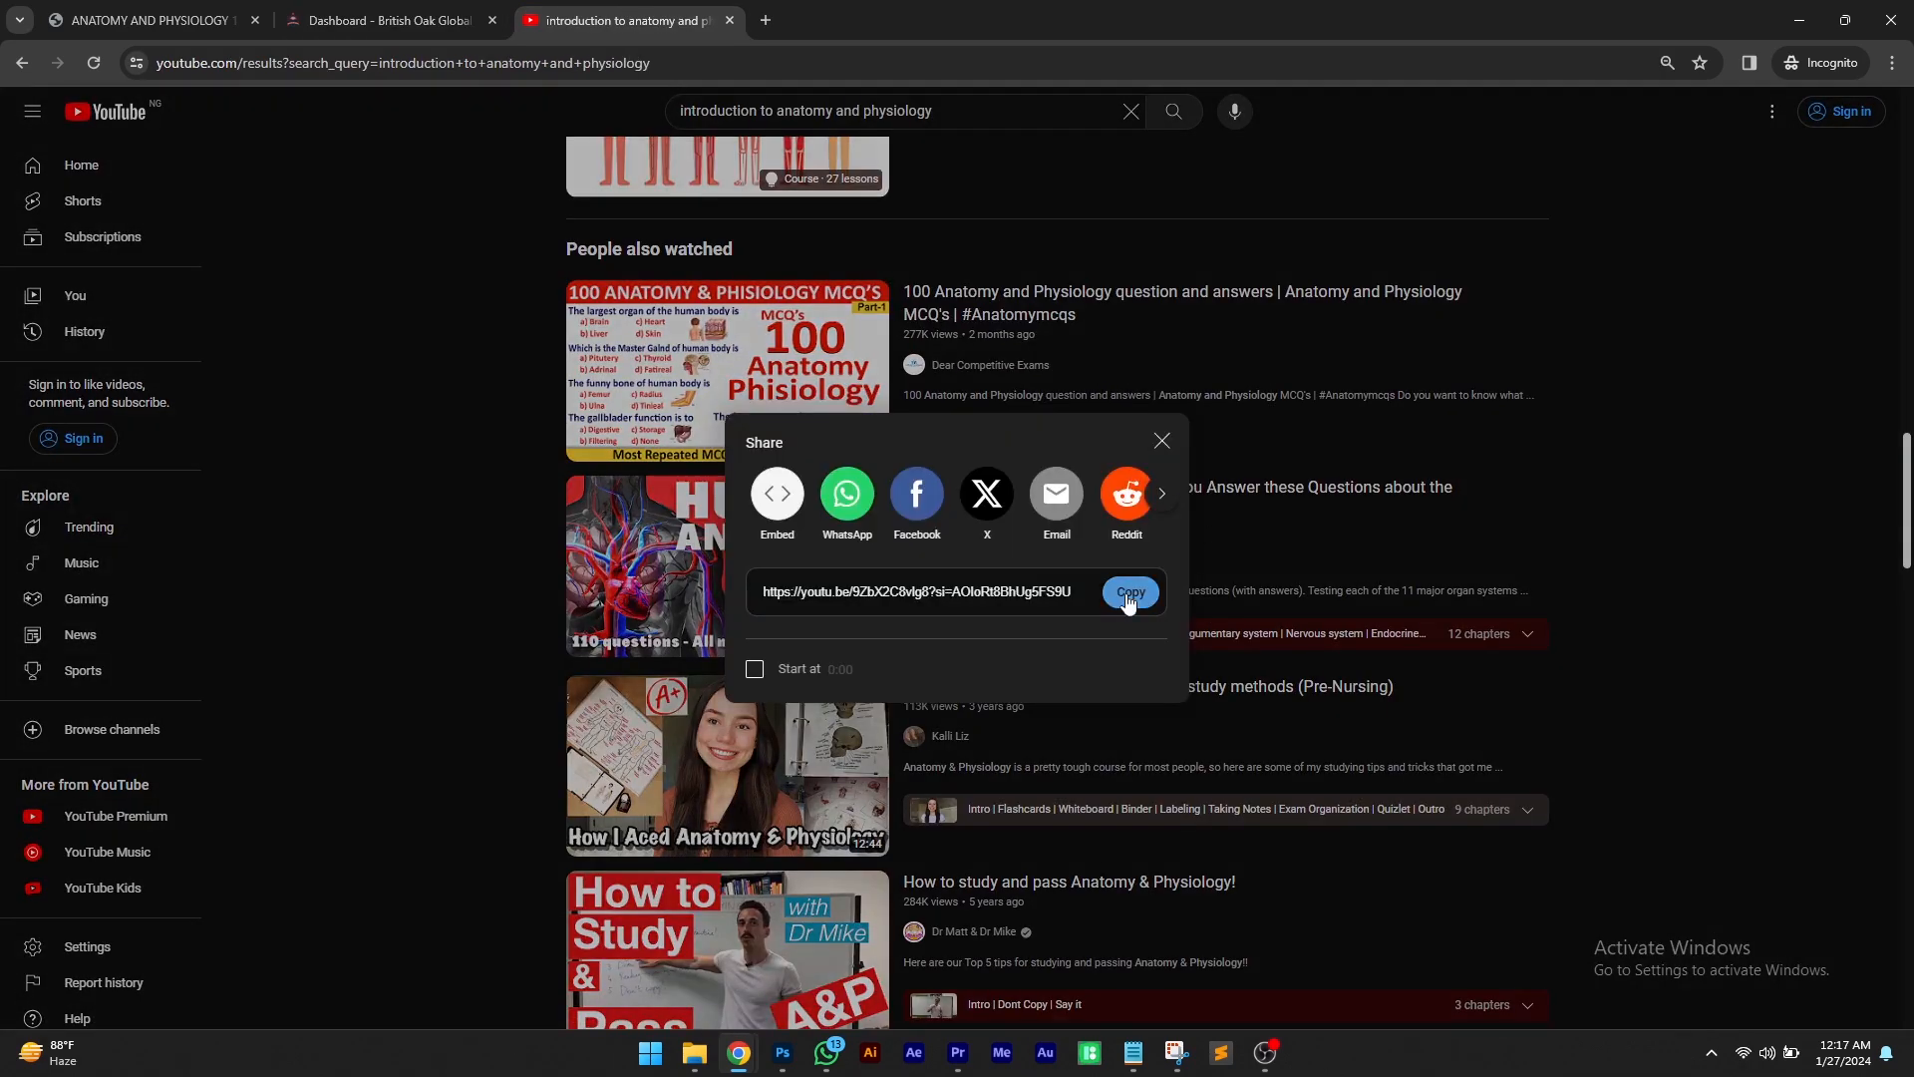
{"action": "left_click", "coordinate": [1128, 593]}
Edit the Organizations Of Living Systems lesson, set its video source to Youtube and paste the copied link
{"action": "left_click", "coordinate": [389, 20]}
{"action": "left_click", "coordinate": [1053, 401]}
{"action": "scroll", "coordinate": [882, 370], "scroll_direction": "down", "scroll_amount": 7}
{"action": "left_click", "coordinate": [881, 371]}
{"action": "left_click", "coordinate": [837, 480]}
{"action": "left_click", "coordinate": [809, 458]}
{"action": "right_click", "coordinate": [810, 464]}
{"action": "left_click", "coordinate": [840, 655]}
Update the Organizations Of Living Systems lesson and submit the course
{"action": "scroll", "coordinate": [964, 457], "scroll_direction": "up", "scroll_amount": 5}
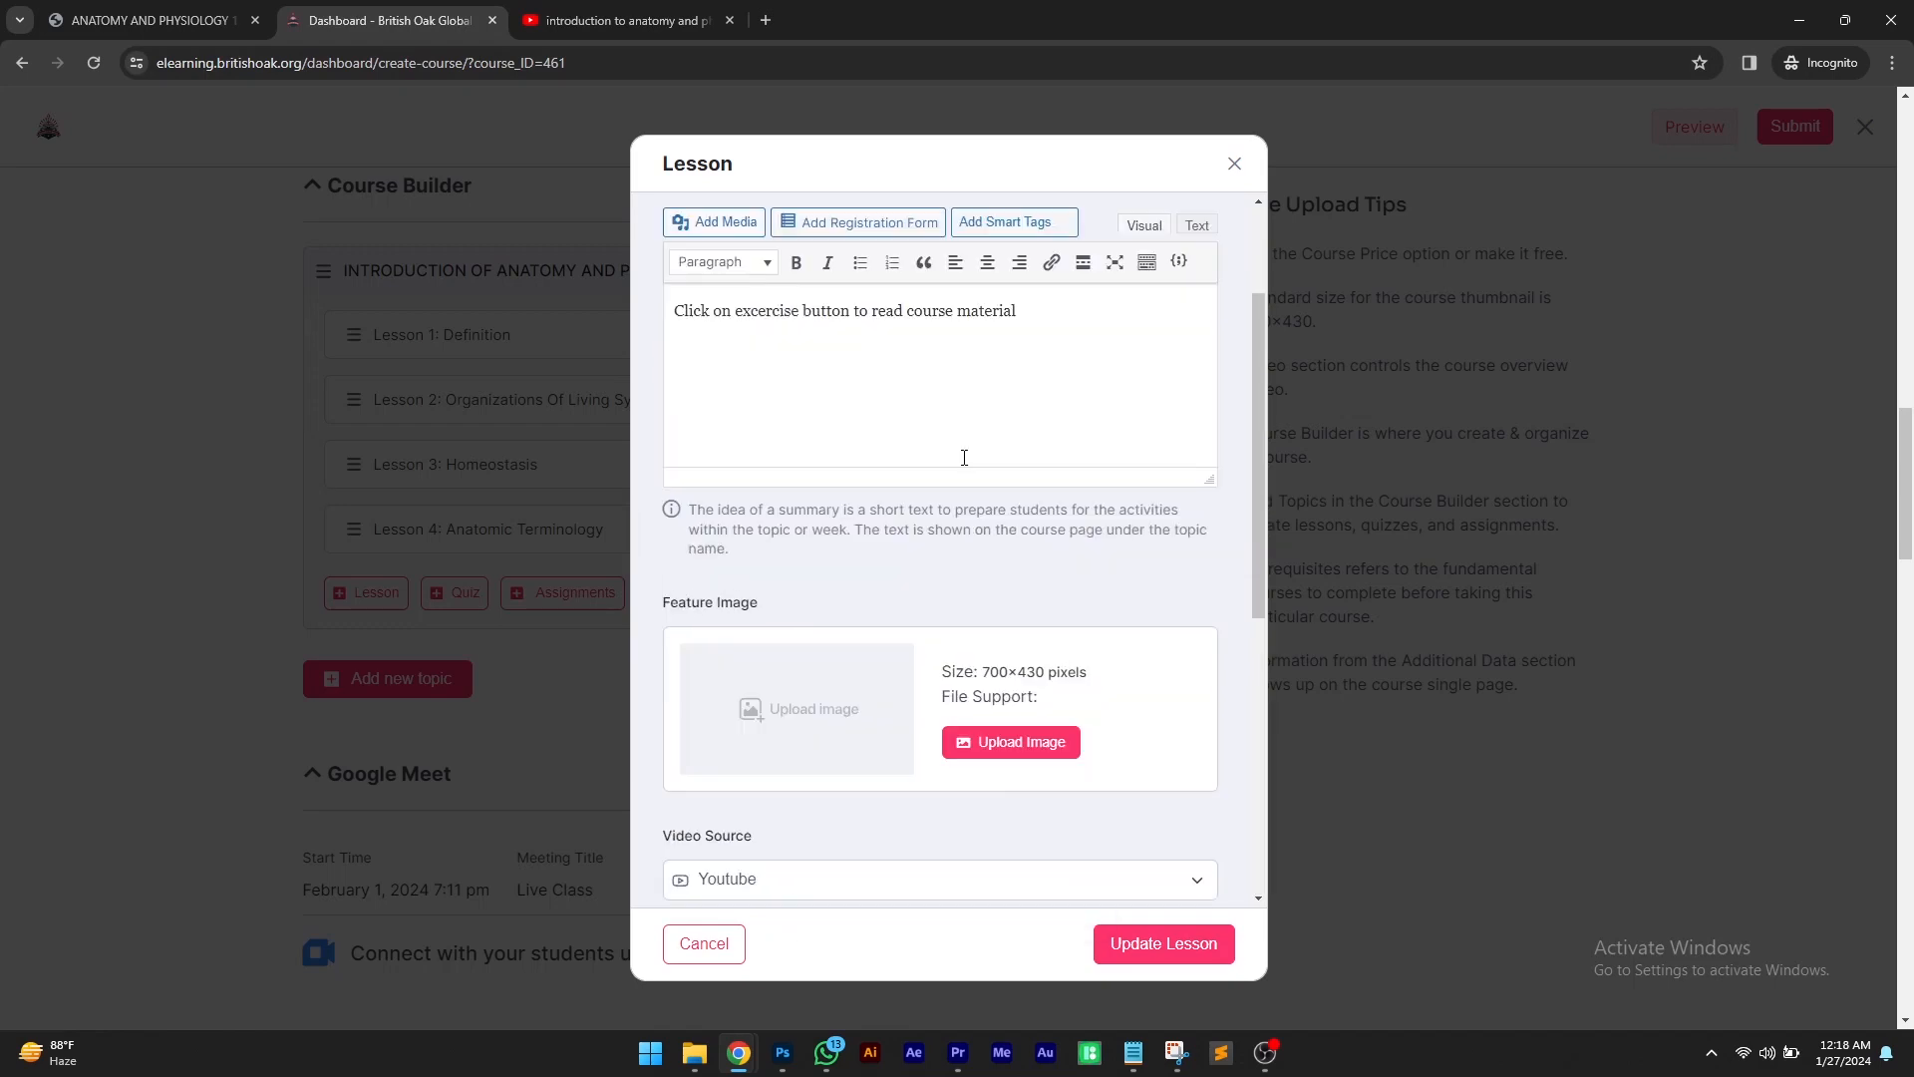
{"action": "scroll", "coordinate": [1017, 726], "scroll_direction": "down", "scroll_amount": 6}
{"action": "left_click", "coordinate": [1157, 945]}
{"action": "scroll", "coordinate": [1024, 879], "scroll_direction": "up", "scroll_amount": 5}
{"action": "left_click", "coordinate": [1794, 126]}
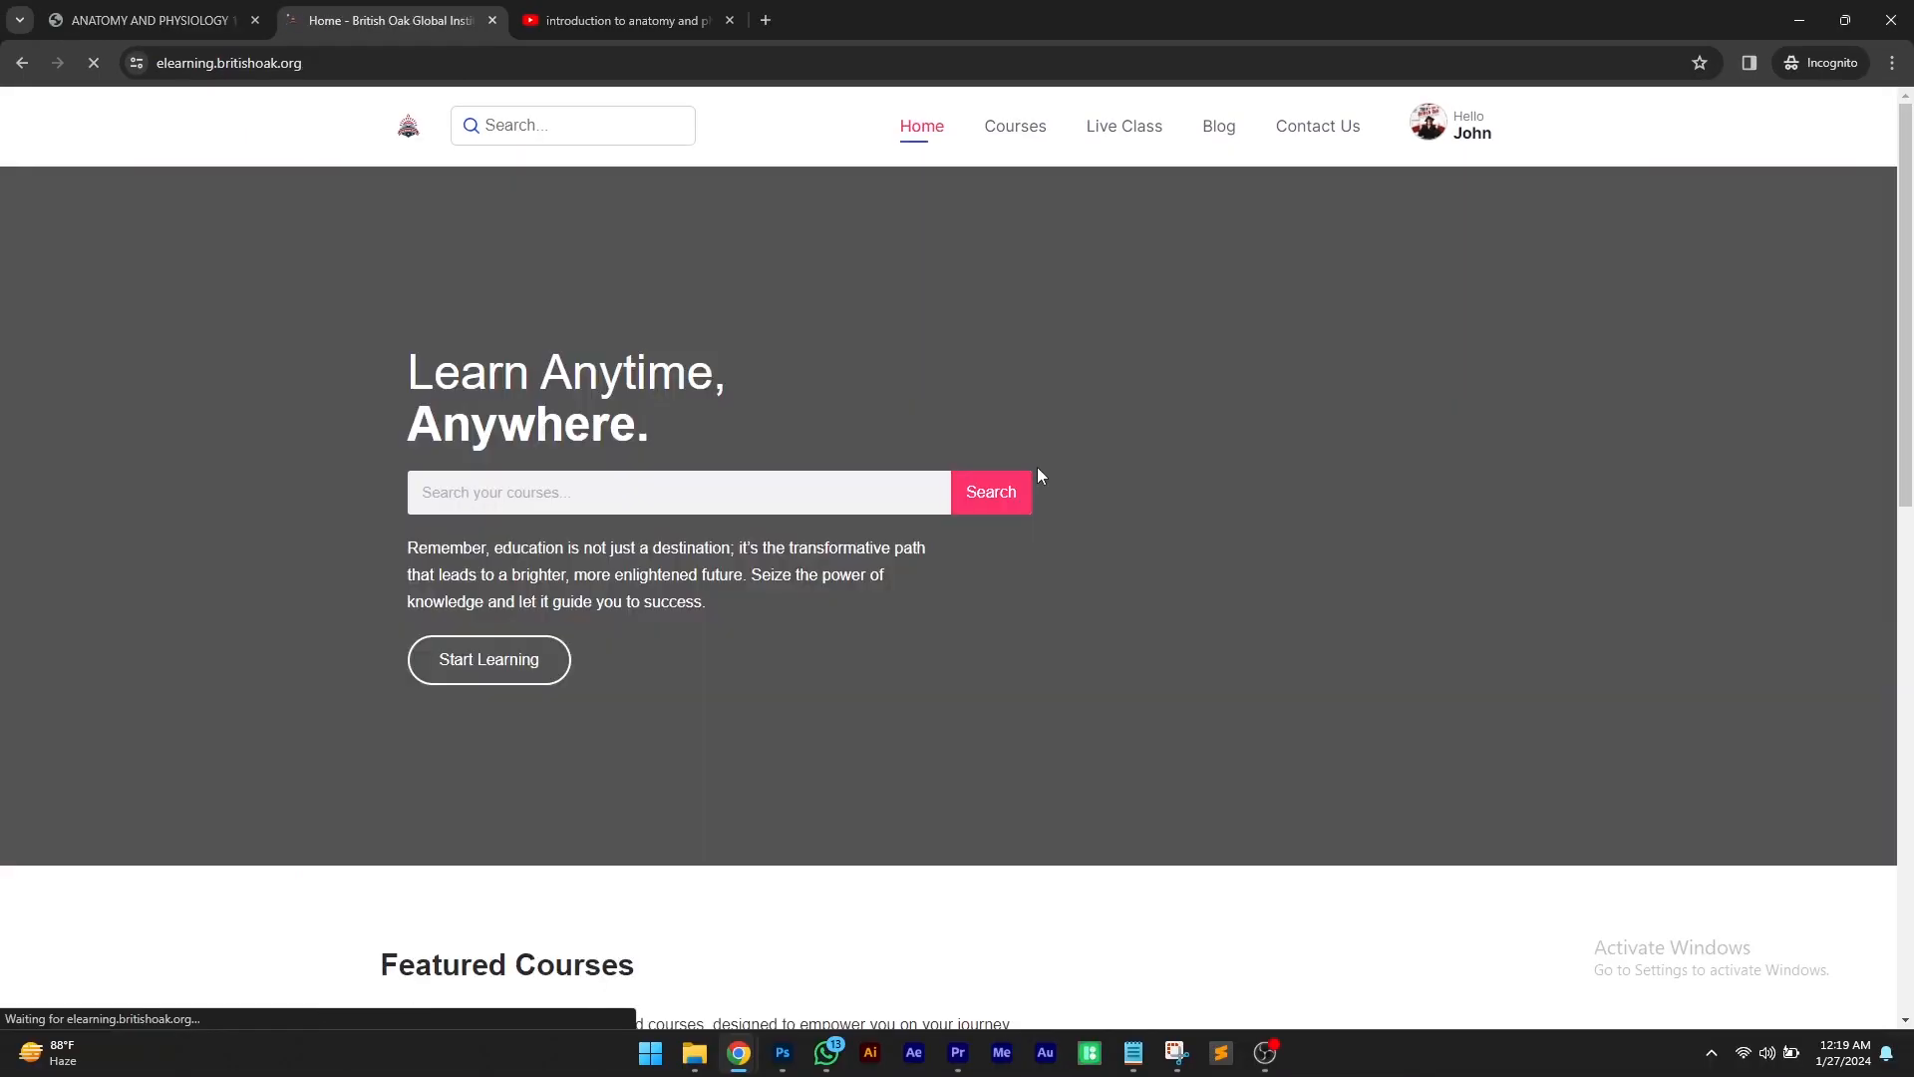
Start learning the ANATOMY AND PHYSIOLOGY course from the home page's course list
{"action": "scroll", "coordinate": [996, 464], "scroll_direction": "down", "scroll_amount": 8}
{"action": "scroll", "coordinate": [676, 423], "scroll_direction": "down", "scroll_amount": 2}
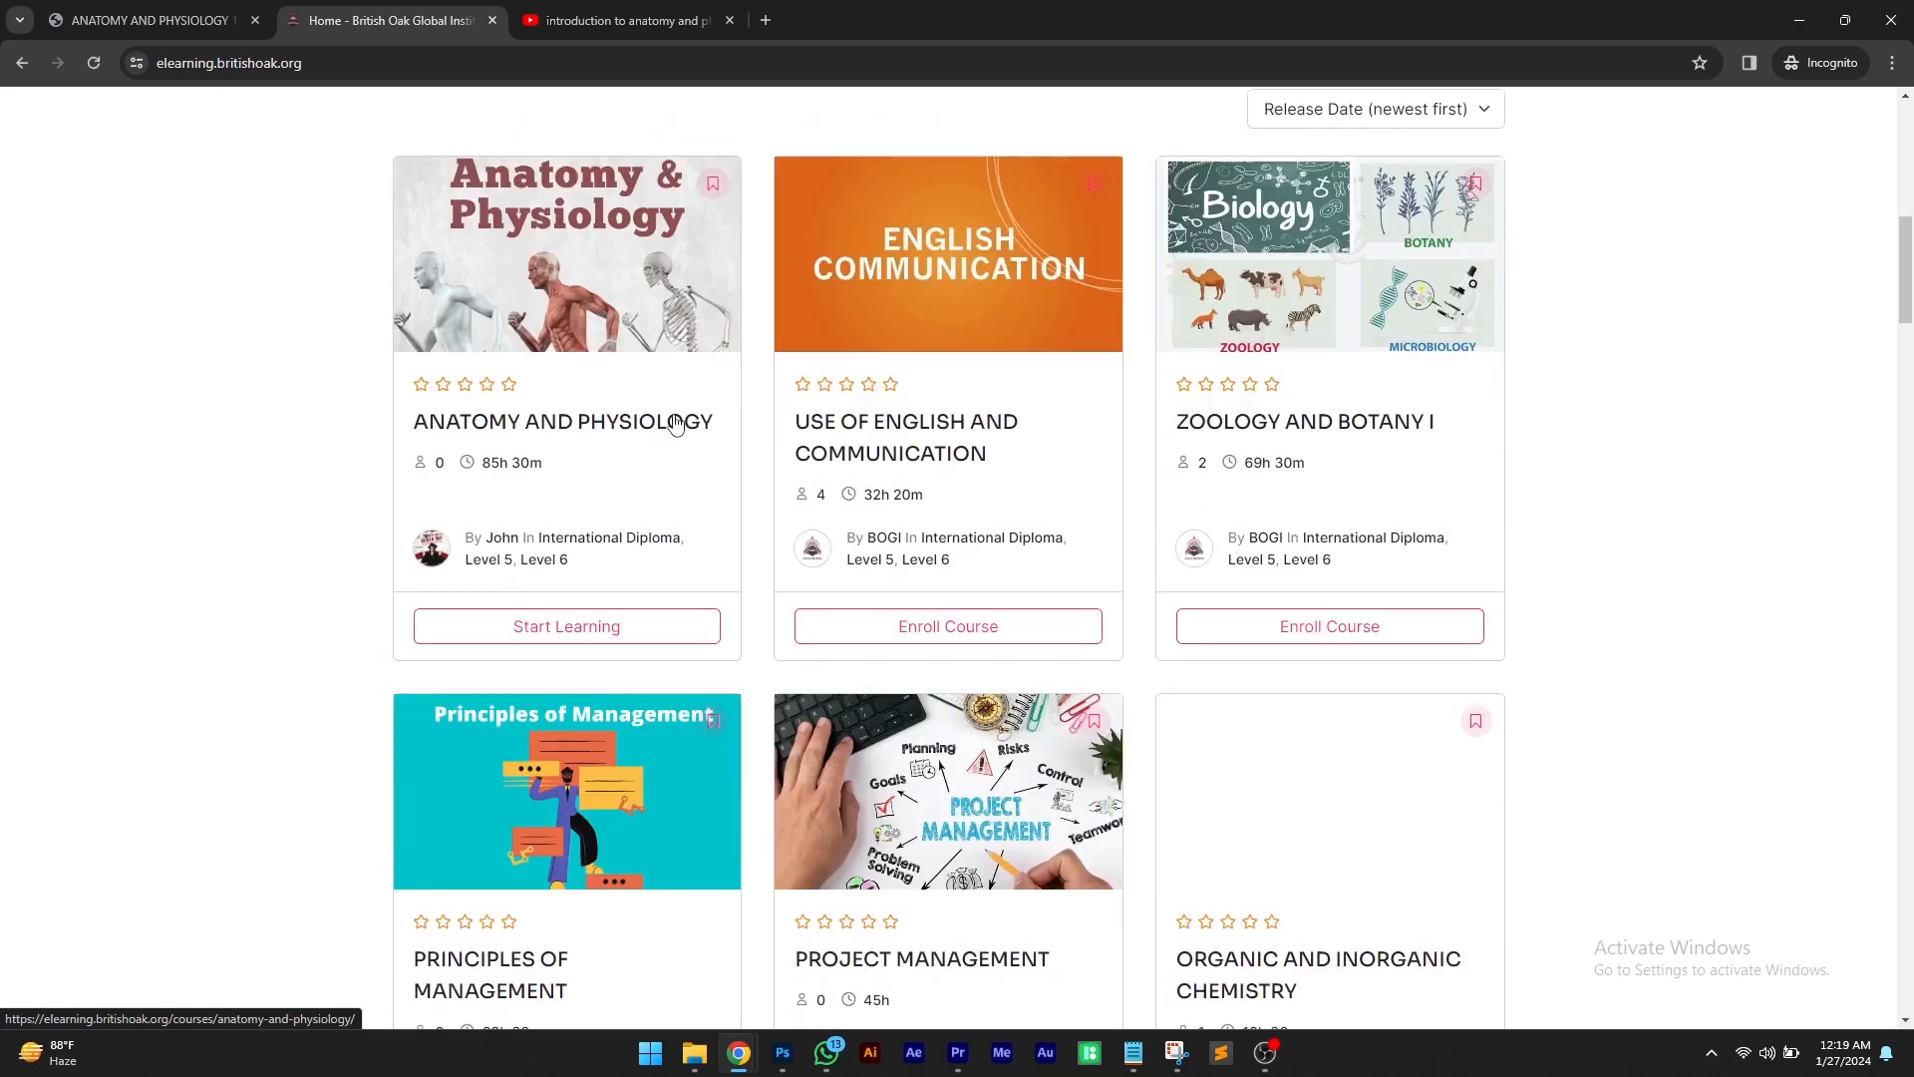
{"action": "left_click", "coordinate": [609, 628]}
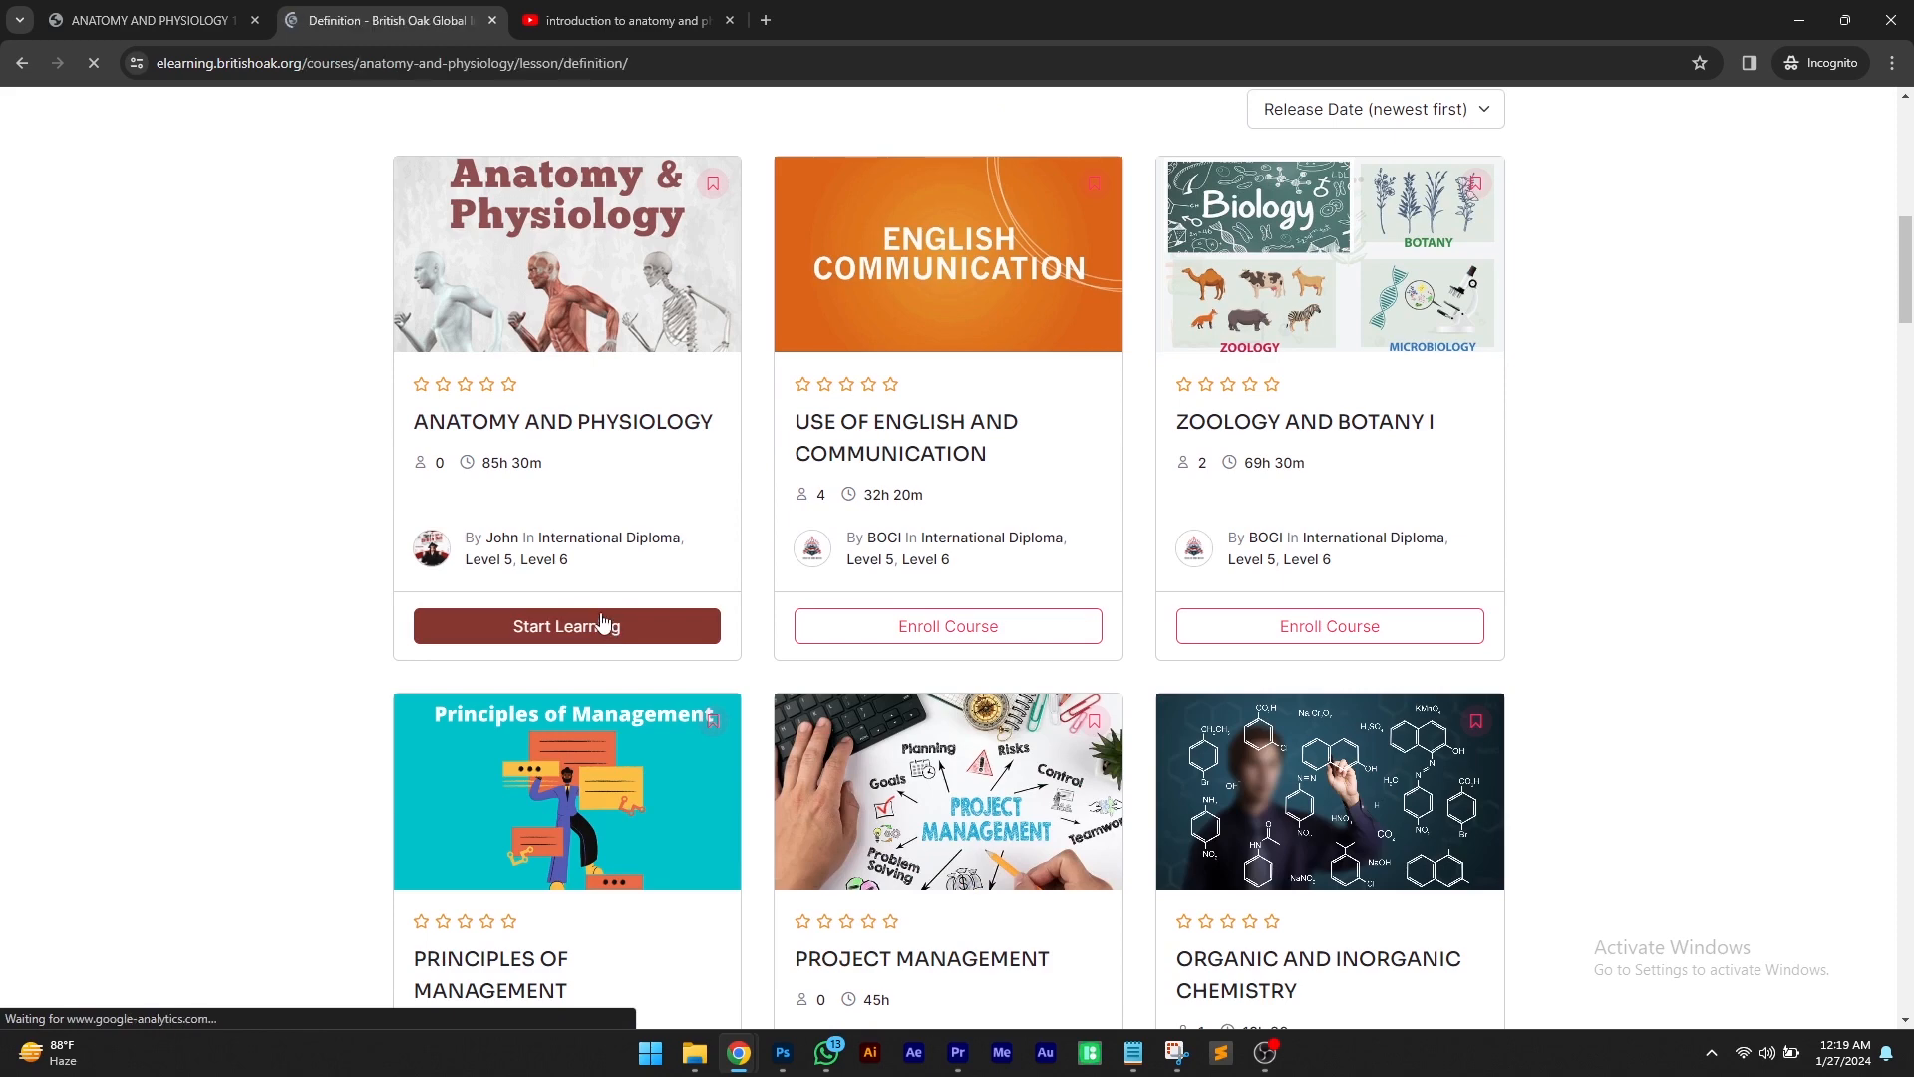
Play the Definition lesson's video and seek to near its beginning
{"action": "scroll", "coordinate": [559, 563], "scroll_direction": "down", "scroll_amount": 1}
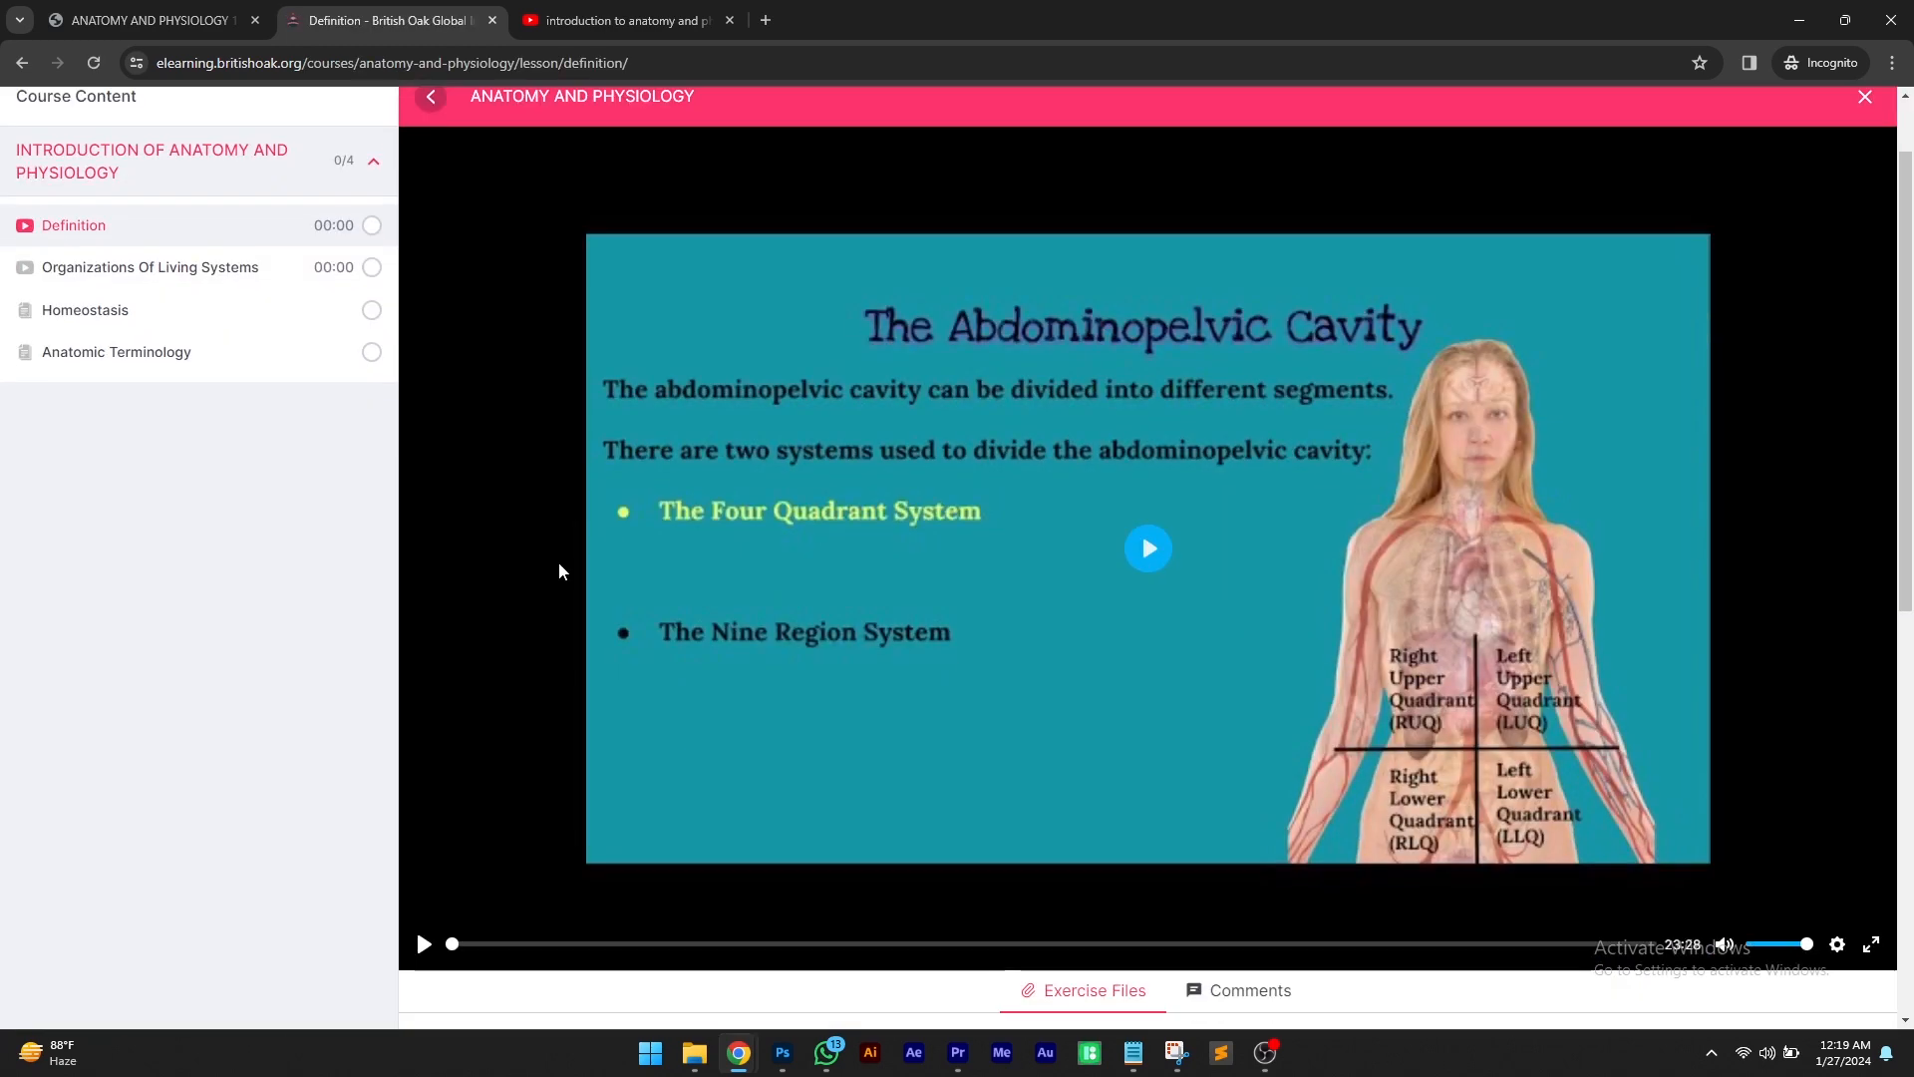
{"action": "left_click", "coordinate": [1141, 550]}
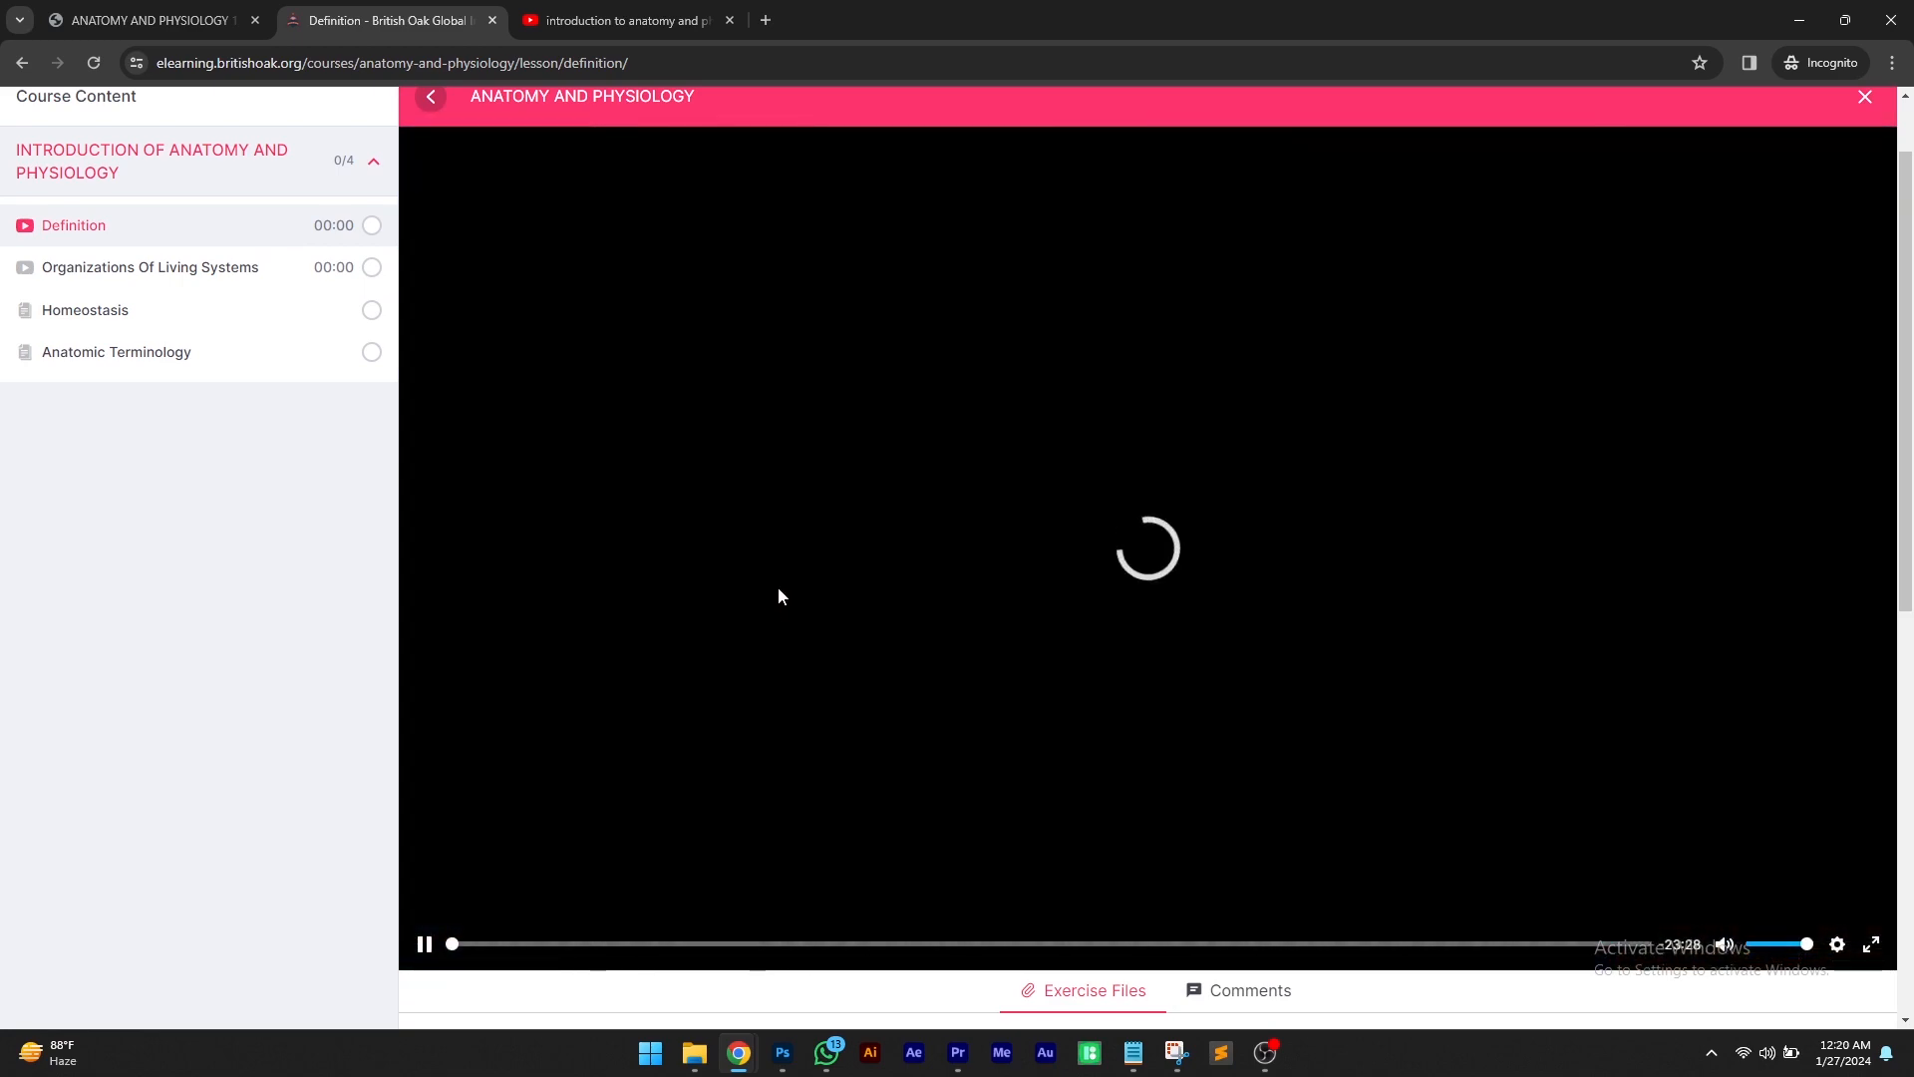
{"action": "scroll", "coordinate": [778, 586], "scroll_direction": "up", "scroll_amount": 1}
{"action": "scroll", "coordinate": [779, 587], "scroll_direction": "down", "scroll_amount": 1}
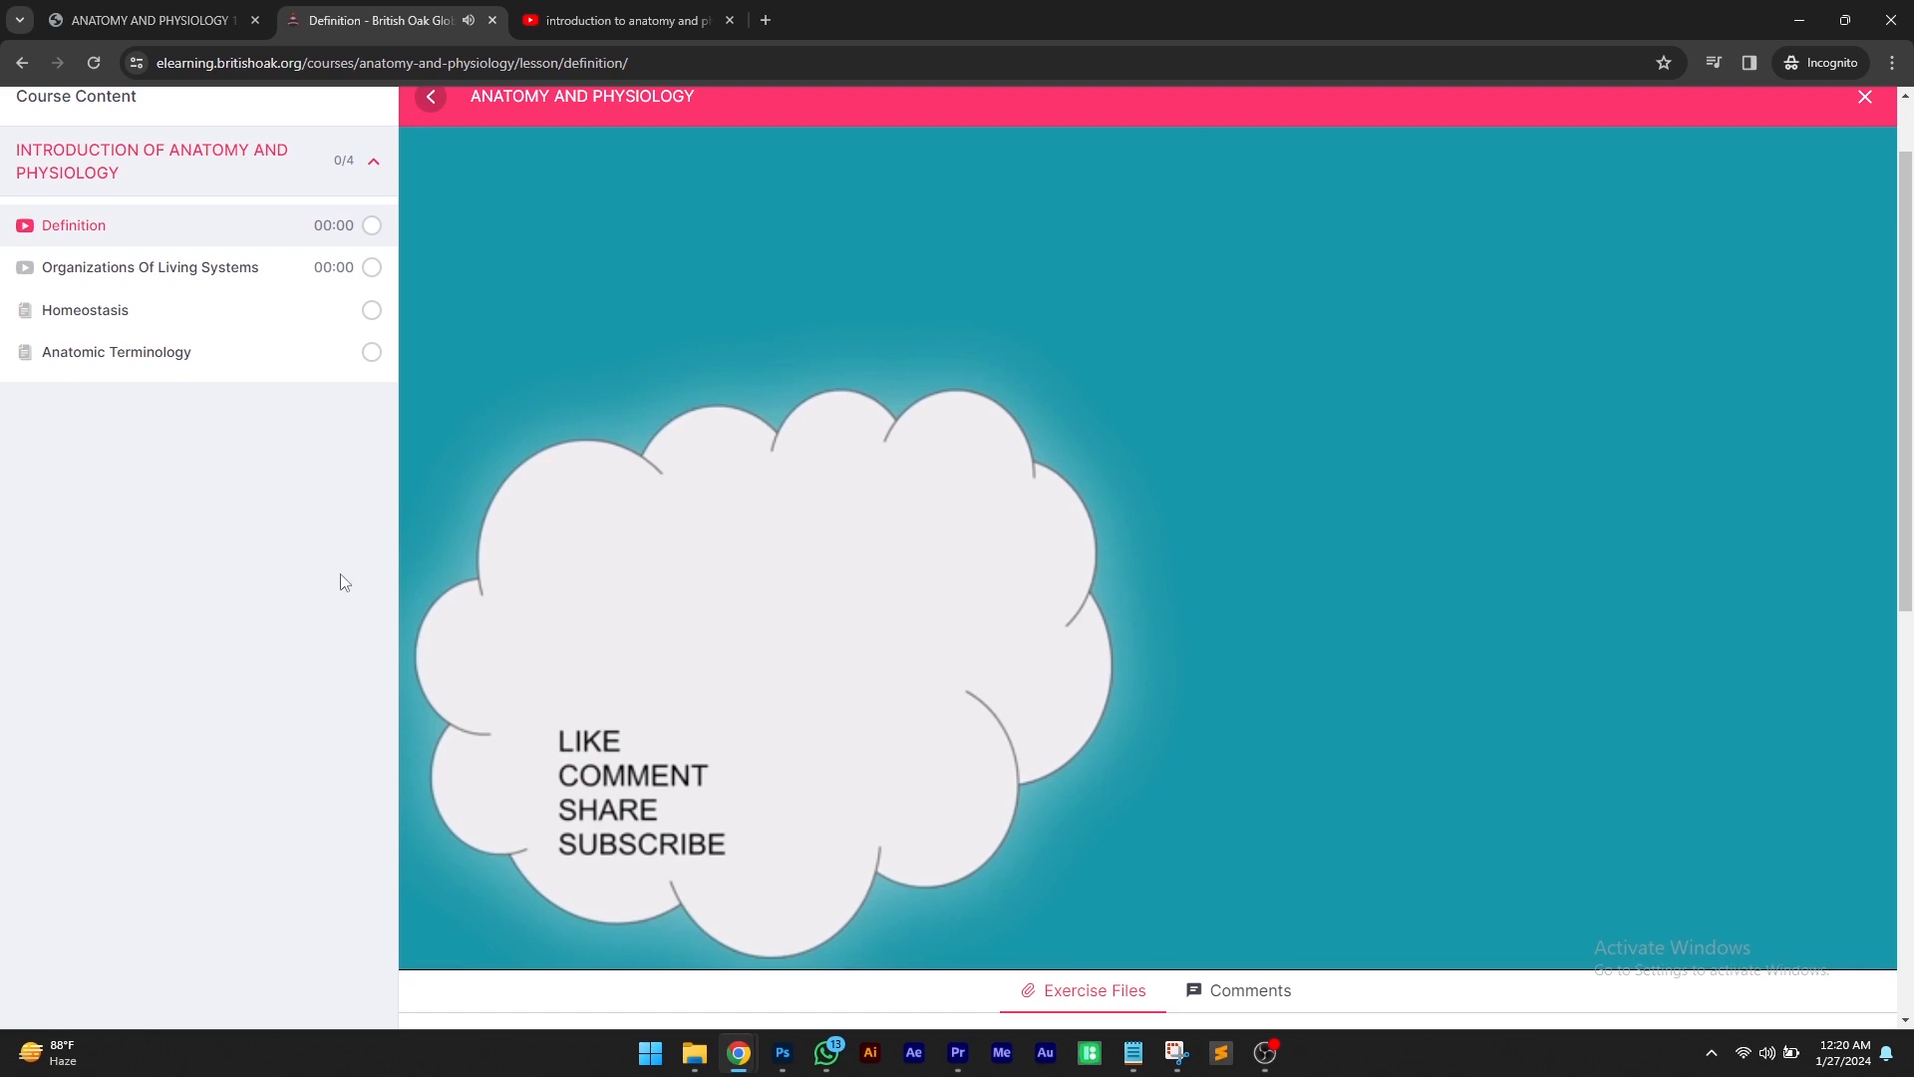
{"action": "scroll", "coordinate": [672, 634], "scroll_direction": "down", "scroll_amount": 2}
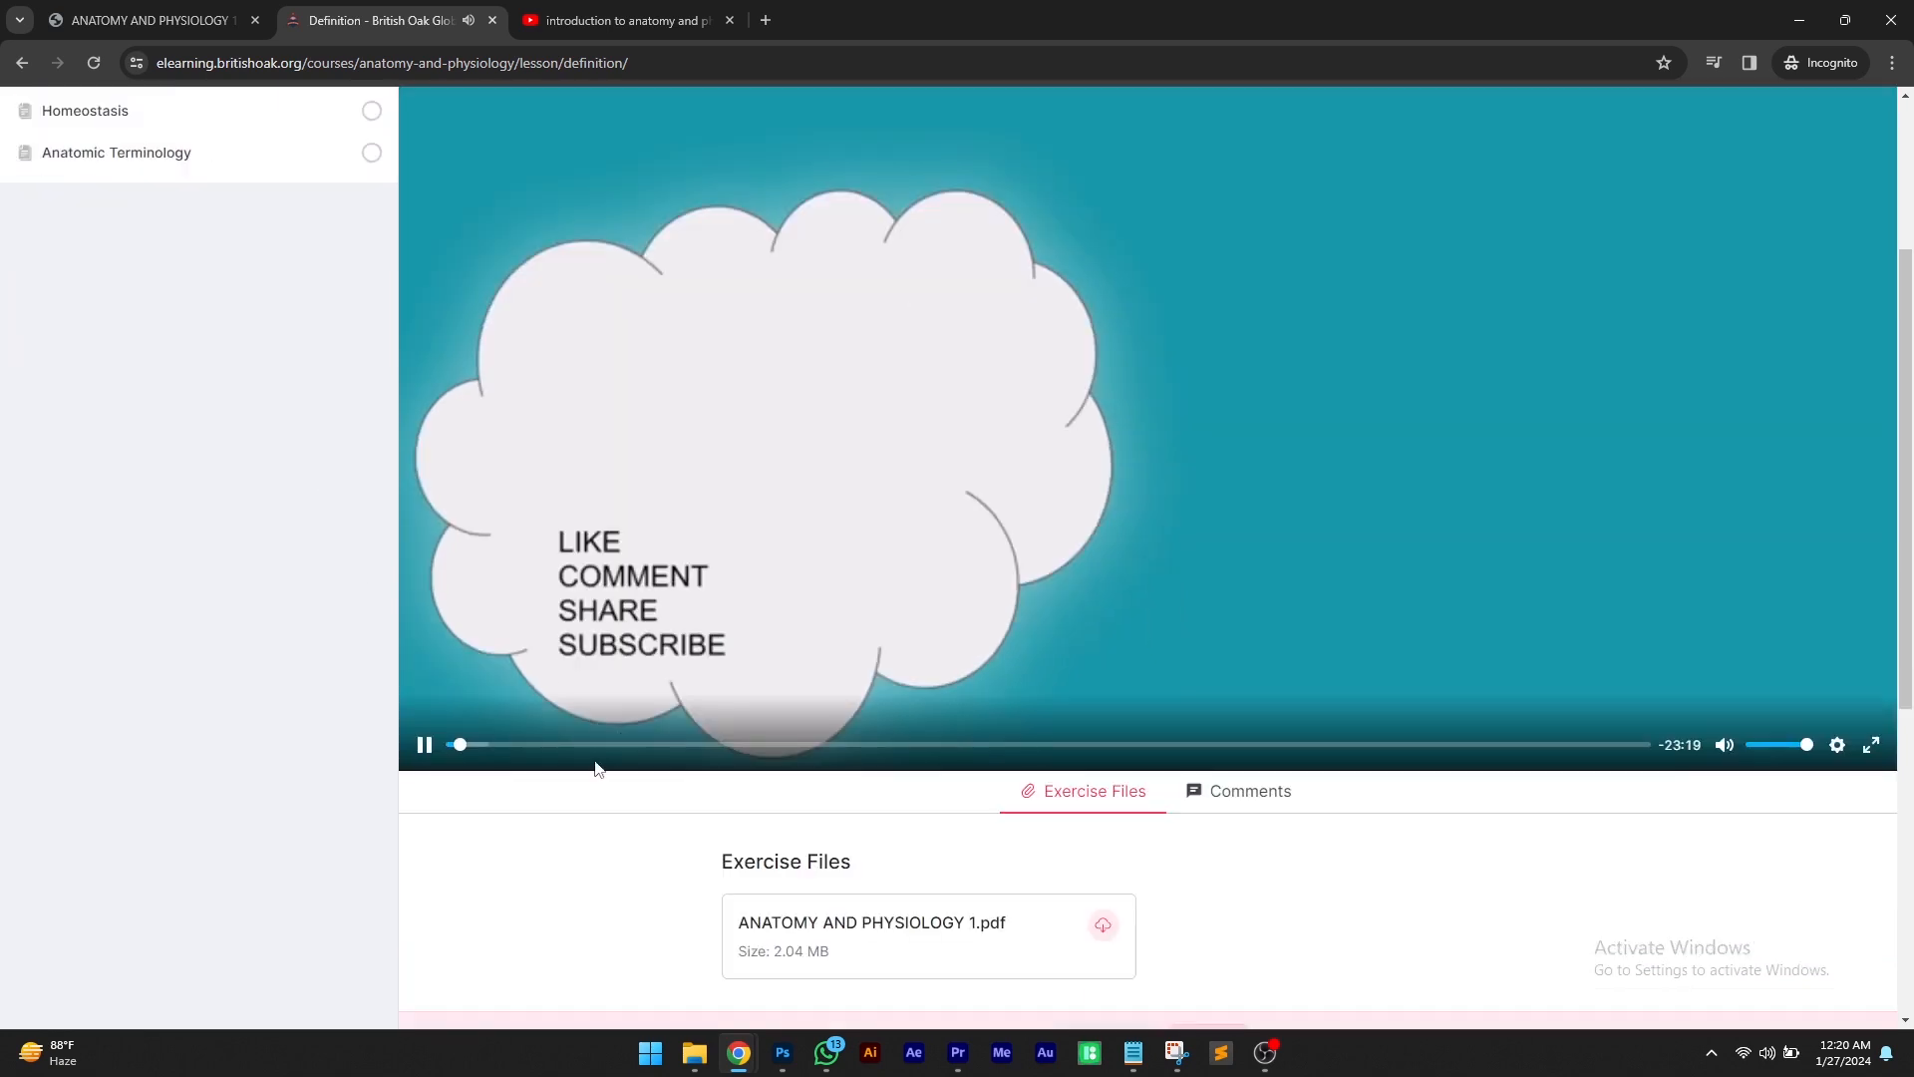
{"action": "left_click", "coordinate": [473, 744]}
{"action": "scroll", "coordinate": [780, 559], "scroll_direction": "up", "scroll_amount": 3}
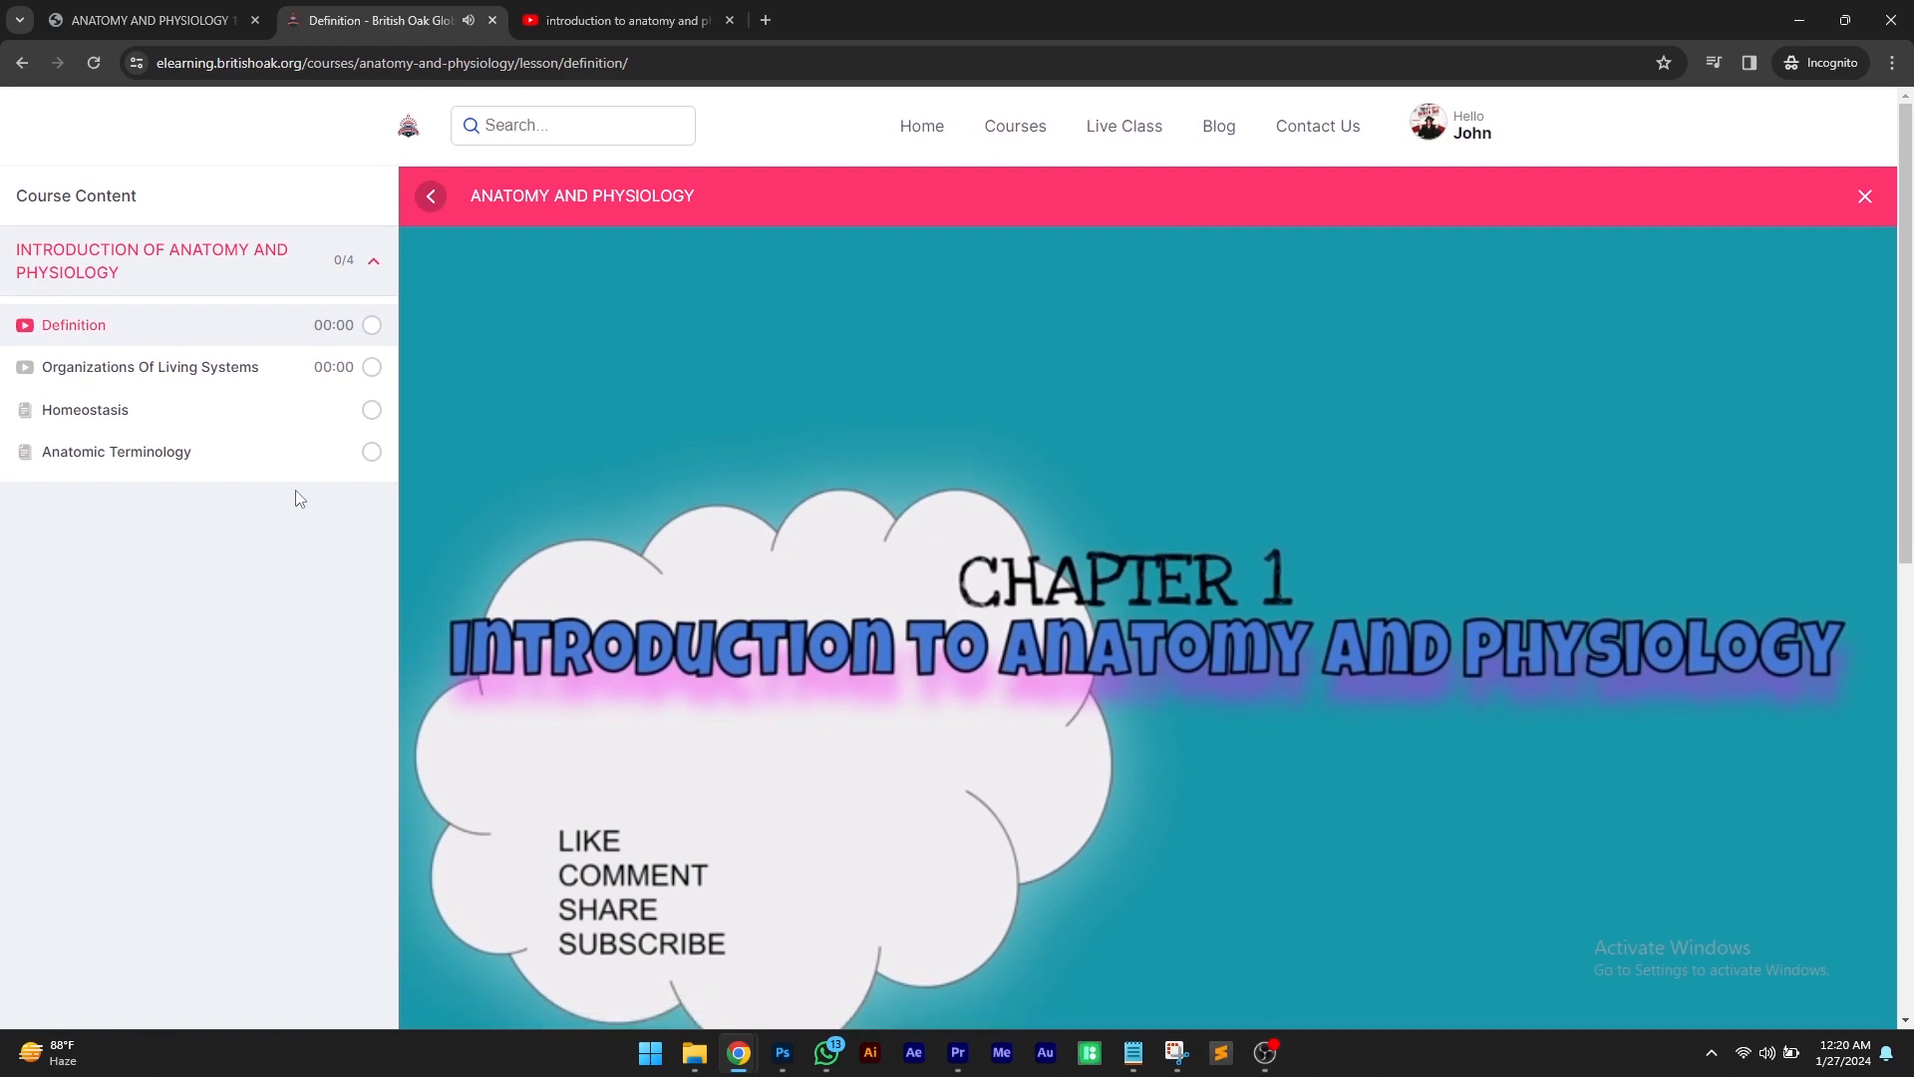
Open the ANATOMY AND PHYSIOLOGY 1.pdf exercise file and scroll through its contents
{"action": "scroll", "coordinate": [838, 570], "scroll_direction": "down", "scroll_amount": 6}
{"action": "left_click", "coordinate": [833, 571]}
{"action": "scroll", "coordinate": [897, 715], "scroll_direction": "down", "scroll_amount": 8}
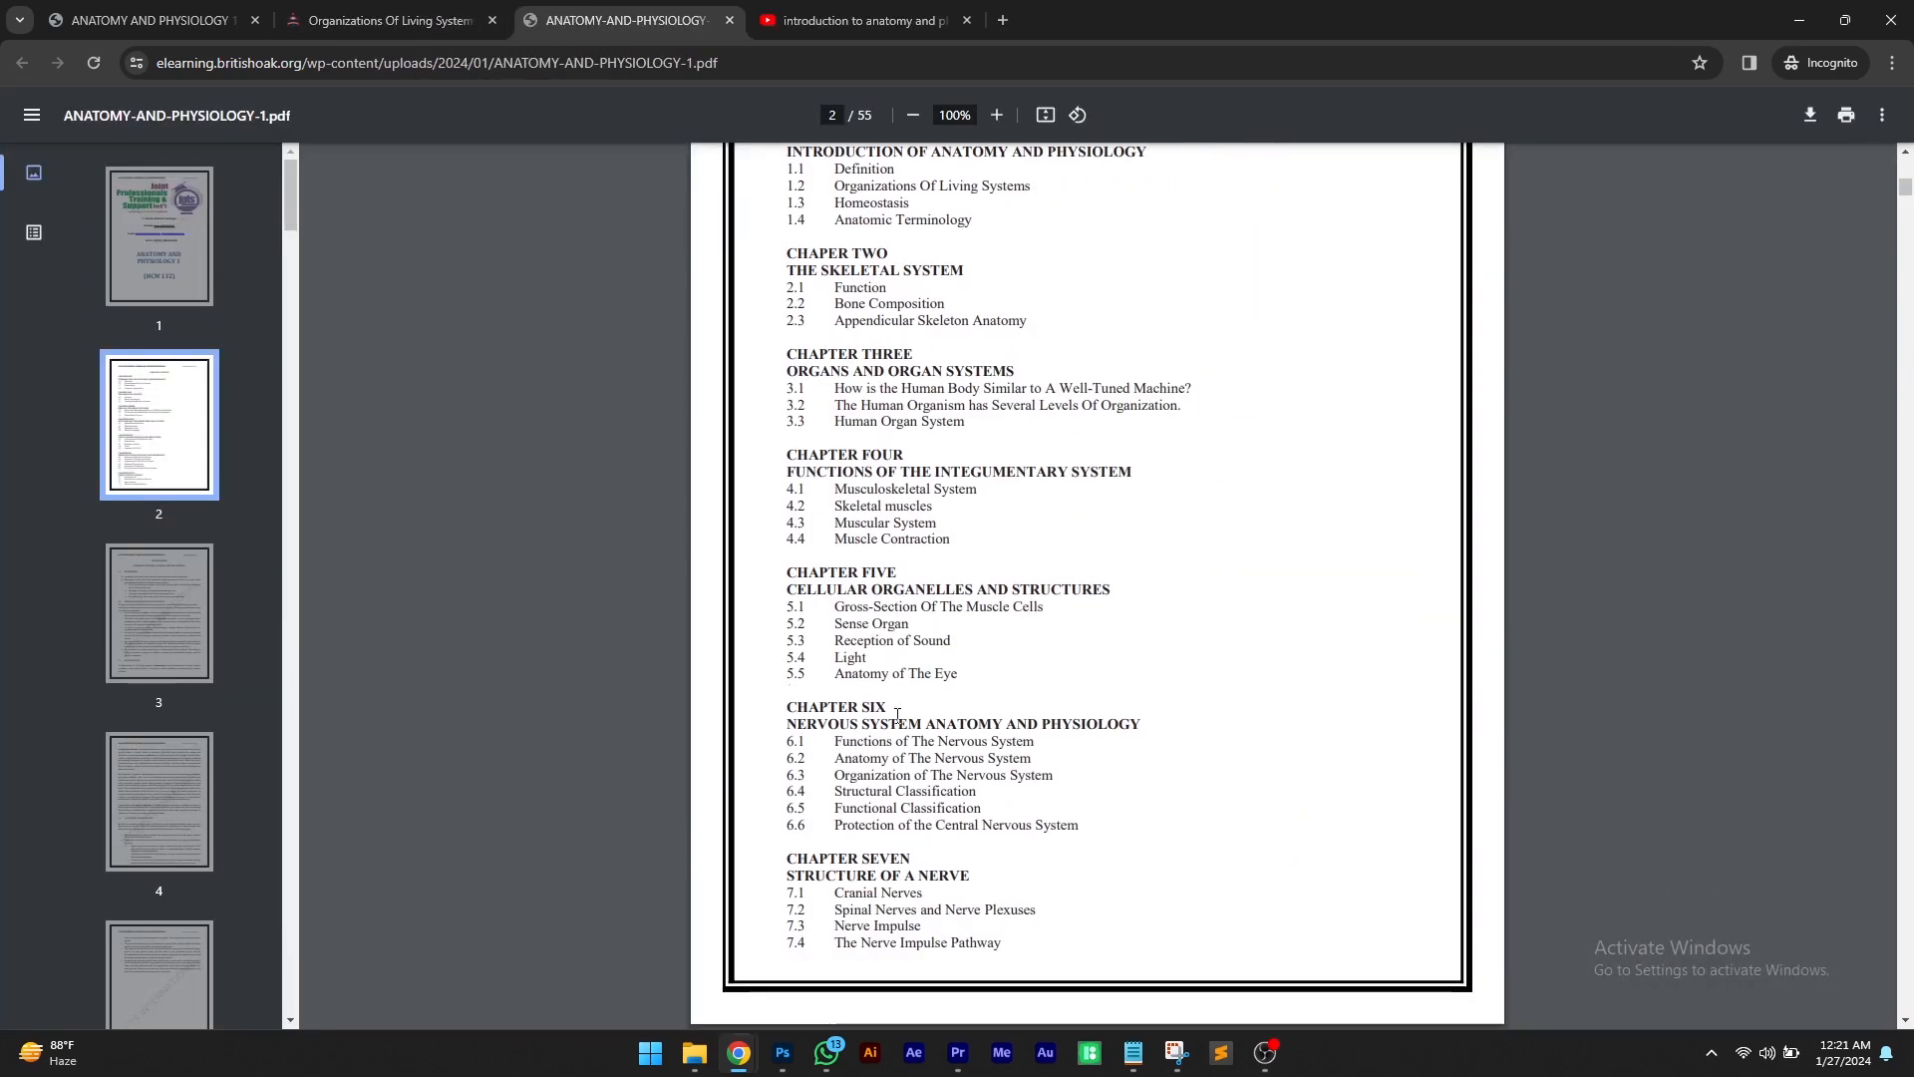
{"action": "scroll", "coordinate": [897, 715], "scroll_direction": "down", "scroll_amount": 10}
Return to the lesson tab and open My Courses from the profile menu
{"action": "left_click", "coordinate": [379, 20]}
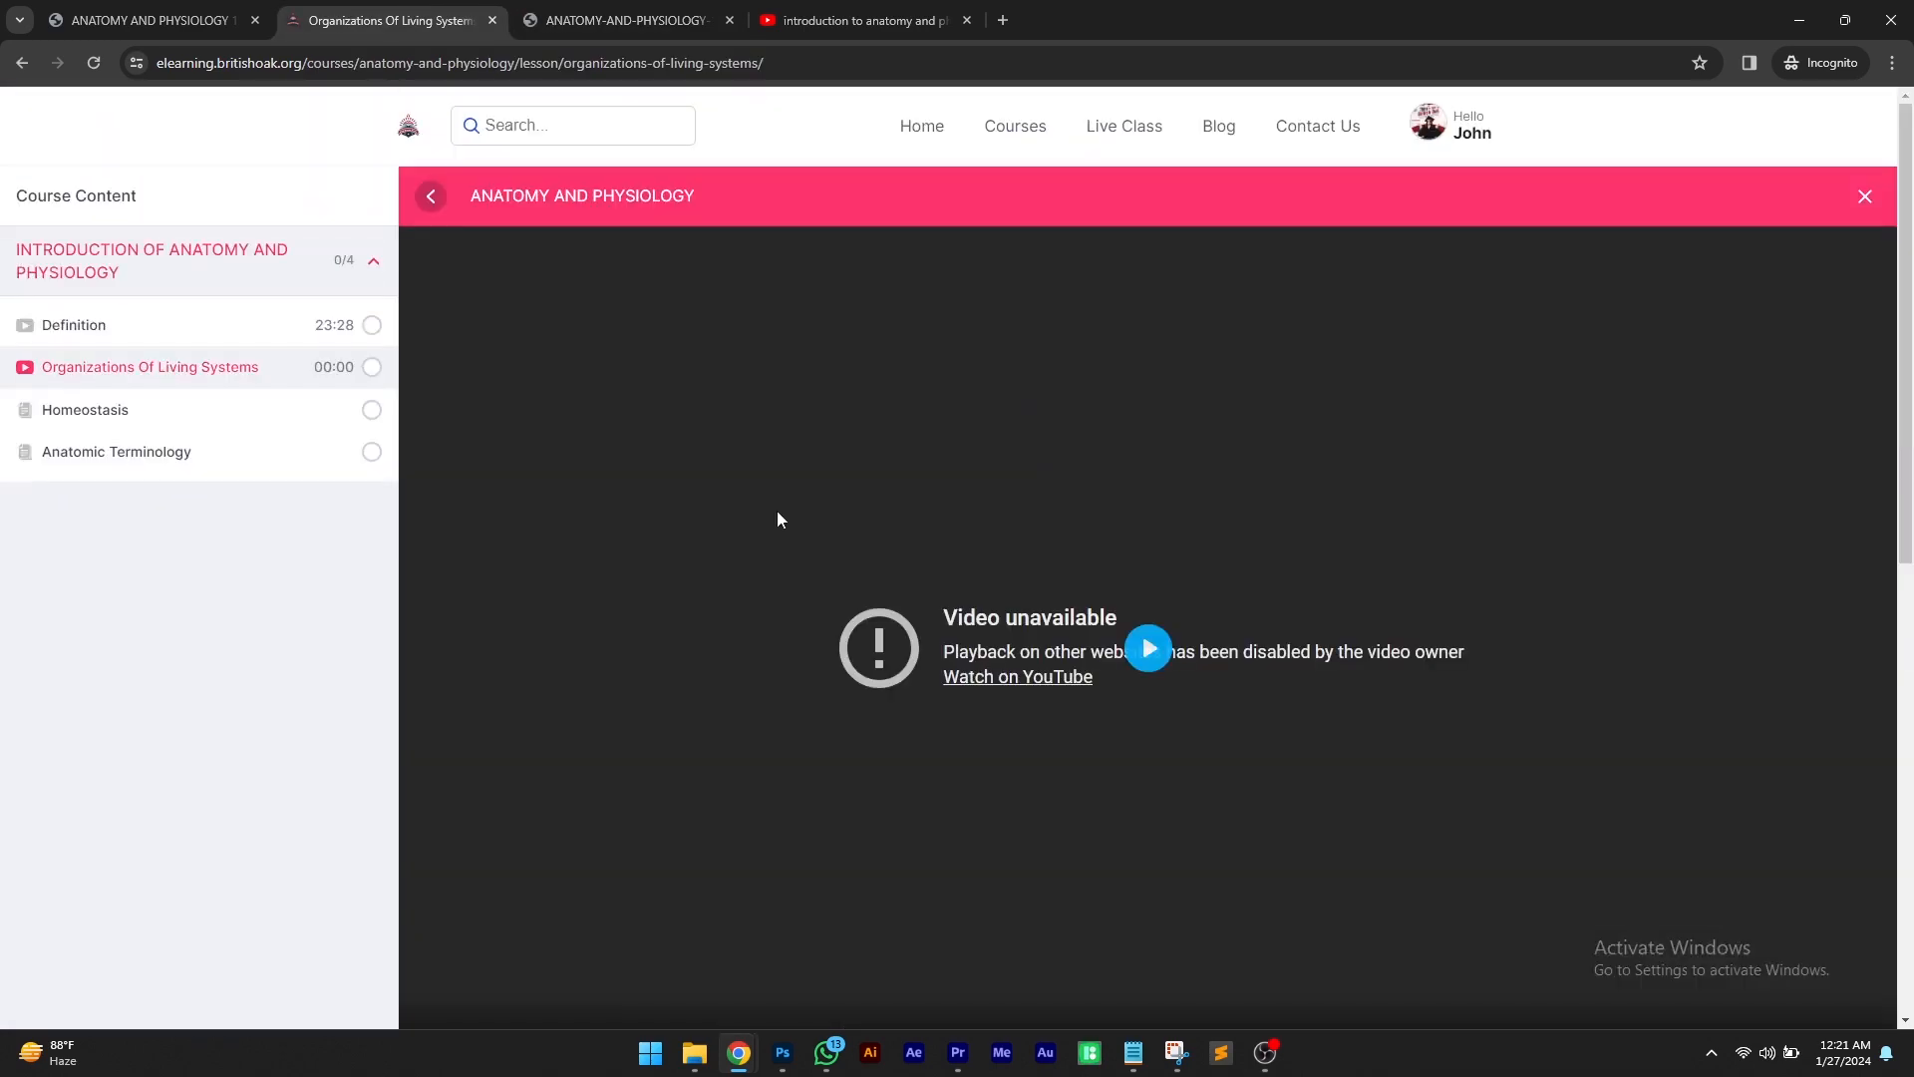
{"action": "mouse_move", "coordinate": [1428, 125]}
{"action": "left_click", "coordinate": [1427, 204]}
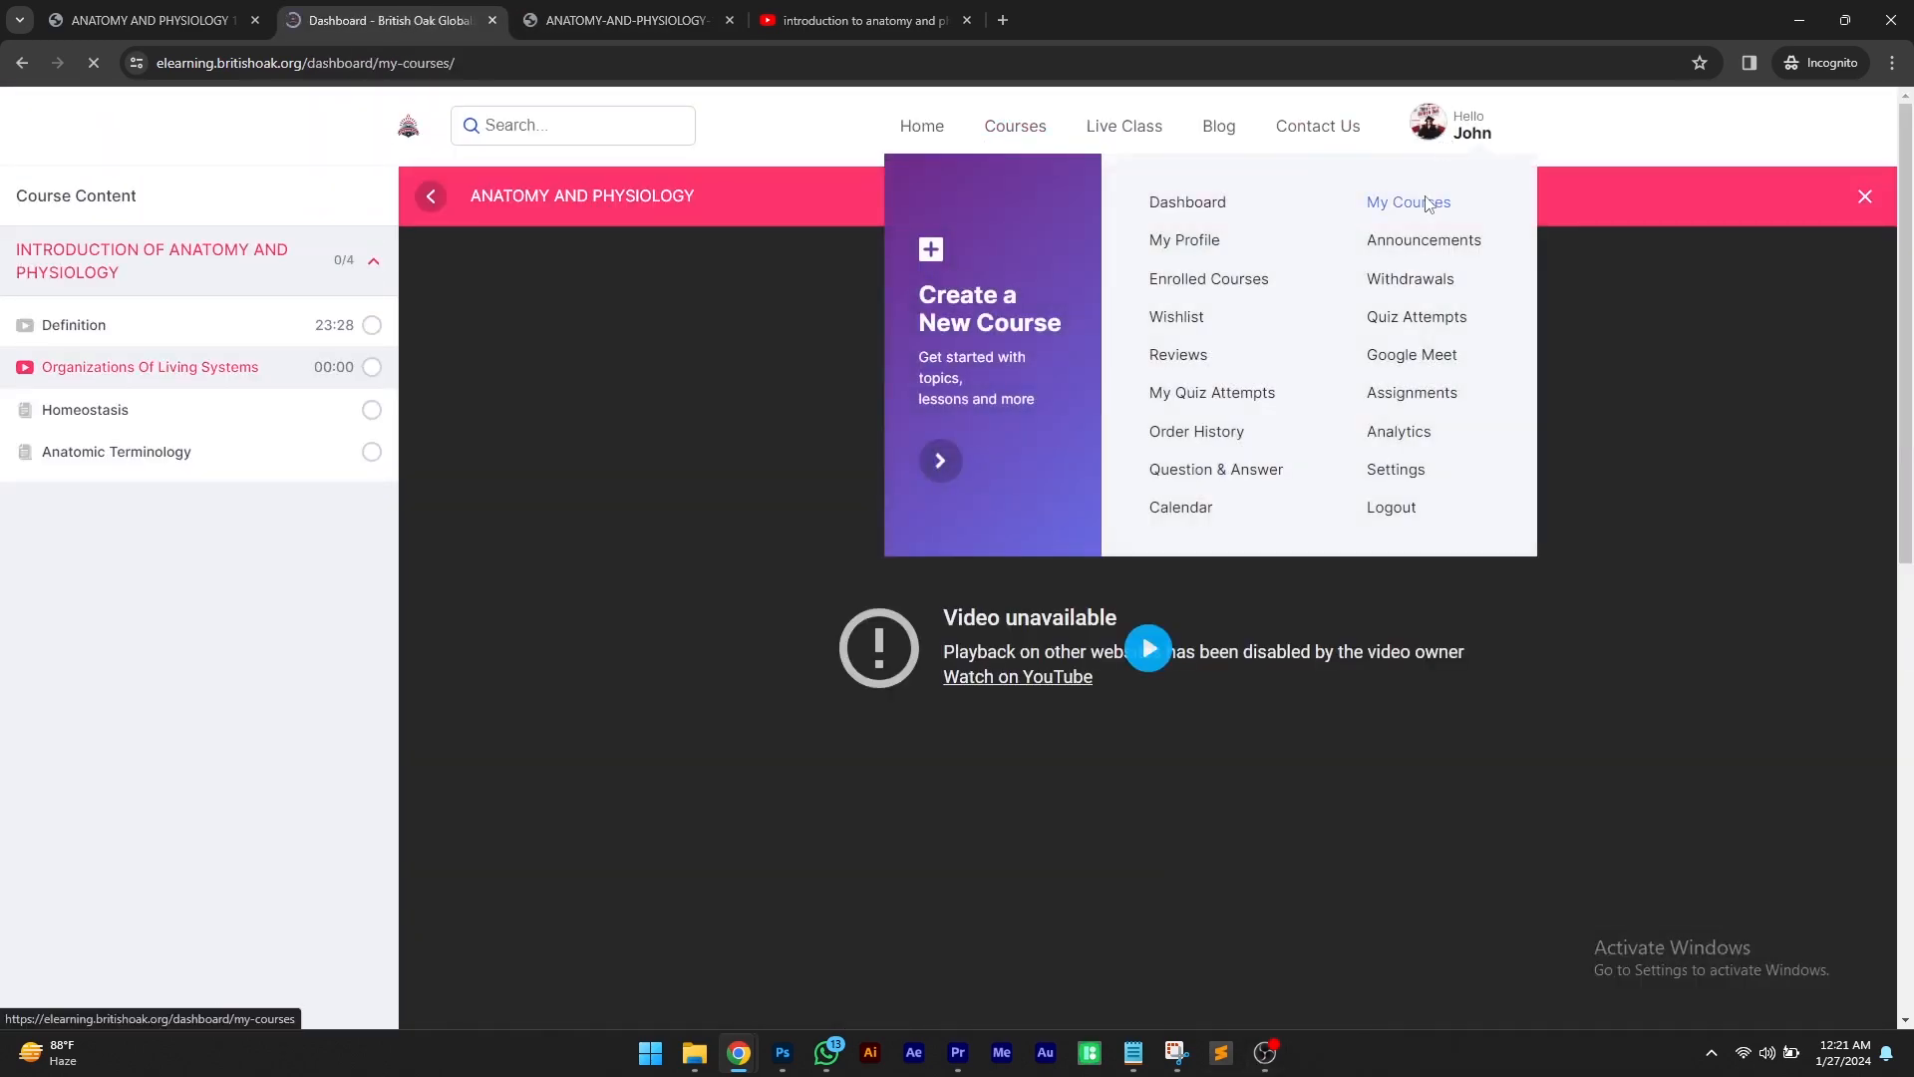